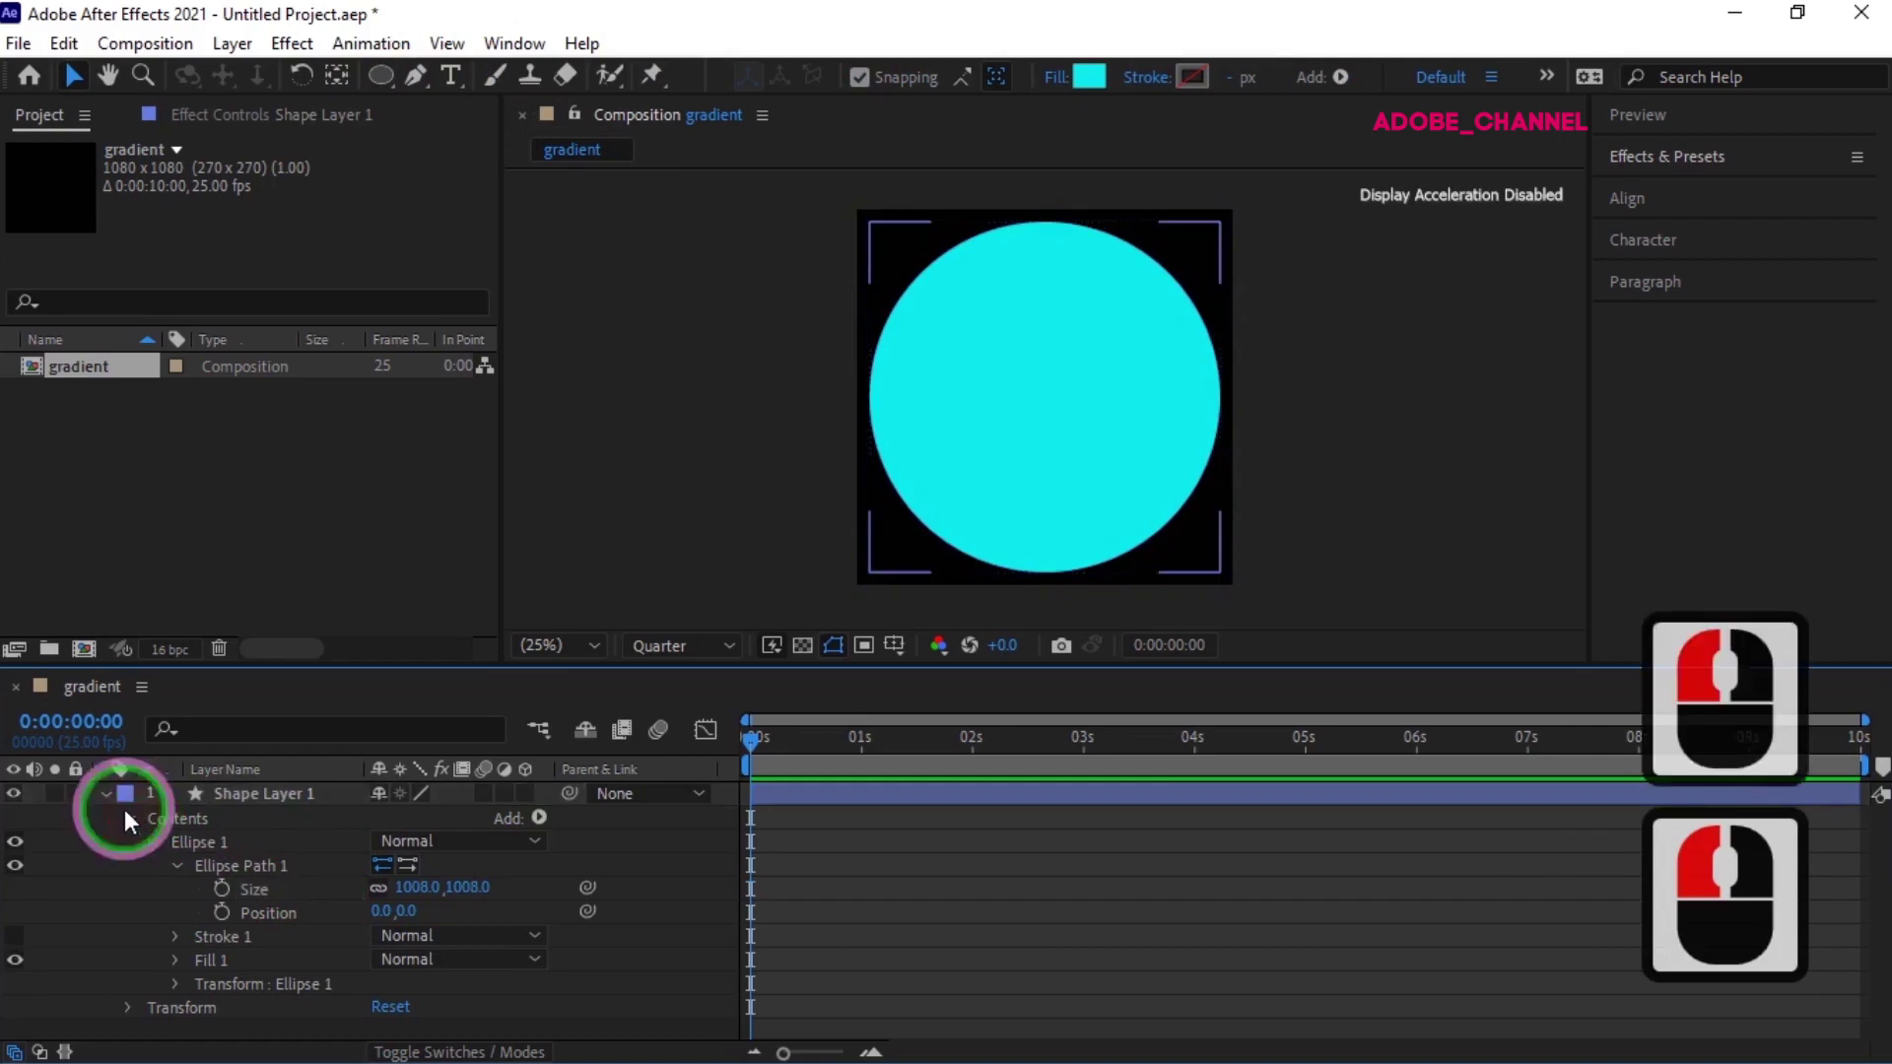
- Collapse the properties of Shape Layer 1 and rename the layer to "circle"
click(148, 842)
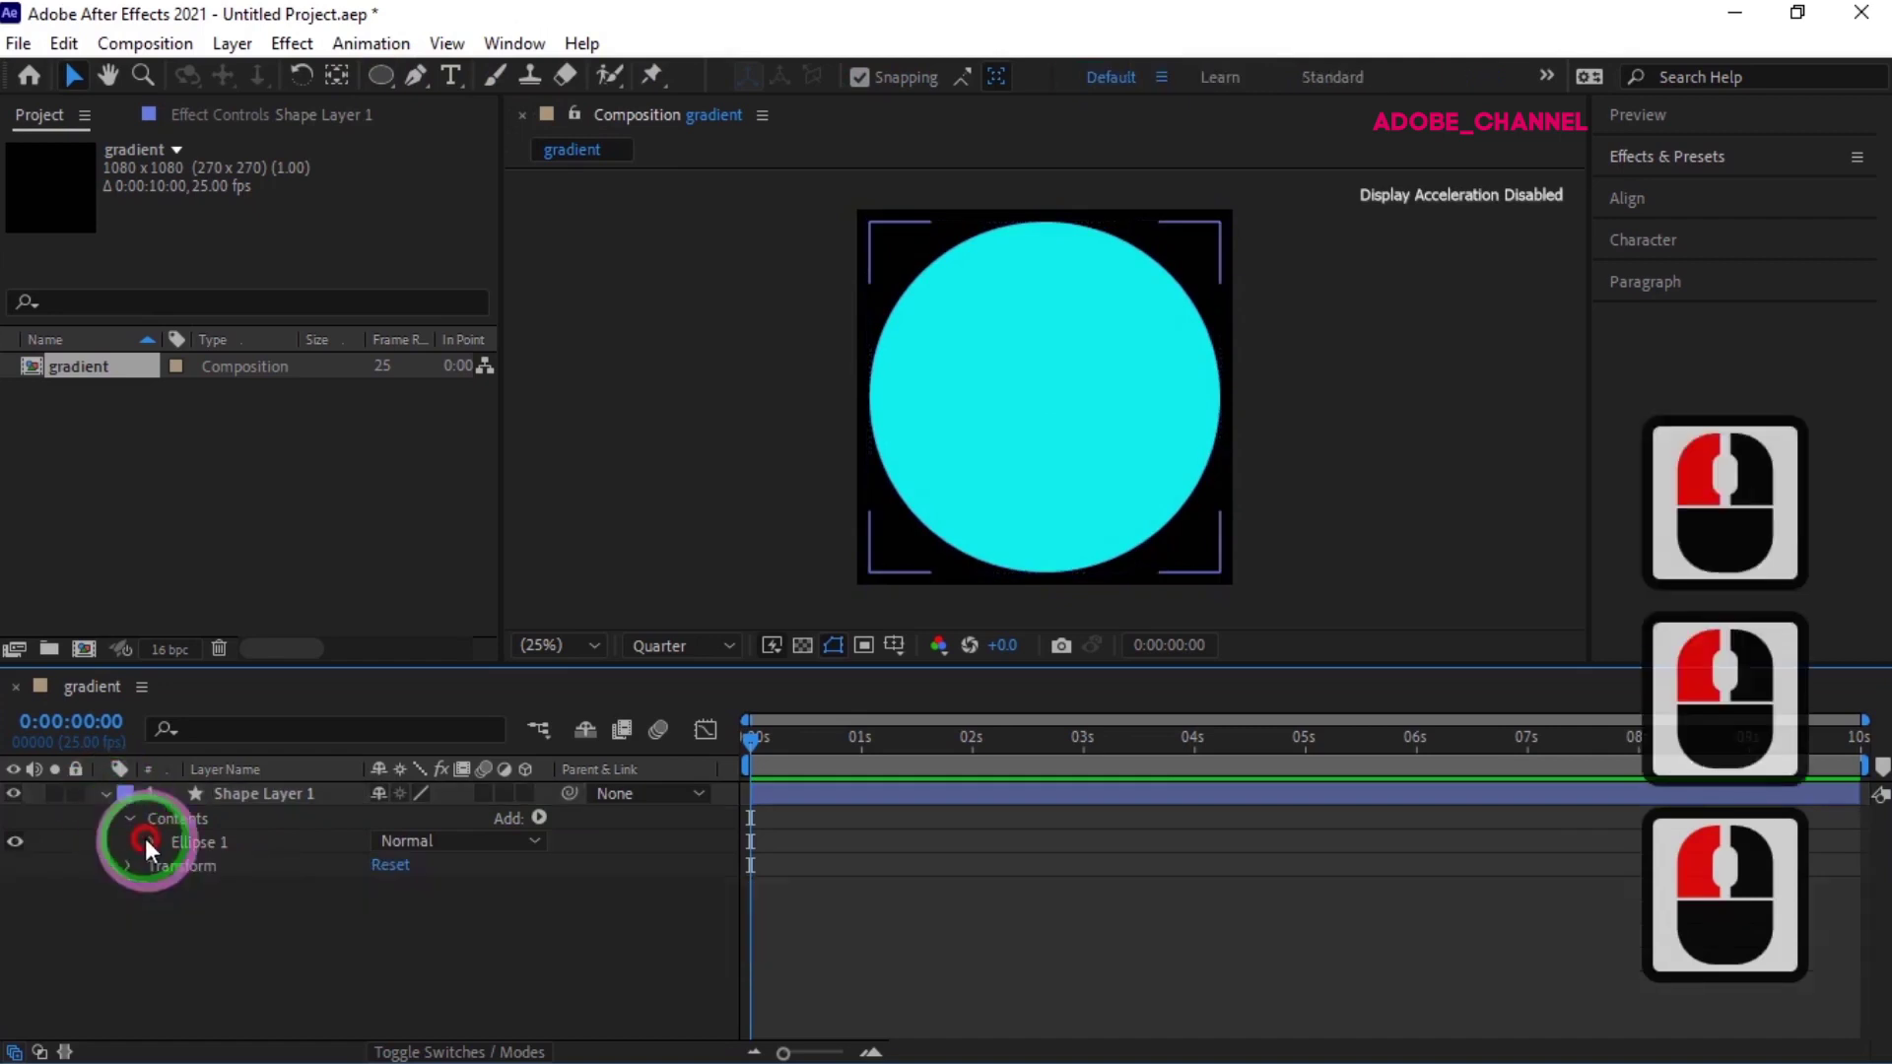
click(110, 794)
click(292, 792)
right_click(294, 791)
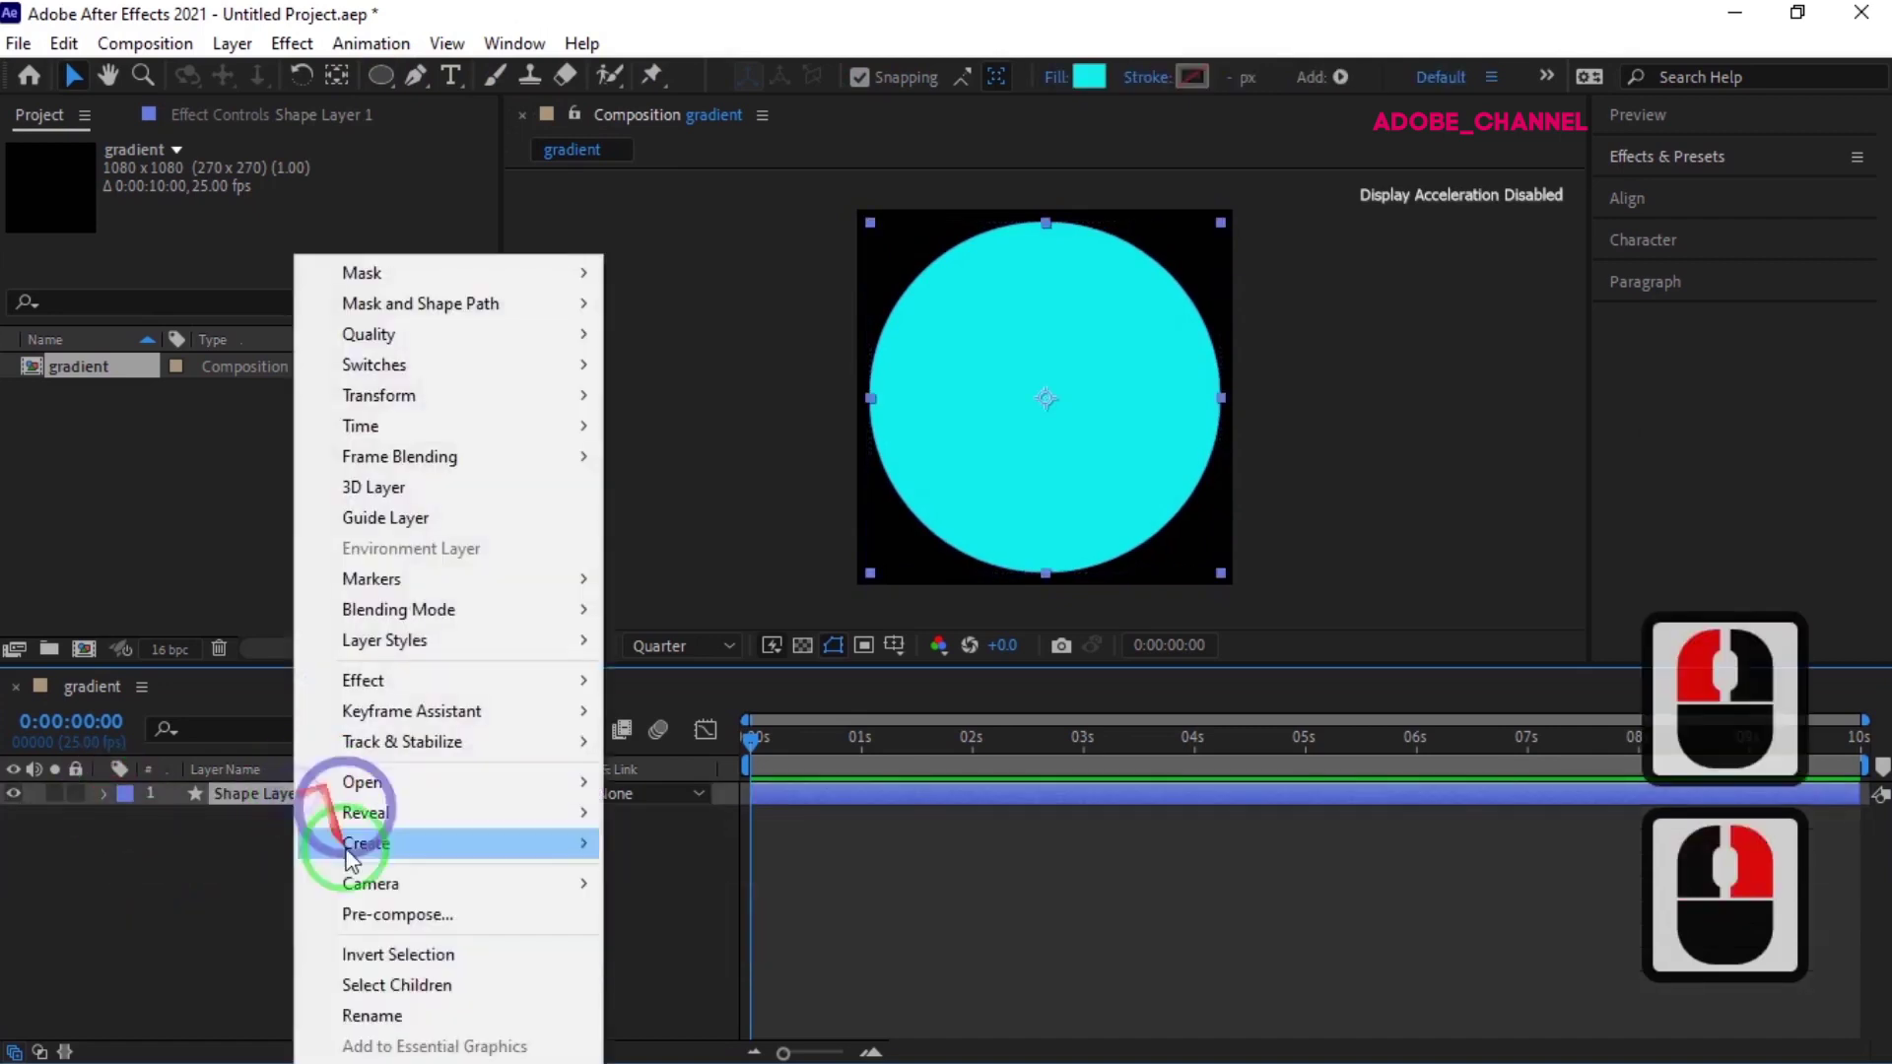
click(360, 1015)
text(circle)
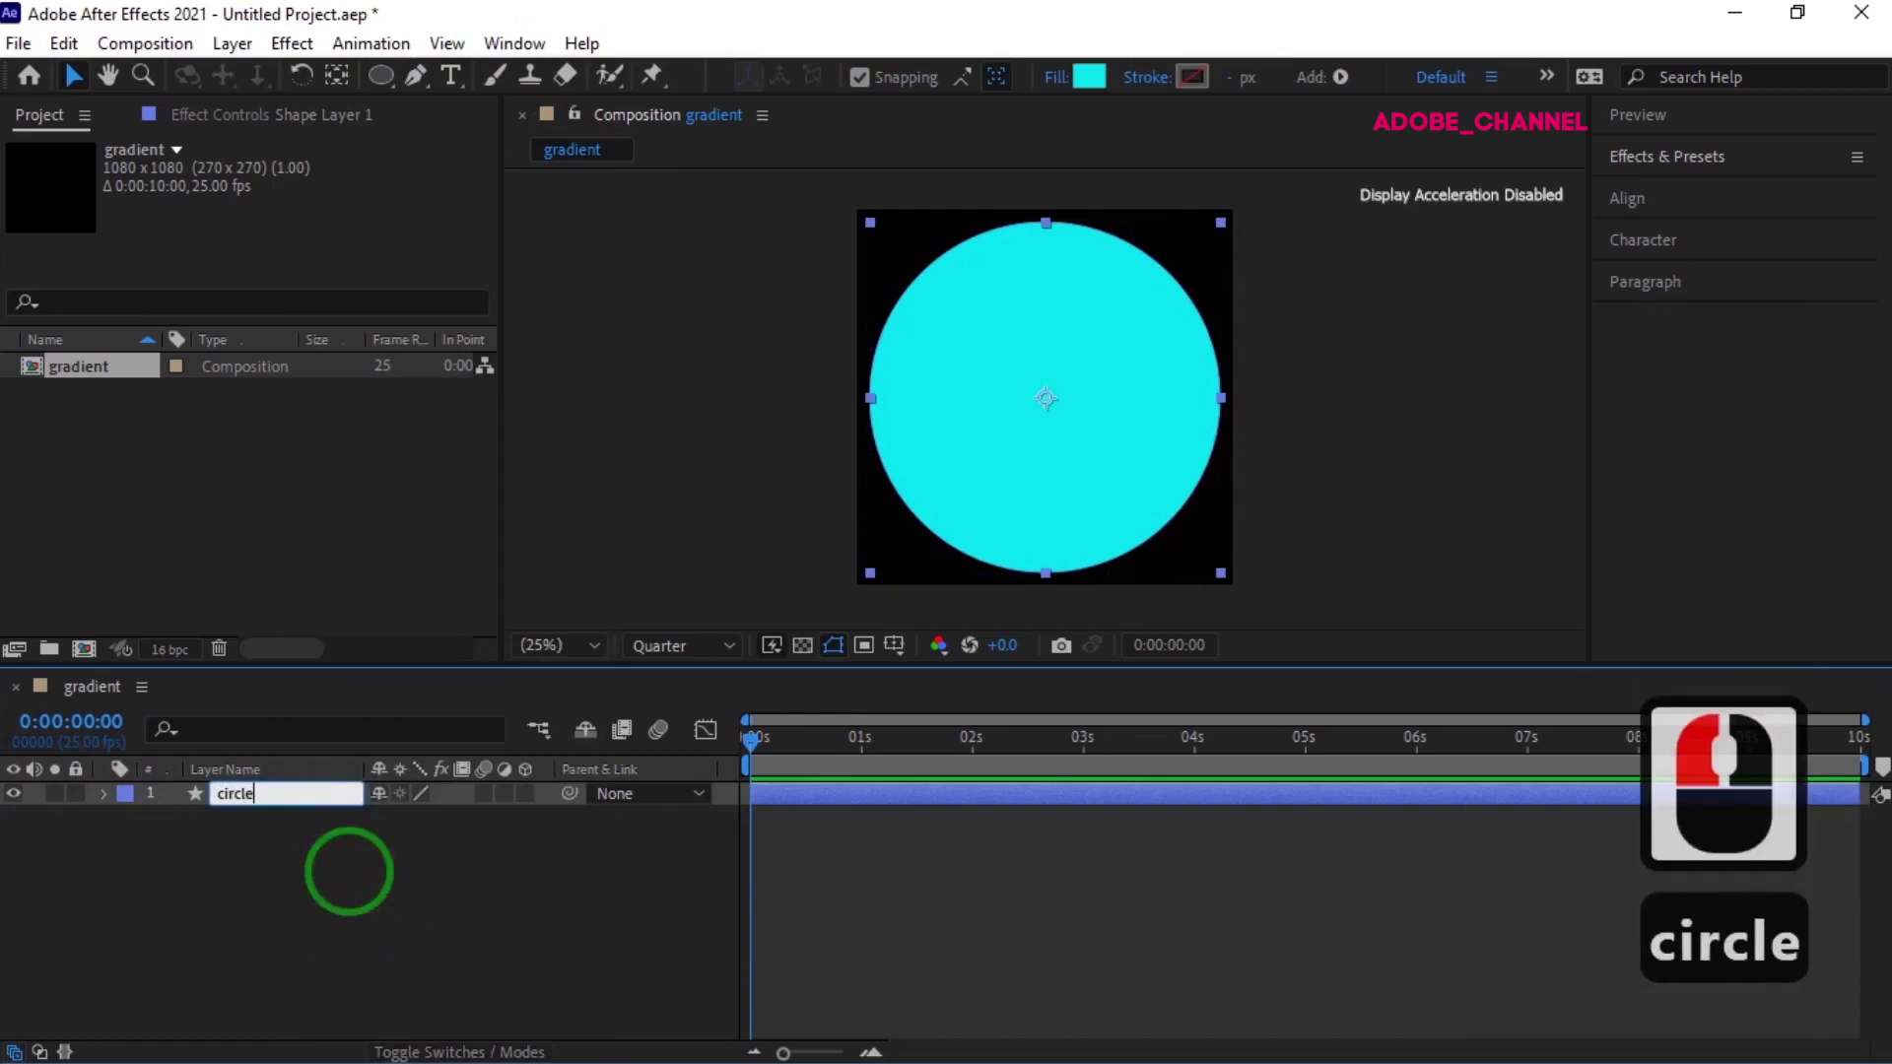
key(Return)
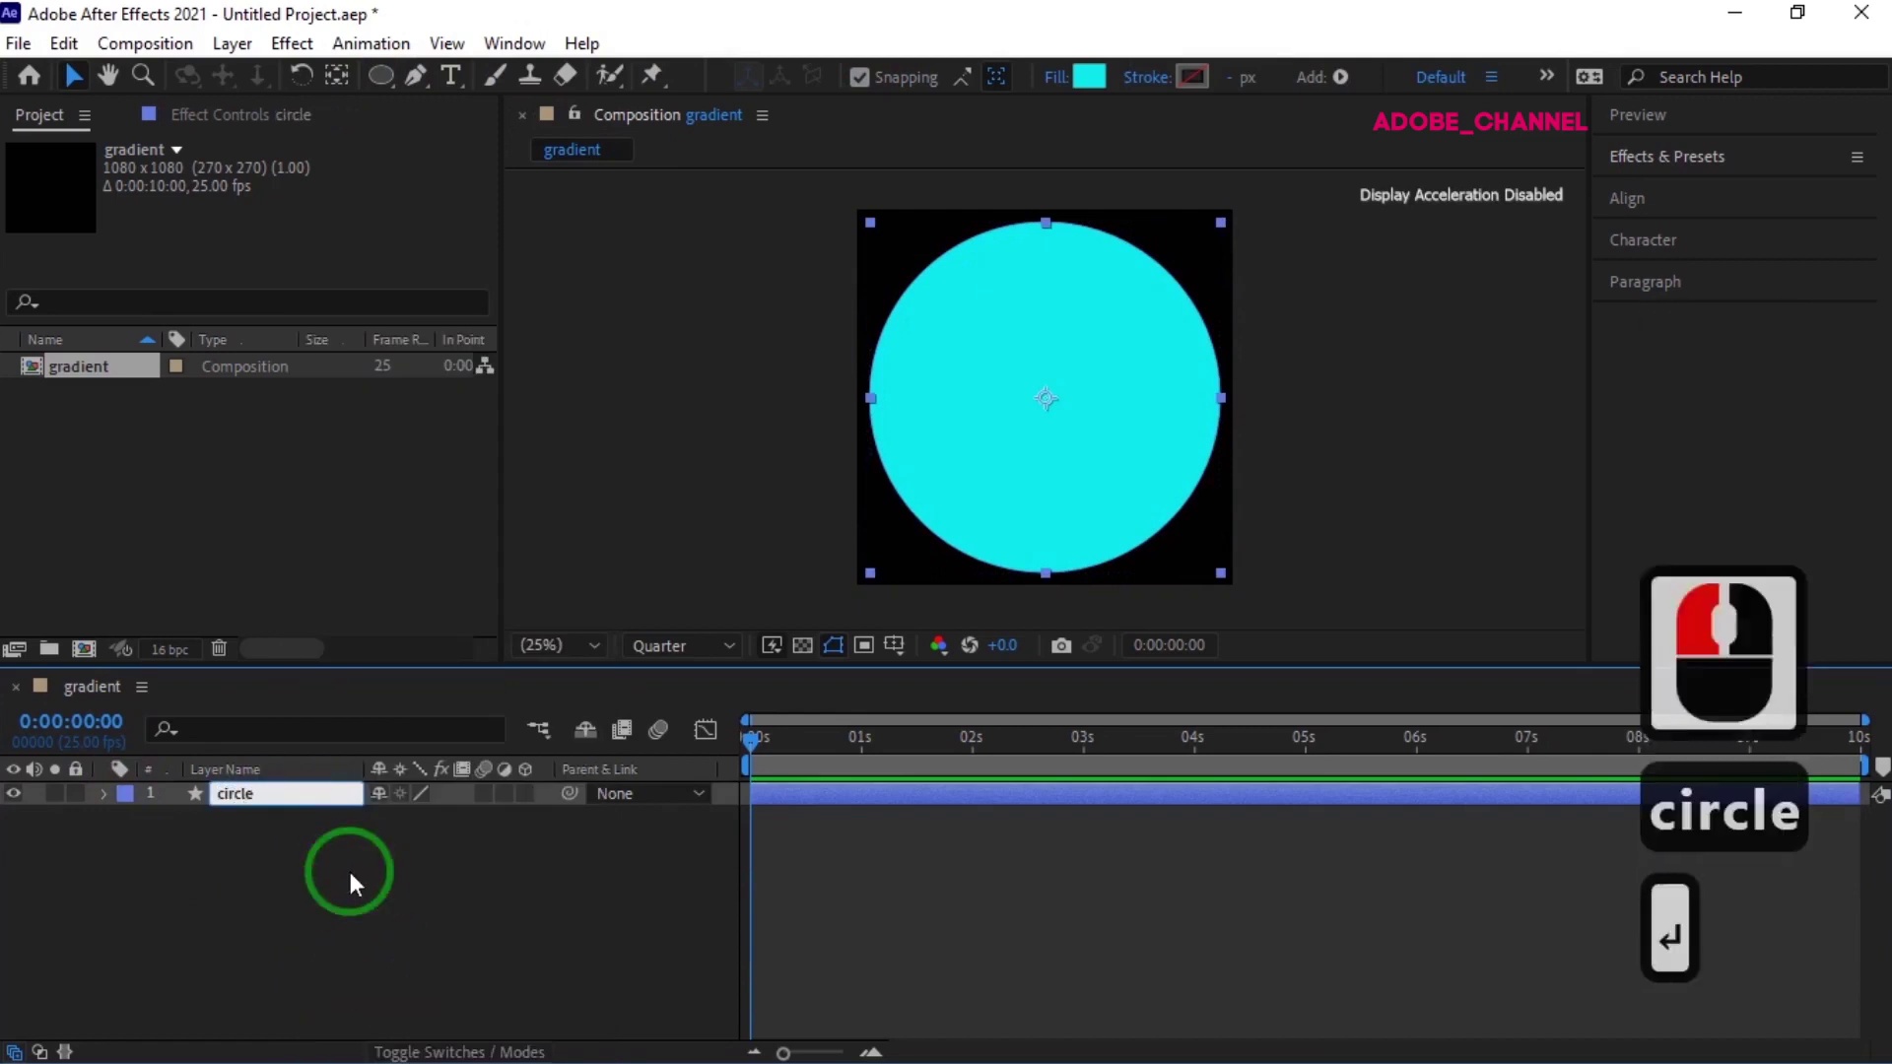
- Change the circle's fill to dark blue 030D3F and deselect the layer
click(1090, 79)
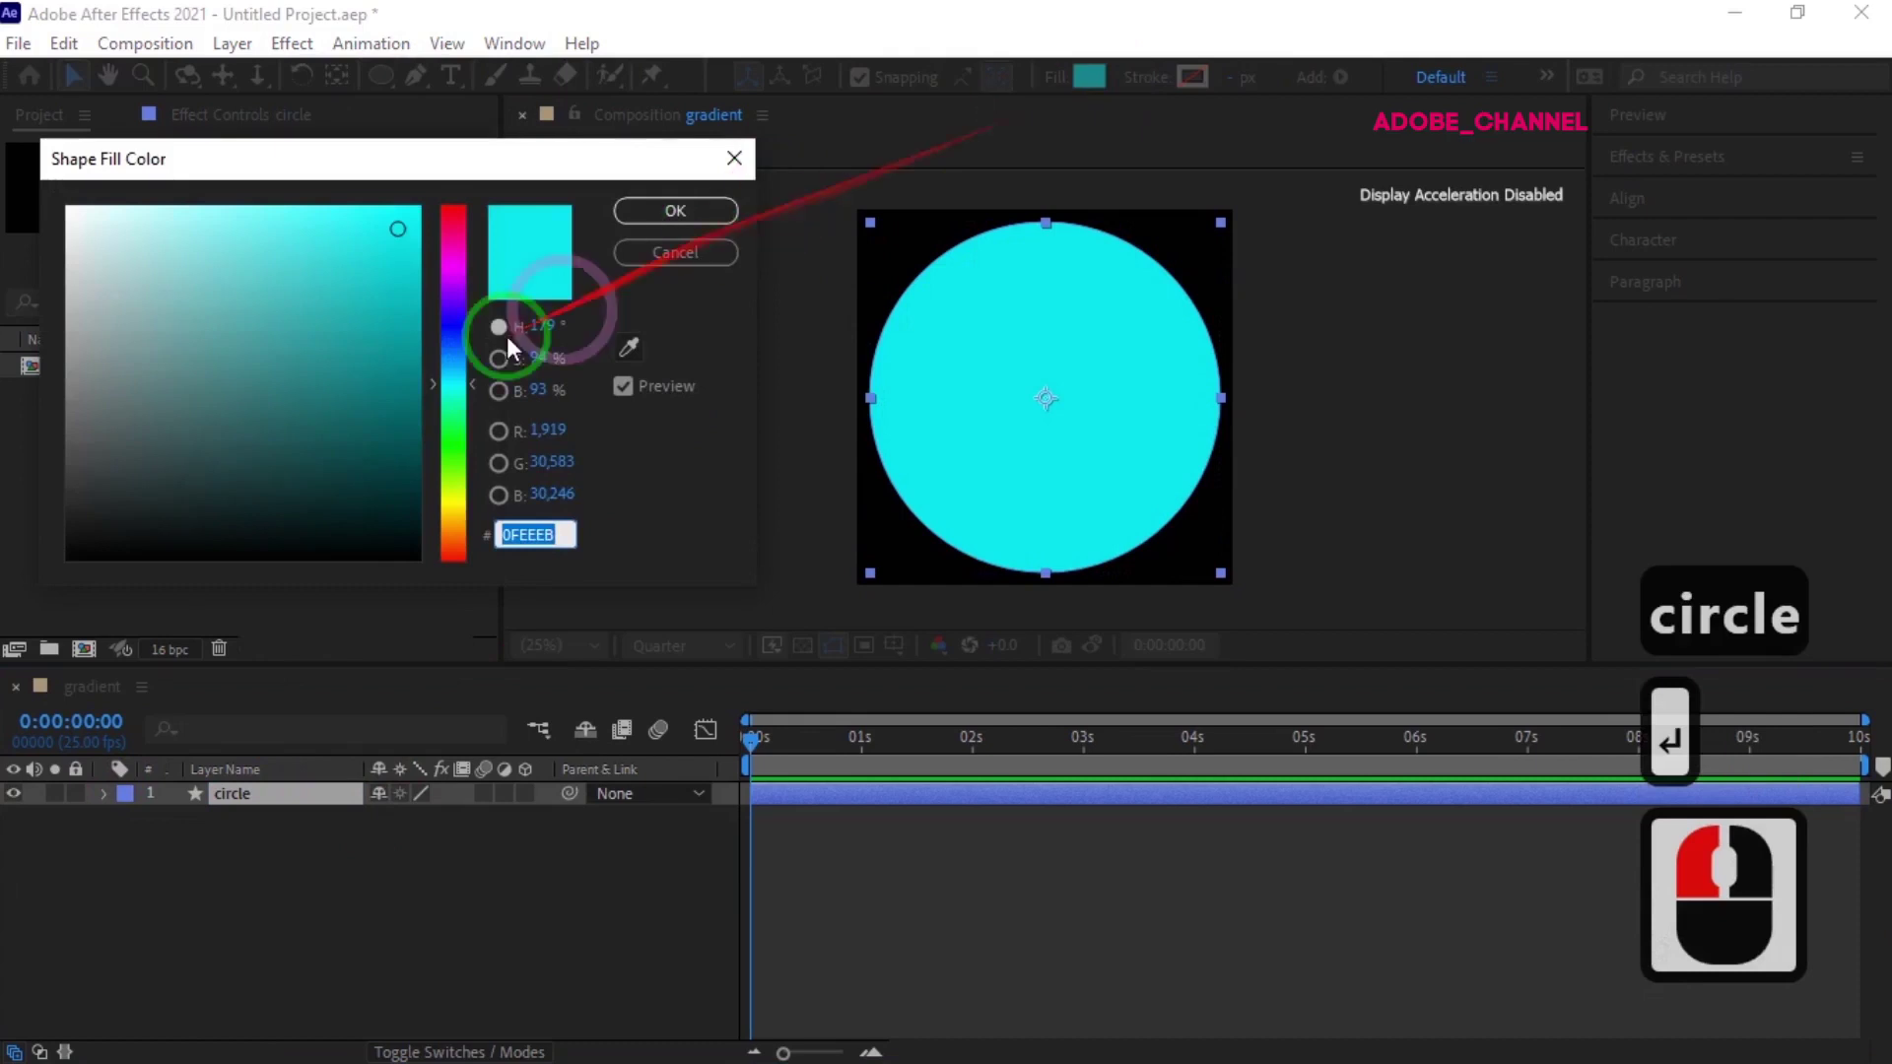
click(452, 333)
click(404, 472)
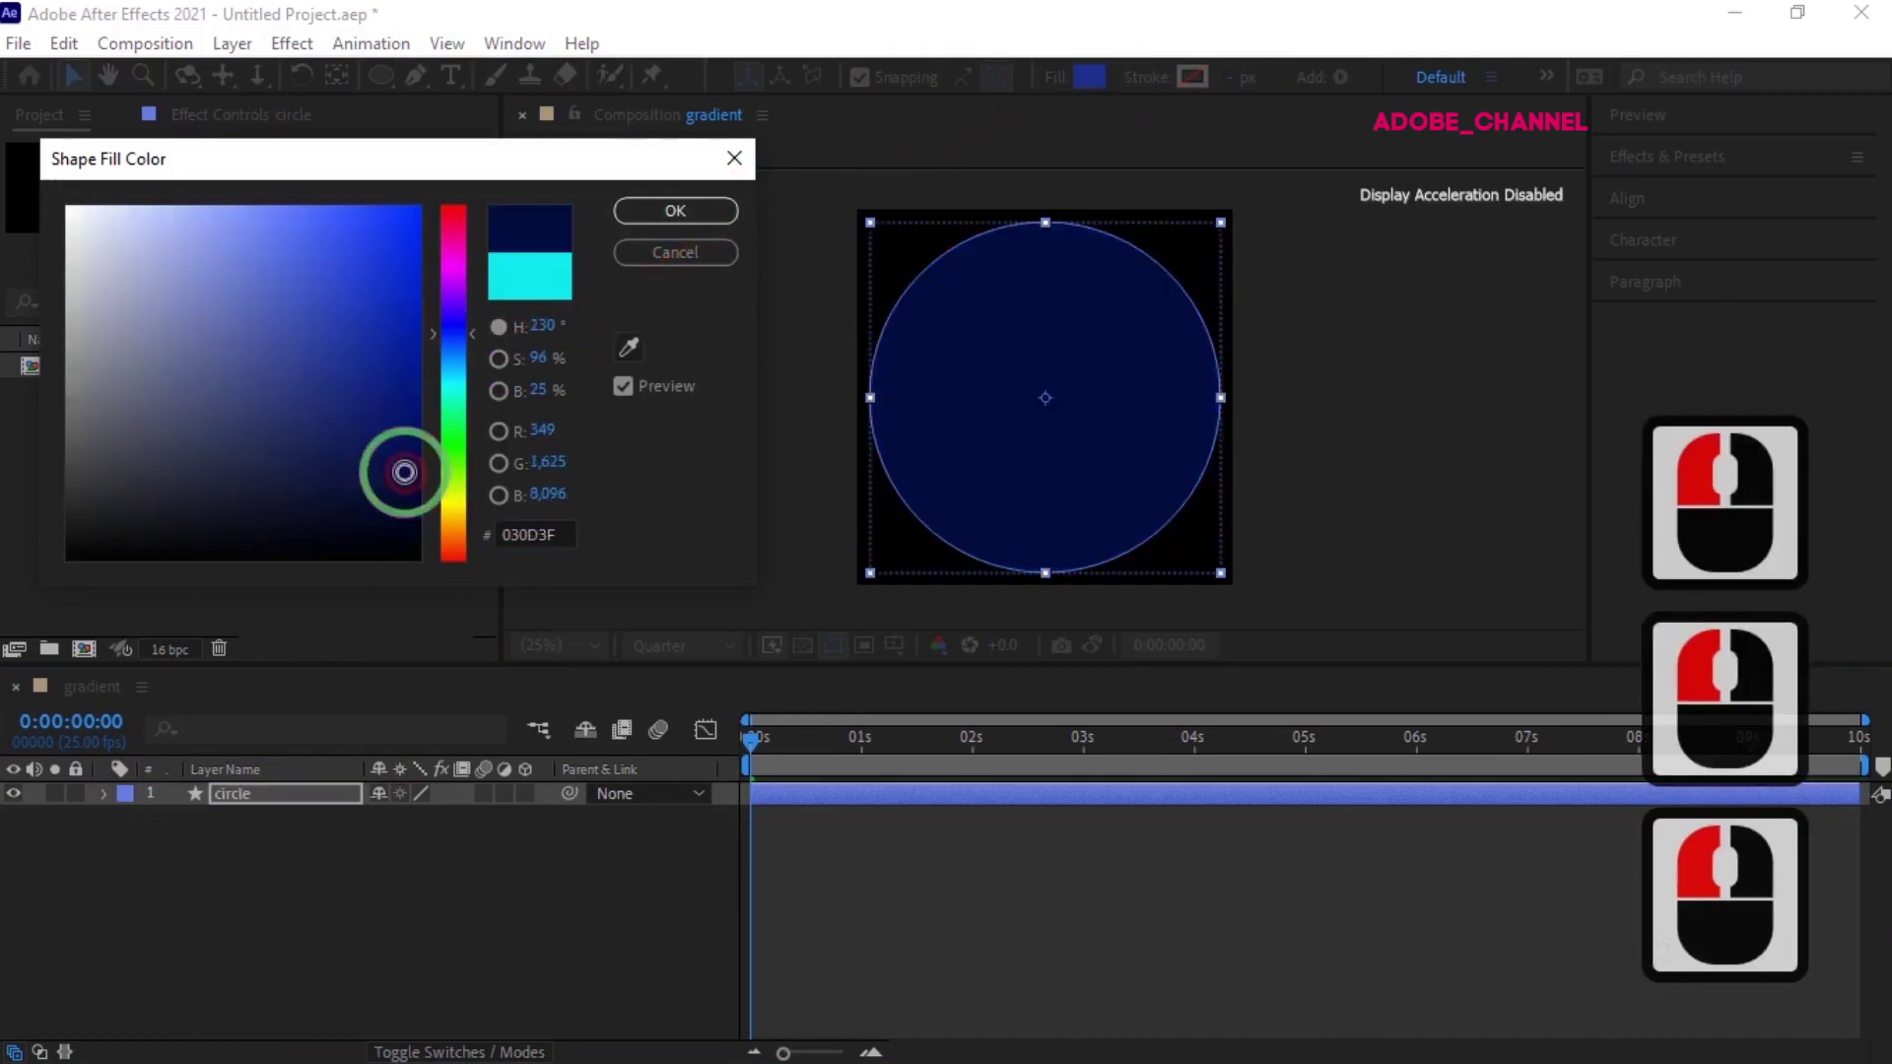
click(676, 211)
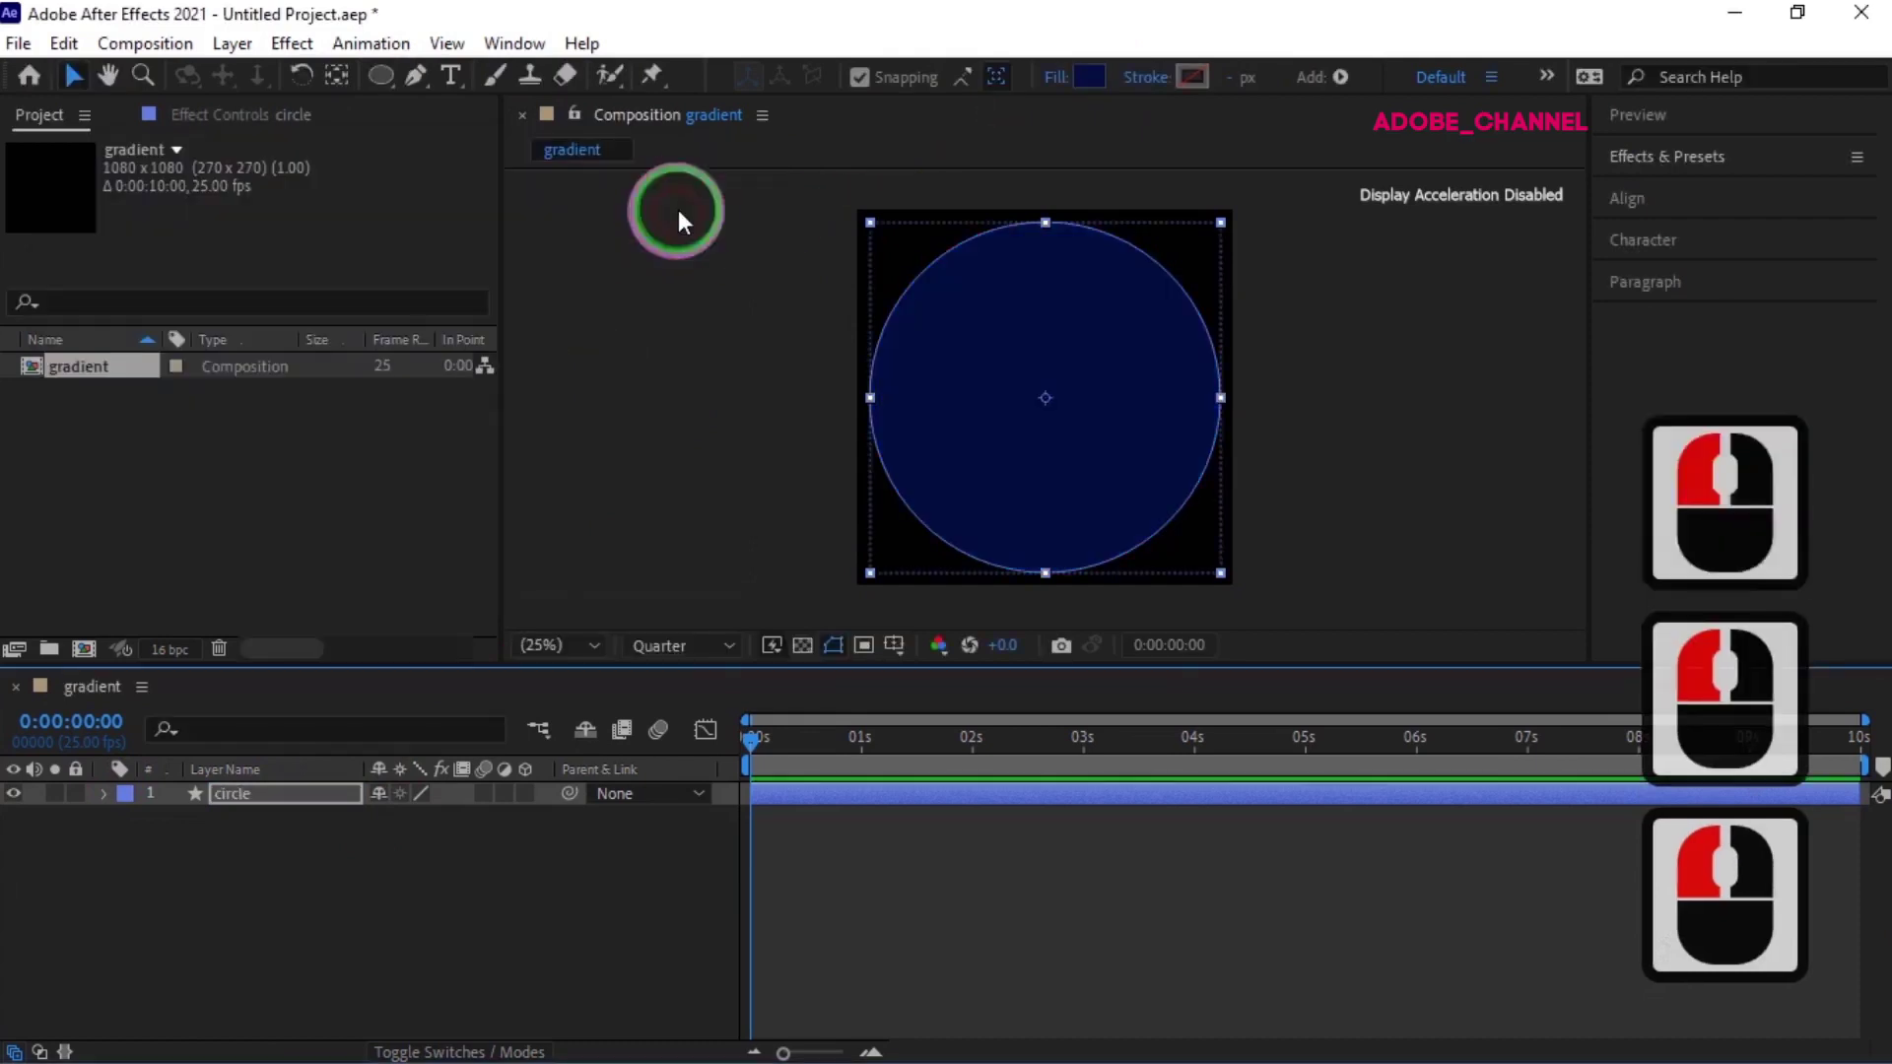
click(299, 849)
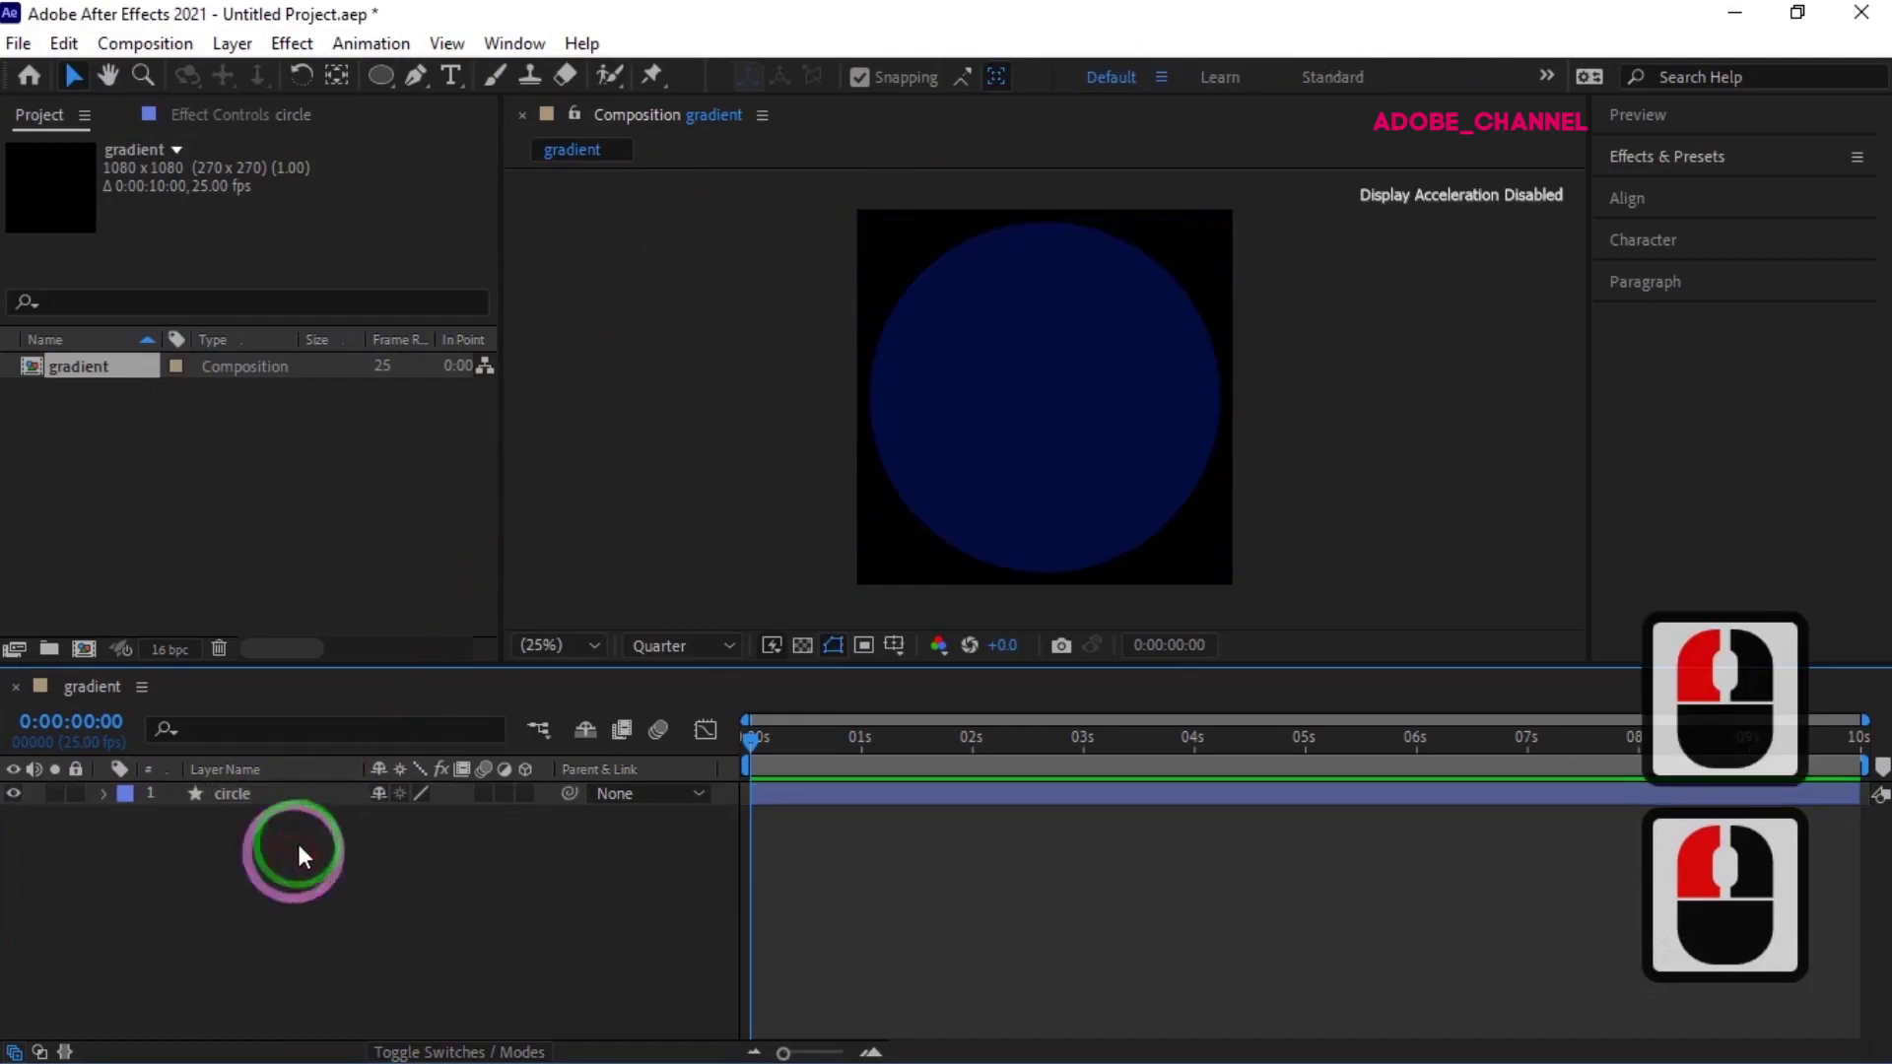
- Draw a closed four-point polygon with the Pen tool across the circle's upper edge as a new shape layer
click(416, 74)
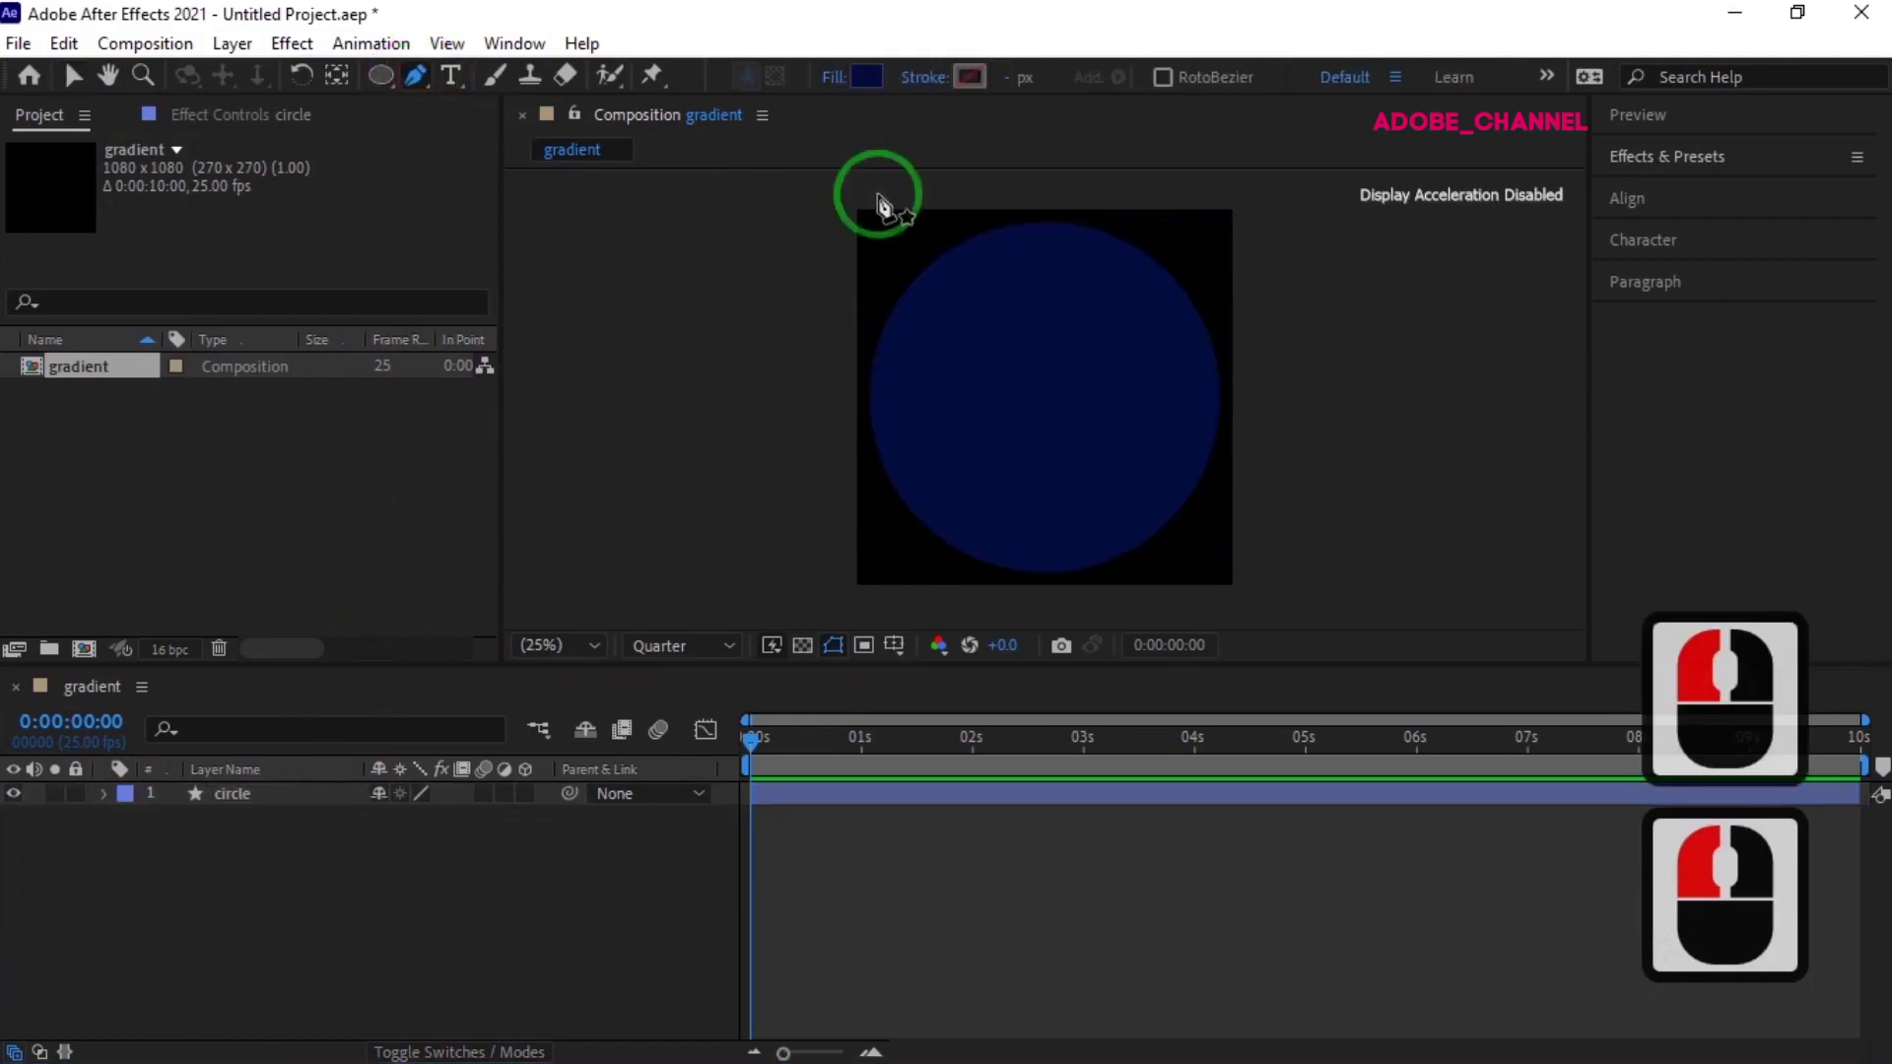
click(881, 229)
click(1030, 356)
click(1172, 247)
click(1048, 215)
click(881, 229)
- Fill the new upper polygon with crimson E31A49 and deselect its layer
click(864, 86)
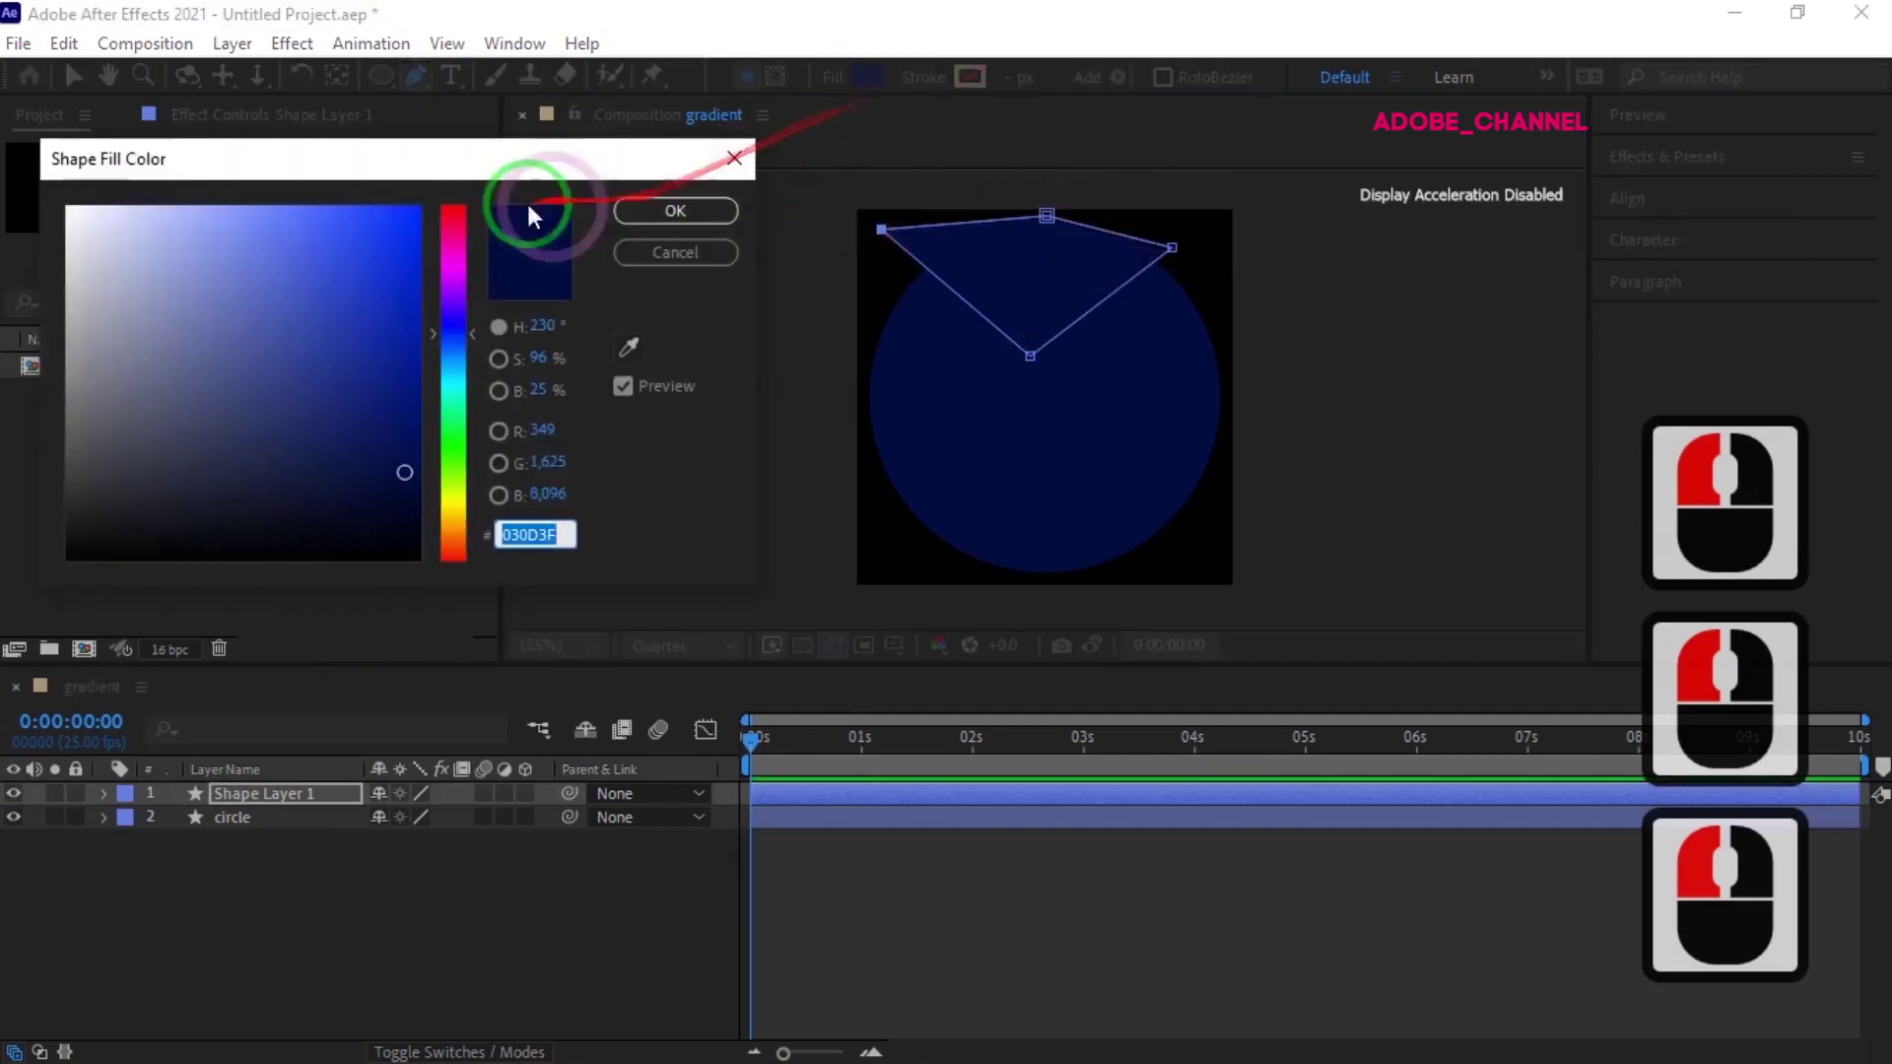
click(455, 218)
click(380, 244)
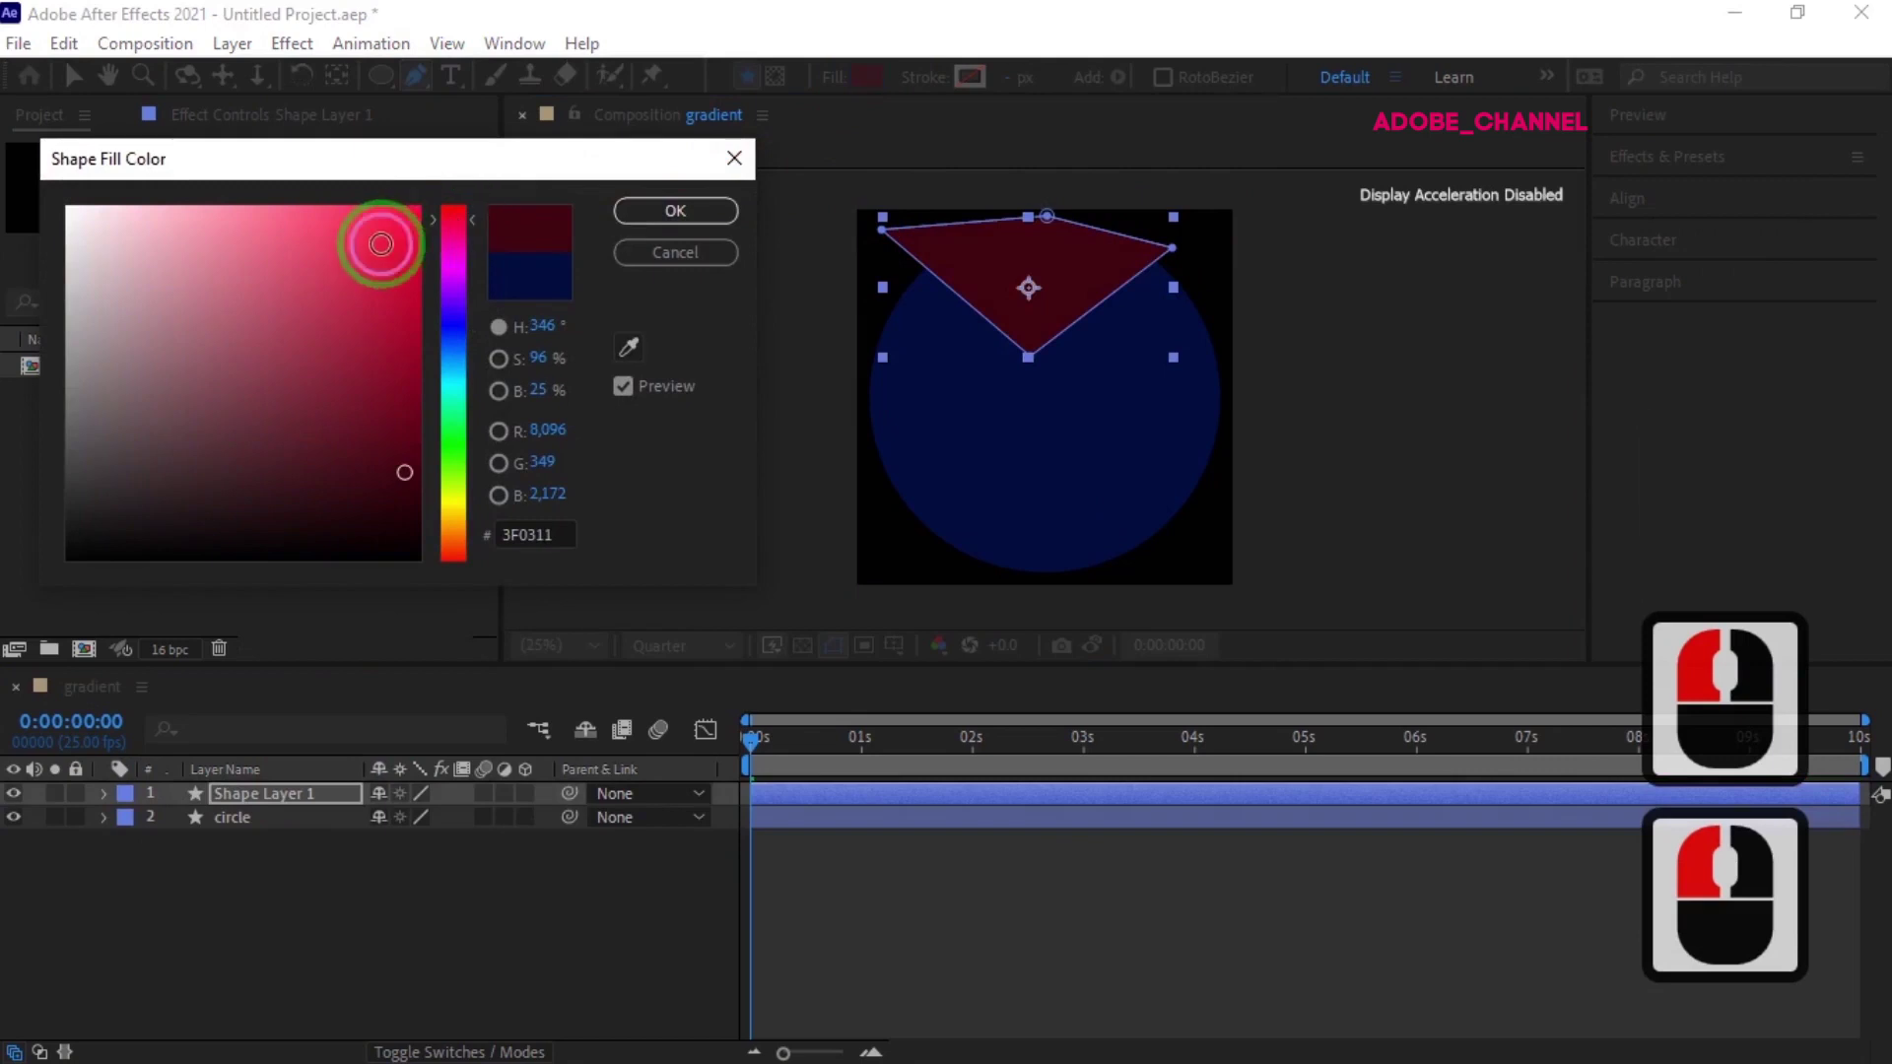
click(676, 211)
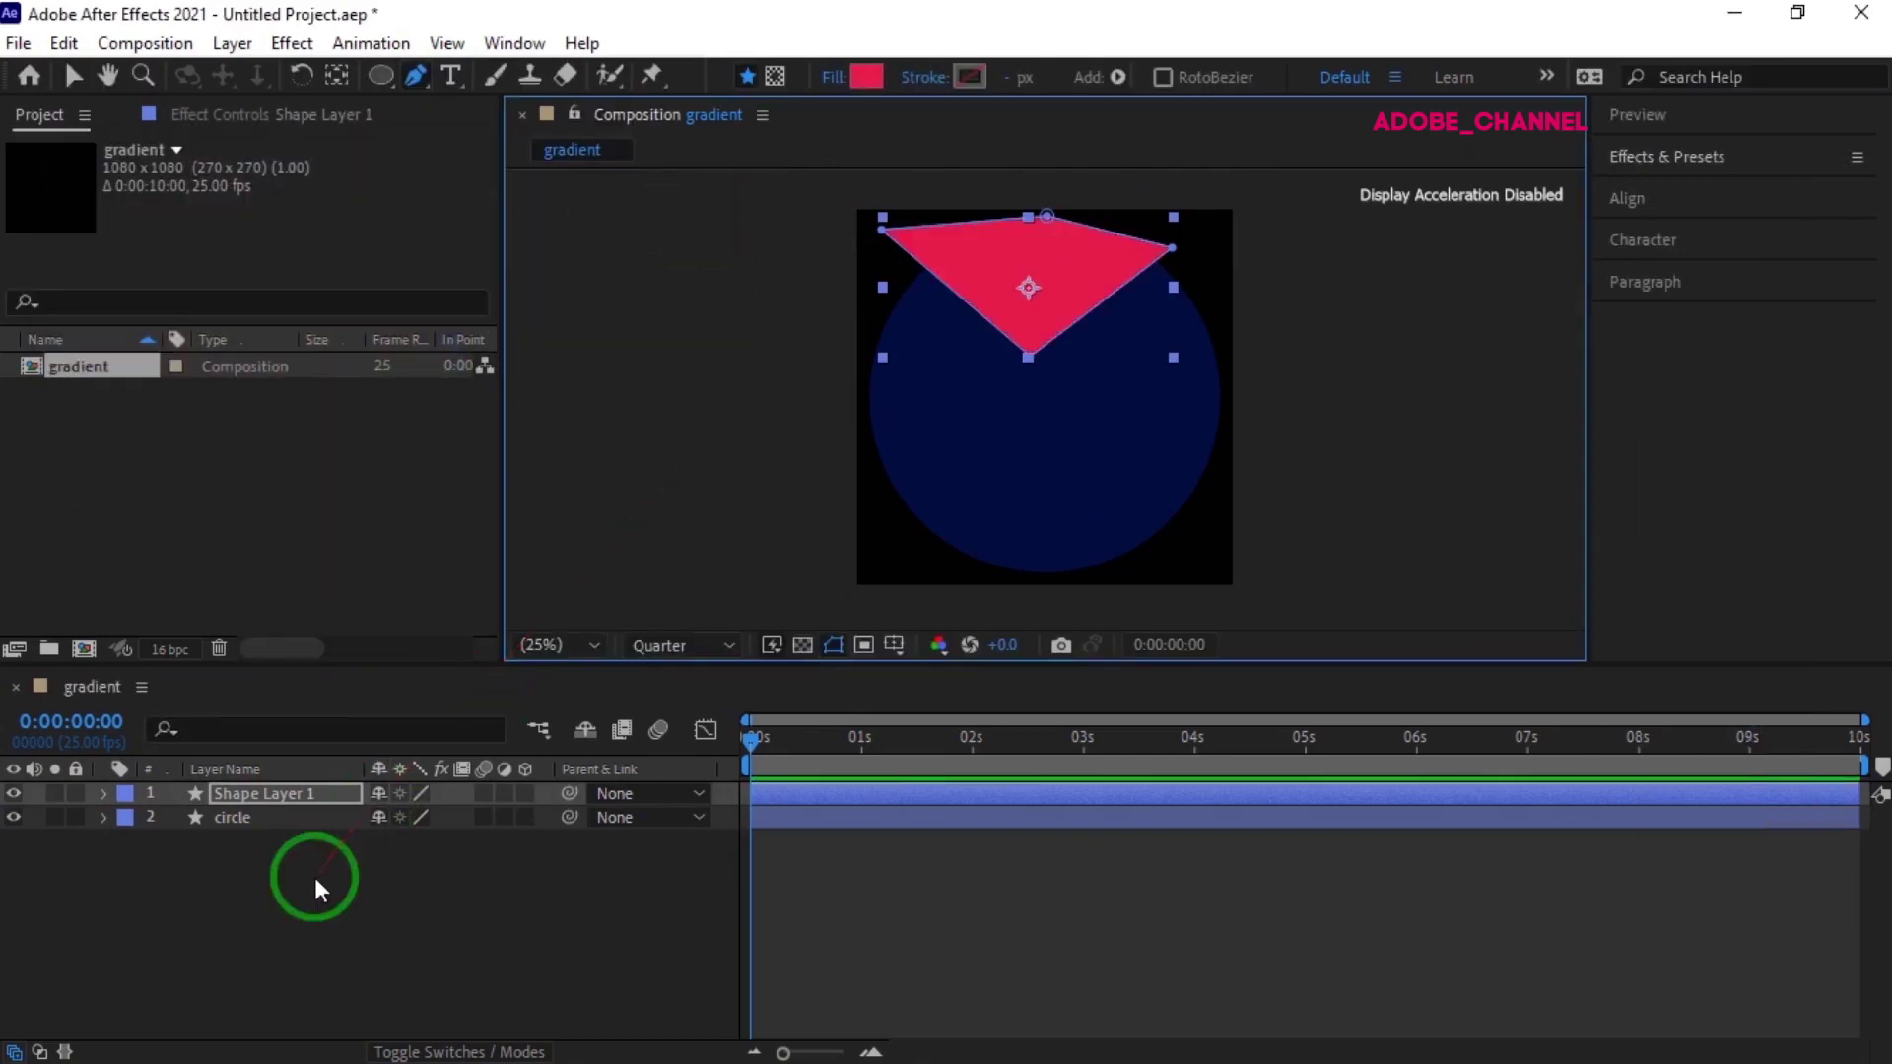
click(301, 877)
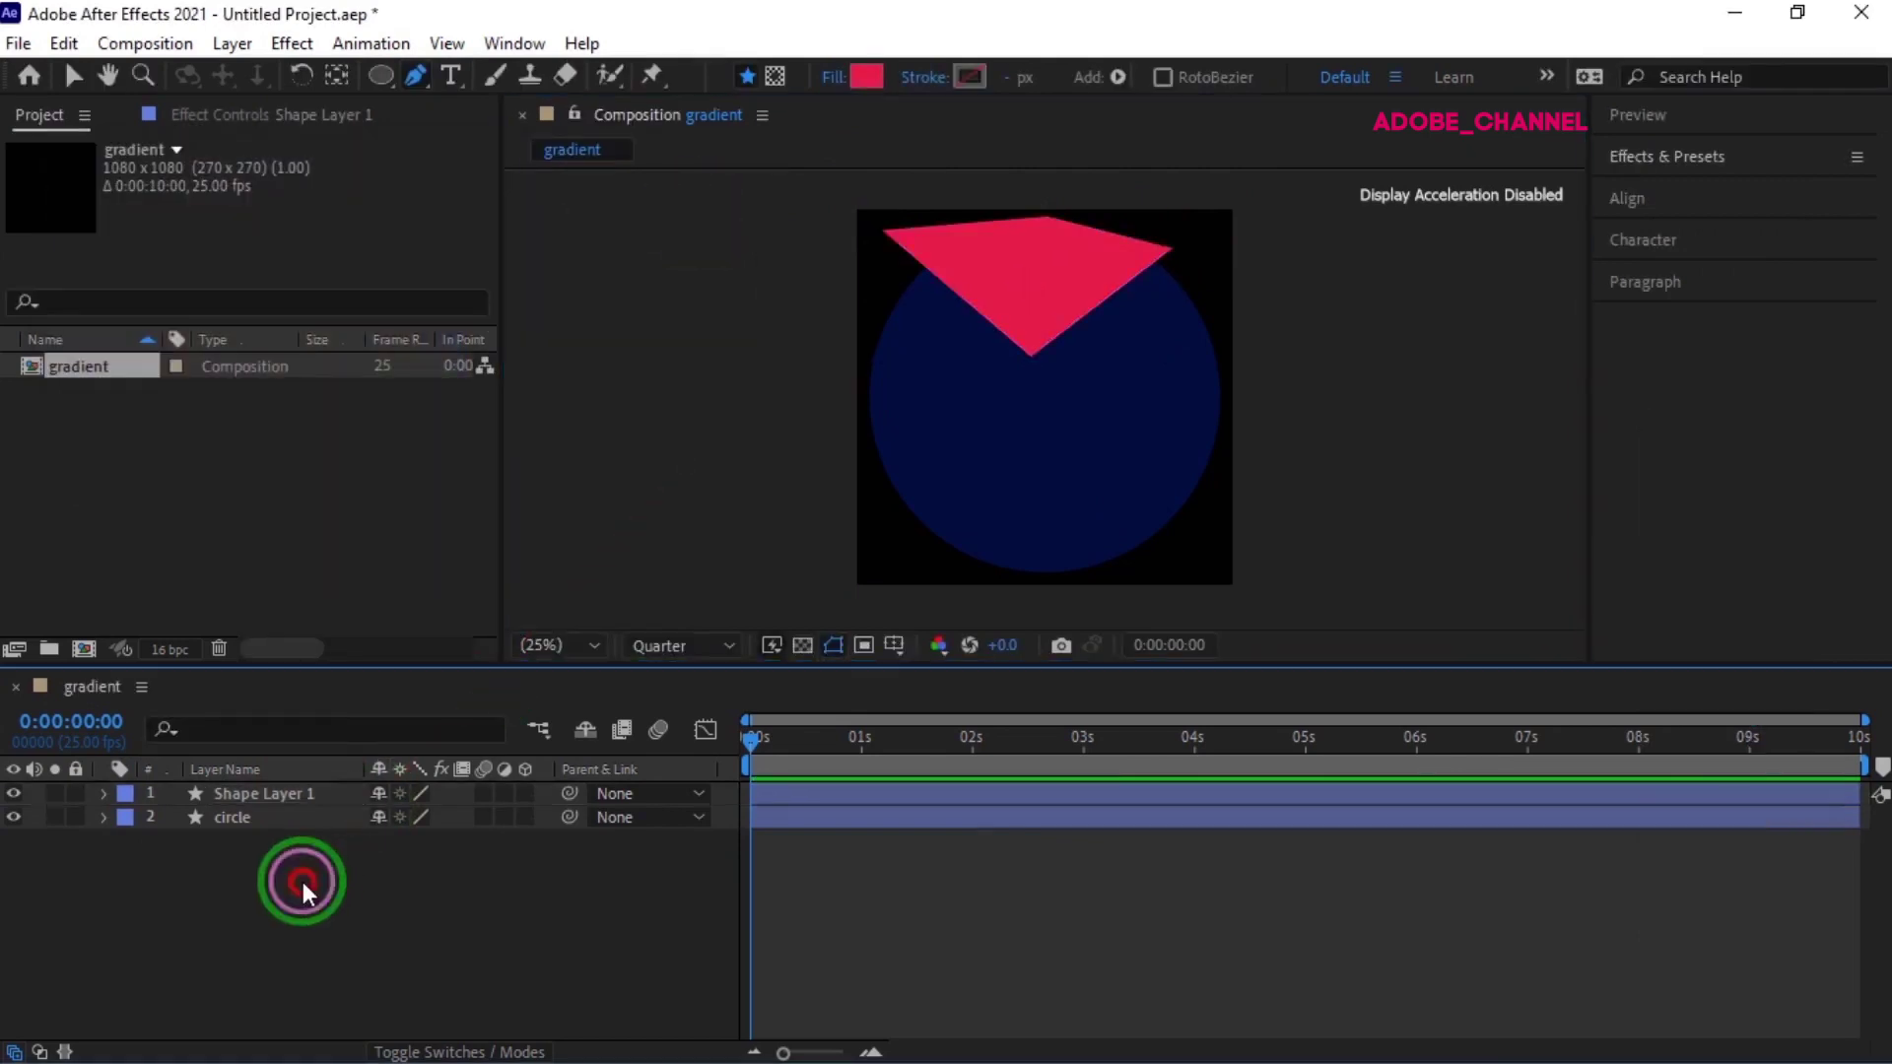
- Draw a closed four-point polygon over the circle's upper right side as a separate shape layer
click(1211, 280)
click(1046, 266)
click(1087, 403)
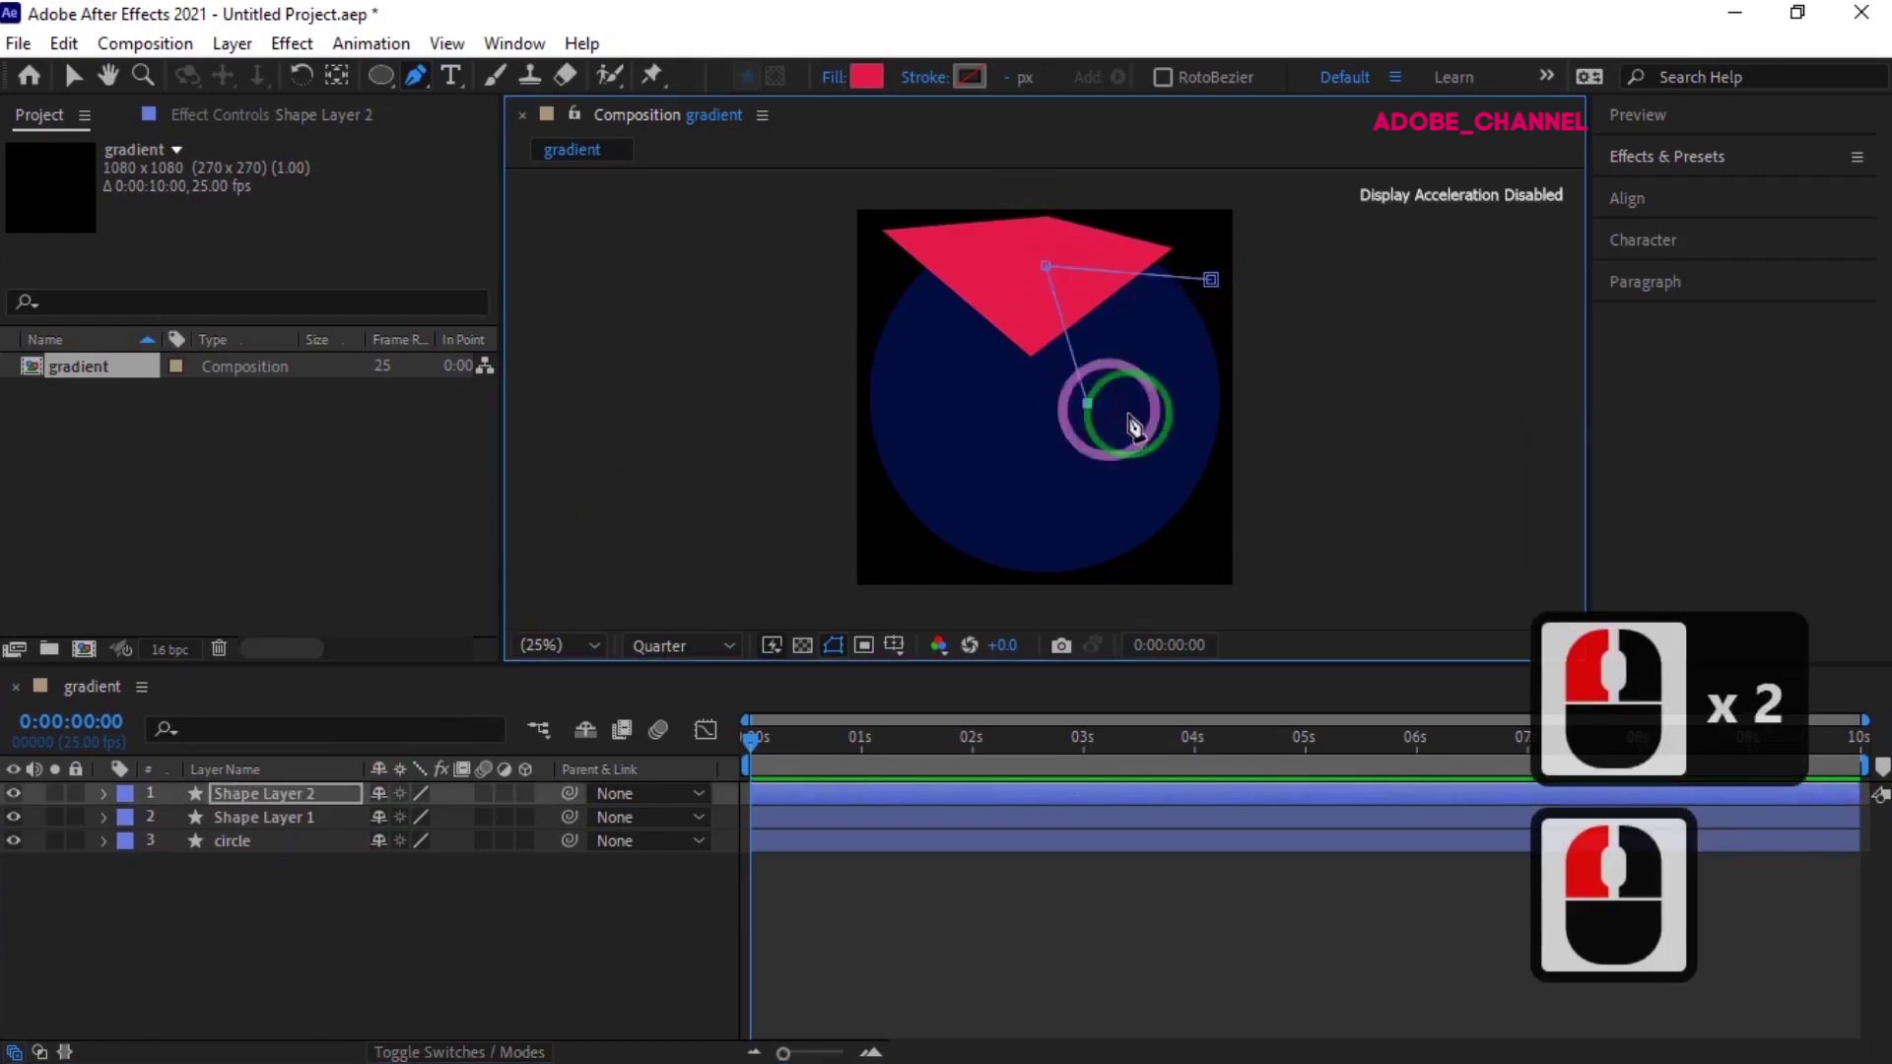
click(1202, 494)
click(1212, 280)
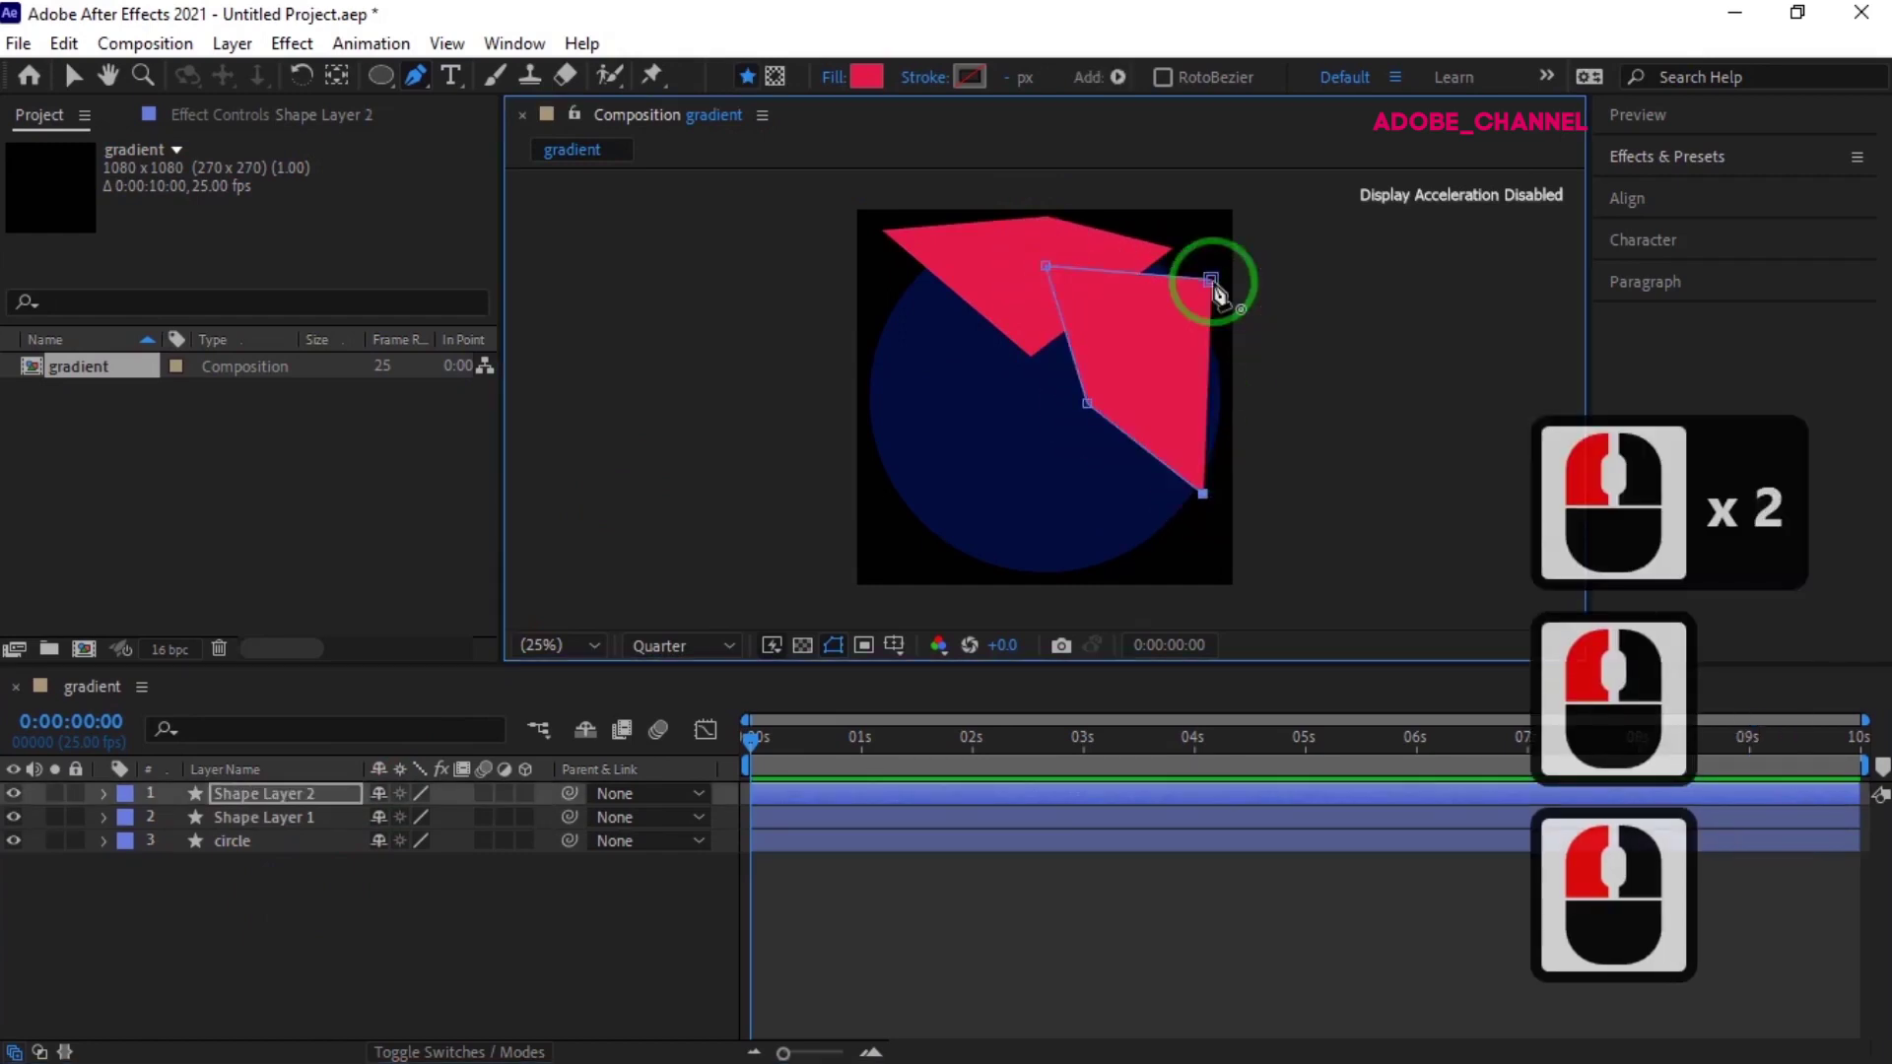
- Fill the upper right polygon with magenta E11AE3 and deselect its layer
click(868, 76)
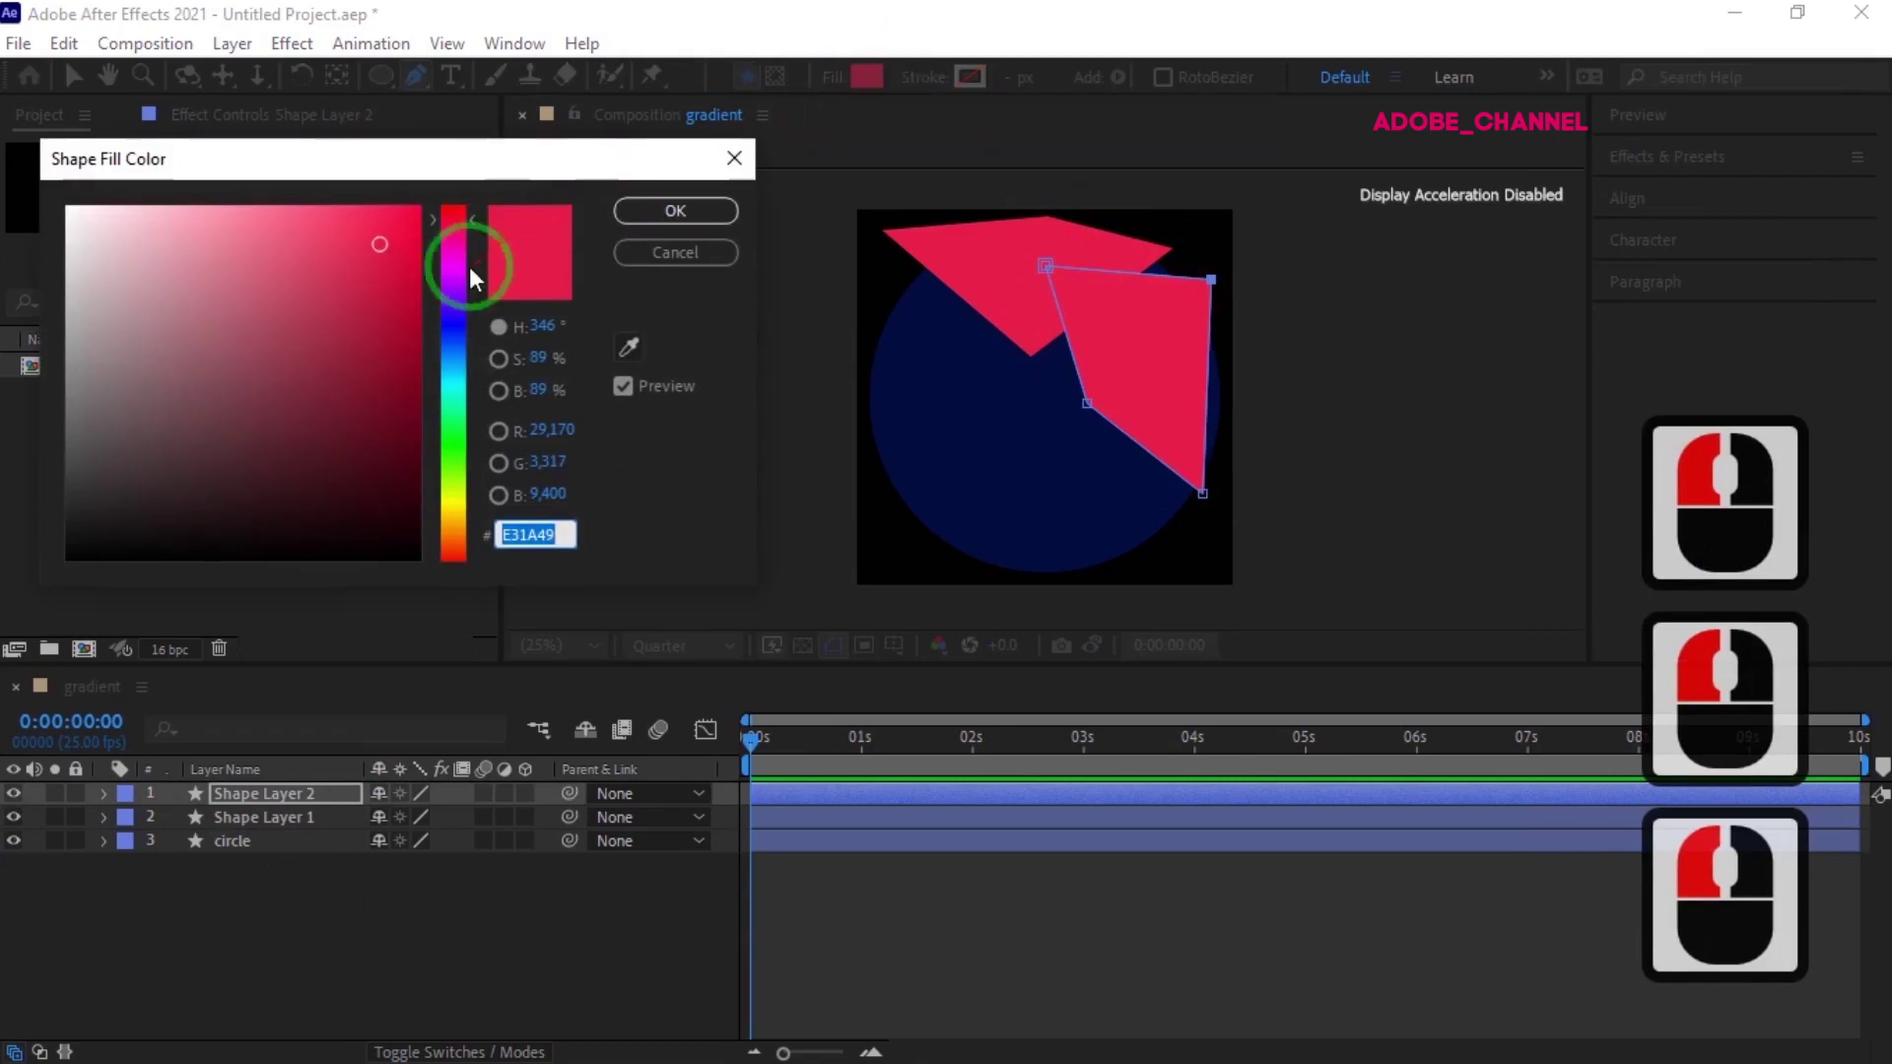
click(455, 265)
click(675, 211)
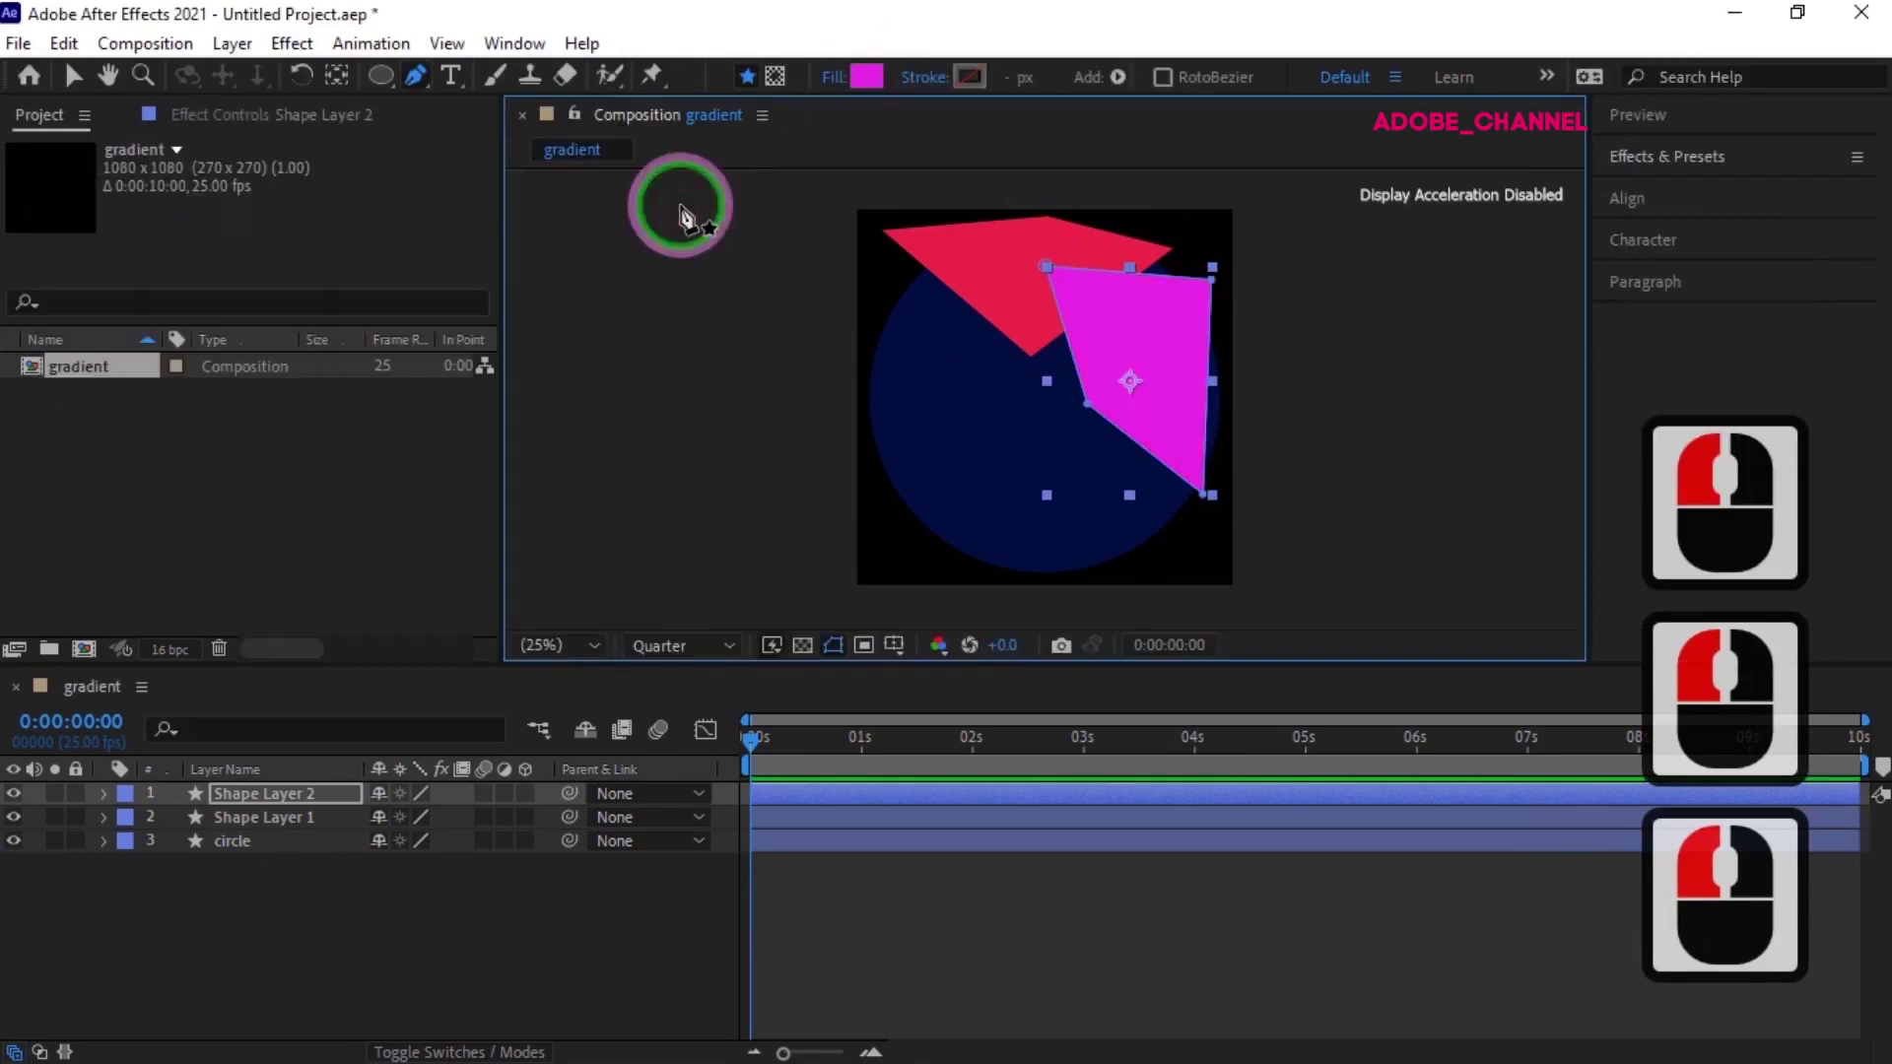
click(283, 933)
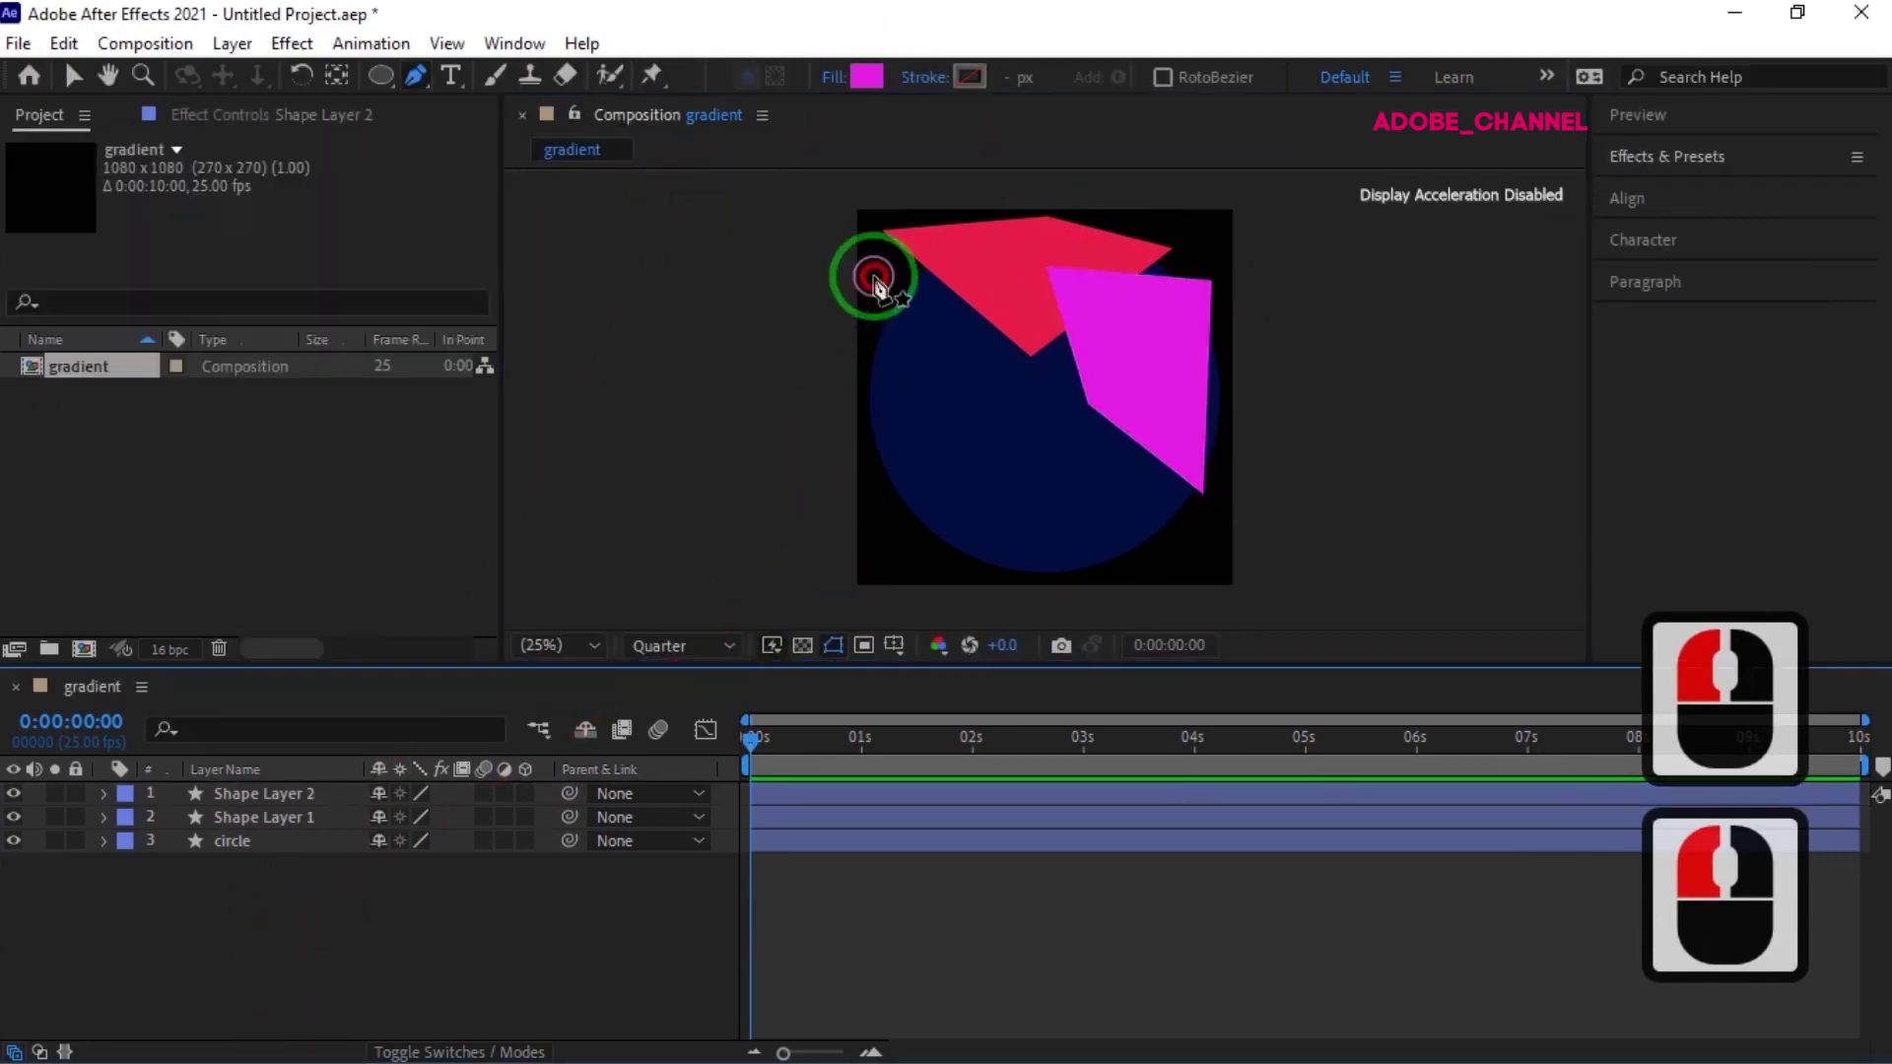
- Draw a closed five-point polygon over the circle's upper left part on its own shape layer
click(872, 275)
click(1045, 265)
click(1036, 401)
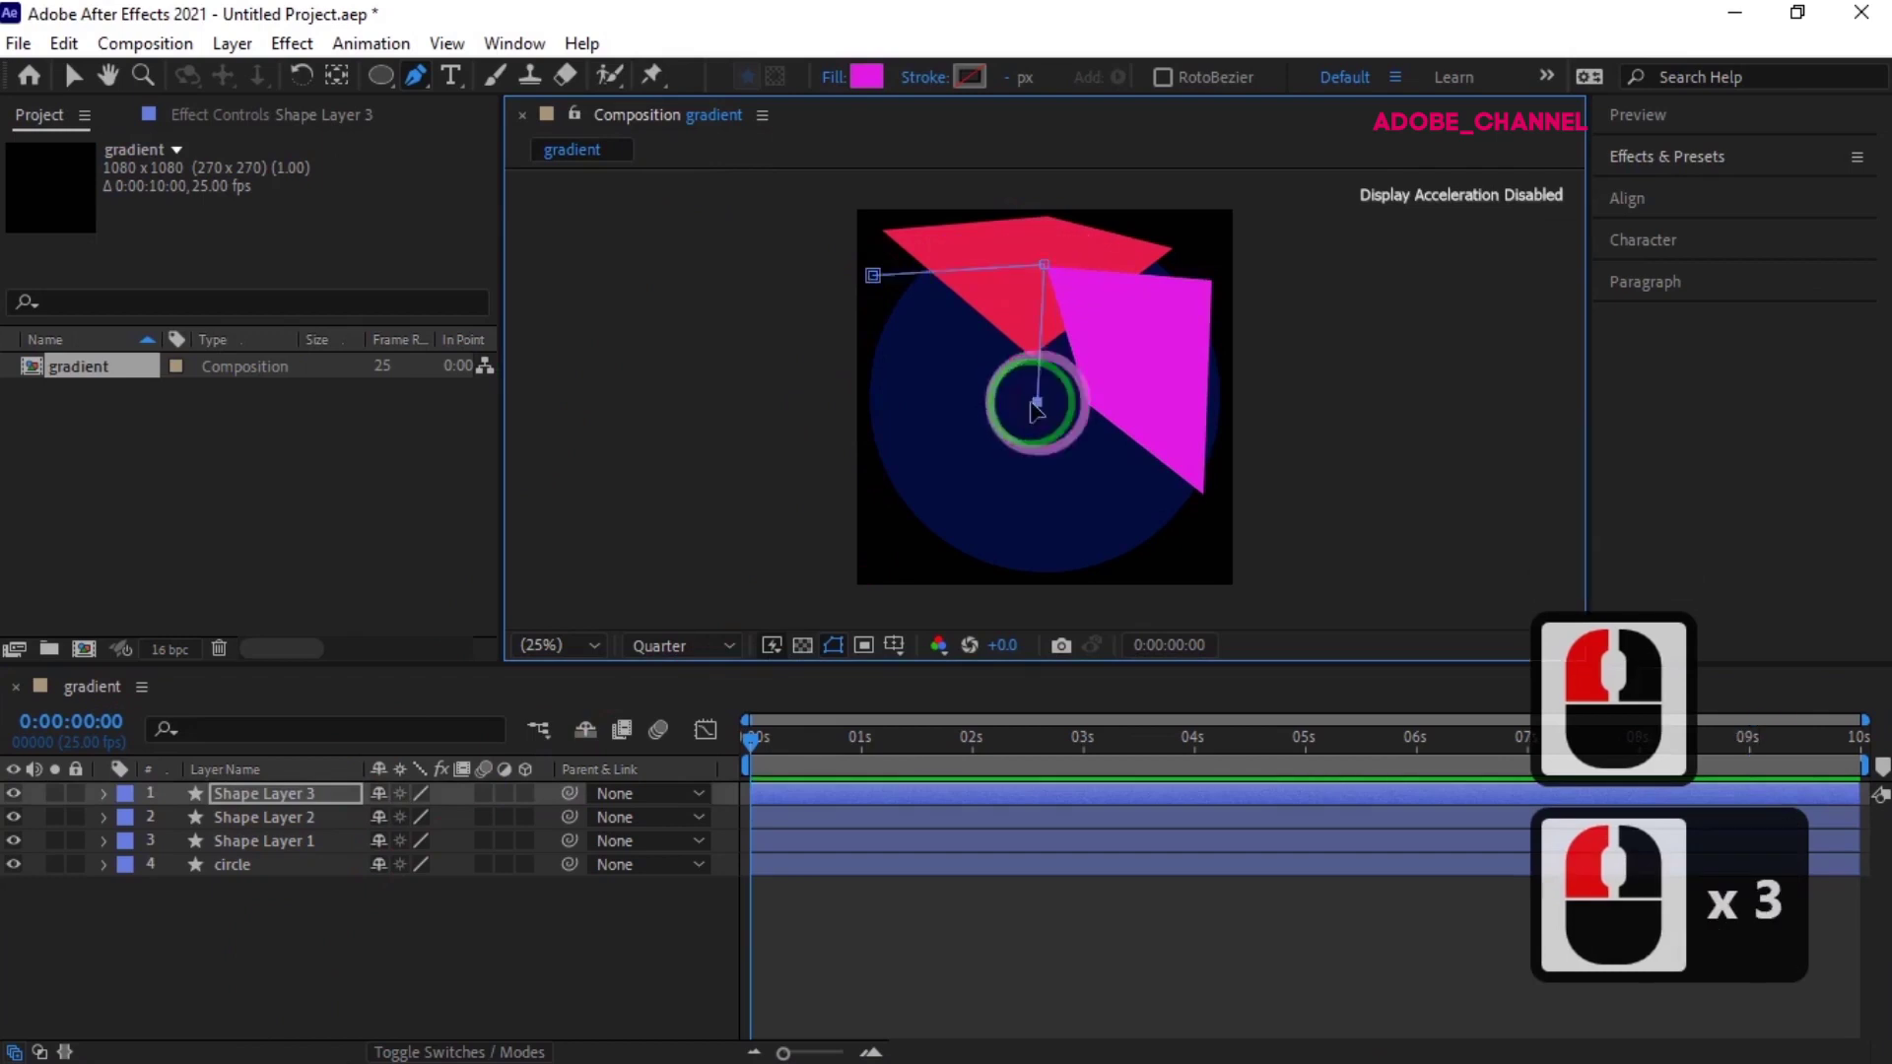
click(971, 333)
click(867, 341)
click(873, 276)
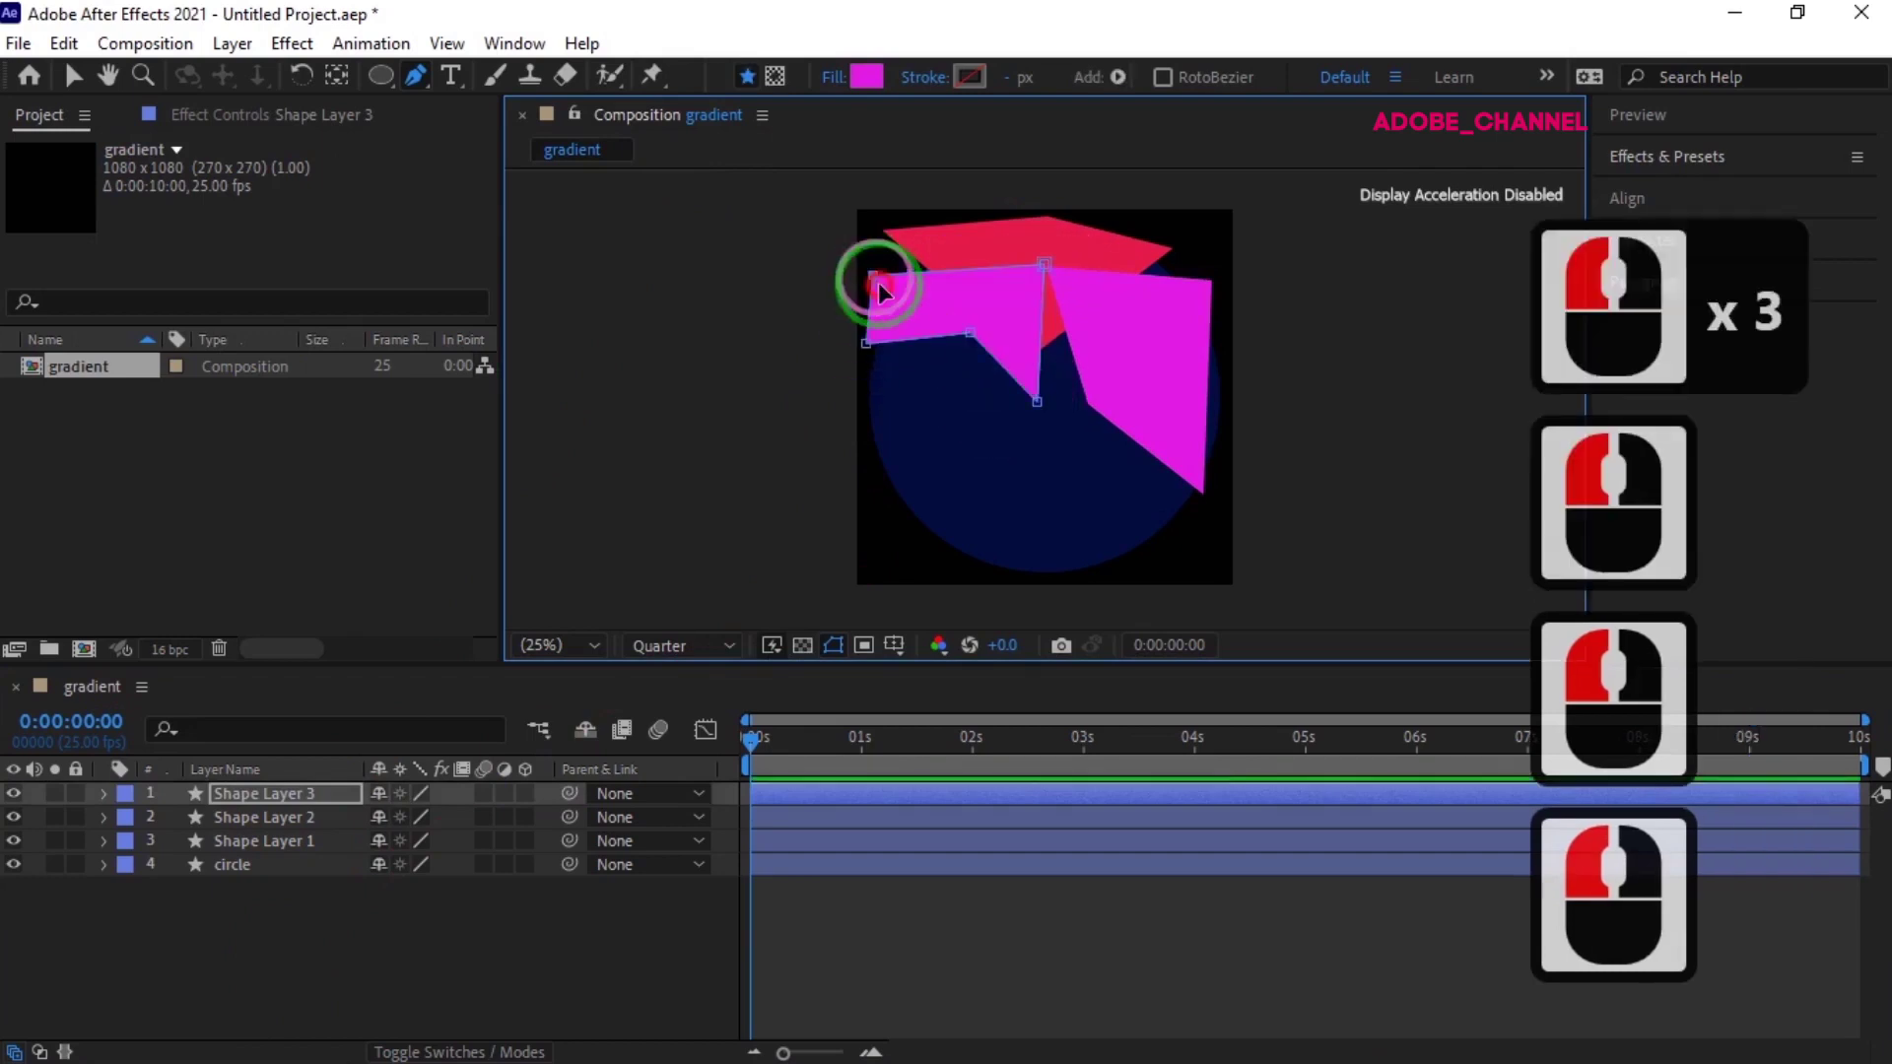
- Fill the upper left five-point polygon with turquoise and deselect its layer
click(867, 77)
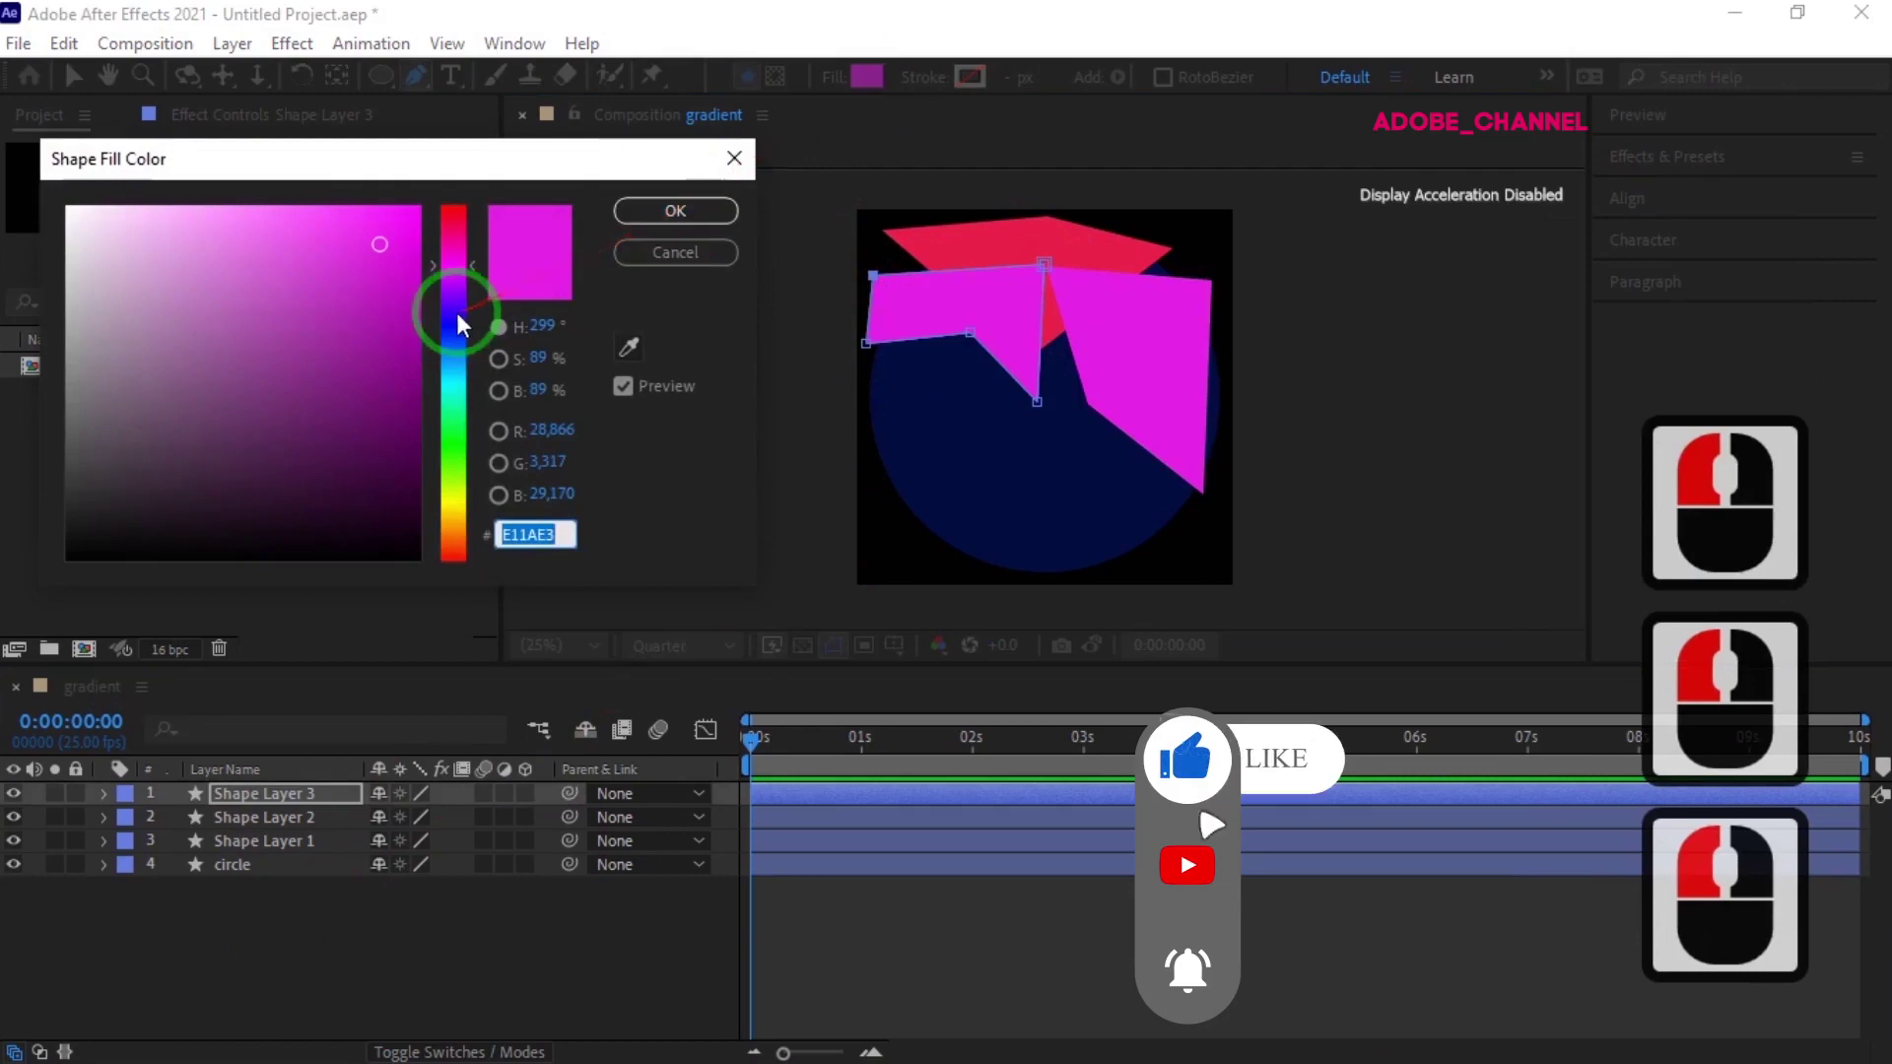
click(454, 389)
click(676, 211)
click(240, 917)
- Draw a closed diamond shape over the circle's lower right part on its own shape layer
click(1225, 453)
click(1138, 350)
click(1048, 461)
click(1127, 572)
click(1226, 454)
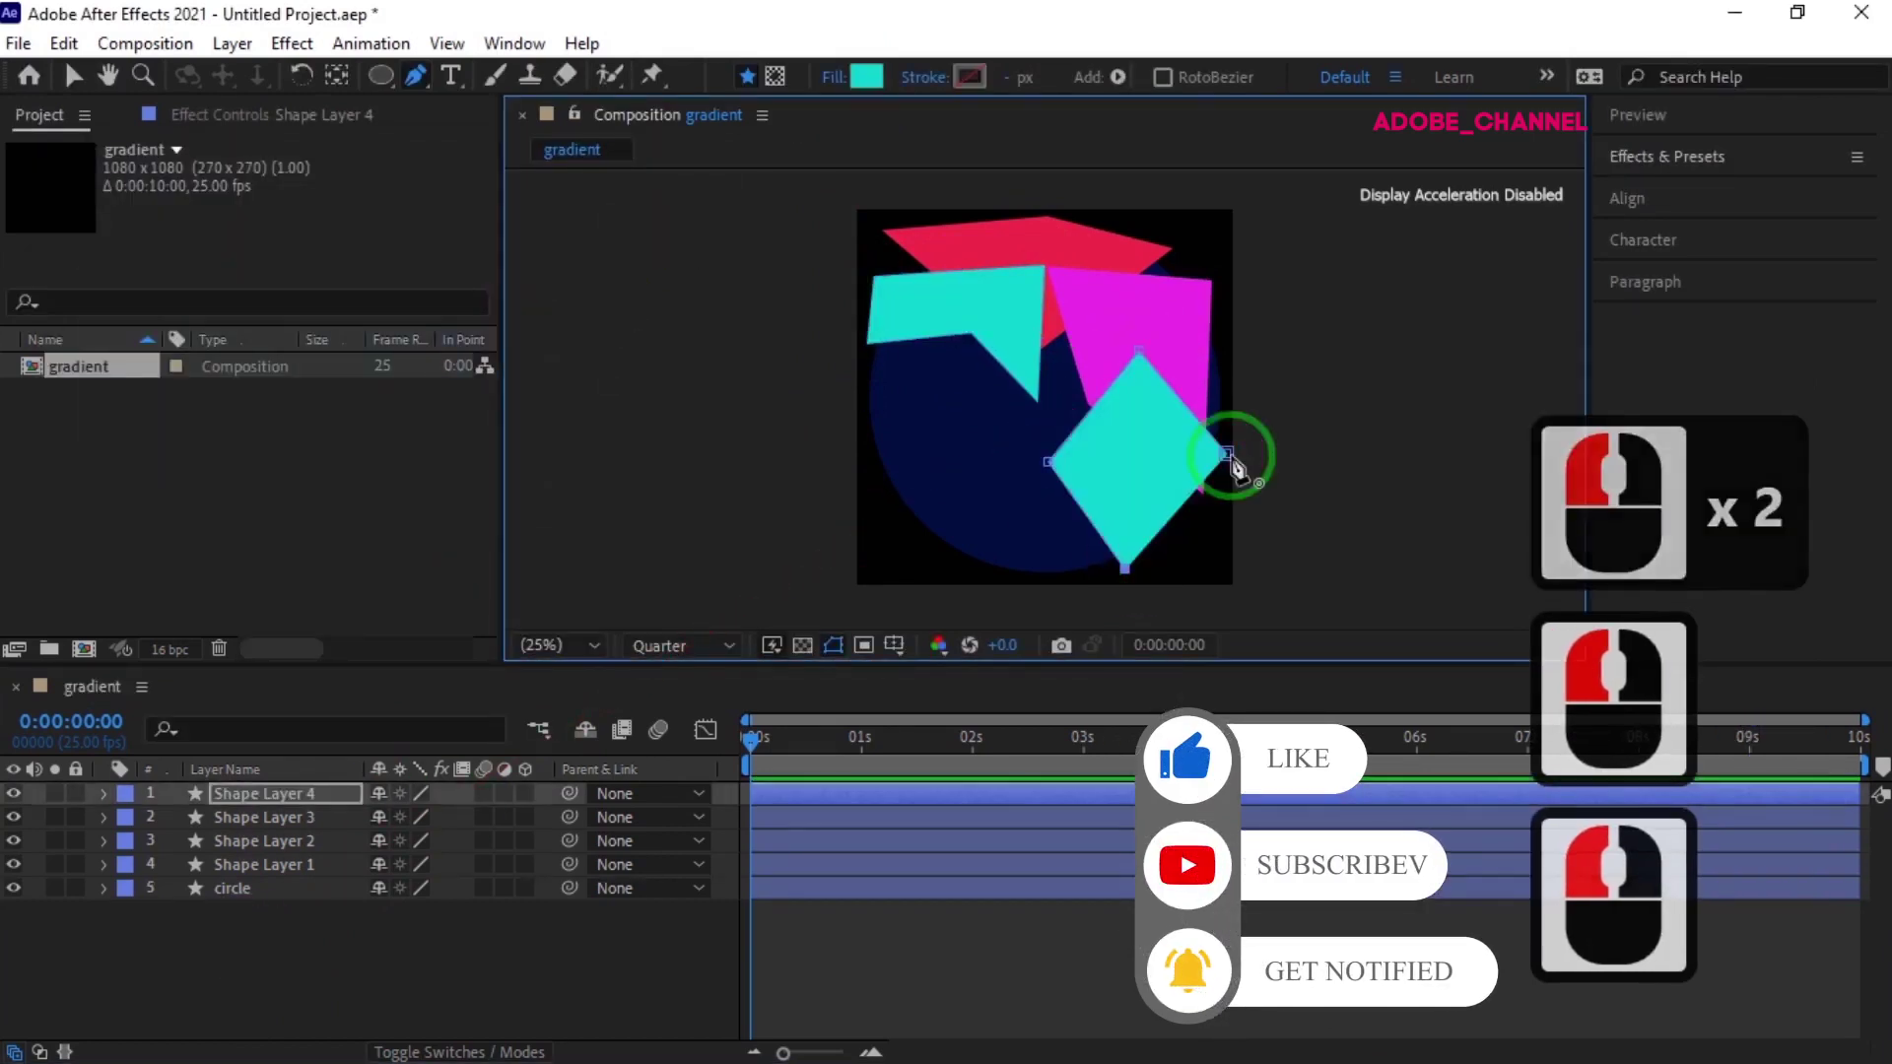
- Fill the diamond with green 1AE36A and deselect its layer
click(866, 76)
click(455, 418)
click(676, 211)
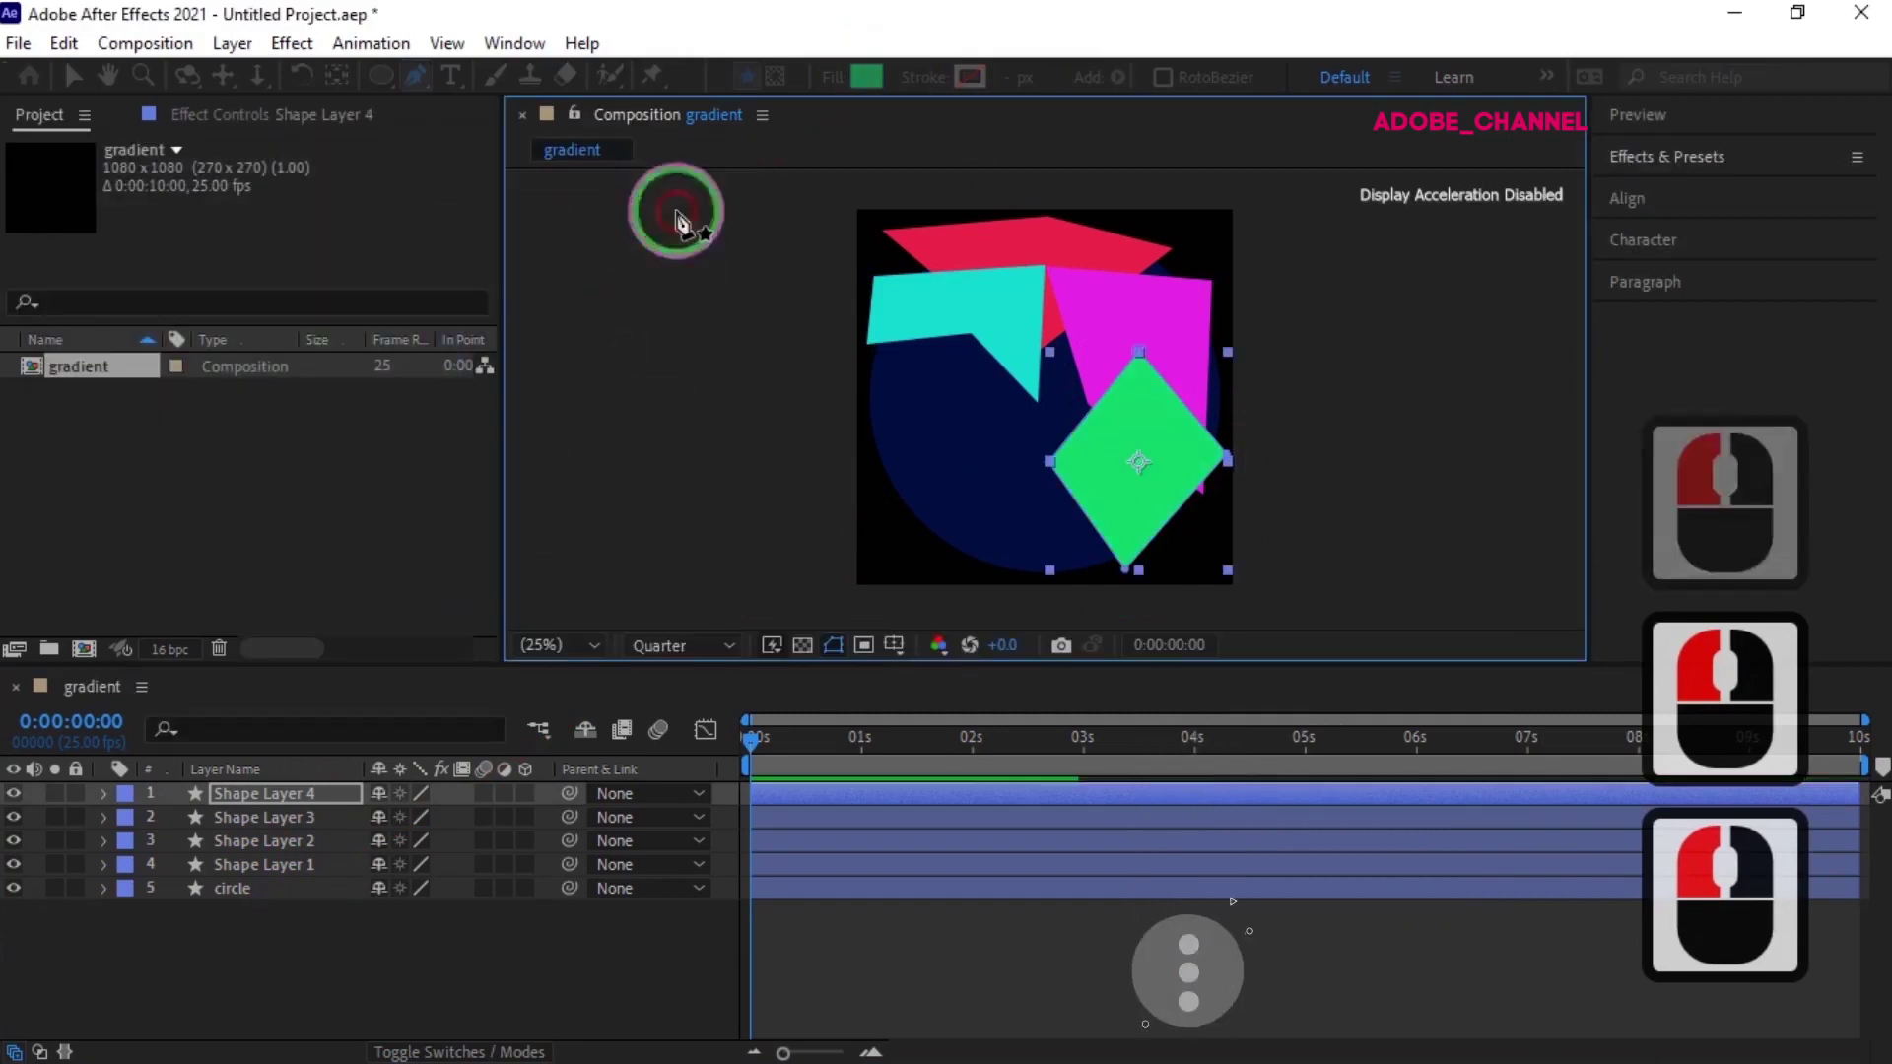
click(148, 921)
- Draw a closed five-point zigzag polygon across the lower part of the circle as a separate shape layer
click(1173, 551)
click(943, 397)
click(874, 567)
click(1007, 503)
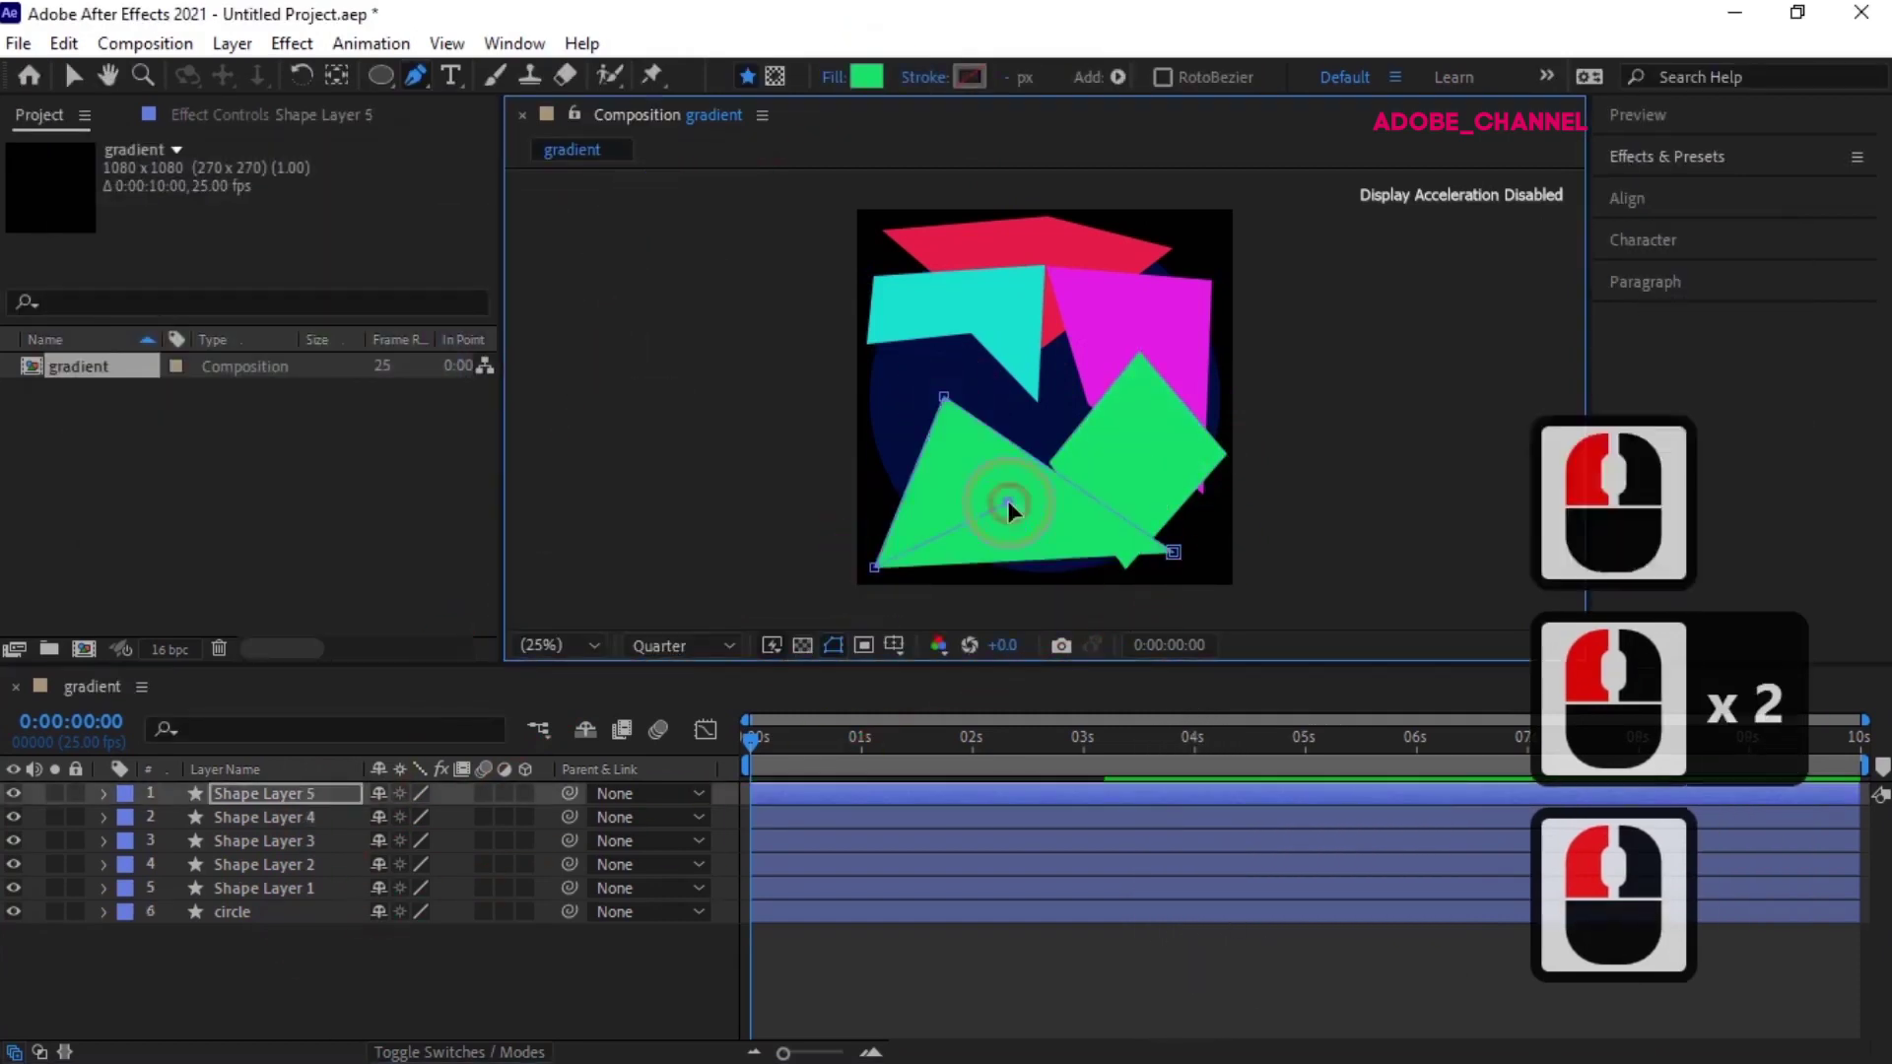
click(1088, 581)
click(1173, 552)
- Fill the lower zigzag polygon with yellow and deselect its layer
click(866, 77)
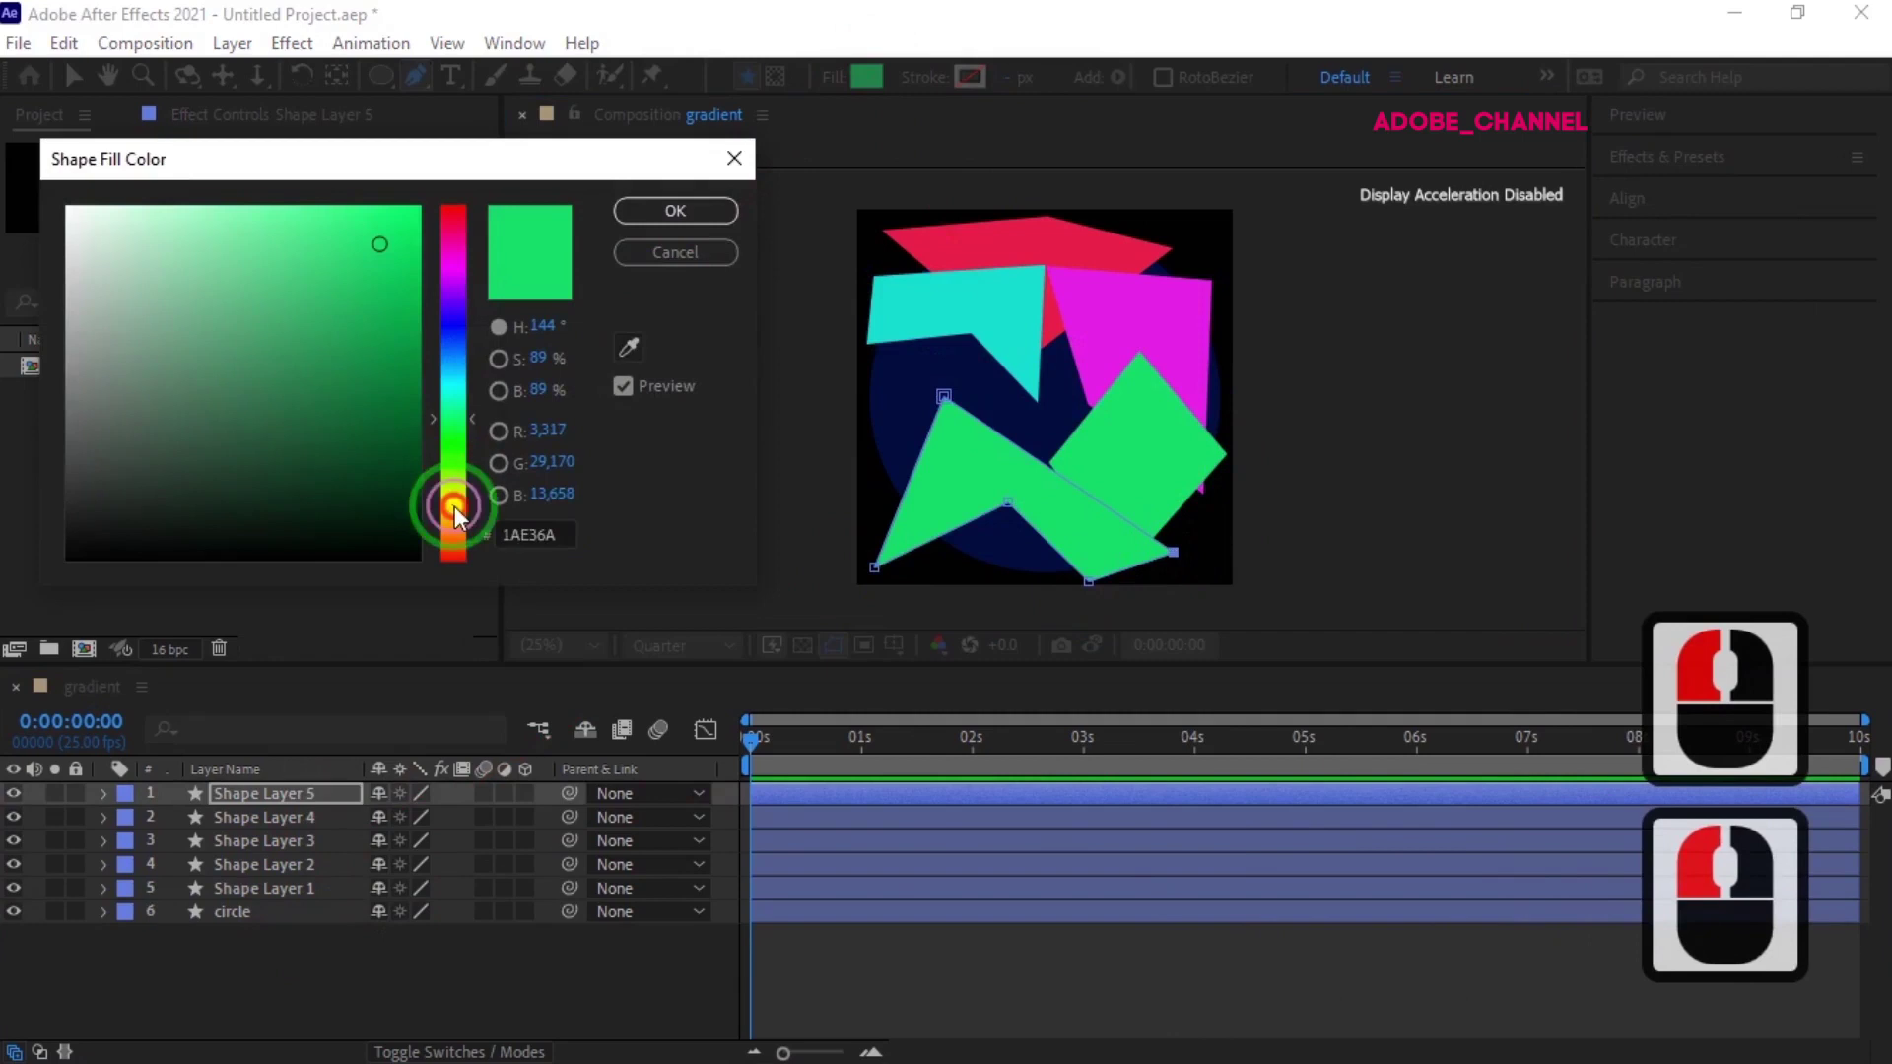
click(454, 506)
click(671, 215)
click(296, 970)
- Draw a closed, tall triangle along the circle's left edge on its own shape layer
click(869, 248)
click(985, 372)
click(890, 514)
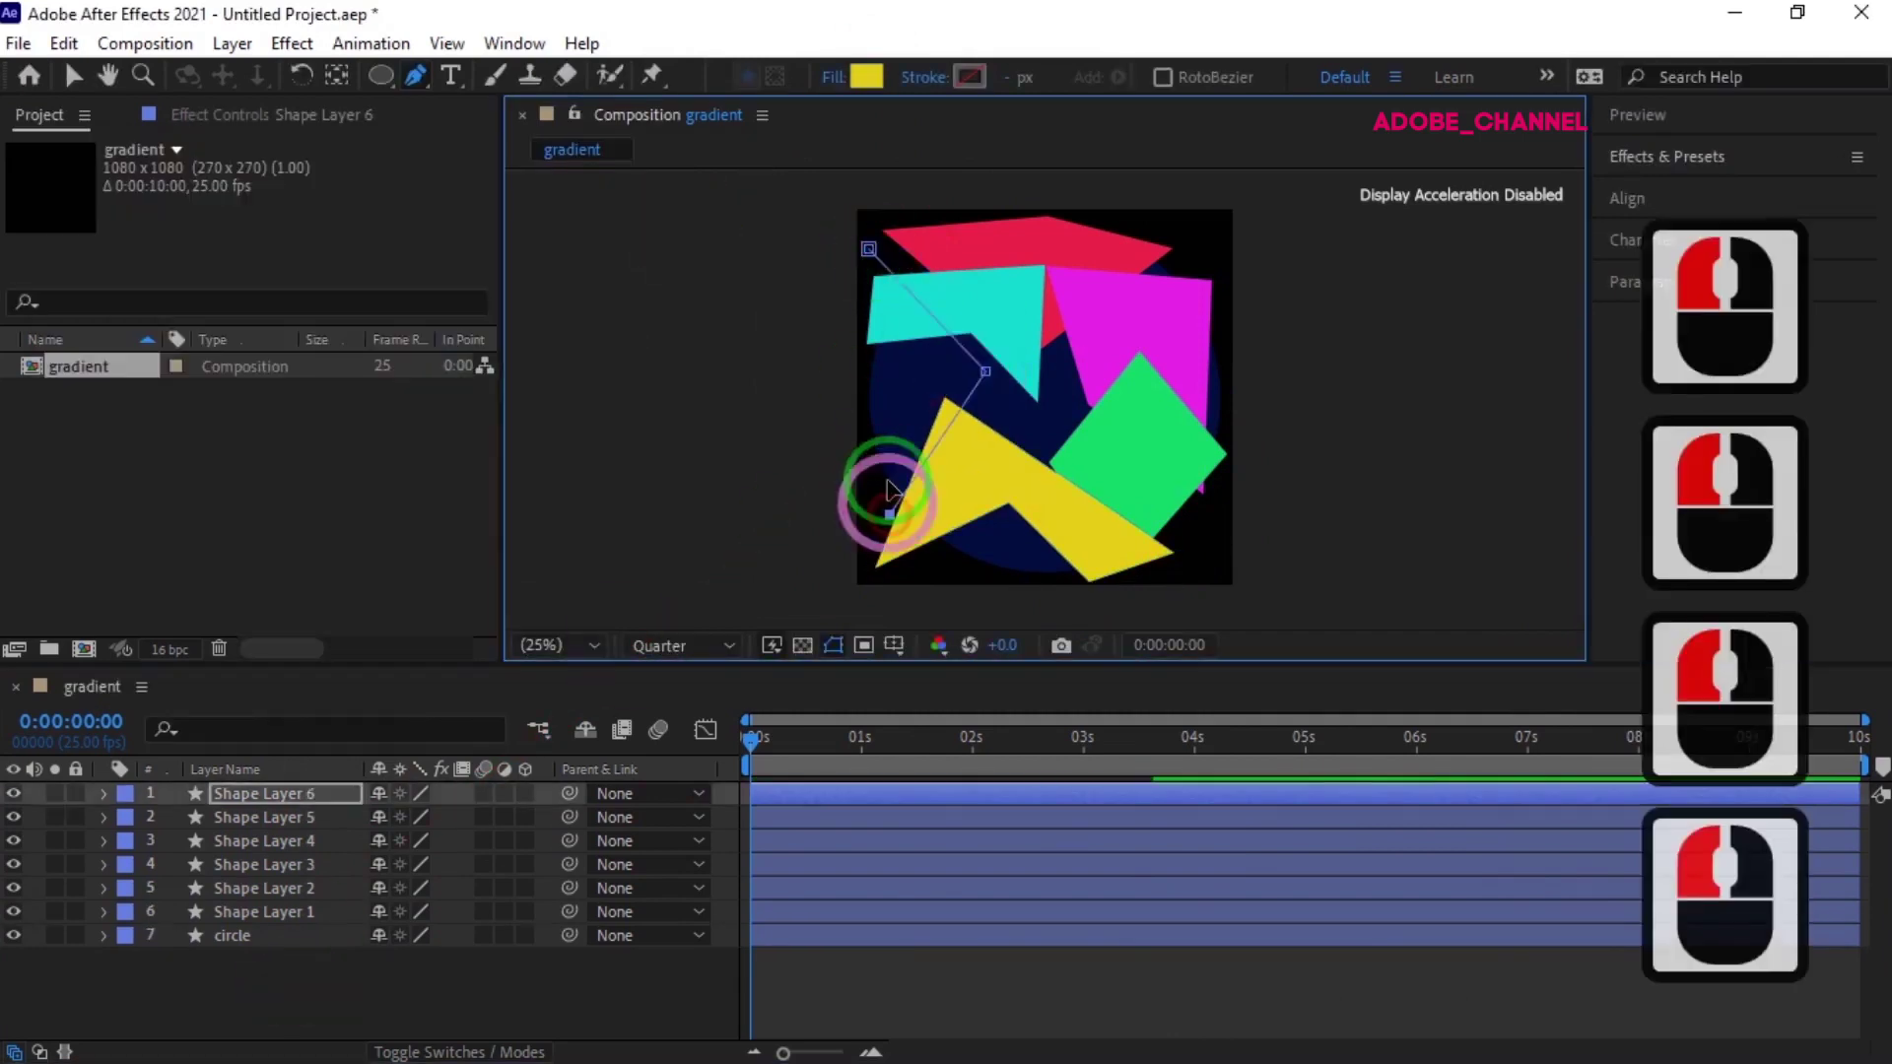
click(869, 248)
- Fill the tall triangle on the circle's left edge with orange E36F1A and deselect its layer
click(866, 77)
click(452, 530)
click(671, 211)
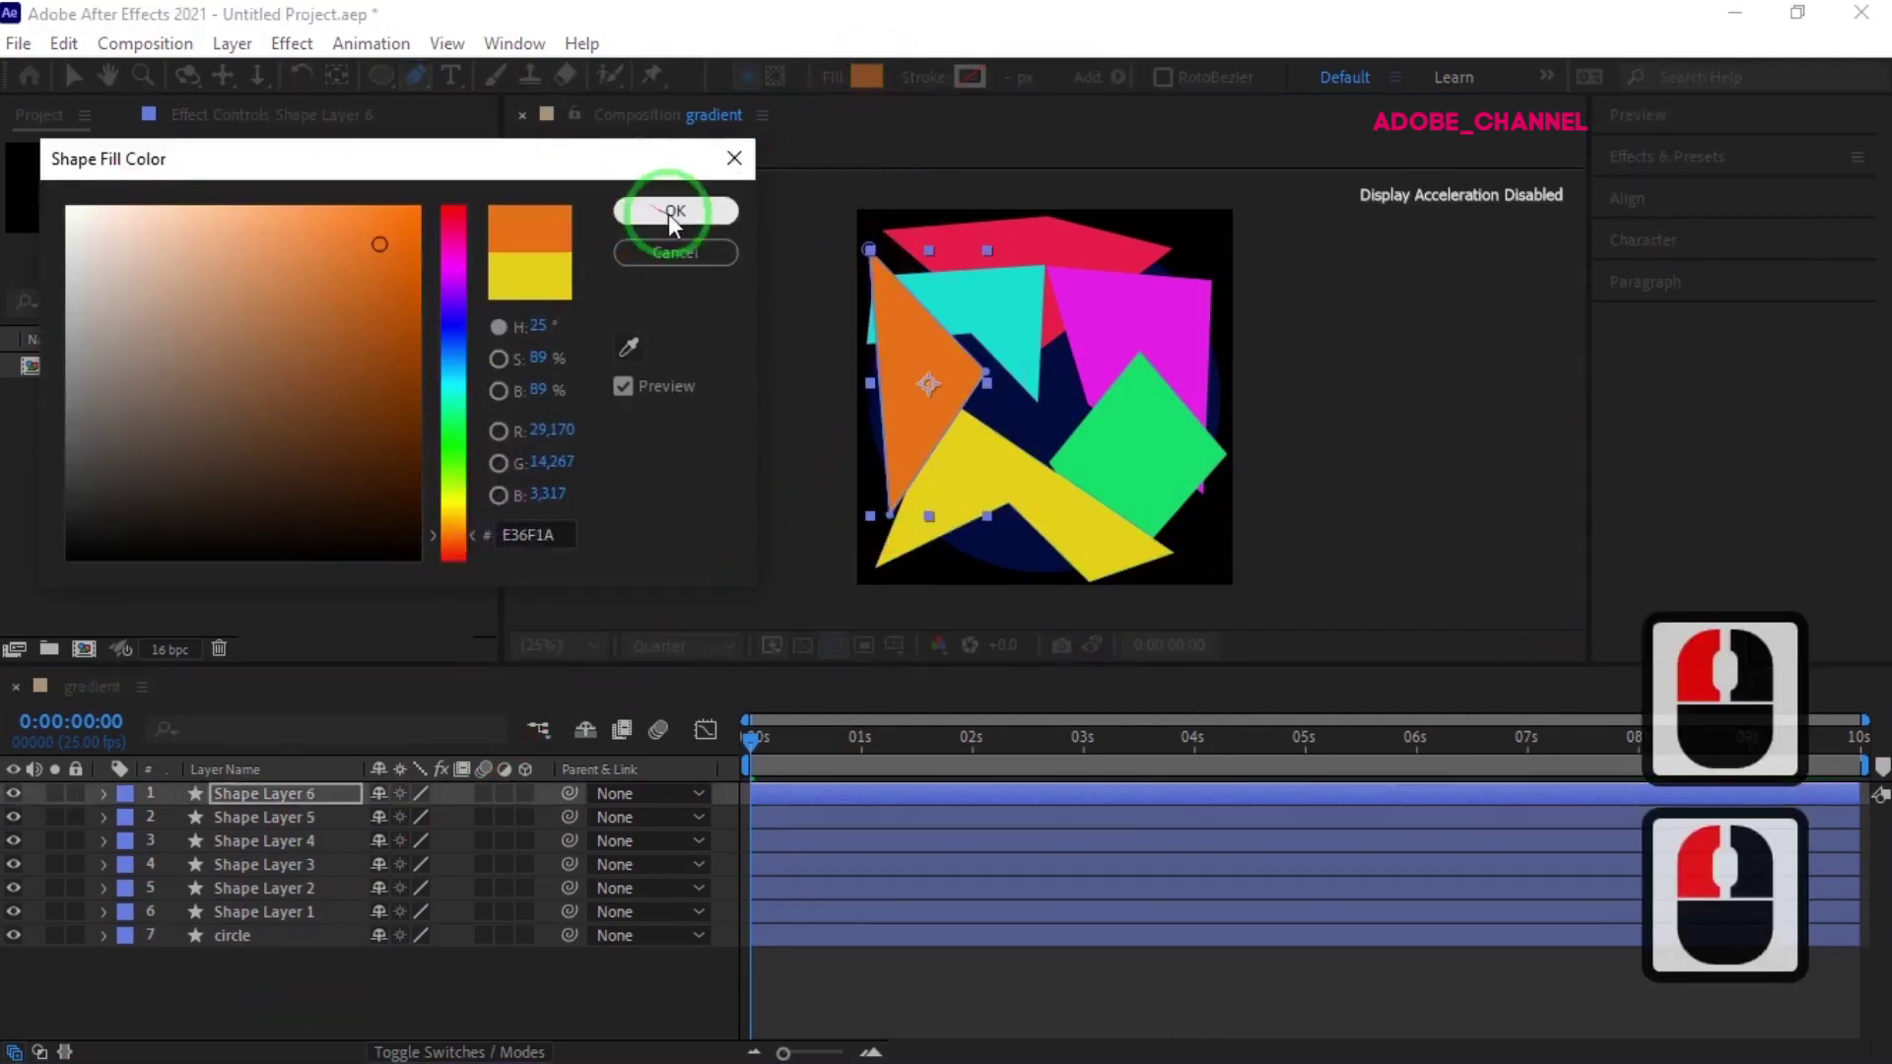
click(316, 1001)
- Draw a closed triangle at the bottom of the circle, over the yellow polygon, as a separate shape layer
click(937, 573)
click(1149, 579)
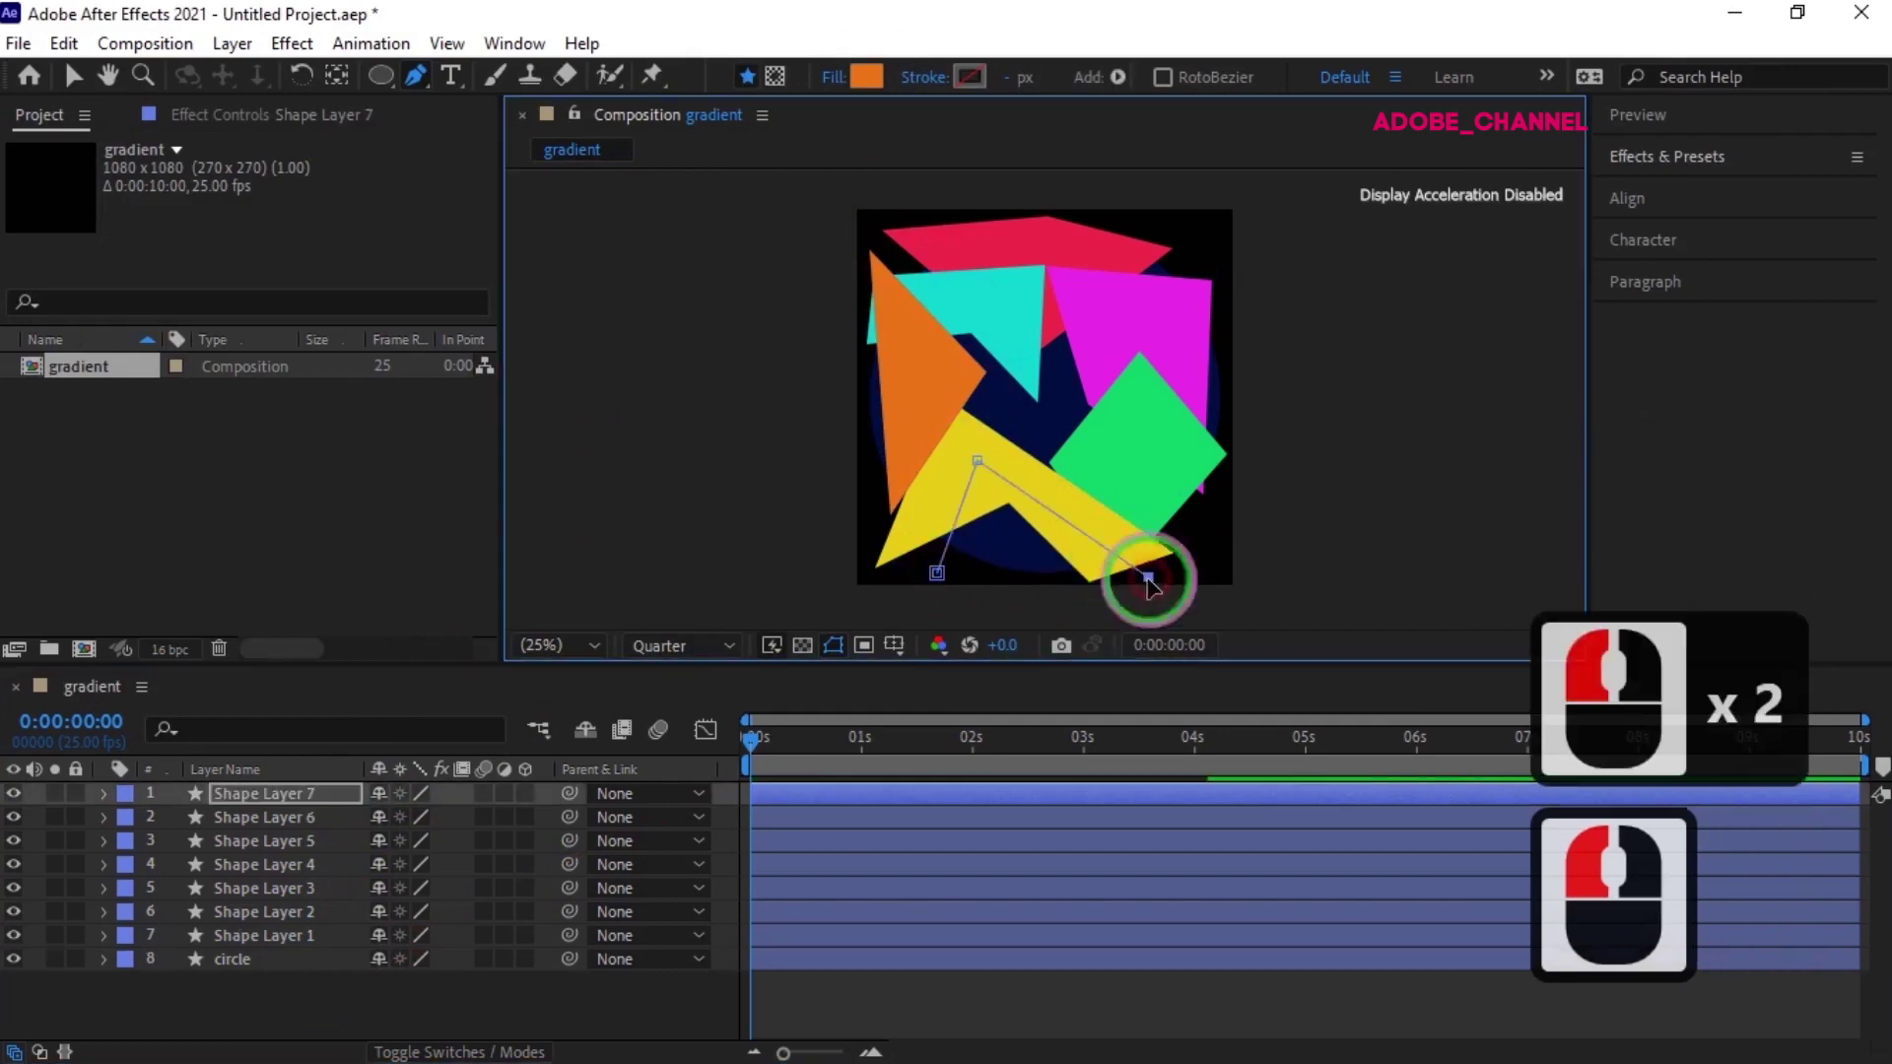
click(978, 461)
click(937, 572)
- Fill the bottom triangle with violet-blue 3B1AE3 and deselect its layer
click(867, 77)
click(455, 312)
click(675, 209)
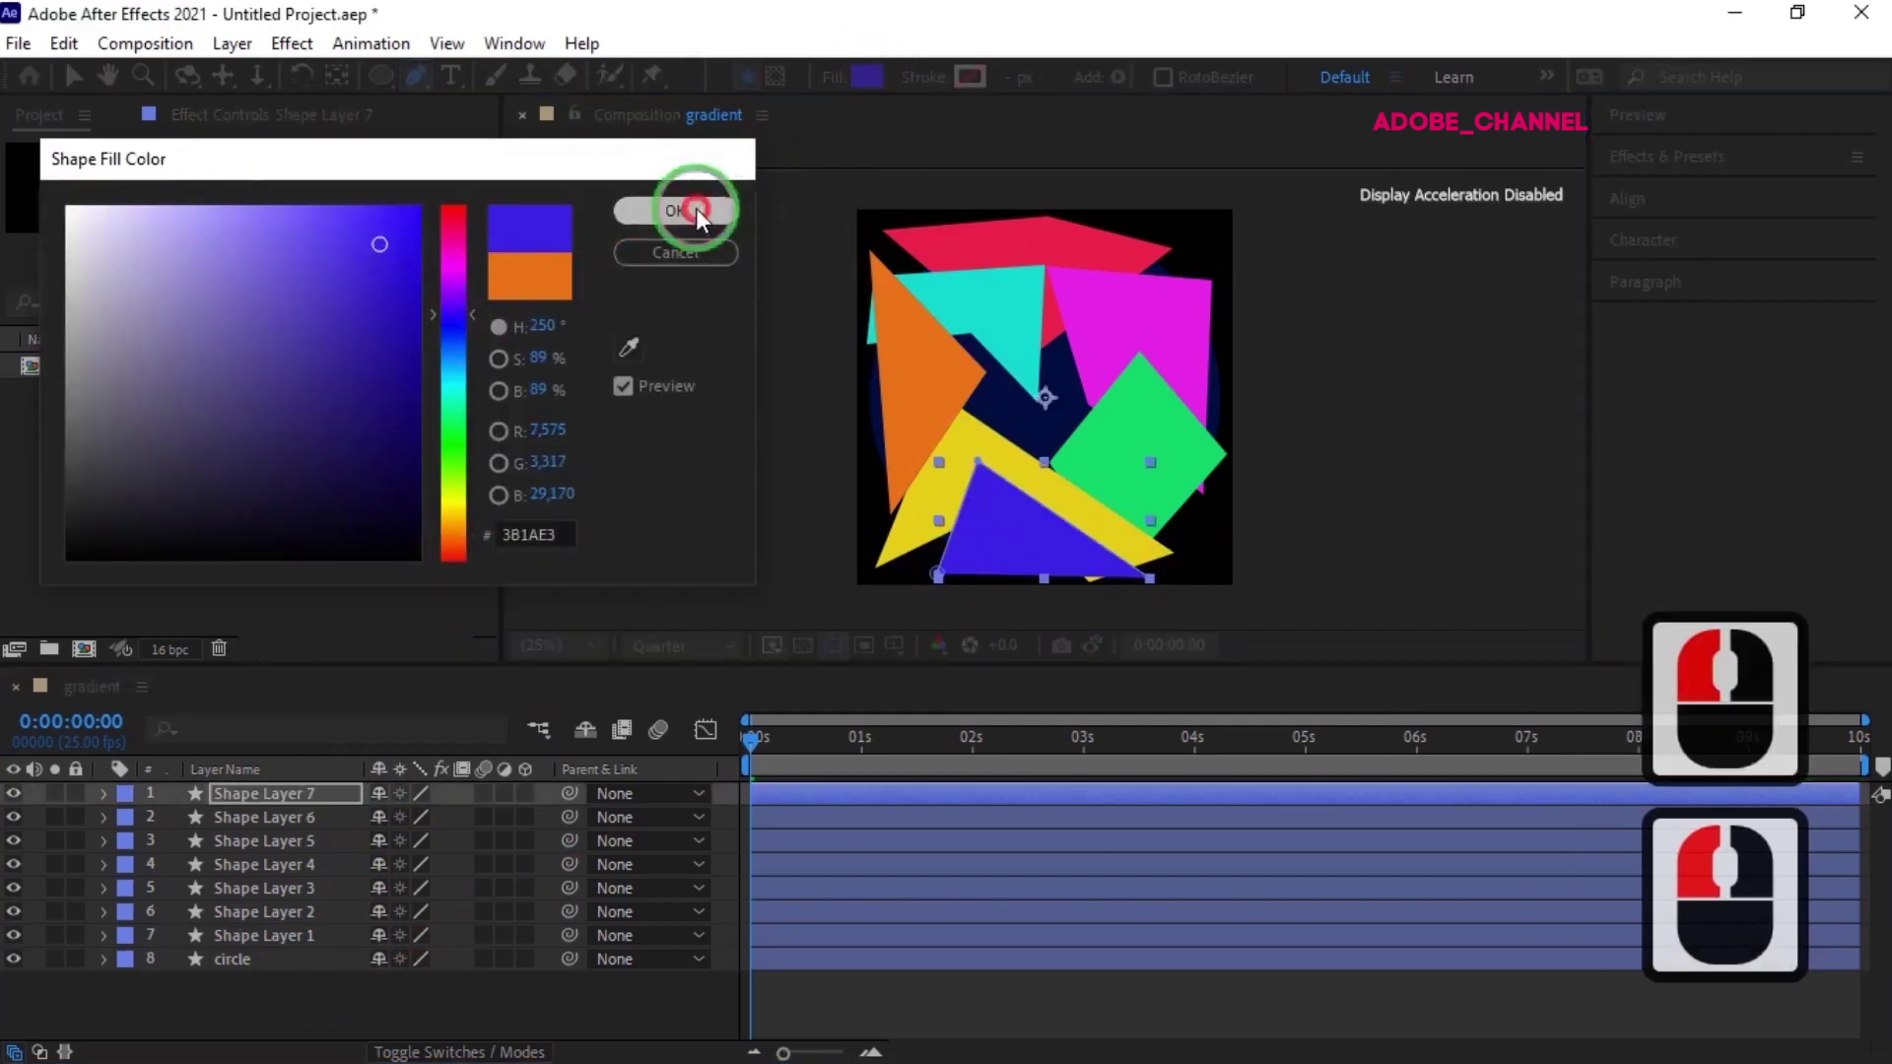
click(281, 986)
- Draw a large closed four-point polygon over the middle of the circle on its own shape layer
click(921, 338)
click(1139, 325)
click(1029, 488)
click(1180, 433)
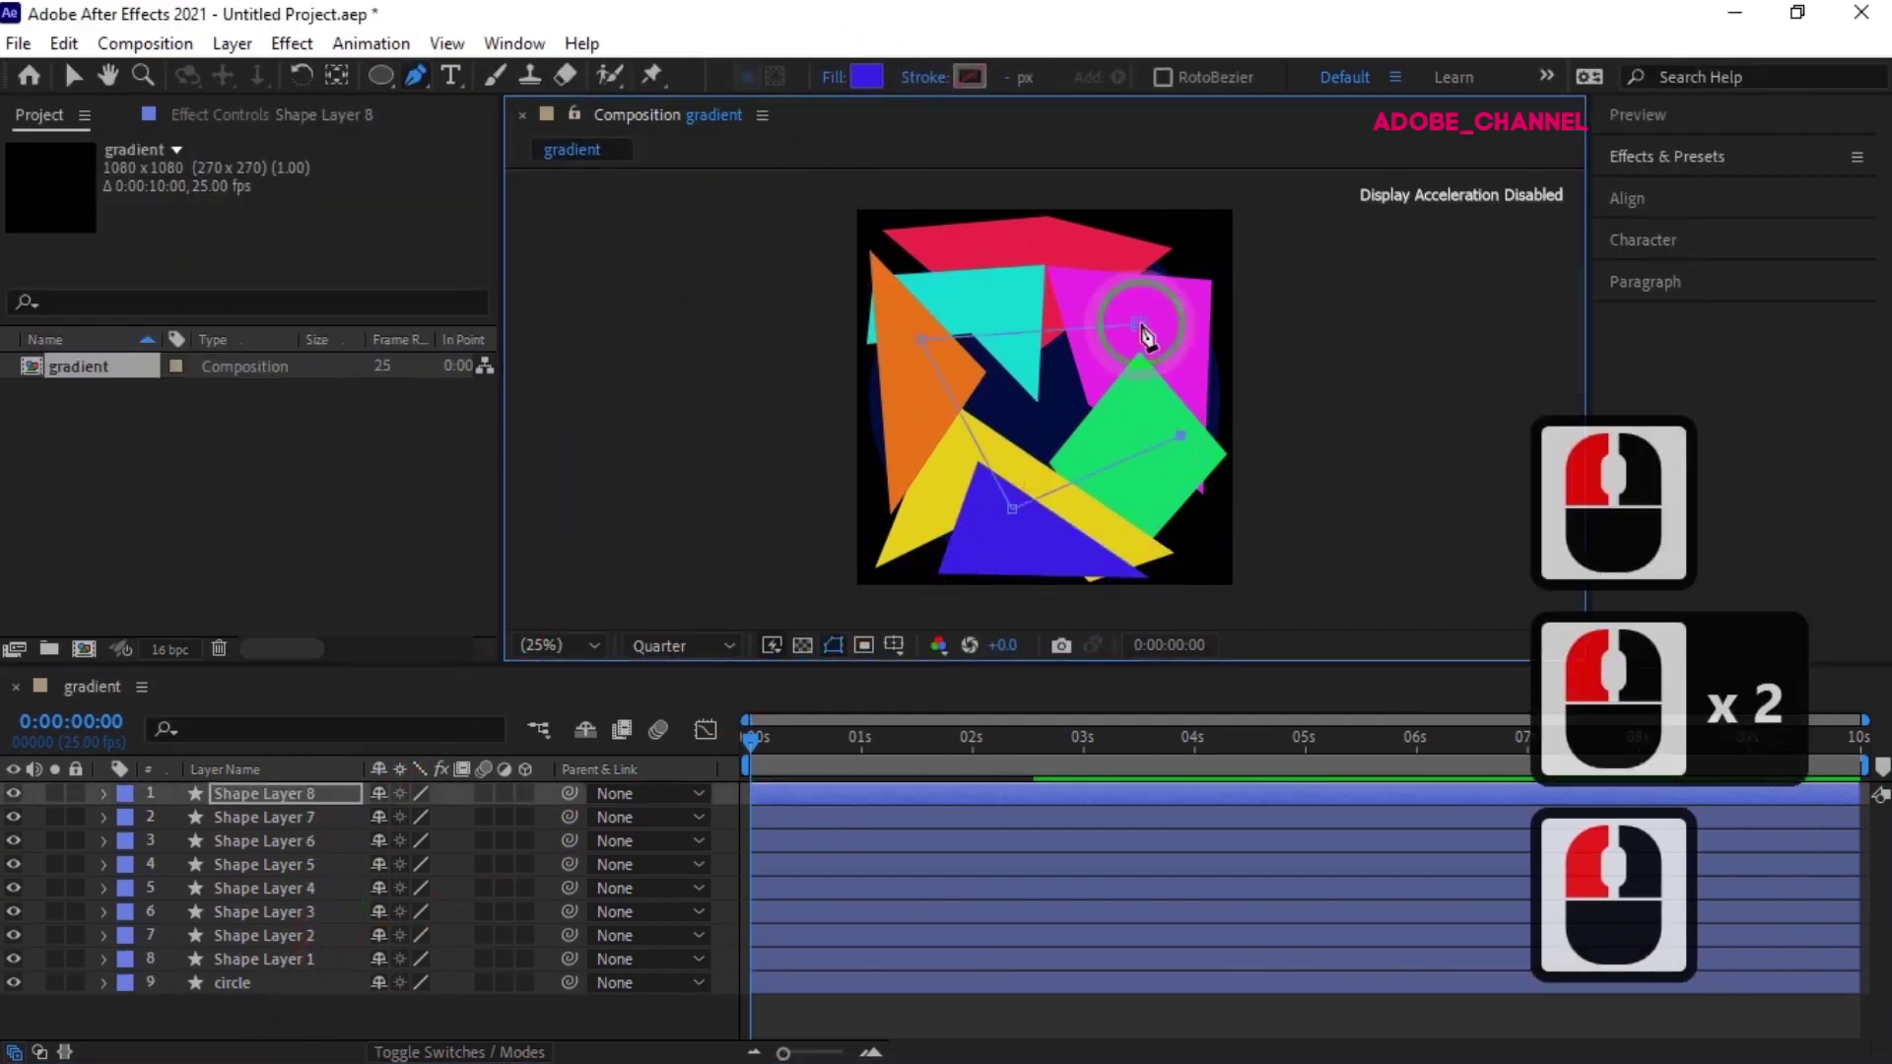
- Fill the large central polygon with dark red 73081E and deselect its layer
click(866, 77)
click(449, 223)
click(393, 401)
click(675, 209)
click(353, 866)
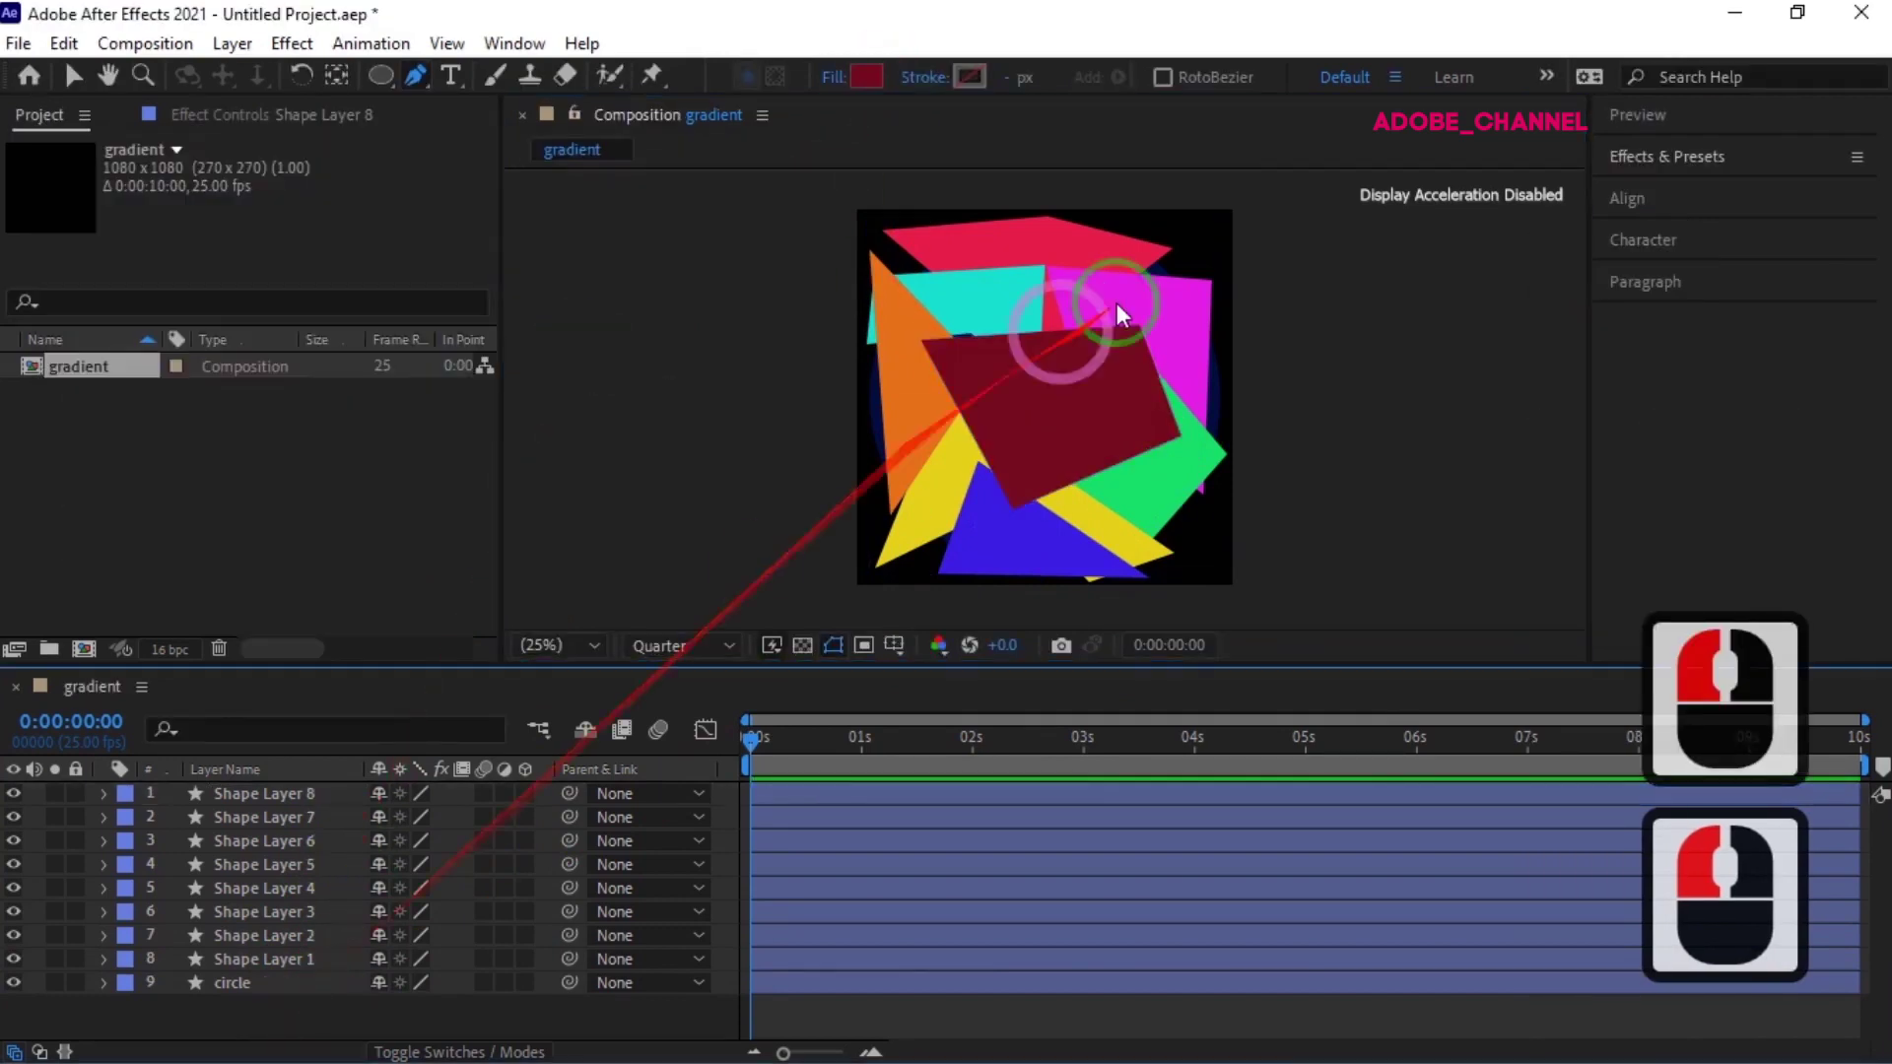
- Draw a narrow, upright four-point diamond along the circle's right edge as a separate shape layer
click(1189, 253)
click(1155, 424)
click(1195, 541)
click(1227, 407)
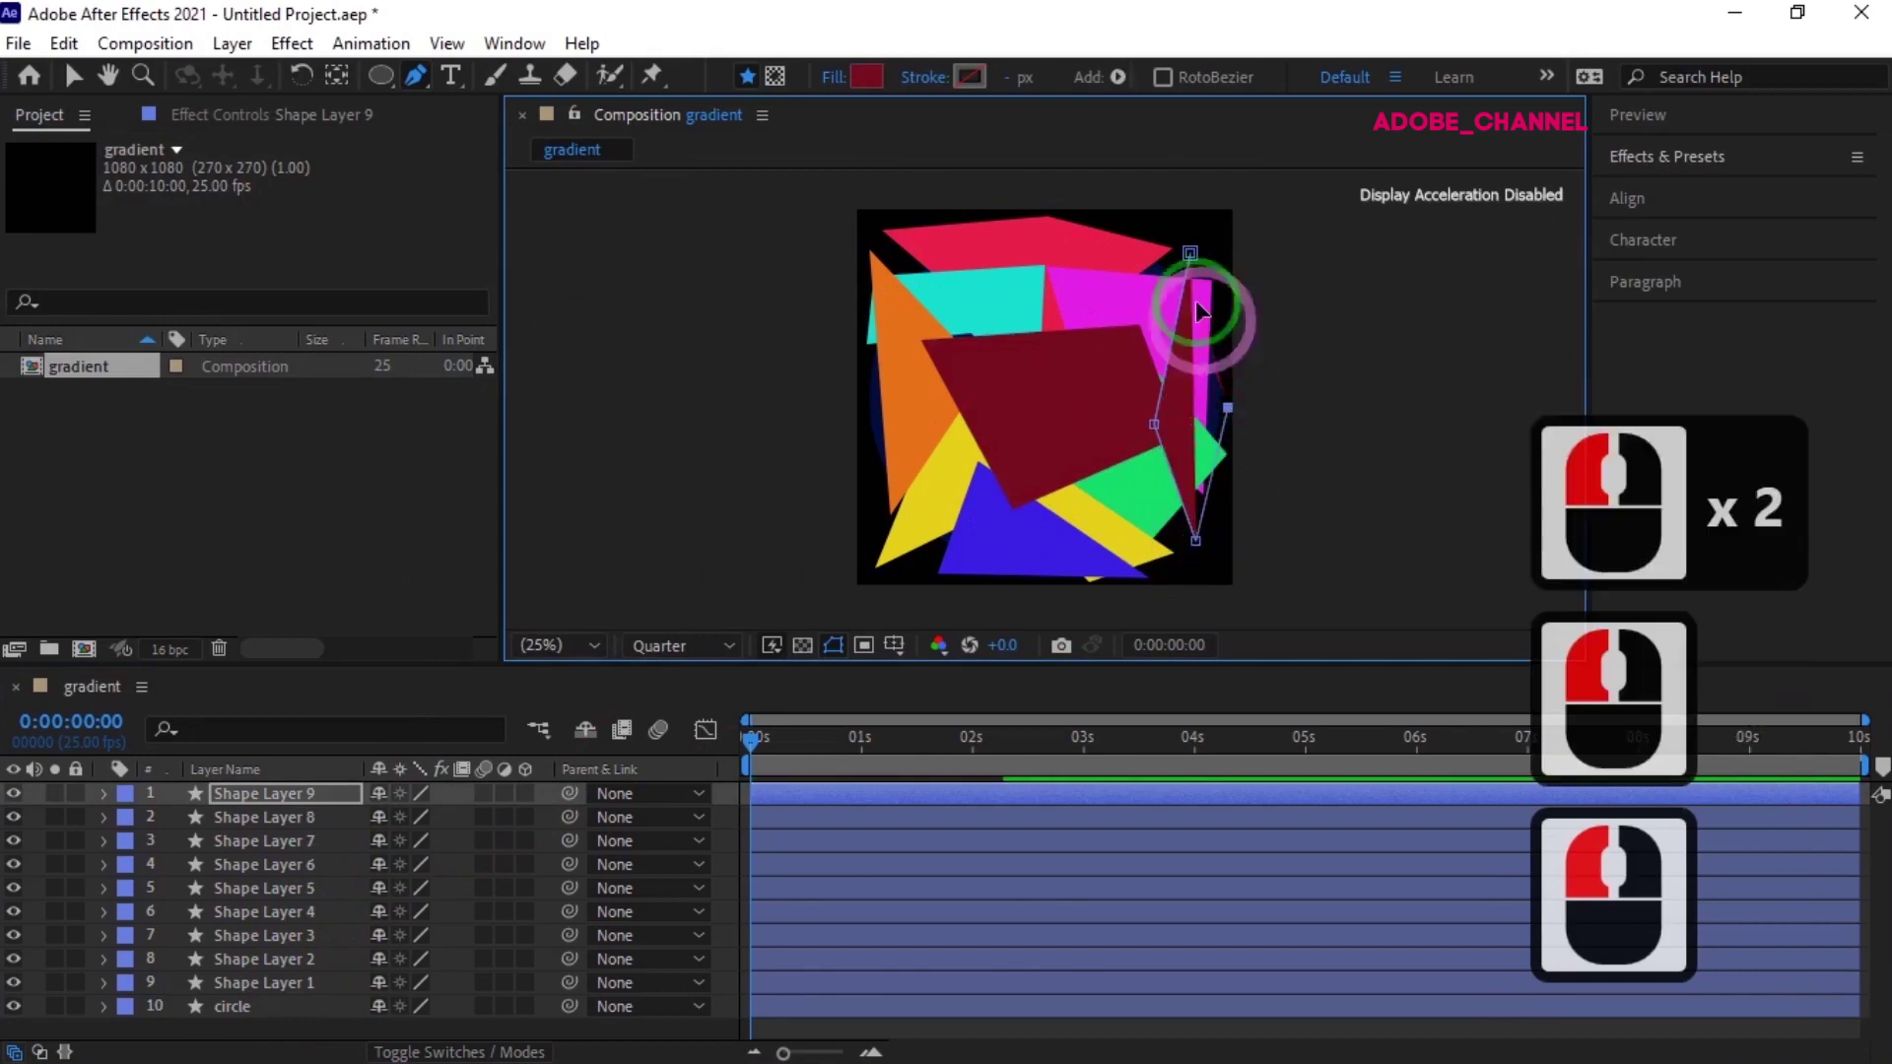
- Fill the narrow diamond on the circle's right edge with green 32B110 and deselect its layer
click(866, 77)
click(545, 326)
click(449, 453)
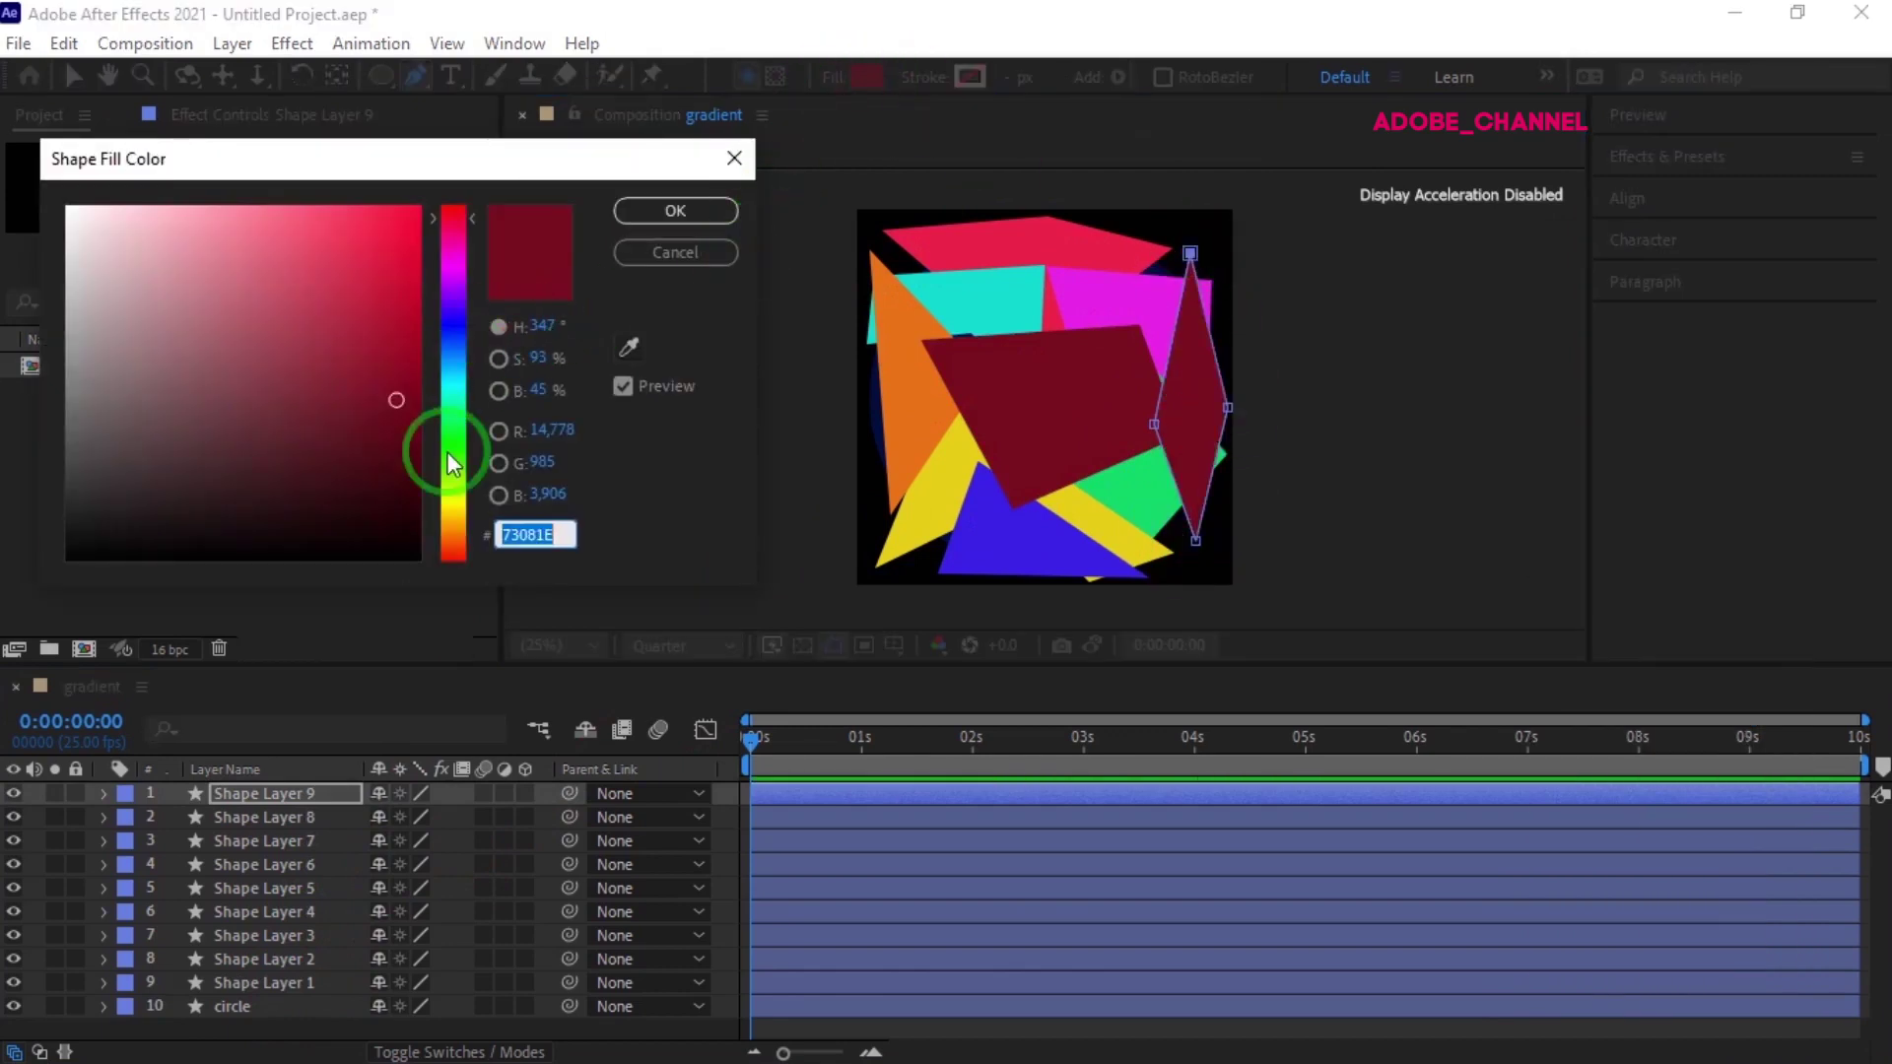
click(388, 313)
click(675, 210)
click(276, 1023)
- Draw a closed, pointed four-point shape over the upper middle of the circle, overlapping the dark red polygon
click(1092, 259)
click(936, 305)
click(1045, 332)
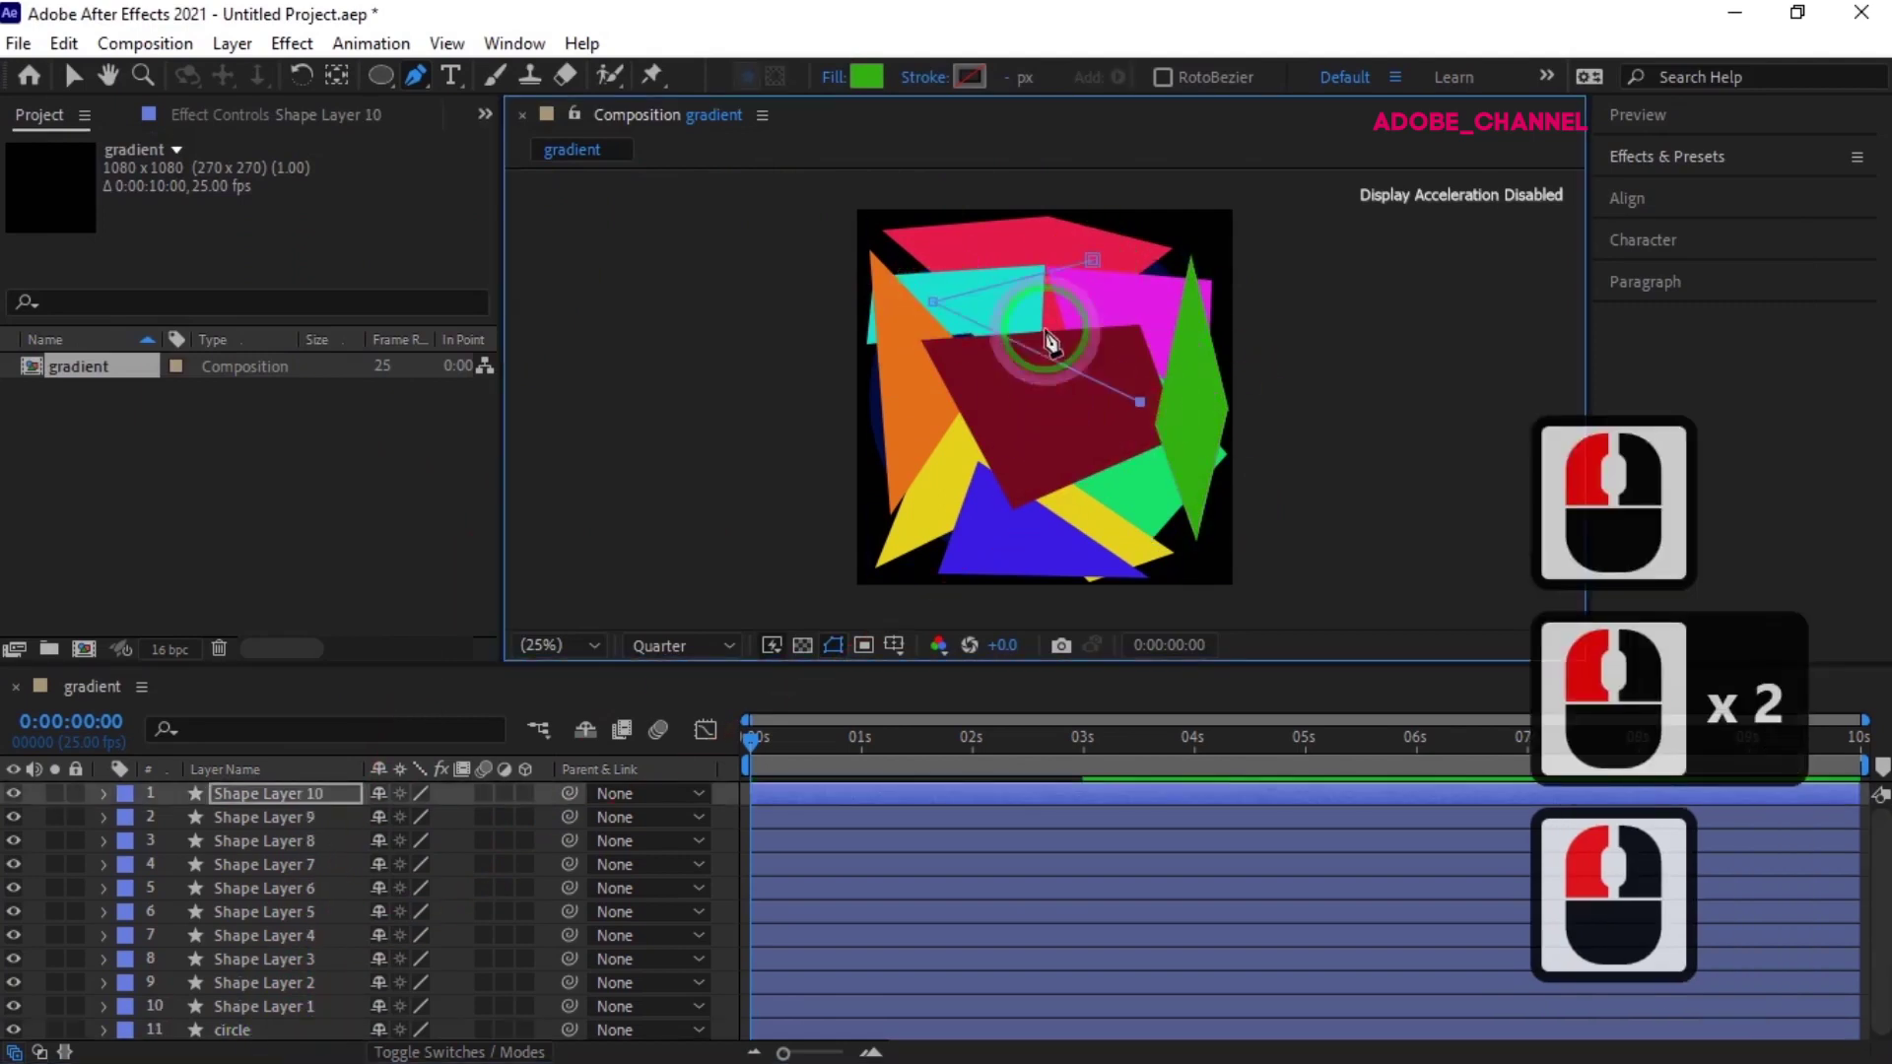
click(1140, 401)
click(1092, 259)
- Fill the pointed shape over the circle's upper middle with purple and deselect its layer
click(867, 77)
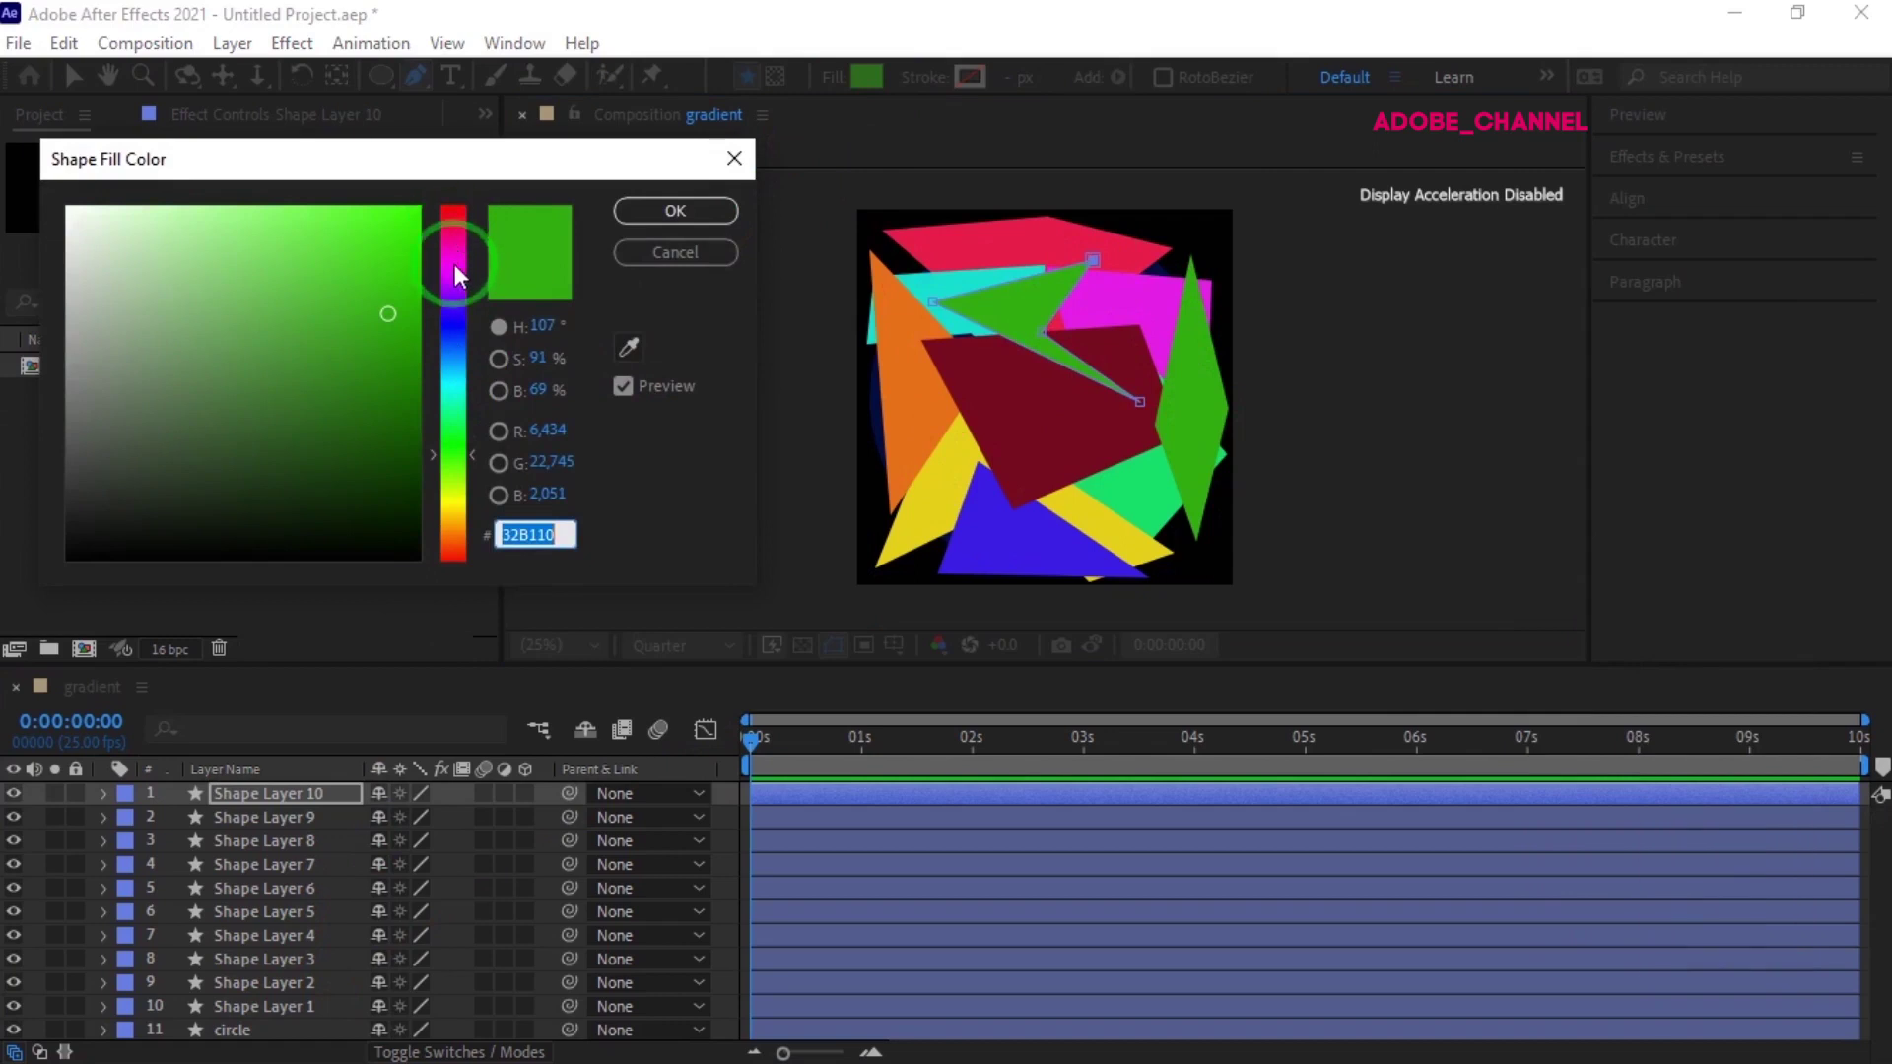
click(458, 268)
click(636, 211)
key(v)
click(726, 296)
- Turn Shape Layers 1 to 10 into 3D layers and hide all of them except Shape Layer 10
click(299, 793)
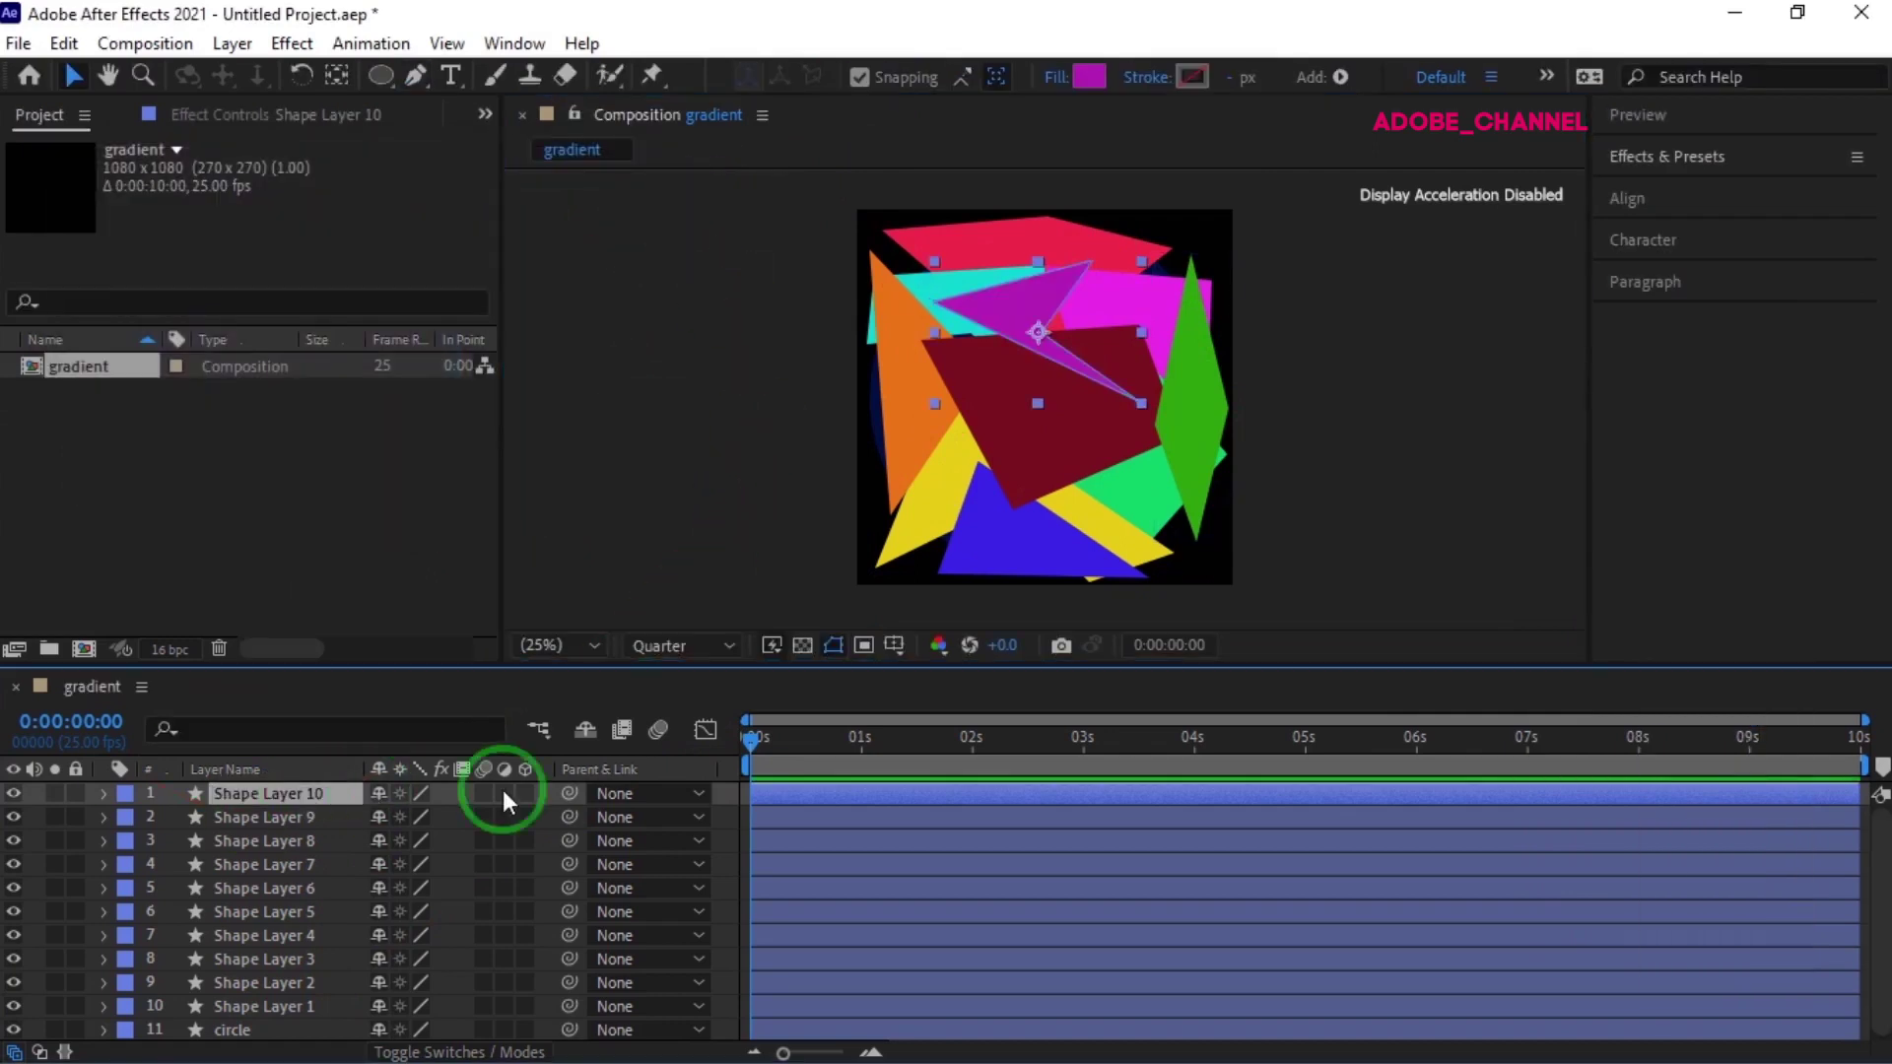
drag(530, 792, 528, 1003)
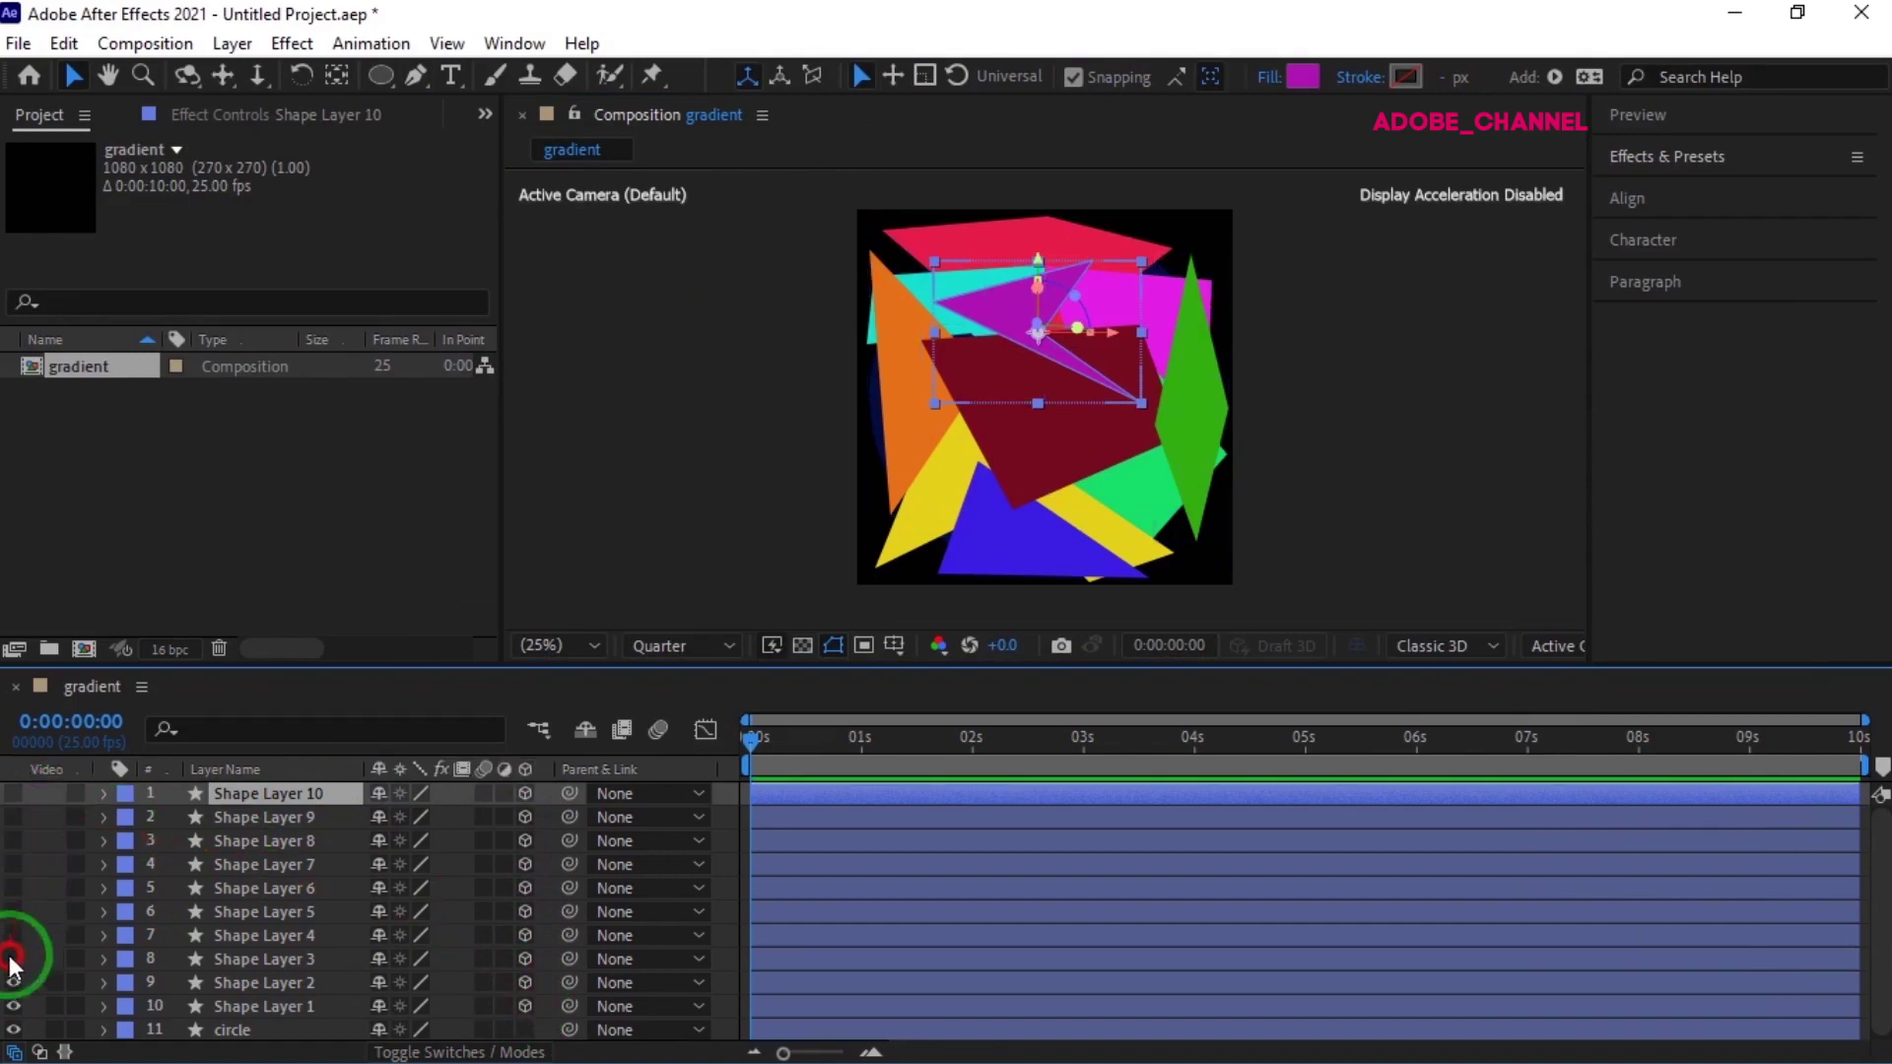
drag(12, 1005, 13, 799)
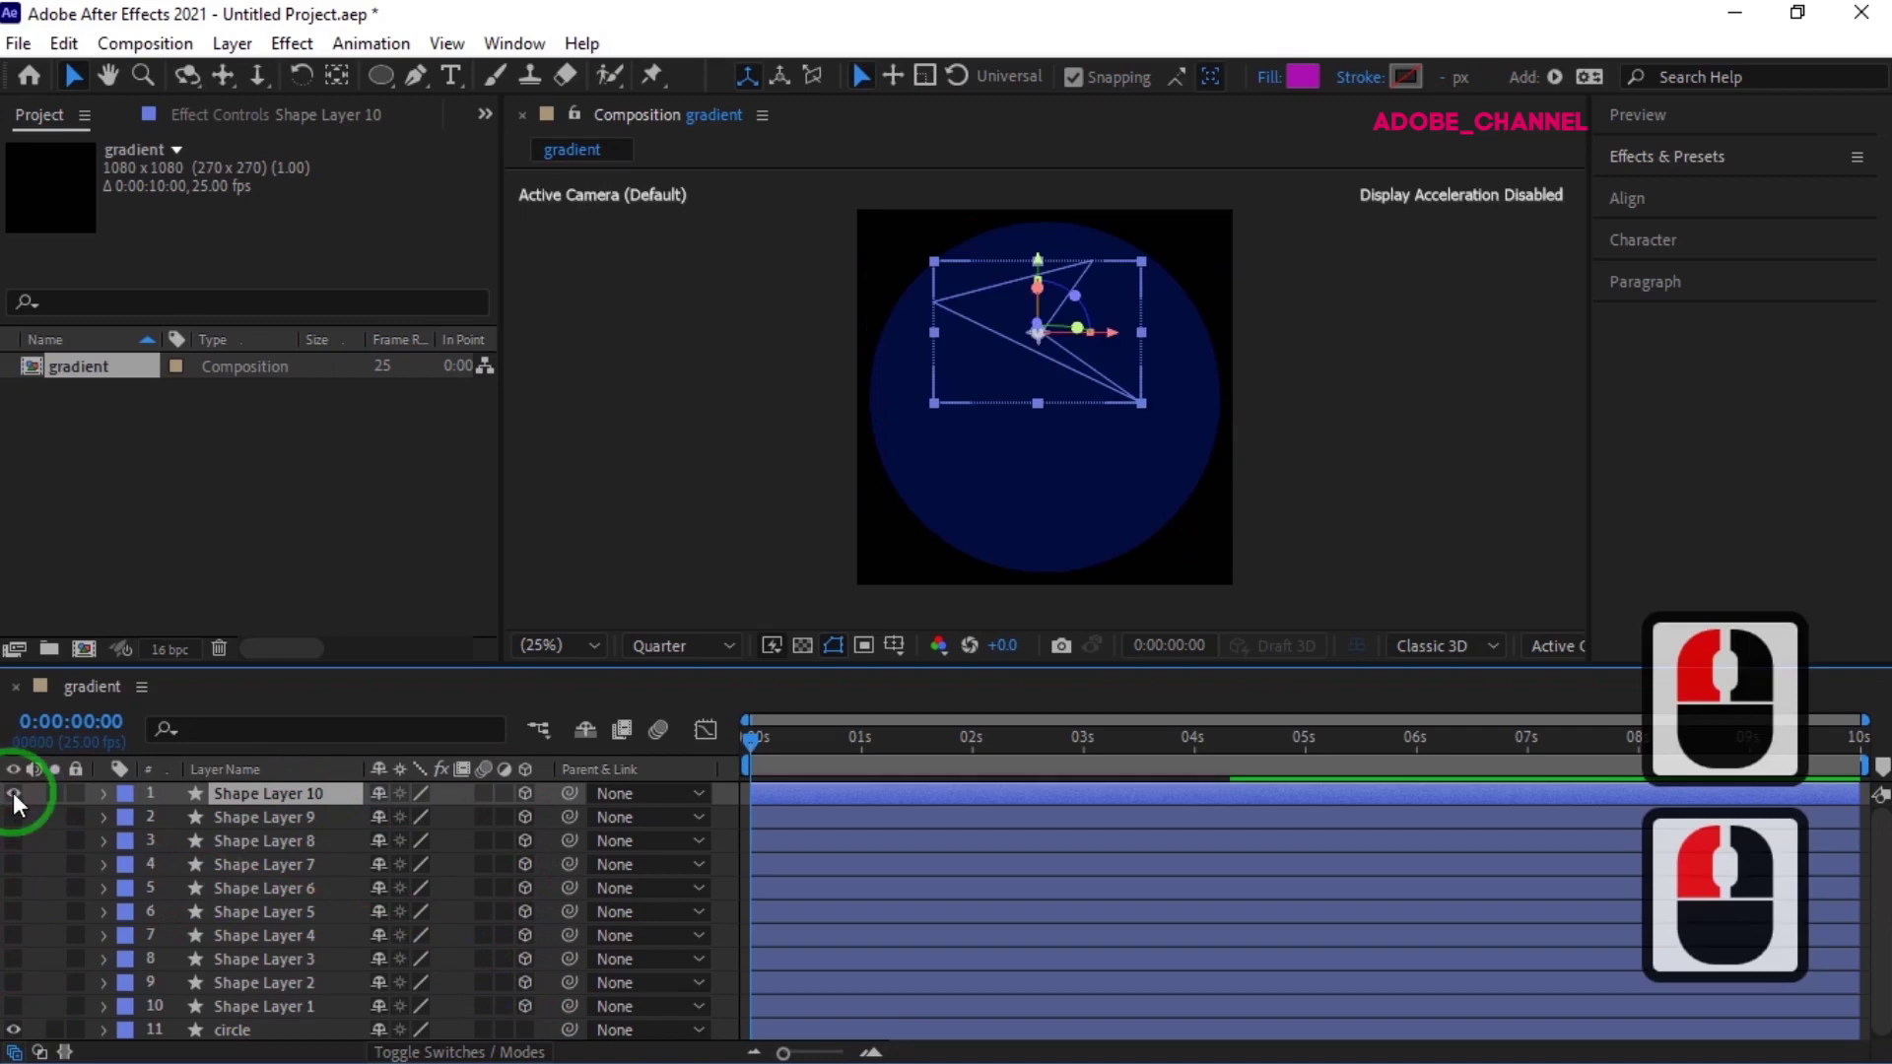
- Set the Z Rotation of the purple Shape Layer 10 to 21°
key(r)
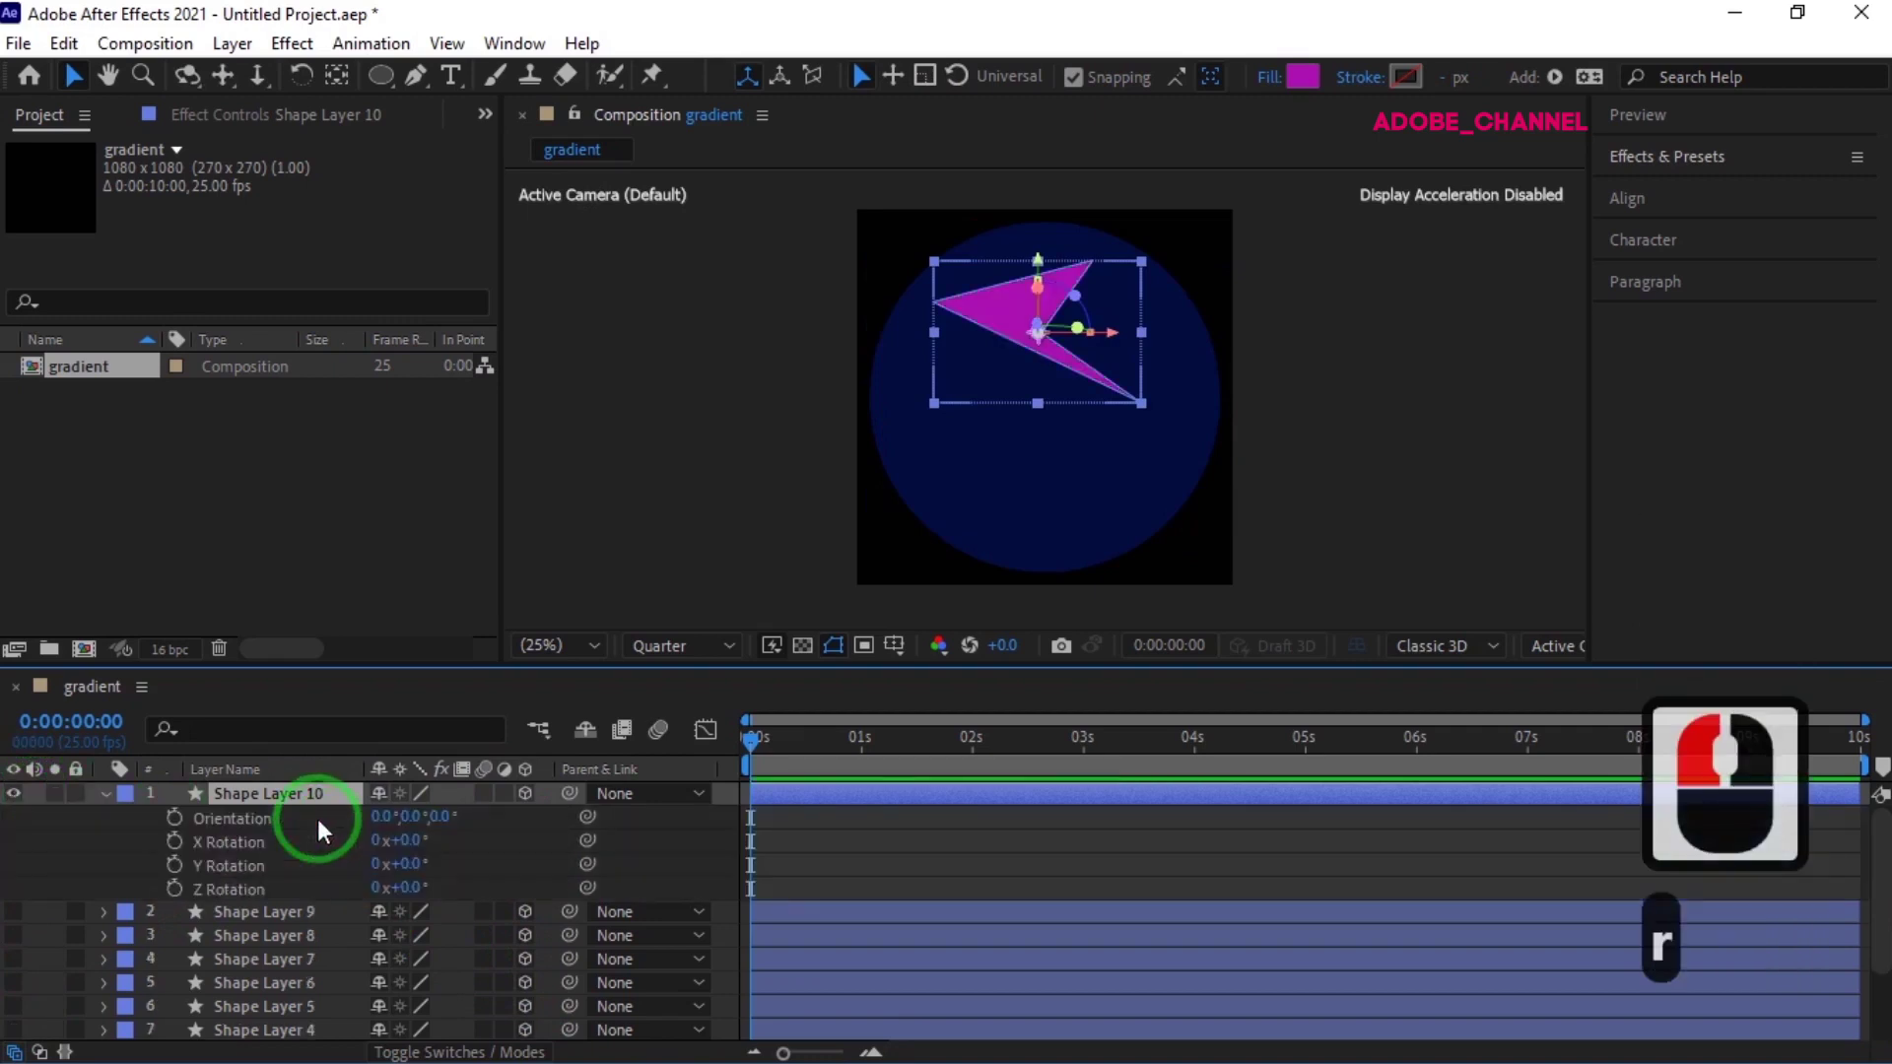
click(408, 889)
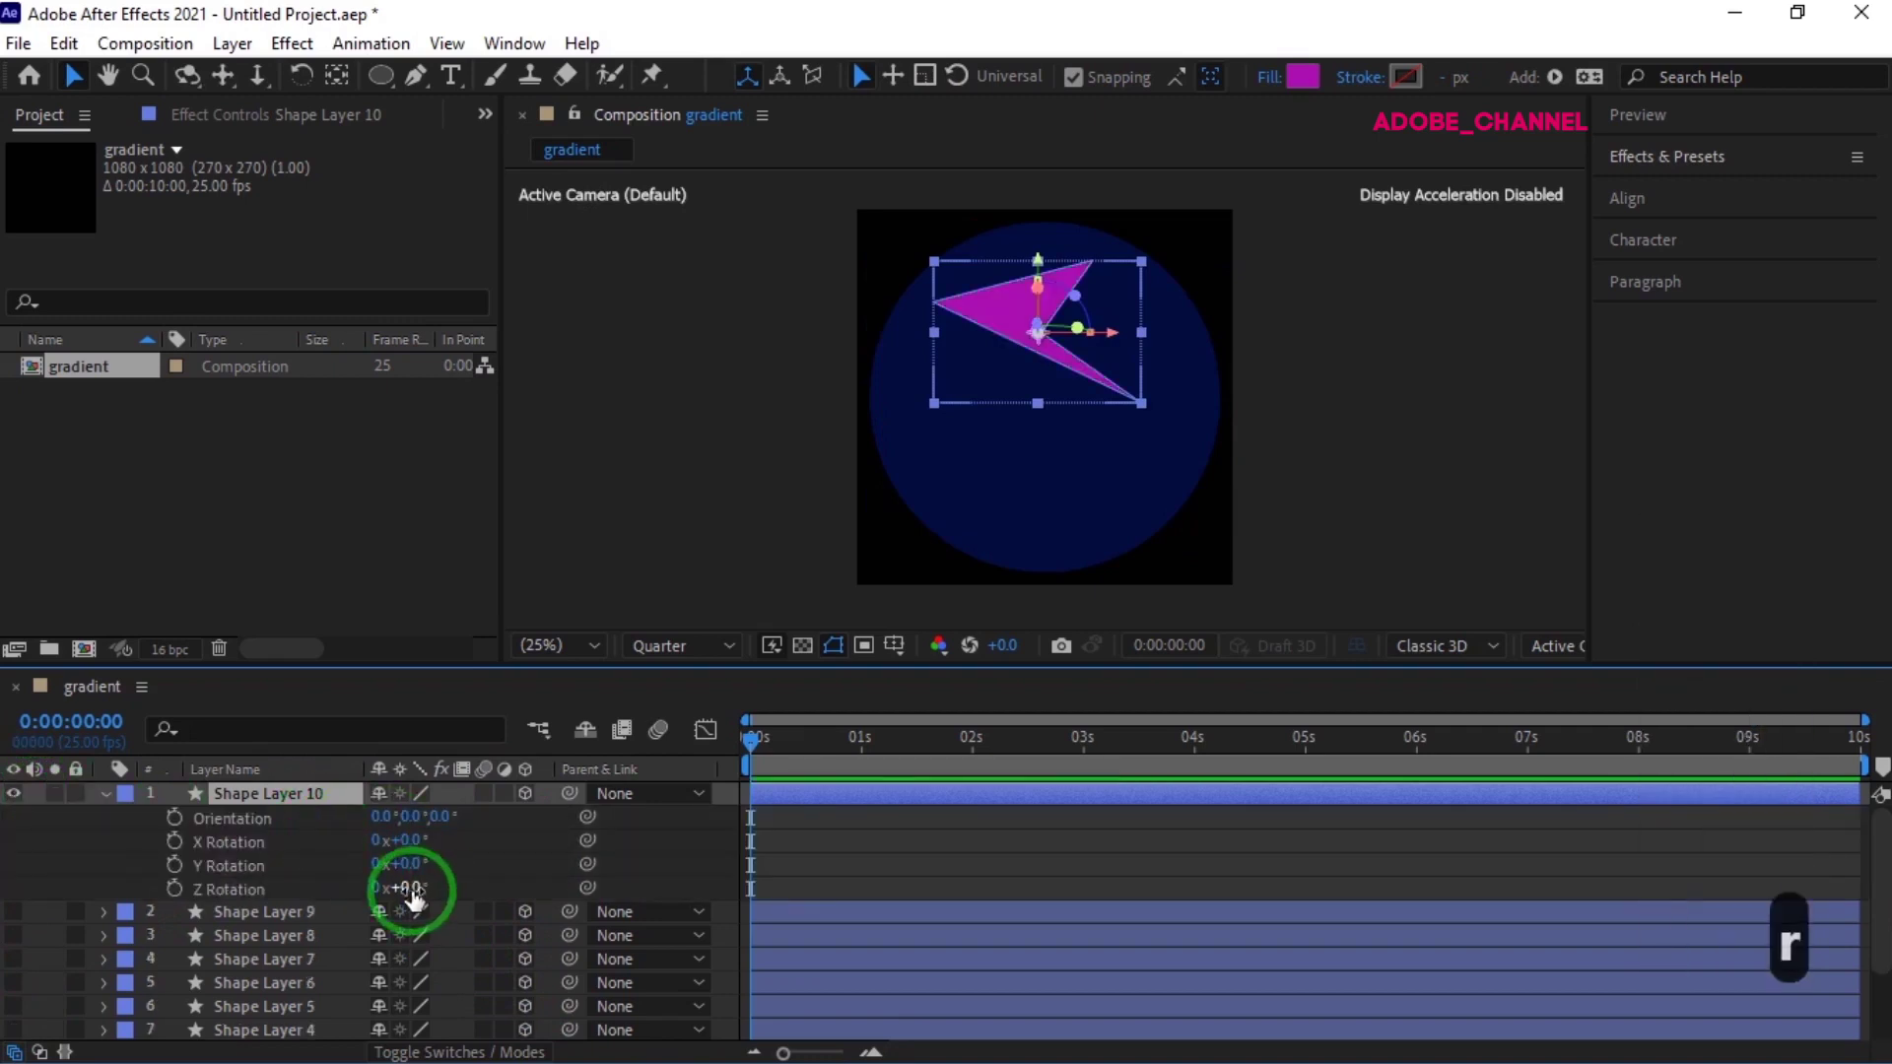
drag(418, 888, 426, 869)
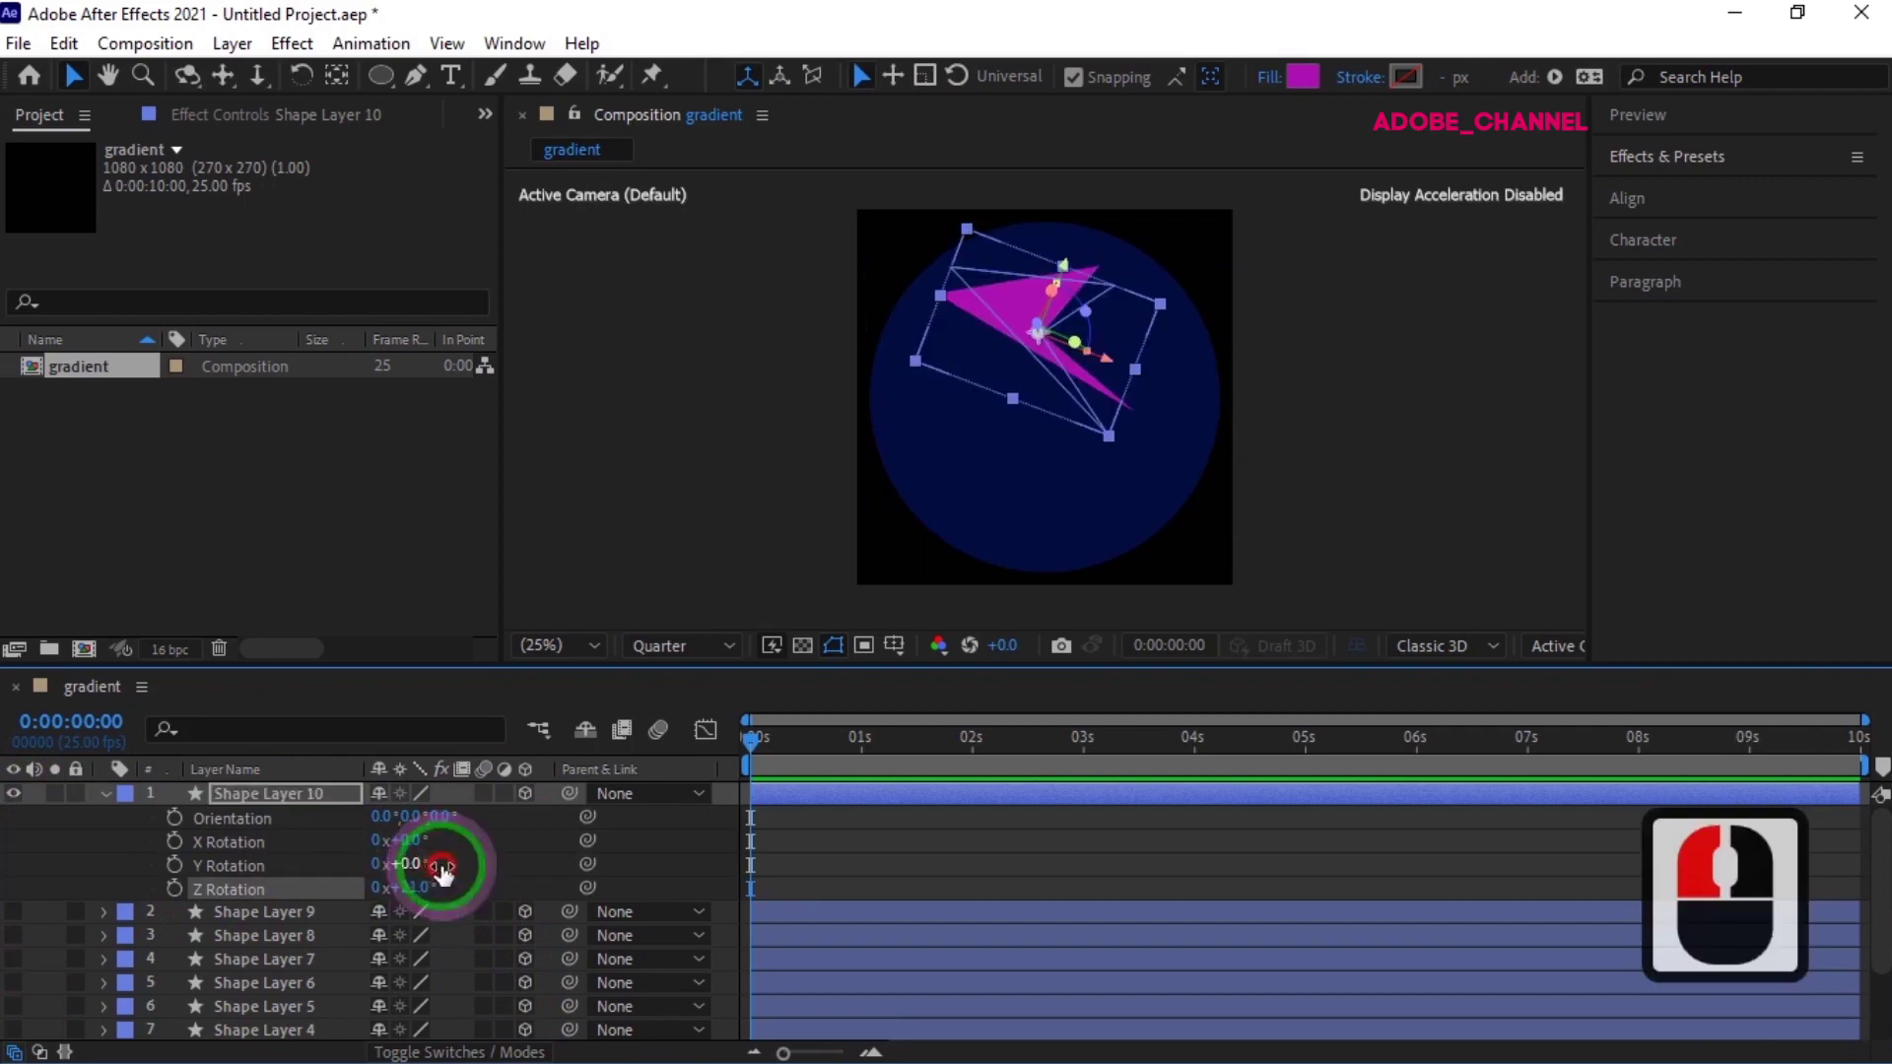
click(438, 865)
- Set Shape Layer 10's Y Rotation to 30° and move the purple shape to the circle's upper-left edge
click(409, 865)
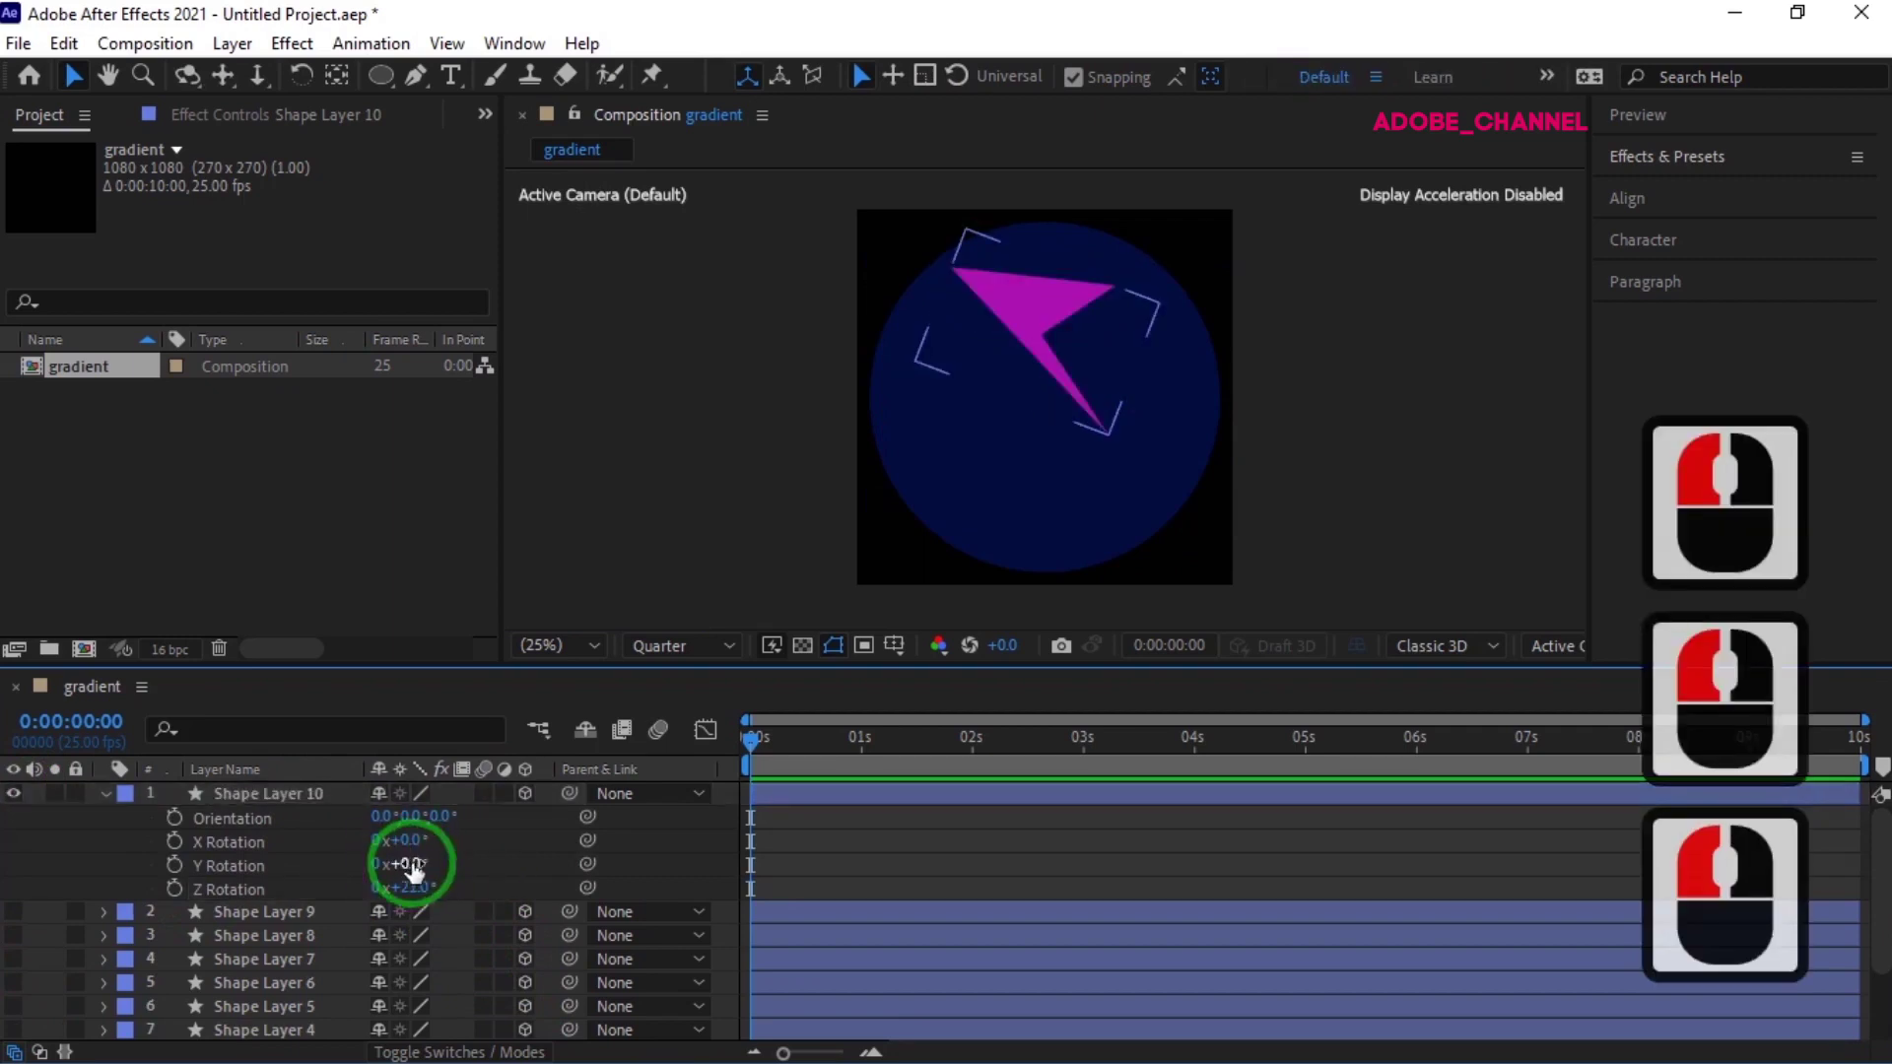
drag(411, 869, 444, 855)
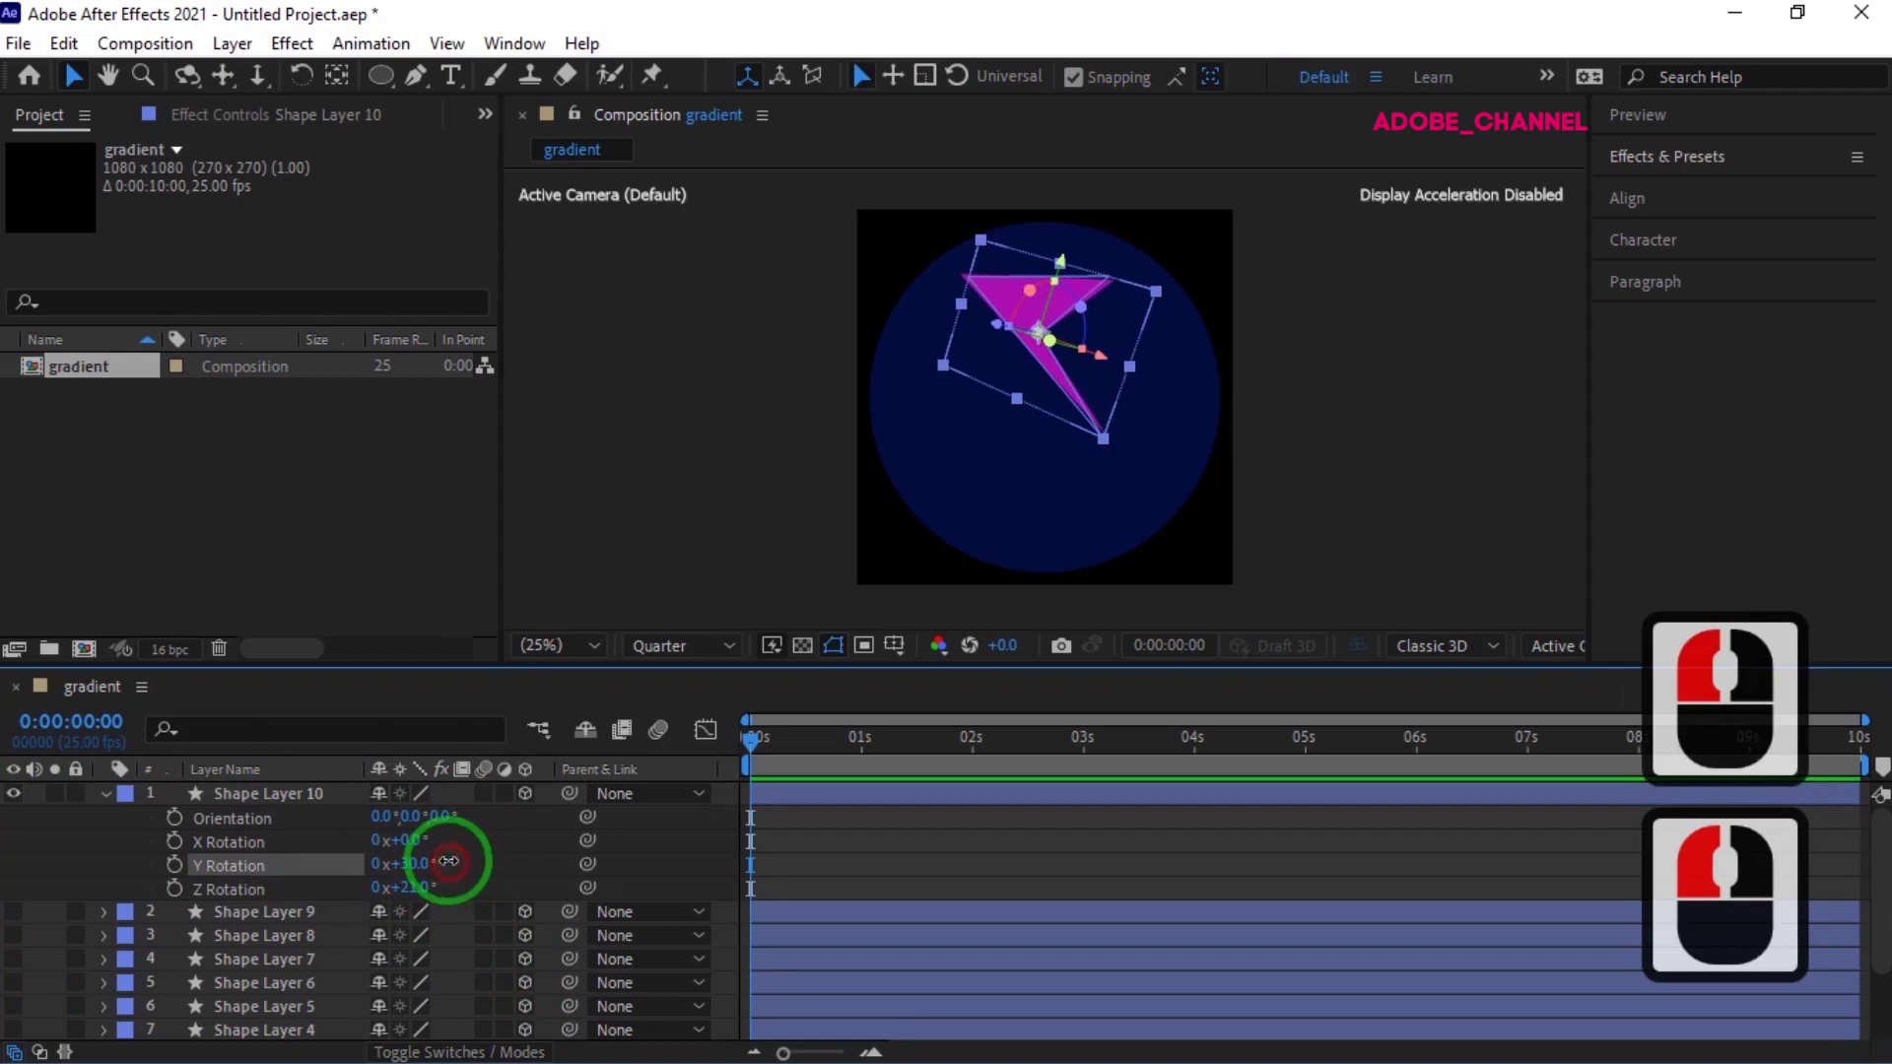
drag(1032, 325, 917, 274)
click(404, 838)
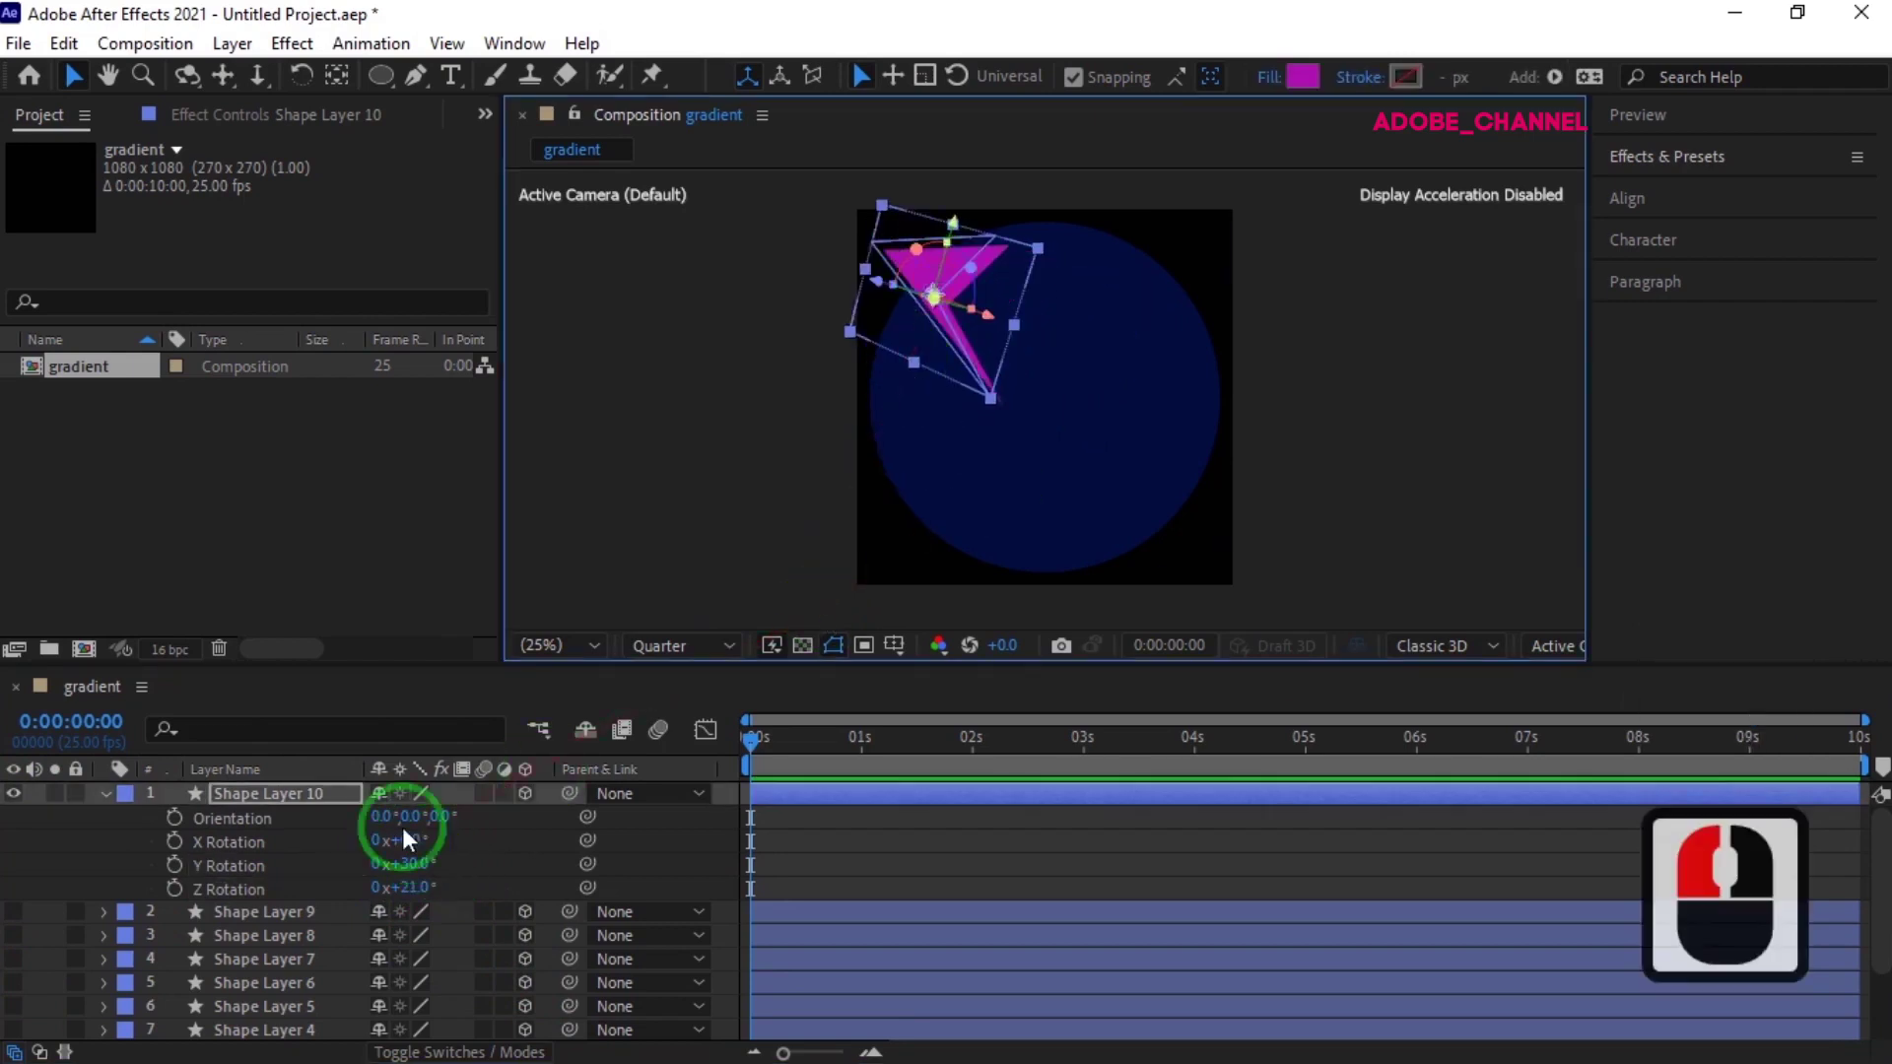
- Show Shape Layer 9 and tilt the green diamond in 3D with X Rotation 36°, Z Rotation 23° and a negative Y Rotation
click(238, 913)
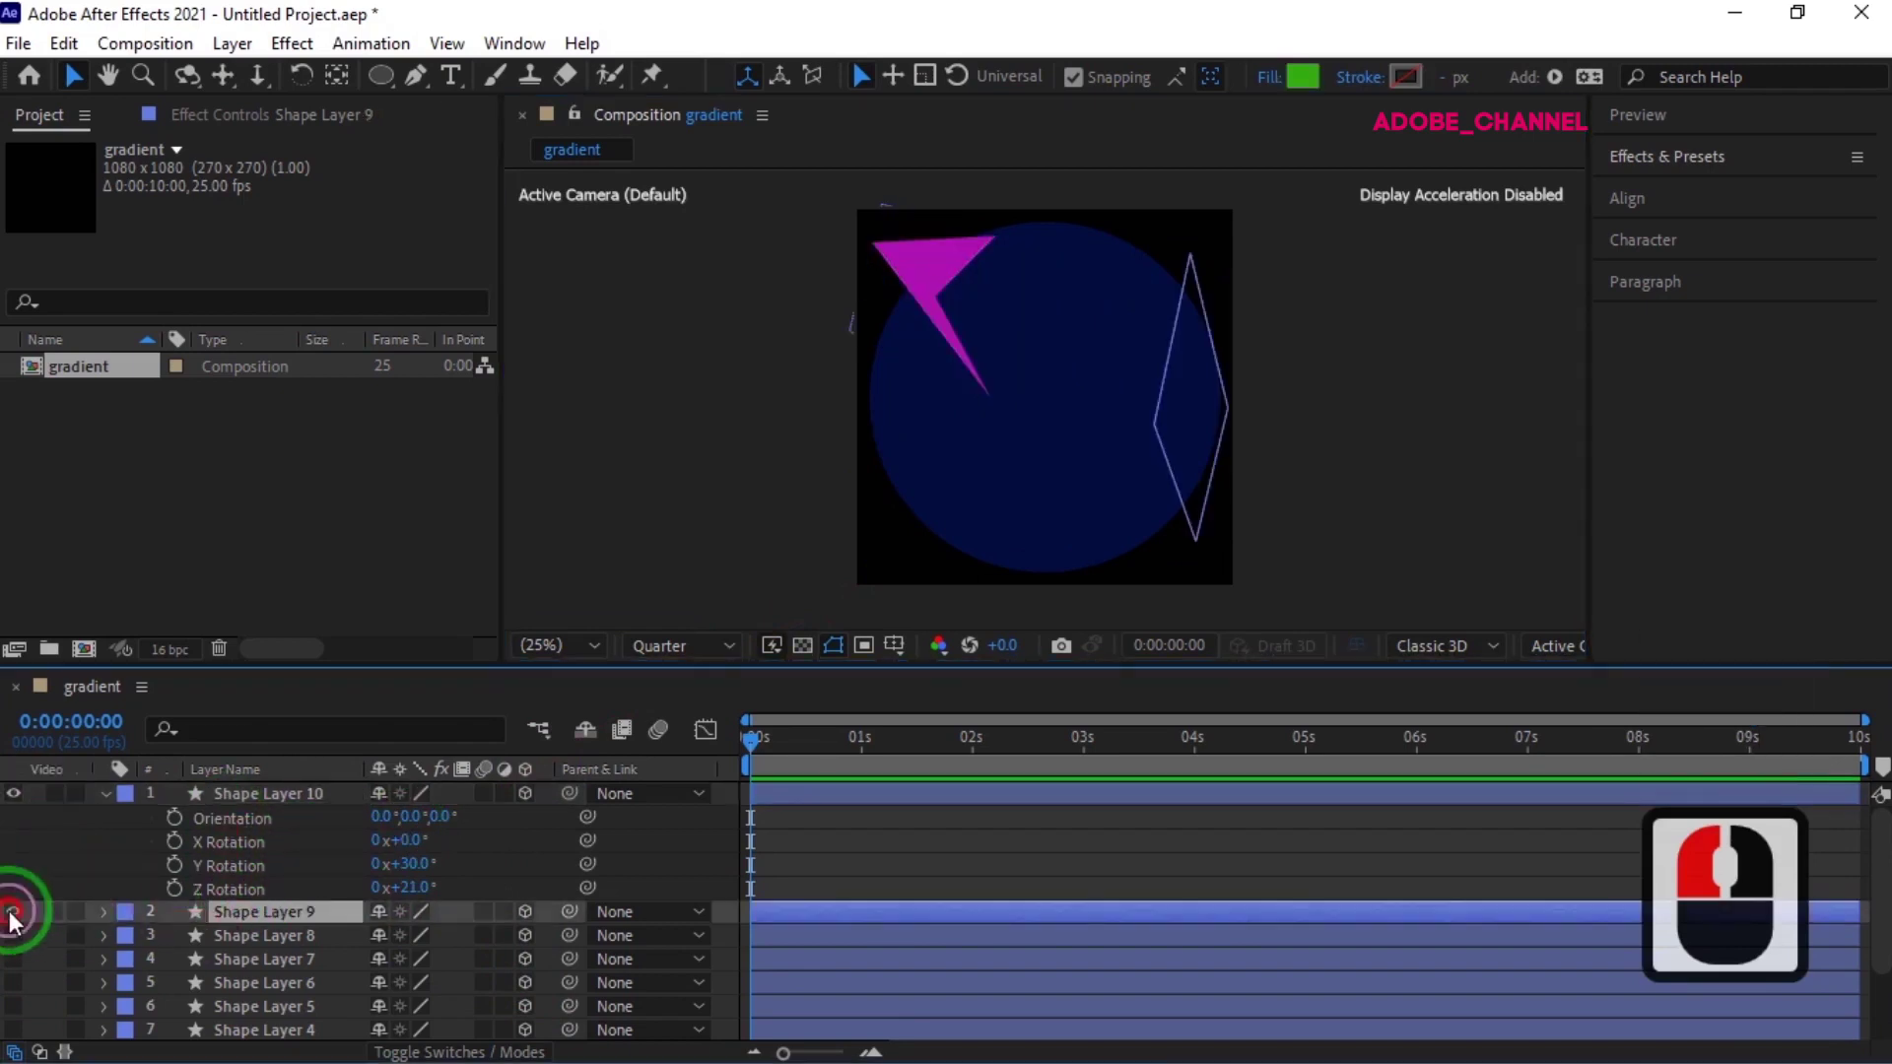
click(12, 912)
click(209, 793)
key(r)
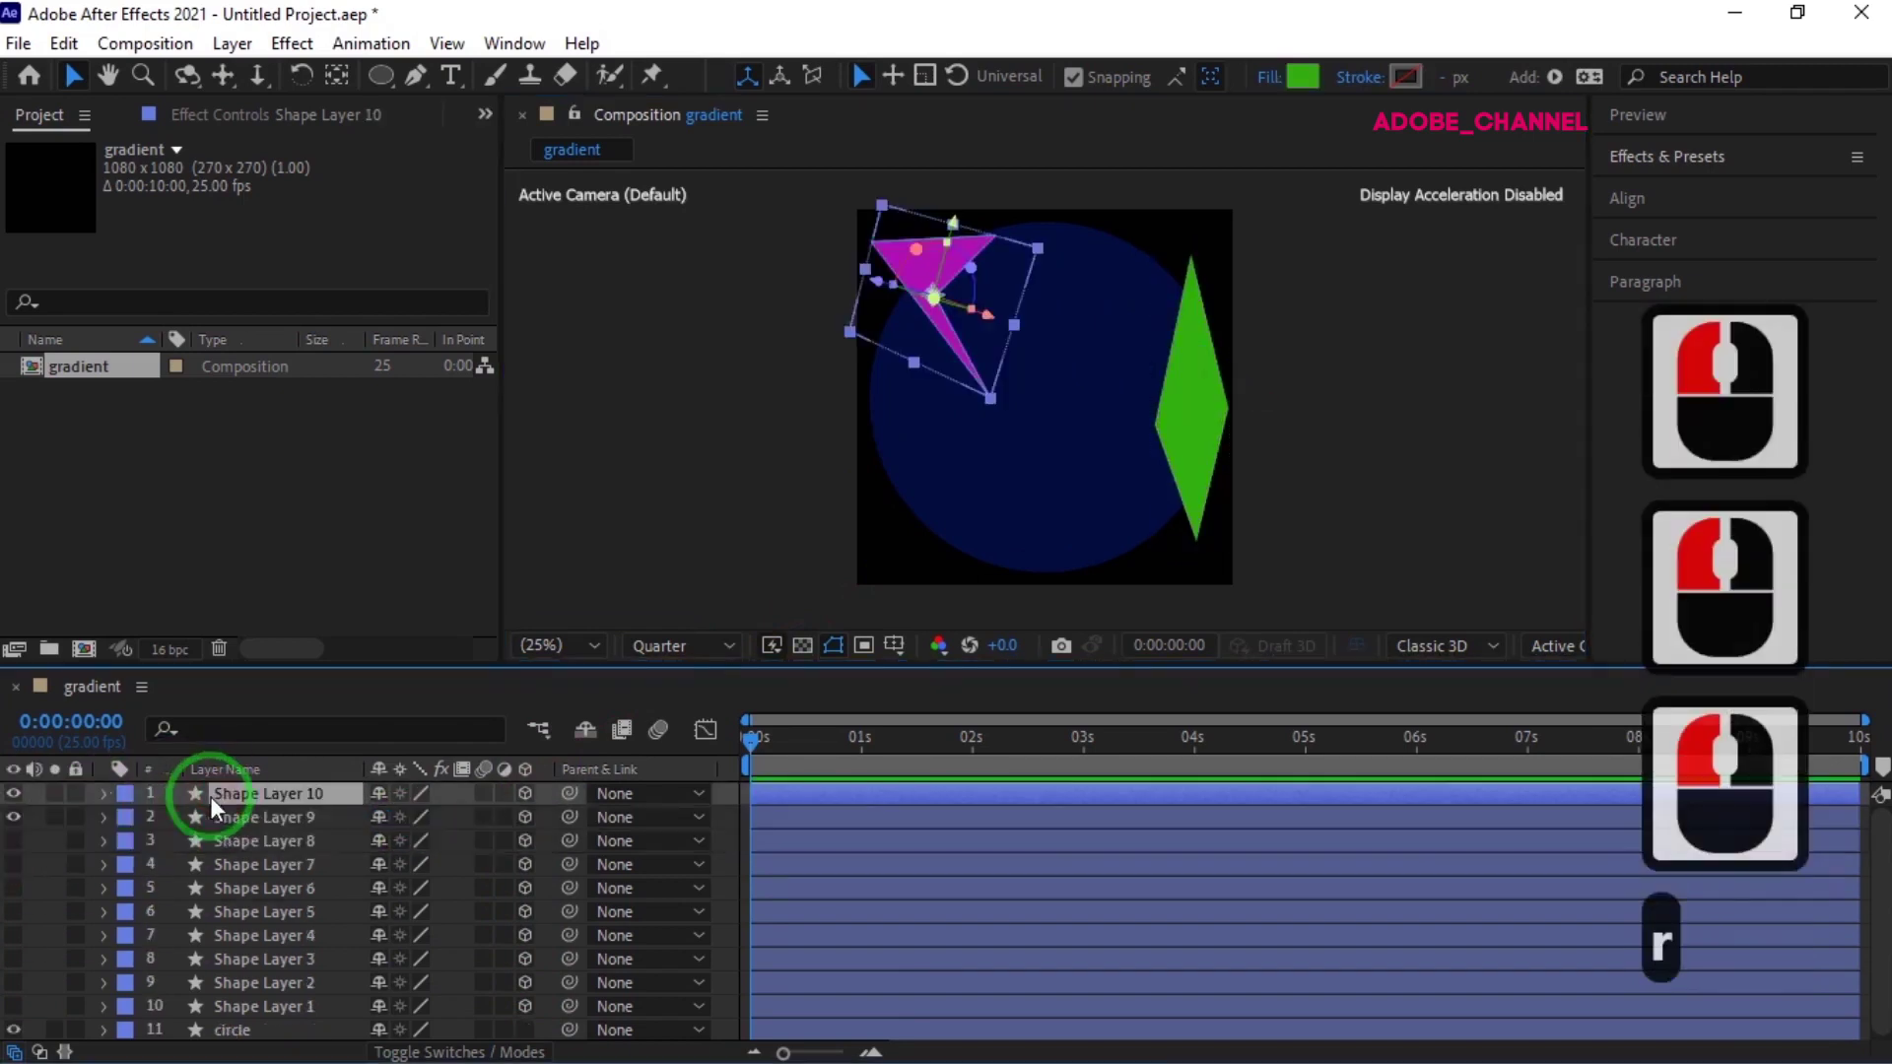
click(231, 817)
key(r)
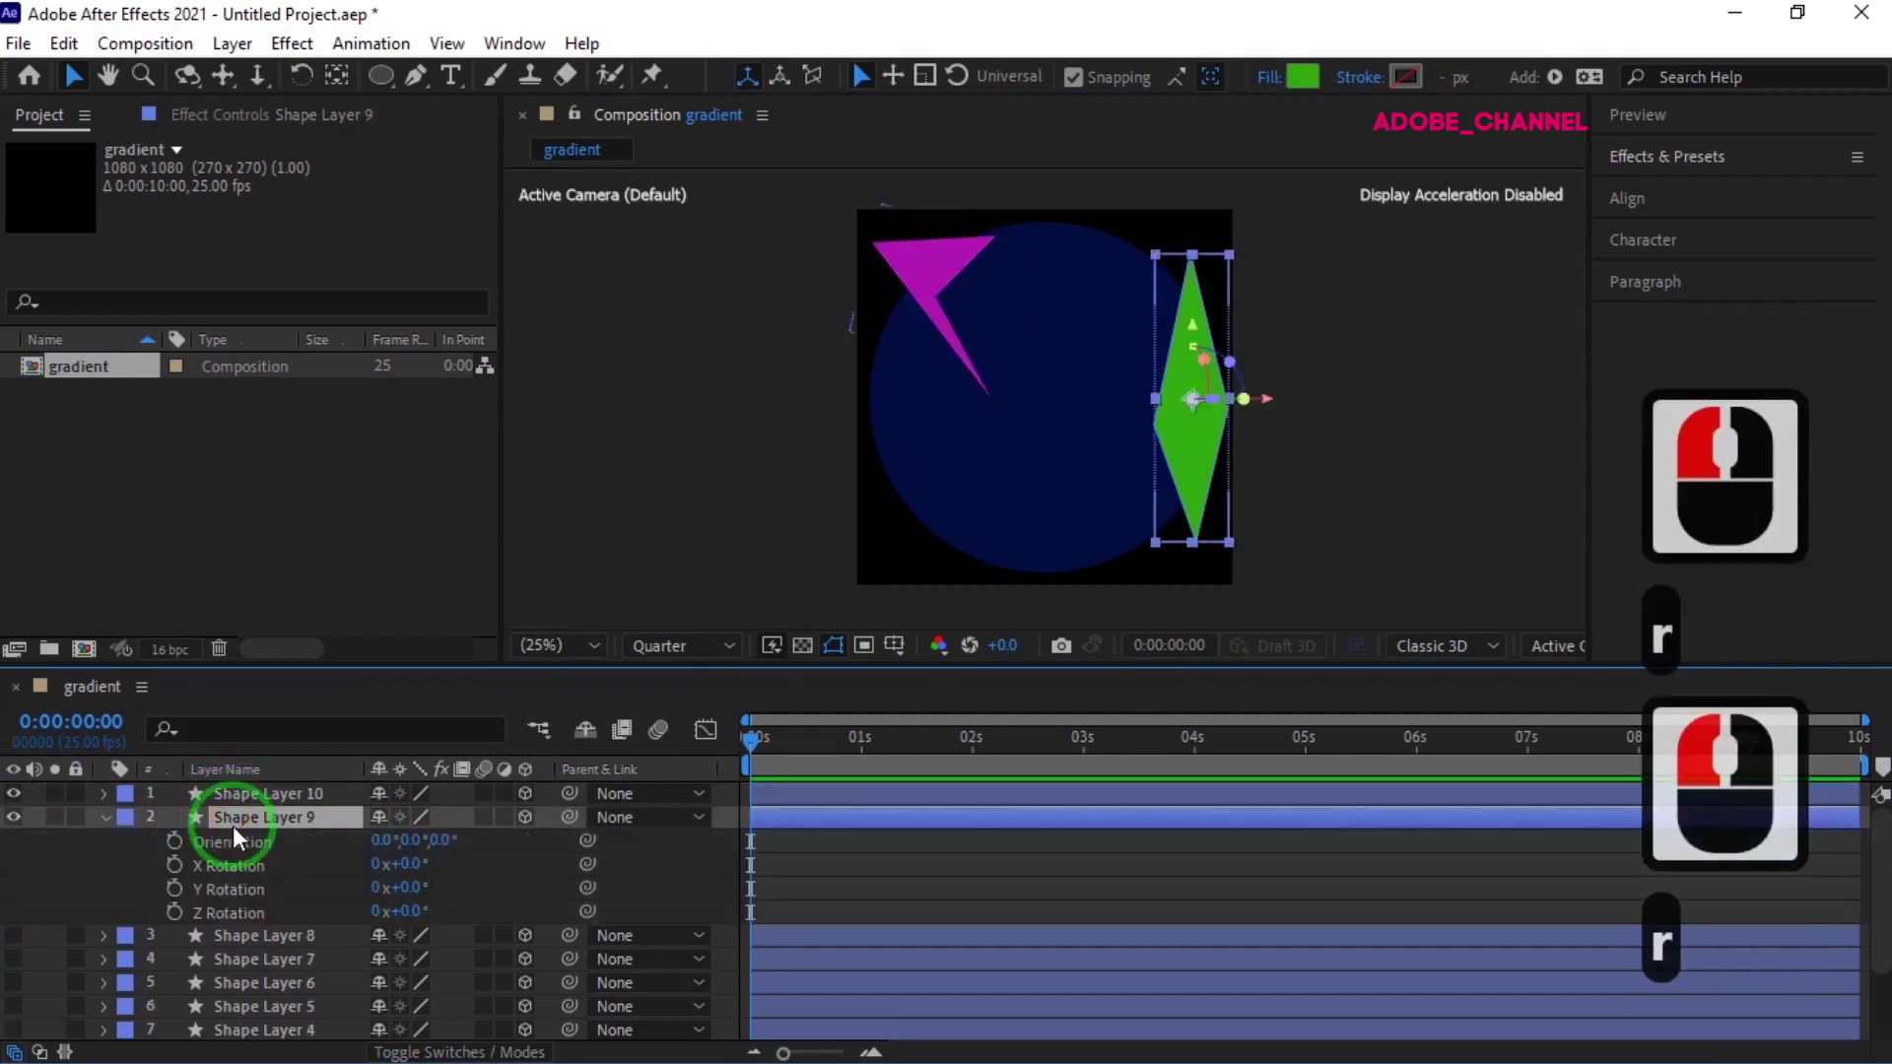
drag(430, 888, 359, 885)
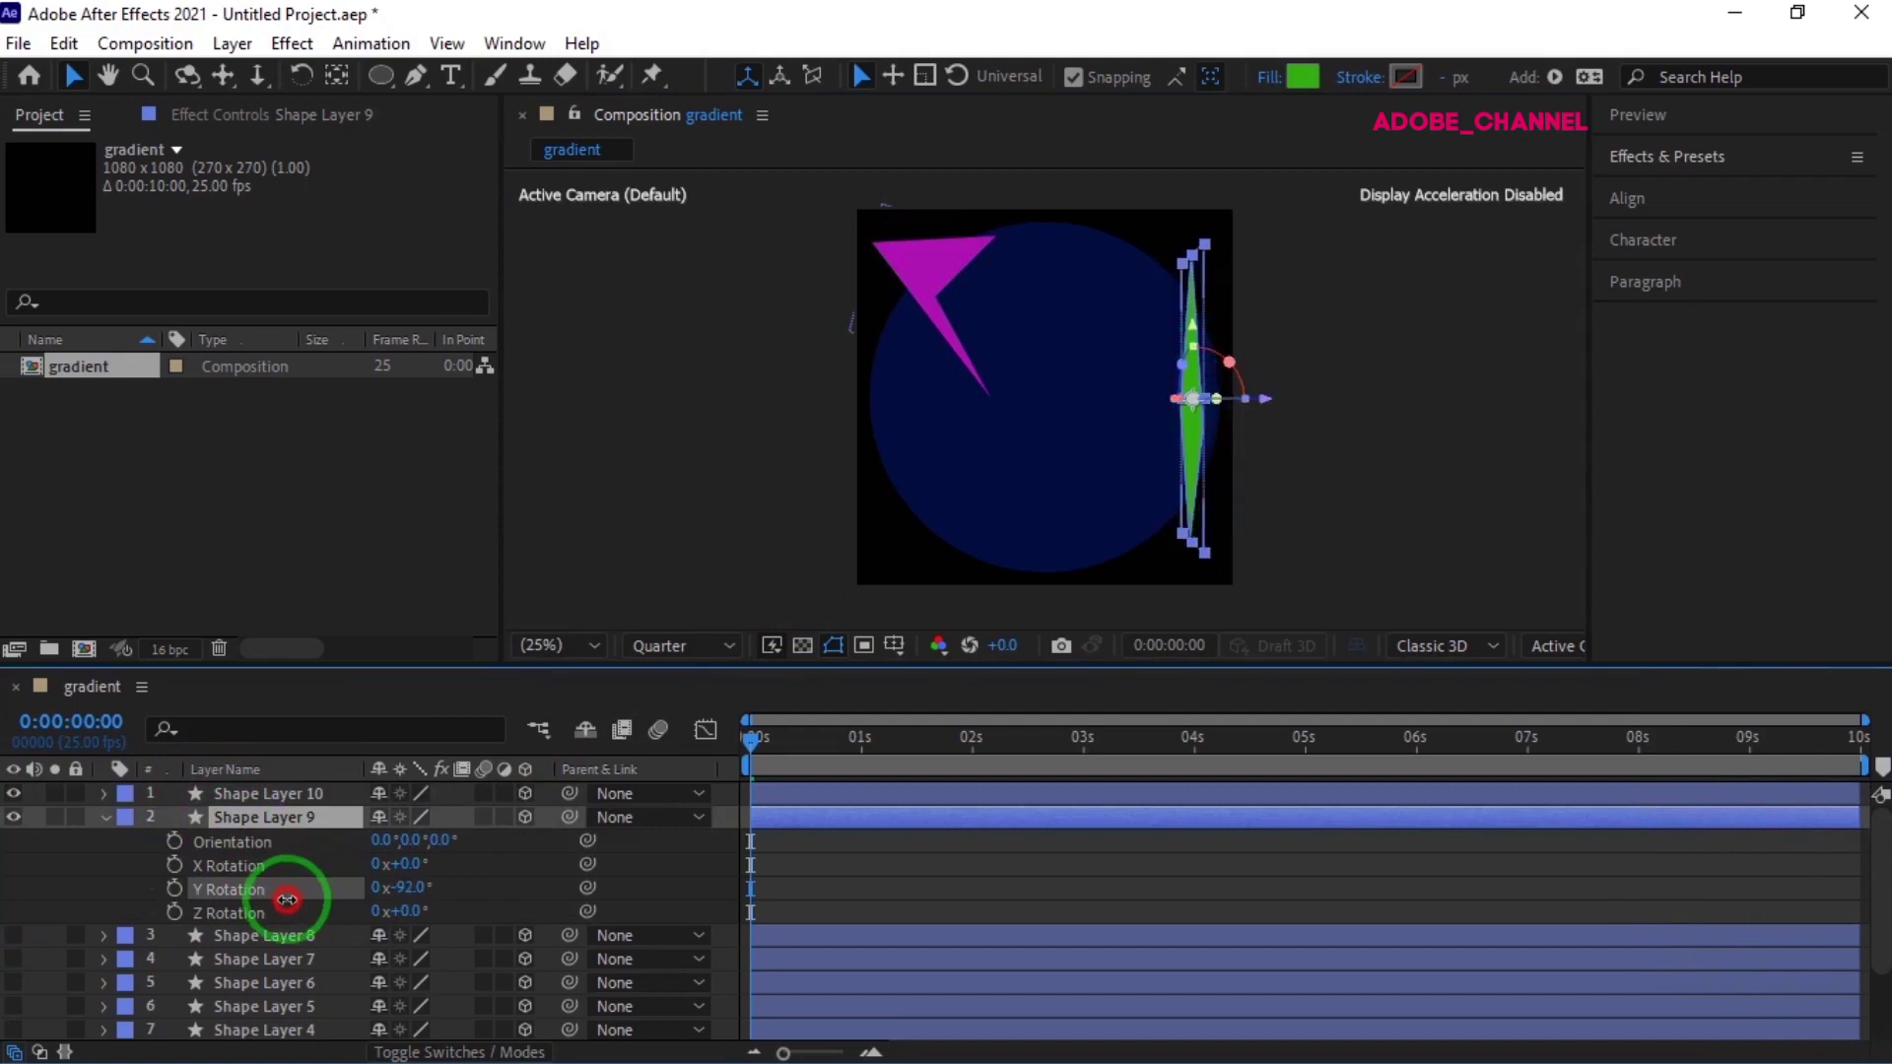
drag(351, 900, 443, 909)
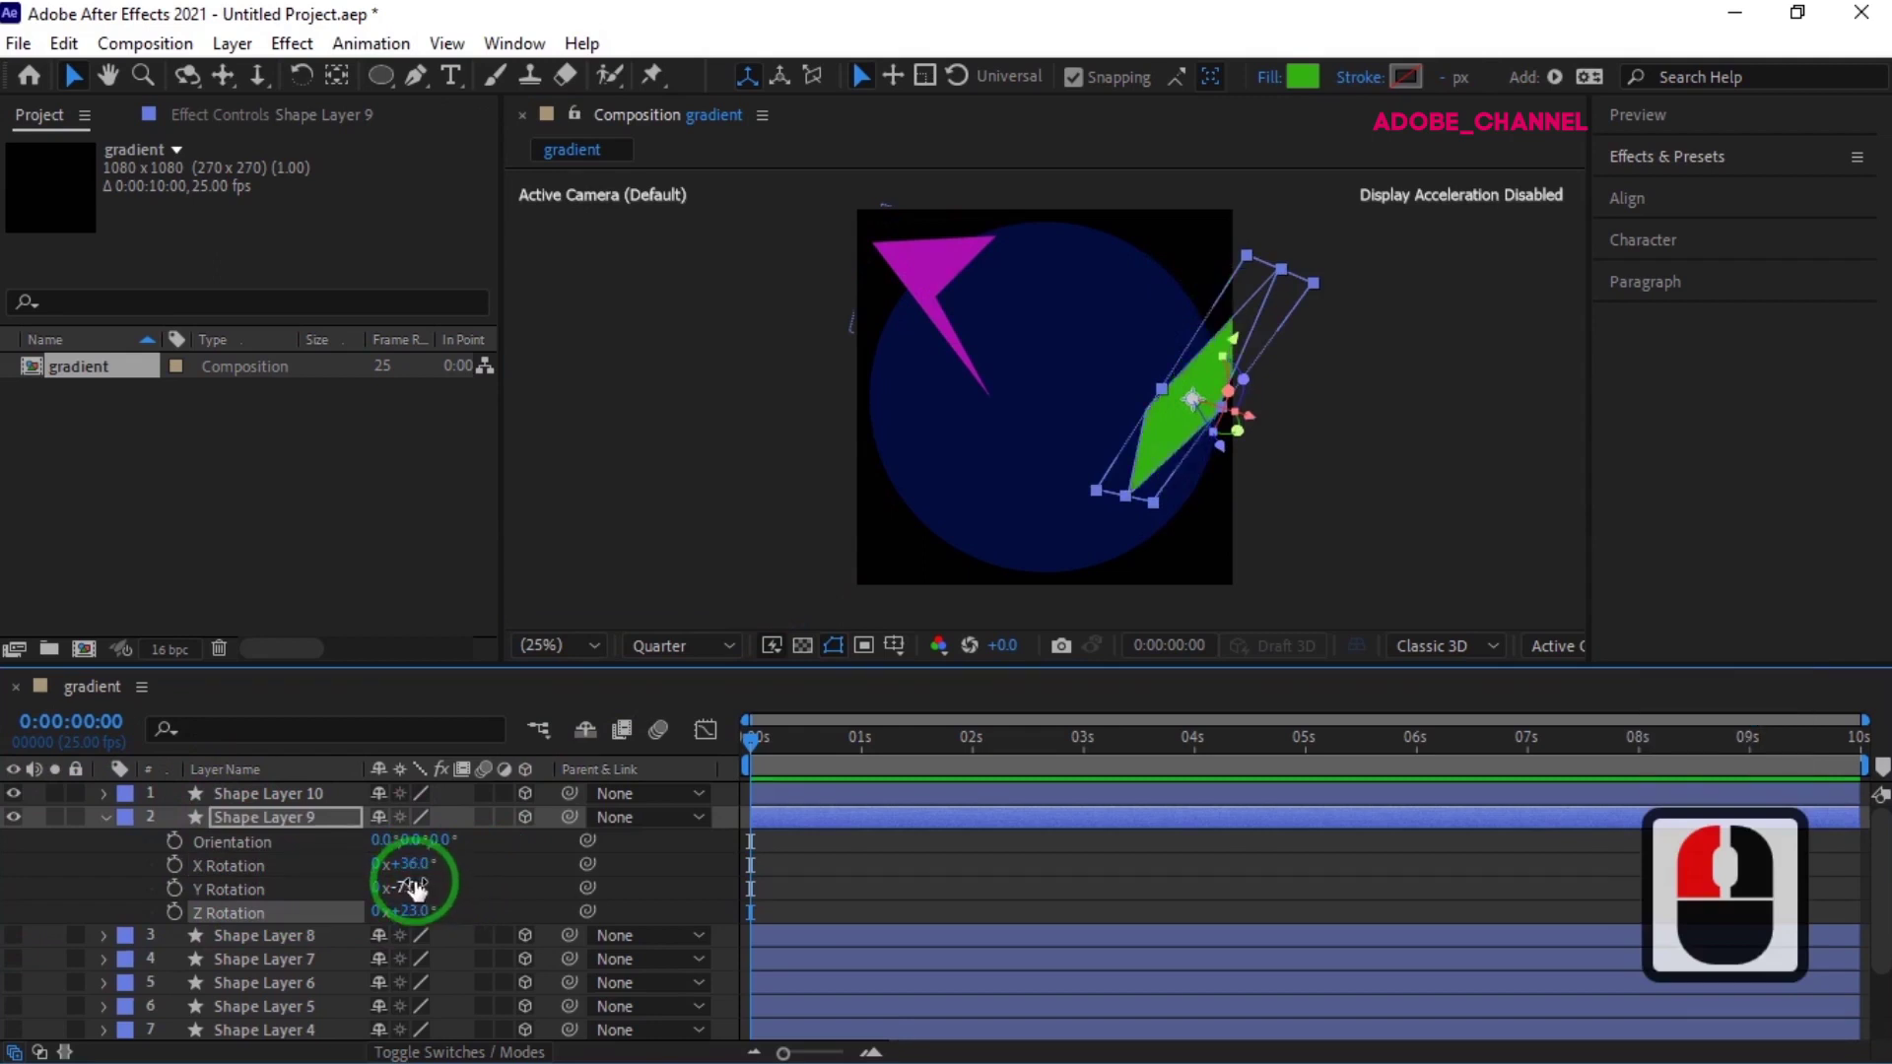
key(r)
- Show Shape Layer 8, move the dark red polygon to the circle's lower part and rotate it around Y by 21° and around Z
click(276, 841)
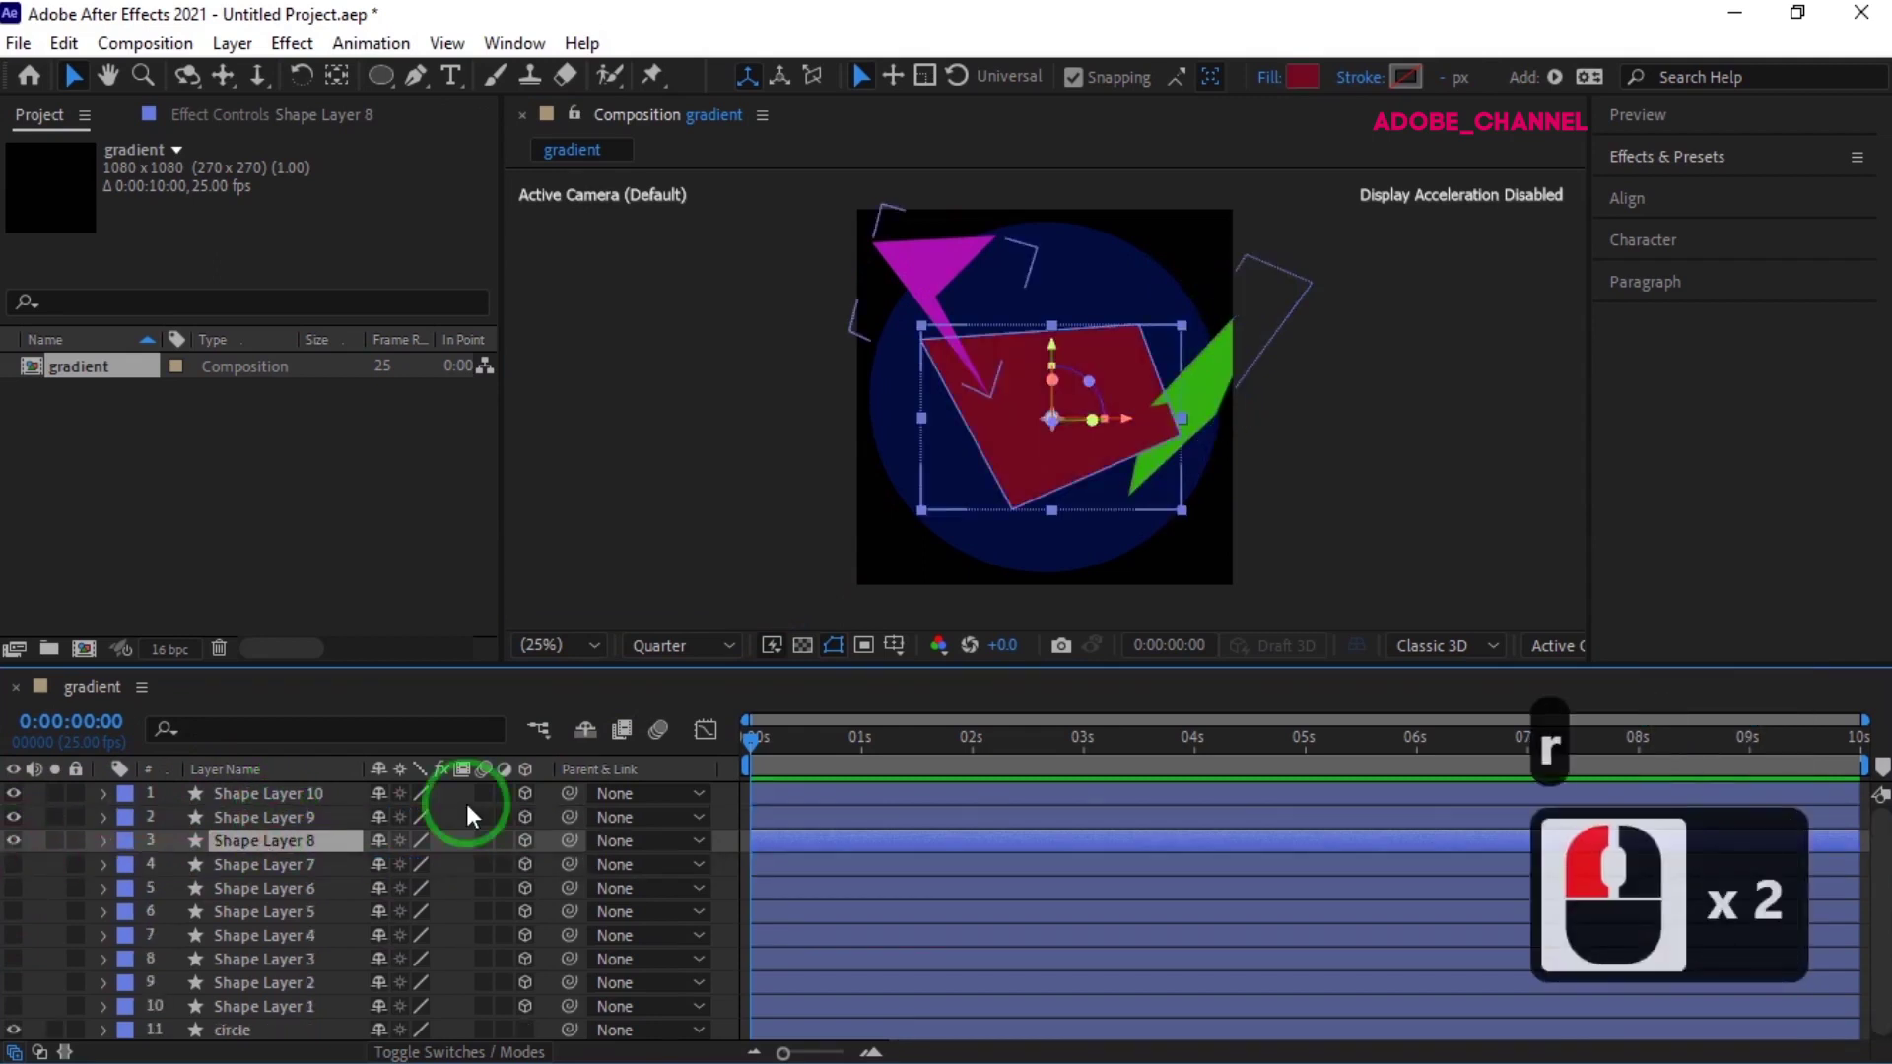
key(r)
drag(1053, 424, 1014, 549)
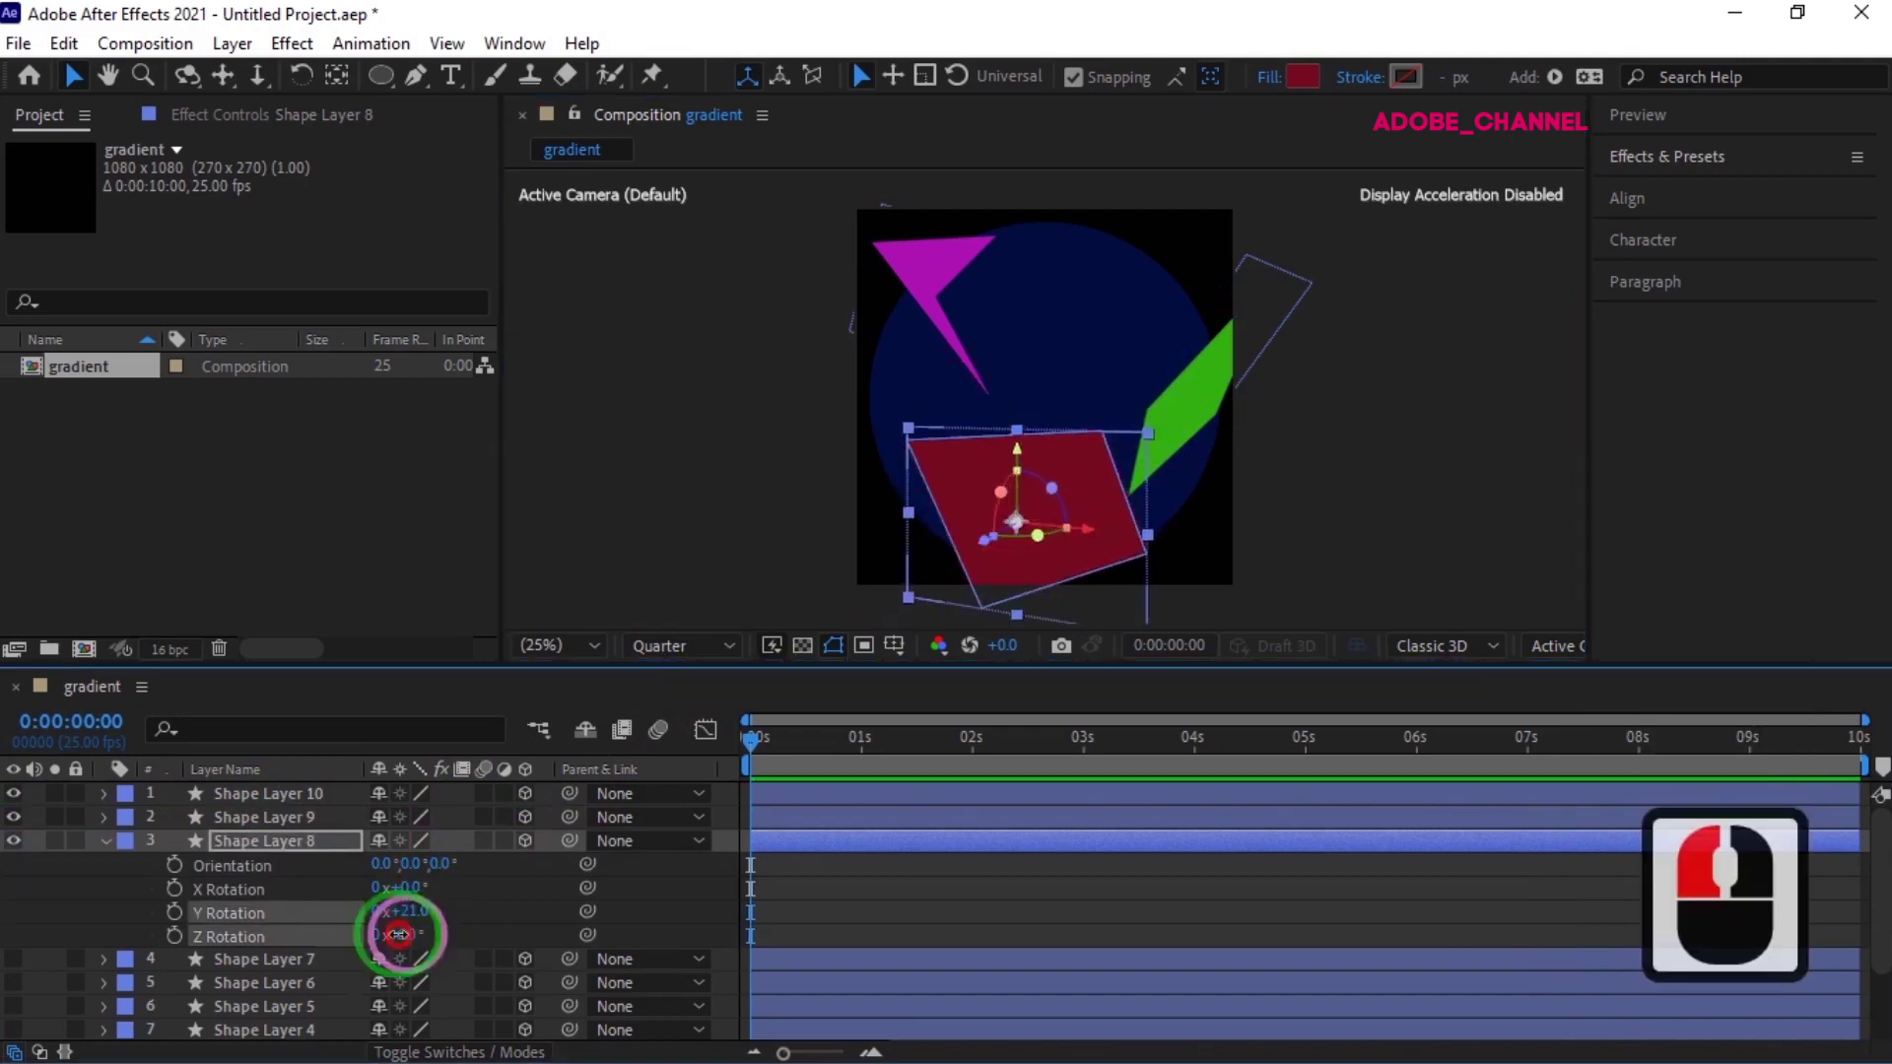
drag(410, 933, 414, 934)
click(251, 840)
key(r)
- Show Shape Layer 7, rotate the blue shape around Z and place it at the circle's lower-right edge
click(14, 864)
click(1107, 499)
key(r)
drag(1107, 499, 1163, 473)
drag(404, 958, 523, 908)
drag(1162, 423, 1198, 506)
- Show Shape Layer 6, rotate the orange shape and place it along the circle's left edge
click(264, 982)
key(r)
click(14, 888)
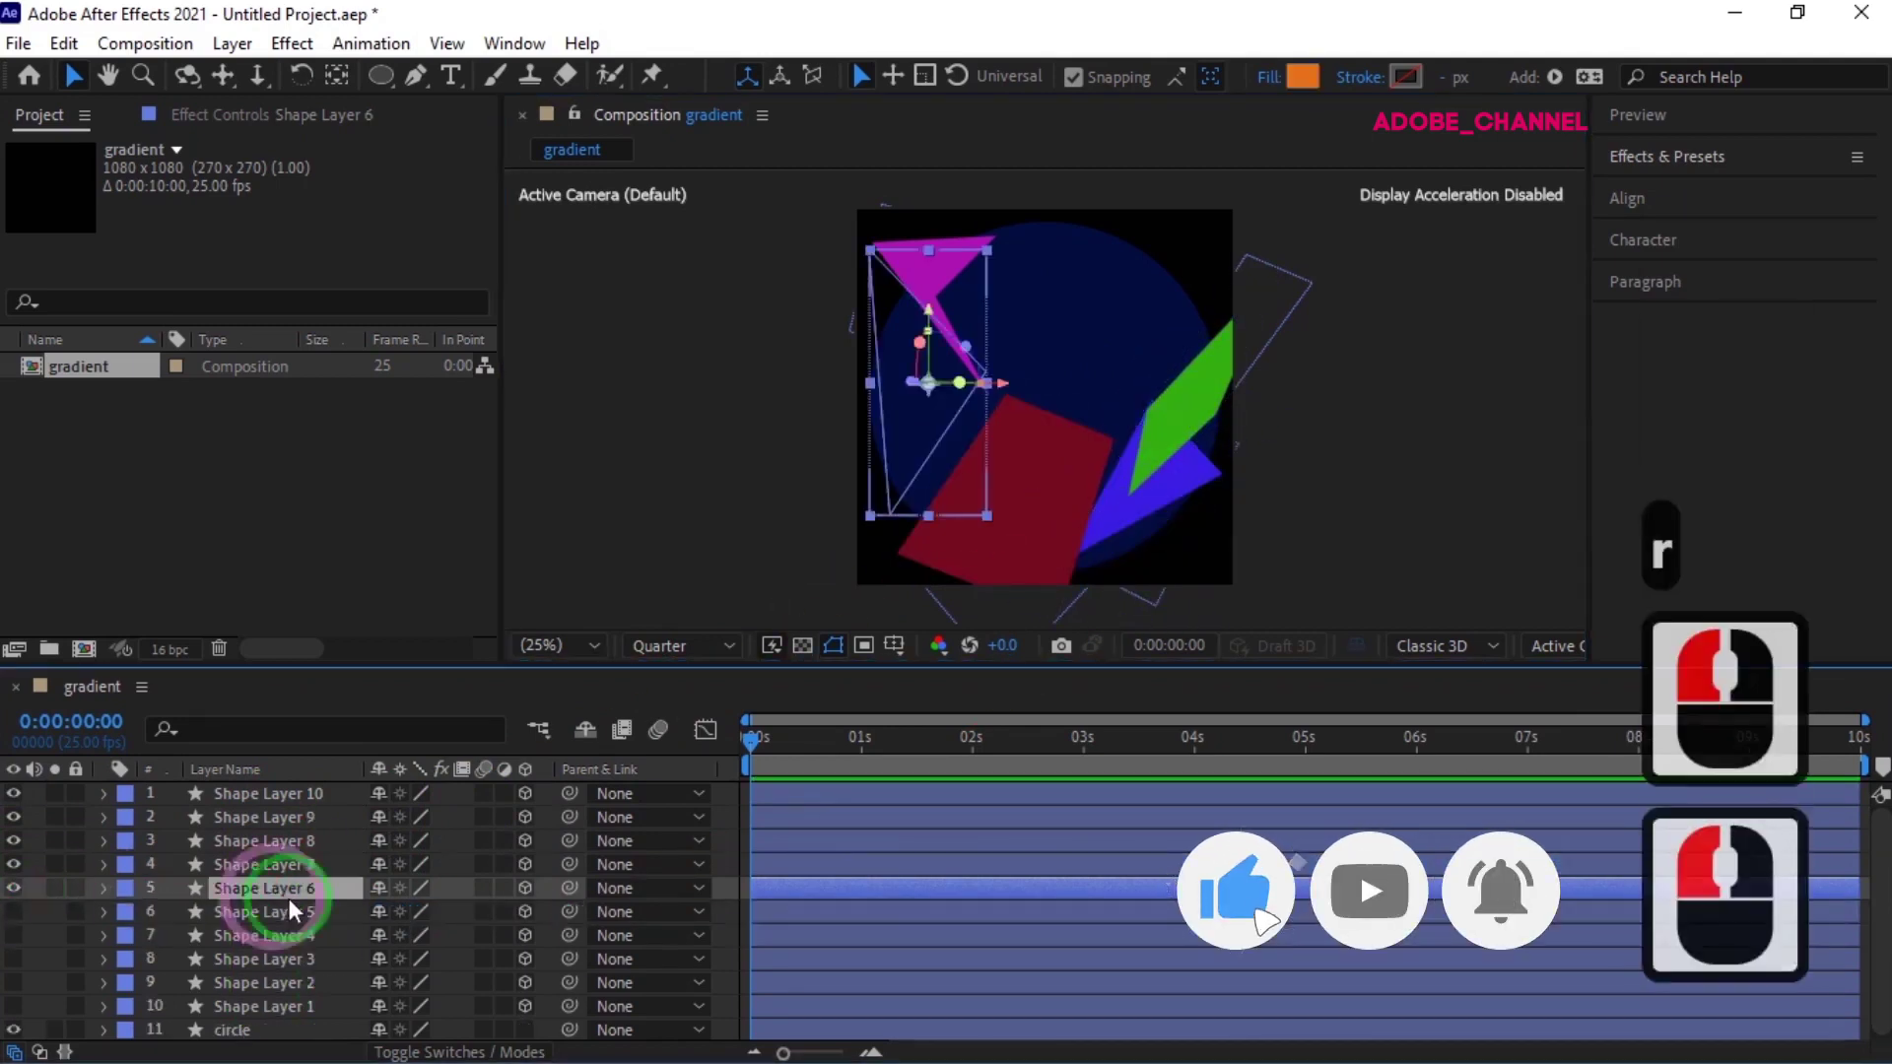
mouse_move(404, 981)
mouse_down()
mouse_move(422, 980)
mouse_move(401, 955)
mouse_up()
drag(894, 404, 887, 444)
click(262, 892)
key(r)
- Show Shape Layer 5, move the yellow shape to the circle's upper-right area and rotate it
click(262, 912)
click(13, 911)
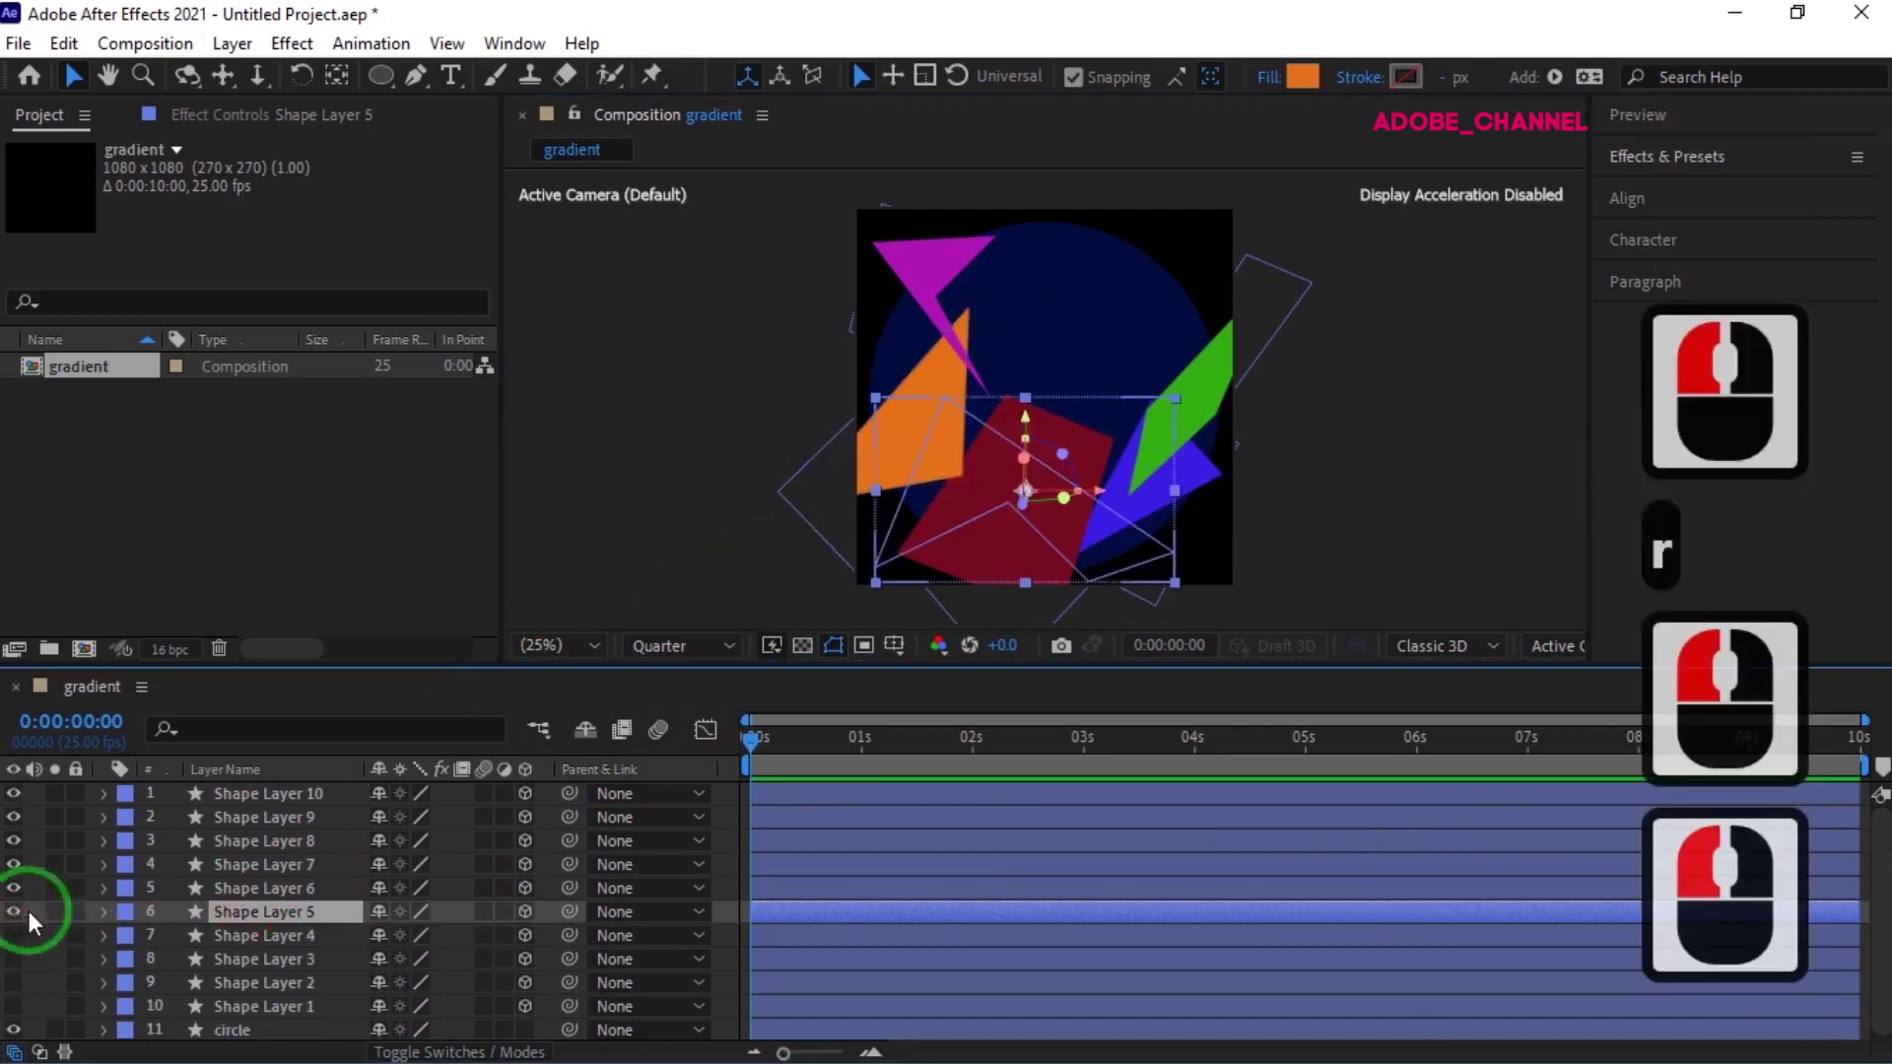
drag(1113, 274, 1125, 262)
click(281, 914)
key(r)
drag(424, 981, 443, 1025)
key(r)
- Set the Z Rotation of the light green Shape Layer 4 to 108° and move the shape to the top of the circle
click(260, 937)
key(r)
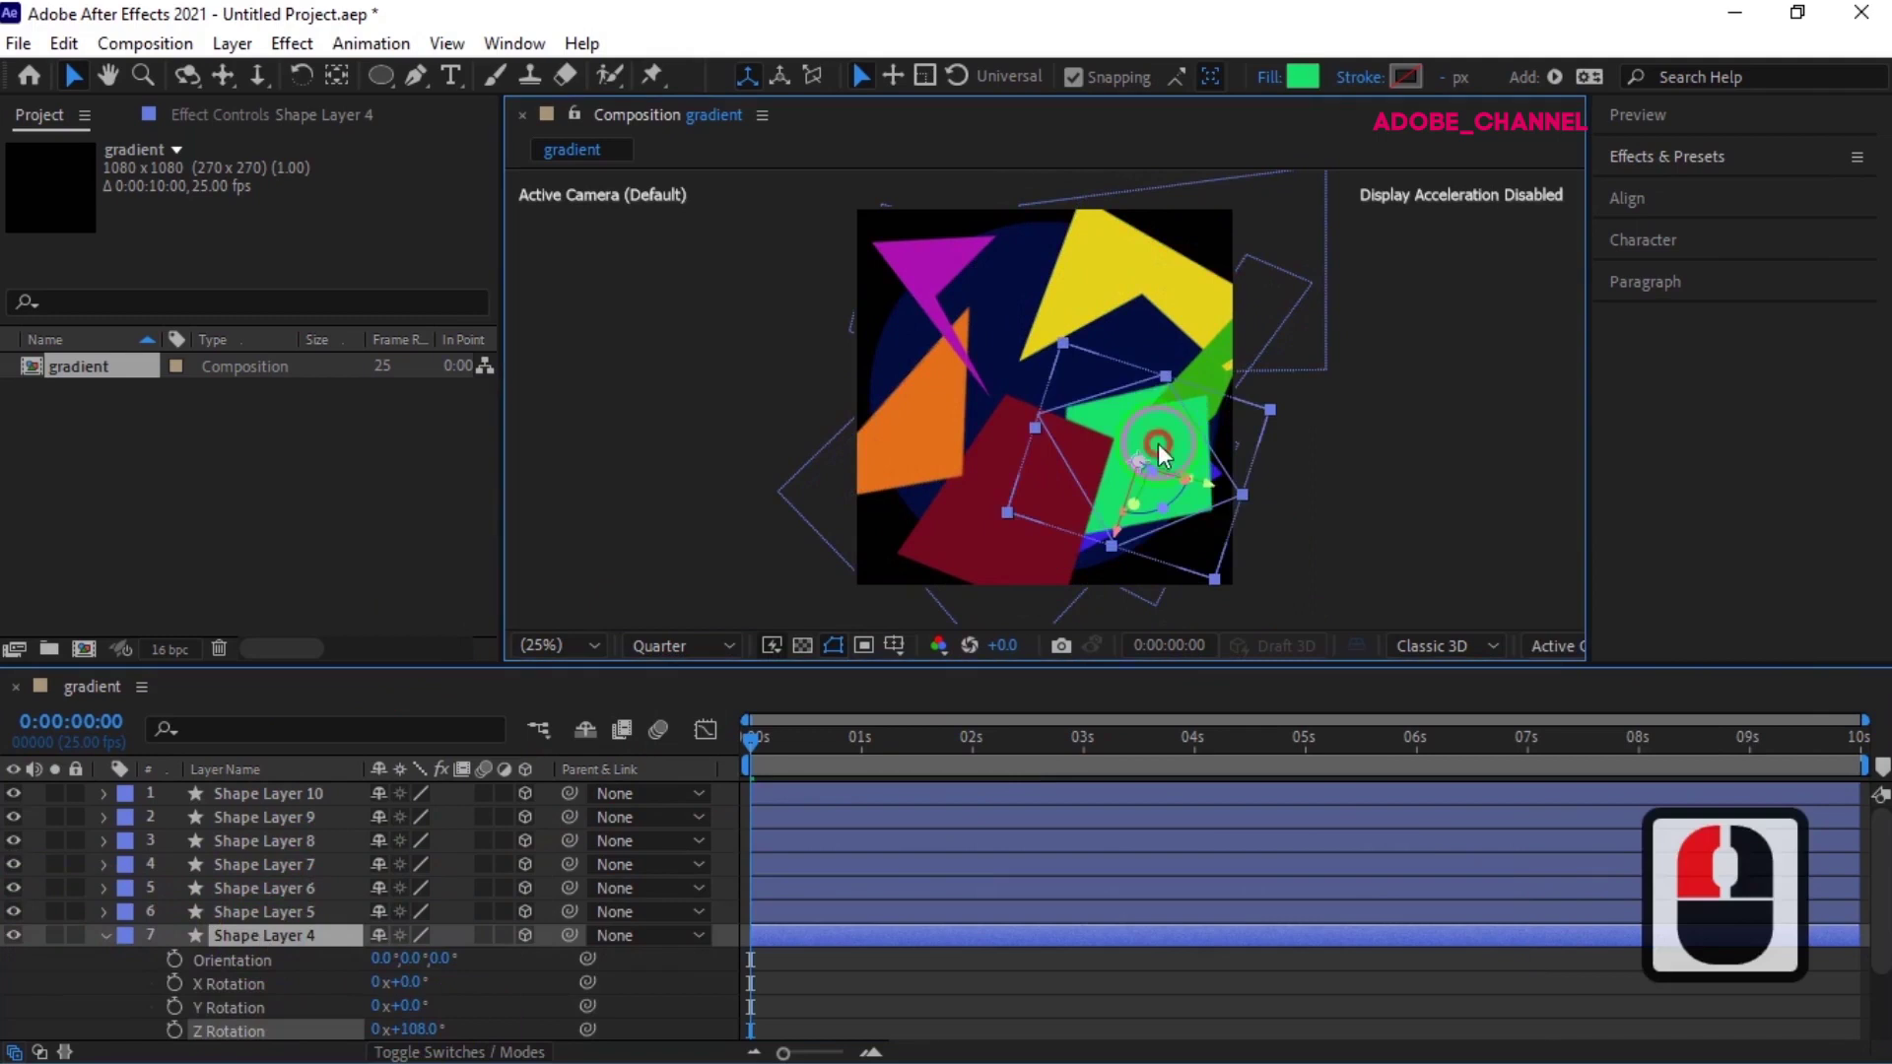
drag(1159, 444, 1009, 221)
click(105, 935)
- Show Shape Layer 3, shift the cyan shape to the circle's upper-left edge and rotate it around Y
click(14, 959)
click(224, 961)
key(r)
click(404, 956)
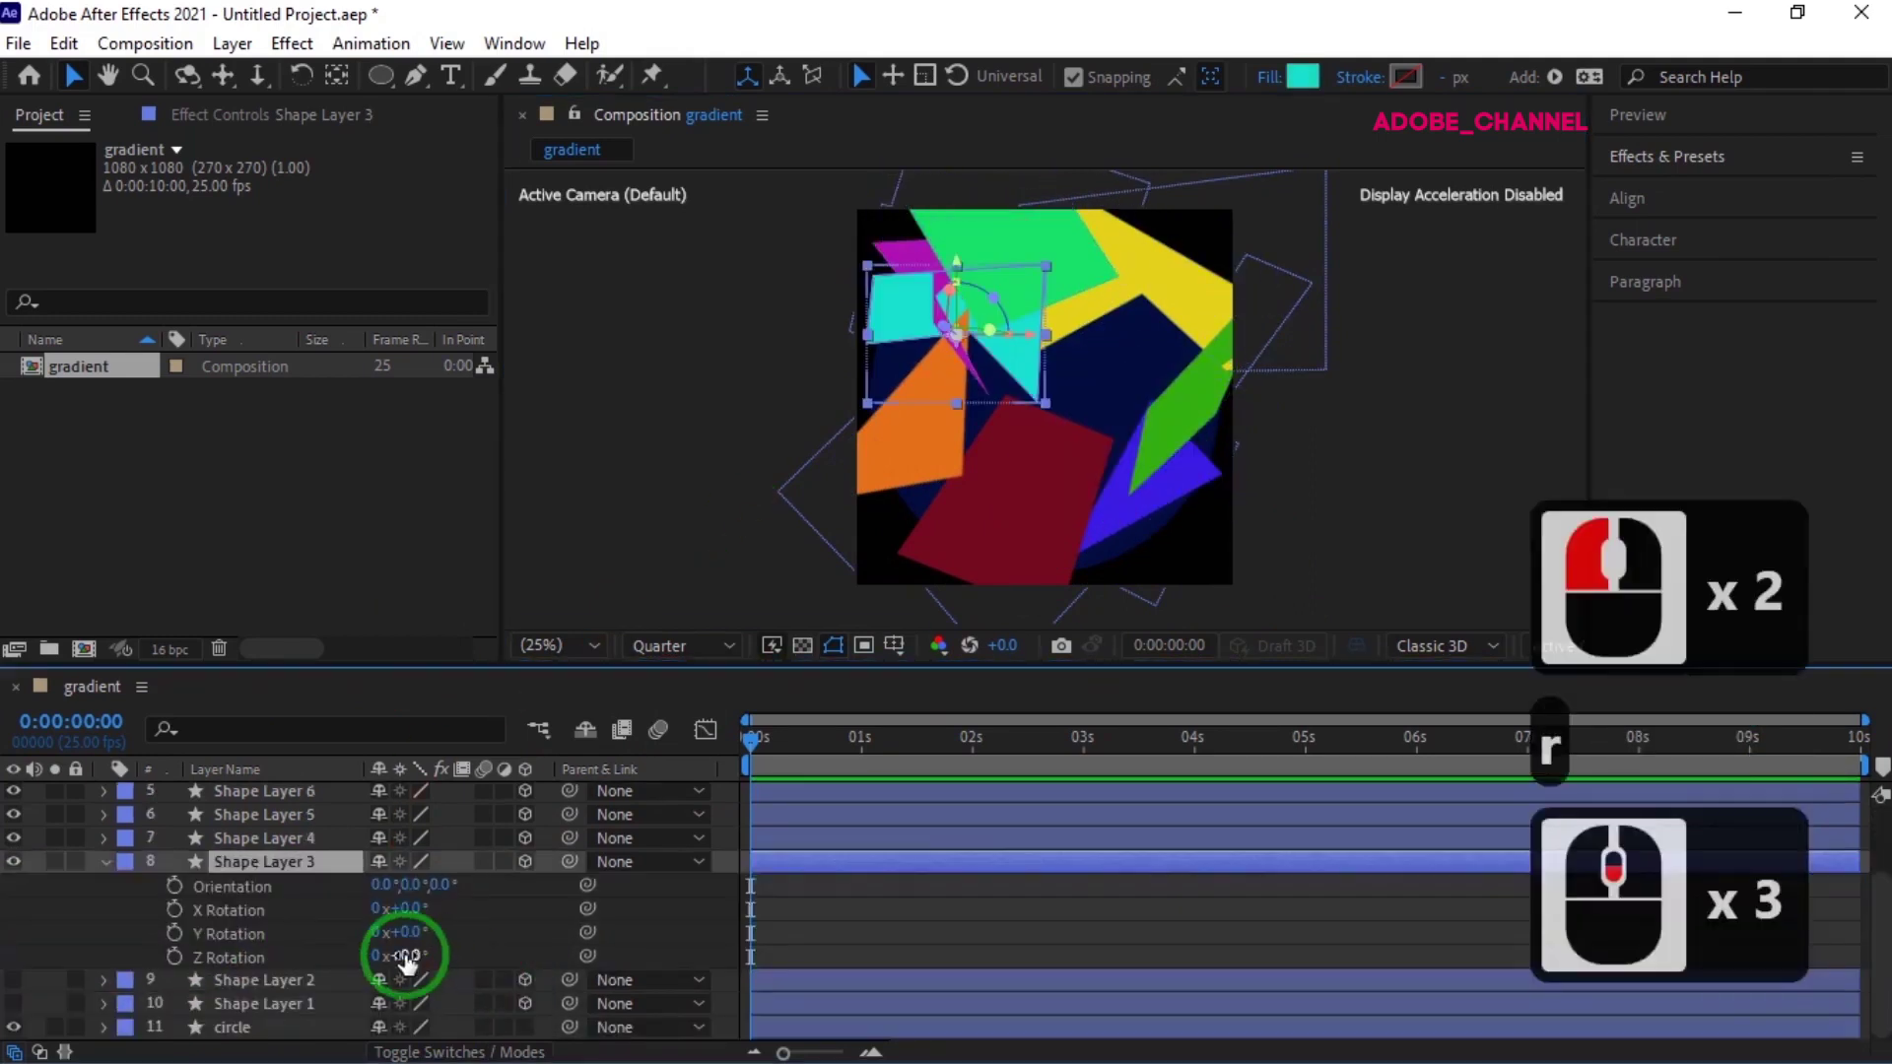
click(902, 358)
drag(901, 358, 871, 361)
mouse_move(404, 933)
mouse_down()
mouse_move(434, 926)
mouse_move(374, 961)
mouse_move(416, 964)
mouse_up()
click(106, 861)
- Show Shape Layer 2, move the magenta shape to the circle's lower-right area and rotate it around Z
click(14, 980)
click(264, 981)
key(r)
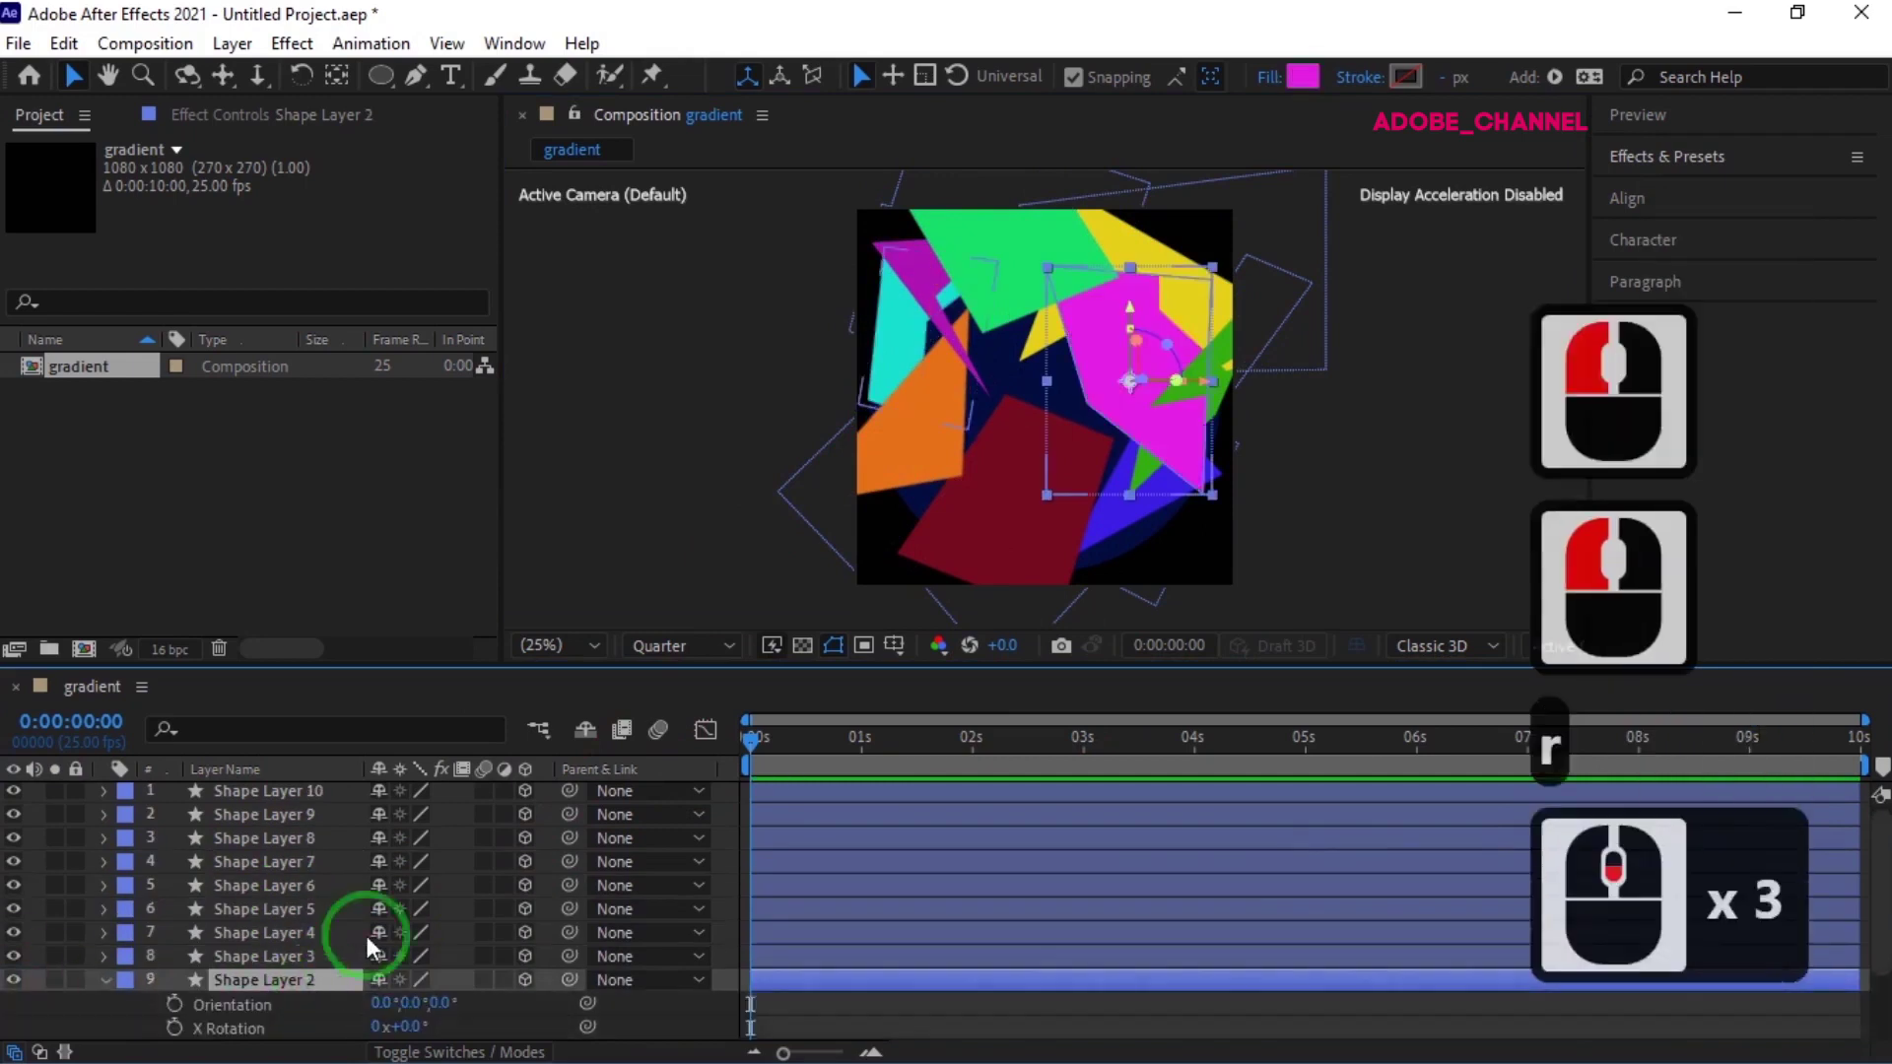
click(1190, 412)
drag(1191, 412, 1114, 552)
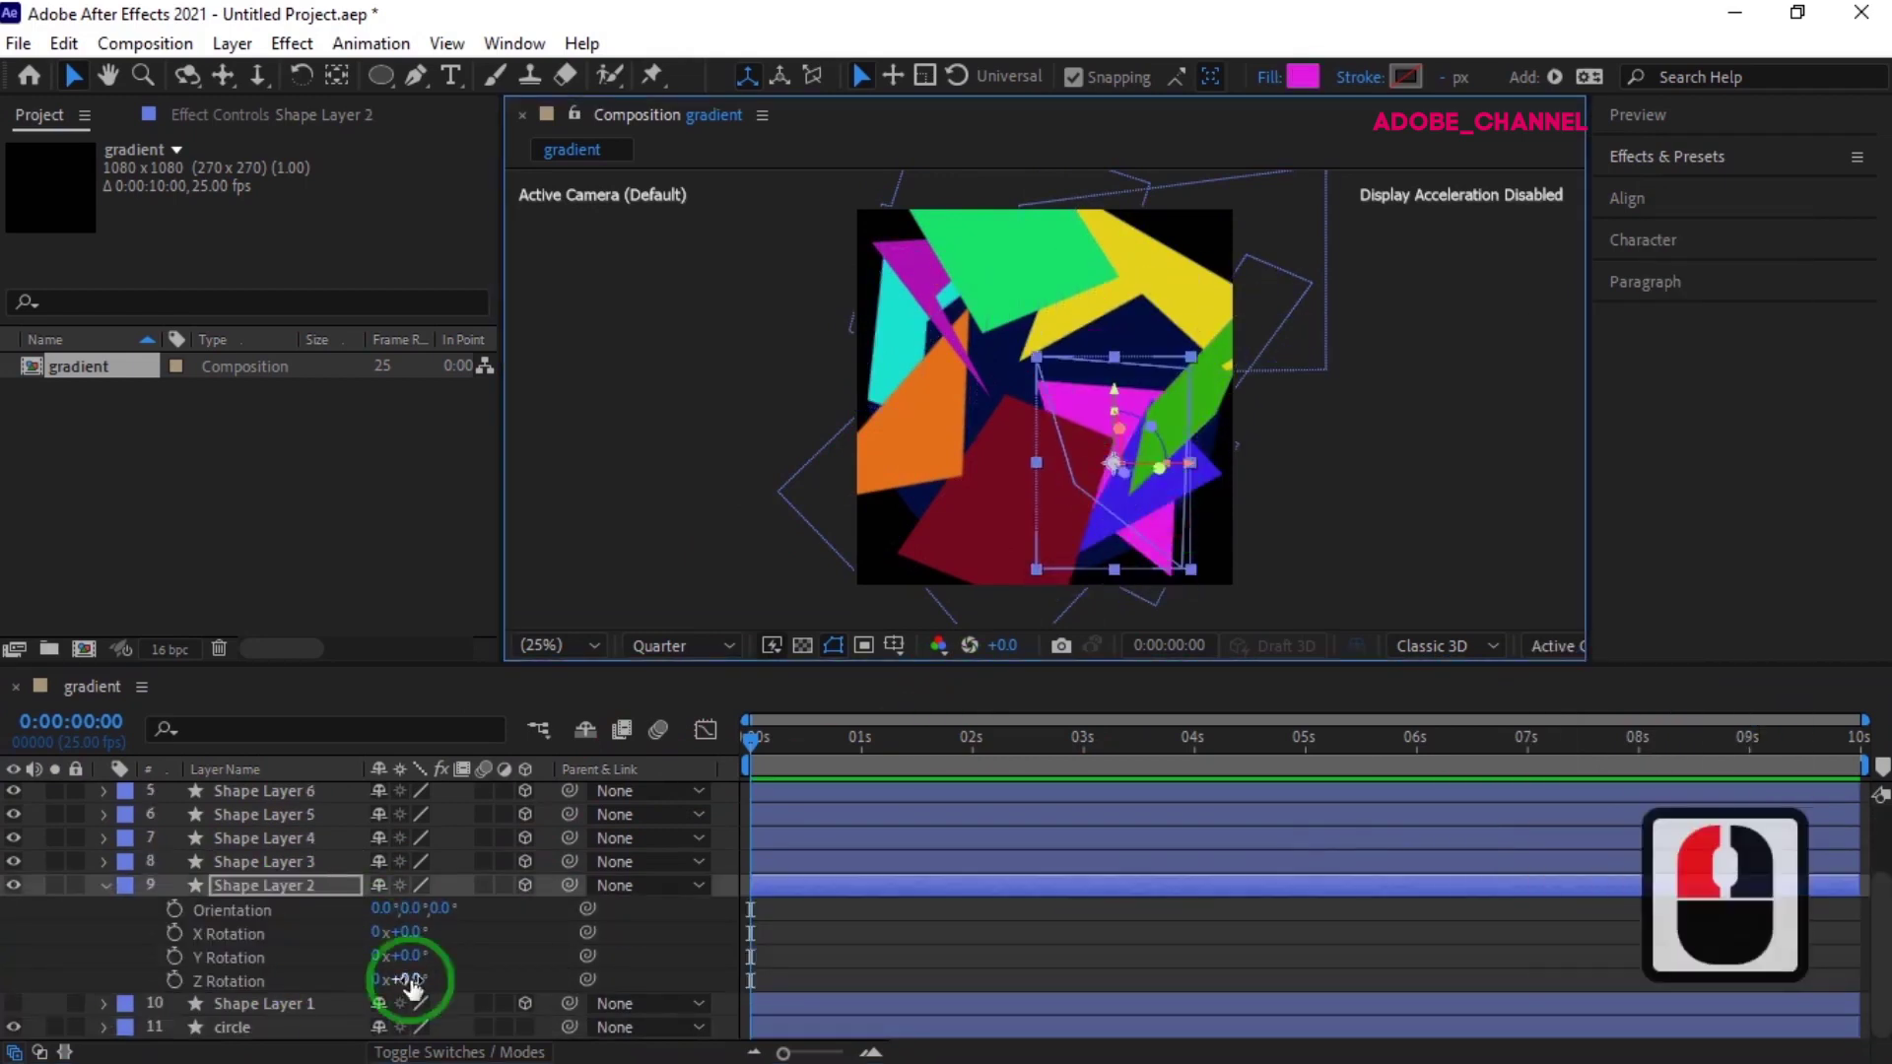
drag(404, 980, 529, 978)
key(r)
- Show Shape Layer 1, set its Z Rotation to 137° and place the red shape over the circle's left-centre area
click(264, 1003)
click(14, 1004)
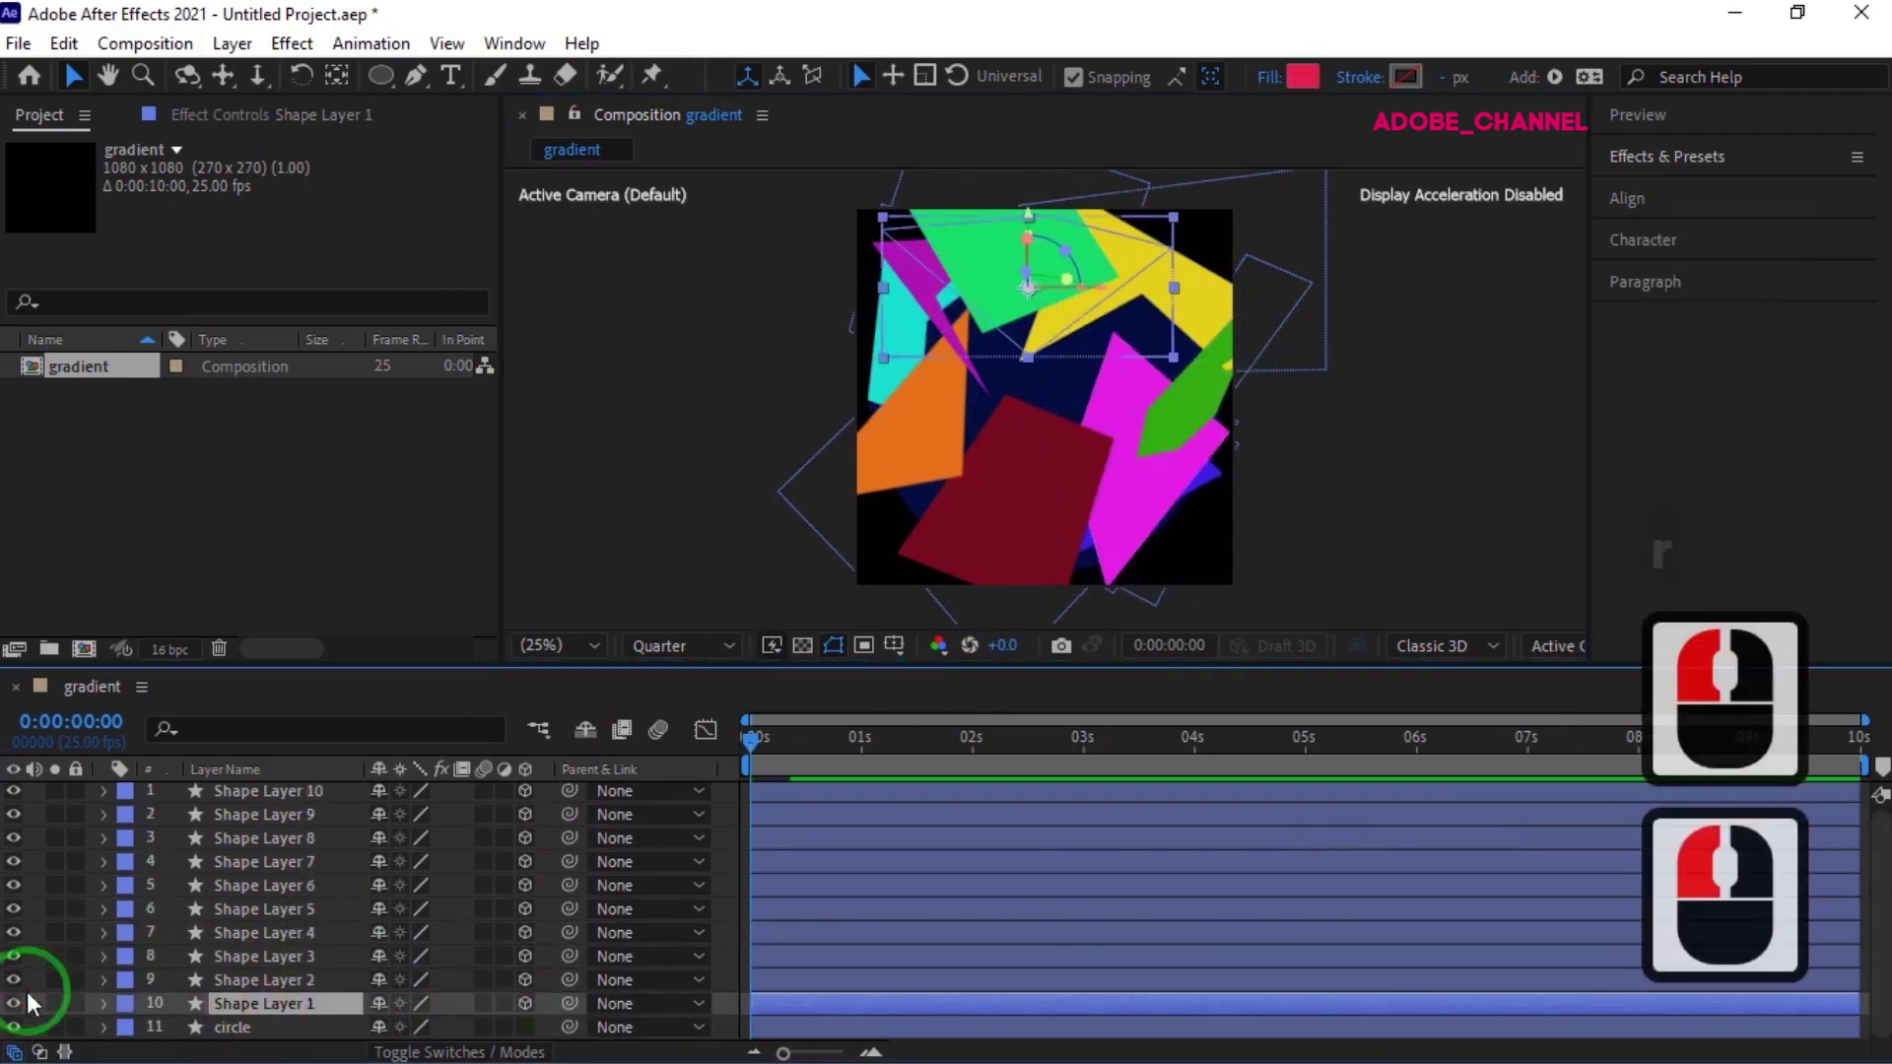
click(1094, 404)
drag(1094, 404, 964, 435)
key(r)
drag(404, 1004, 596, 1005)
click(976, 436)
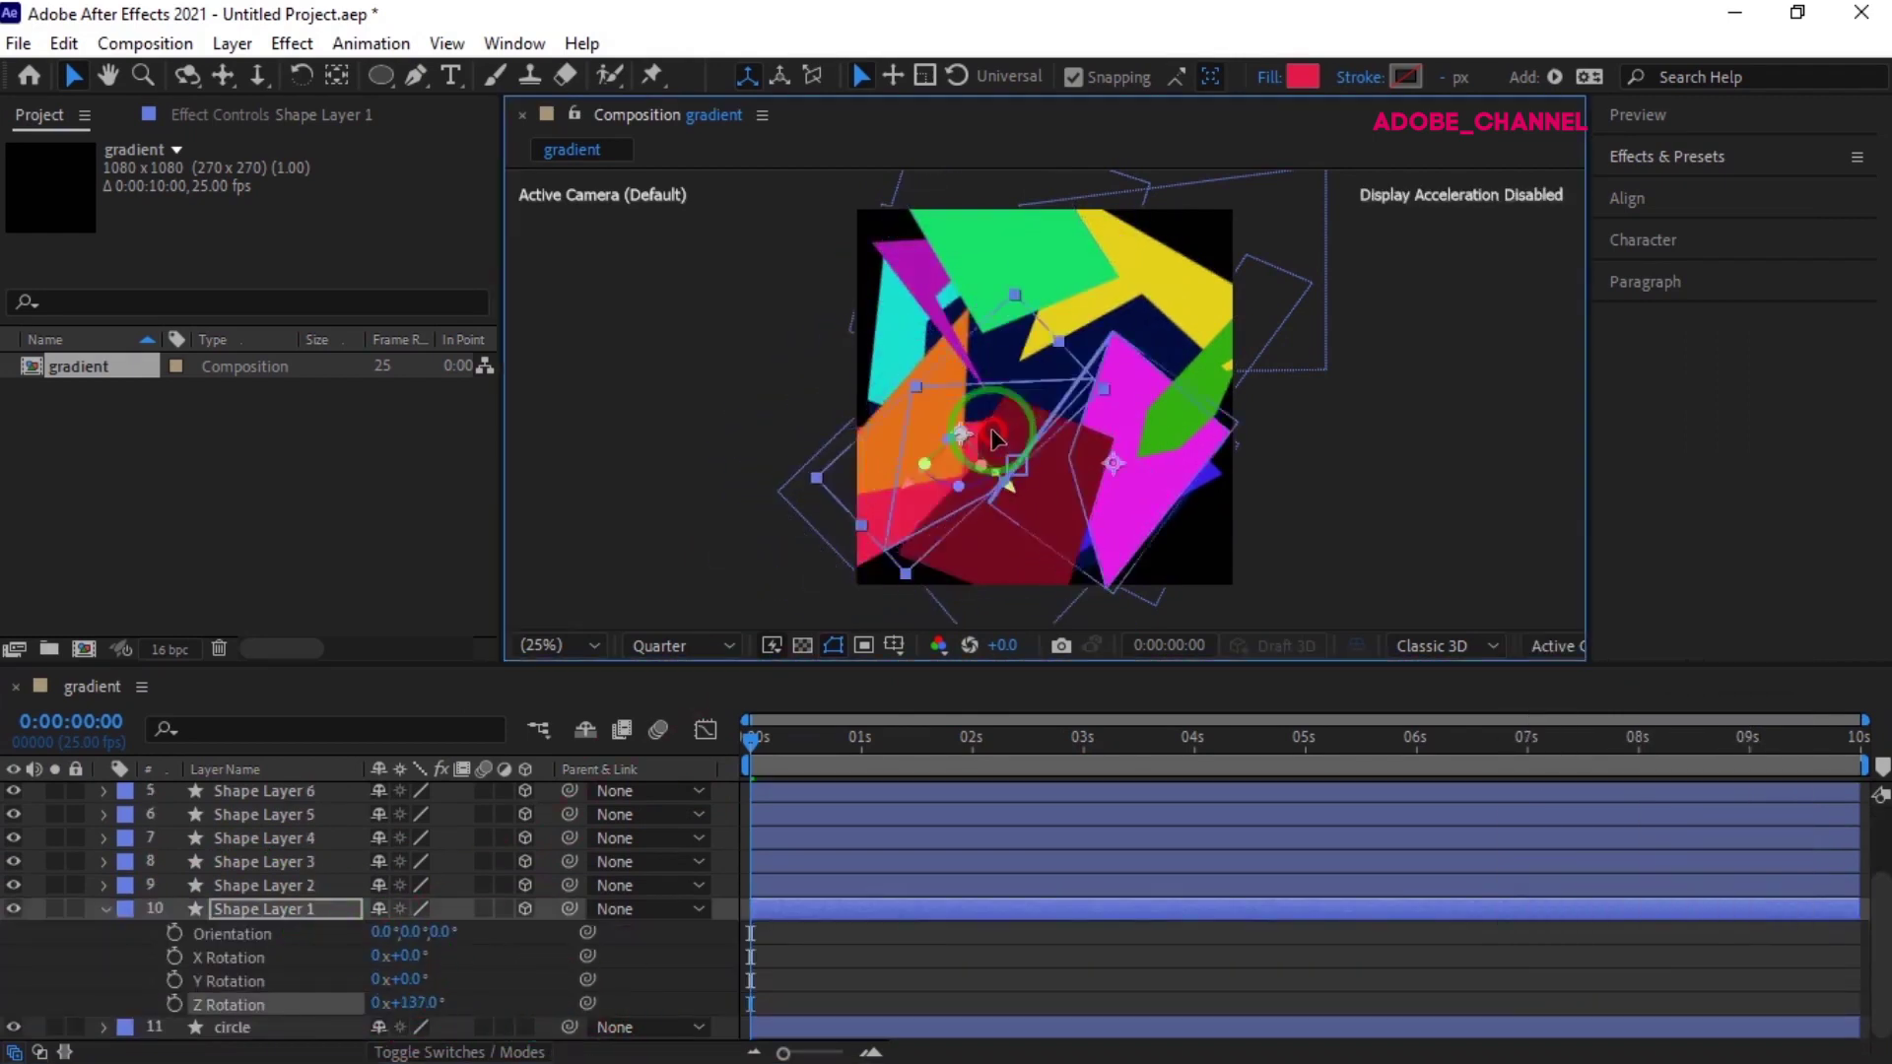
click(439, 975)
key(r)
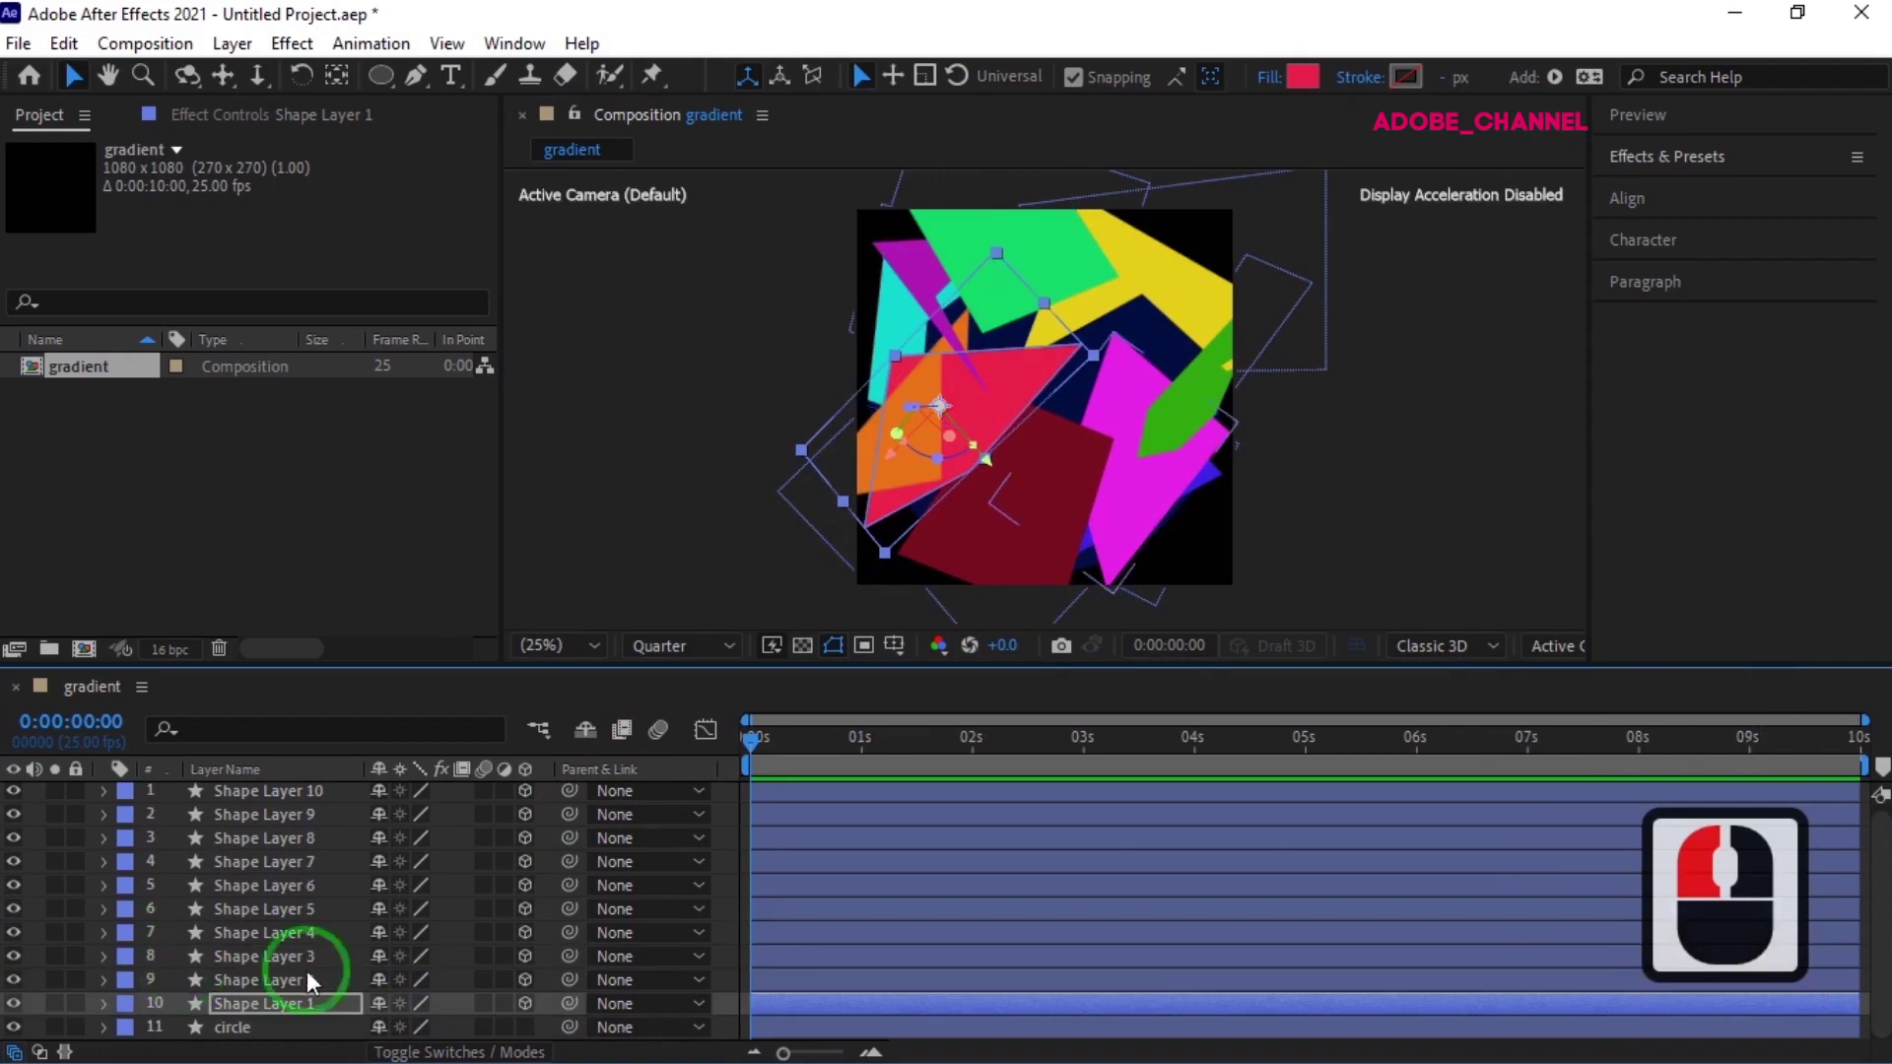
- Add a null object, place it at the top of the layer stack and make it a 3D layer
drag(376, 667, 392, 612)
right_click(236, 1011)
click(397, 678)
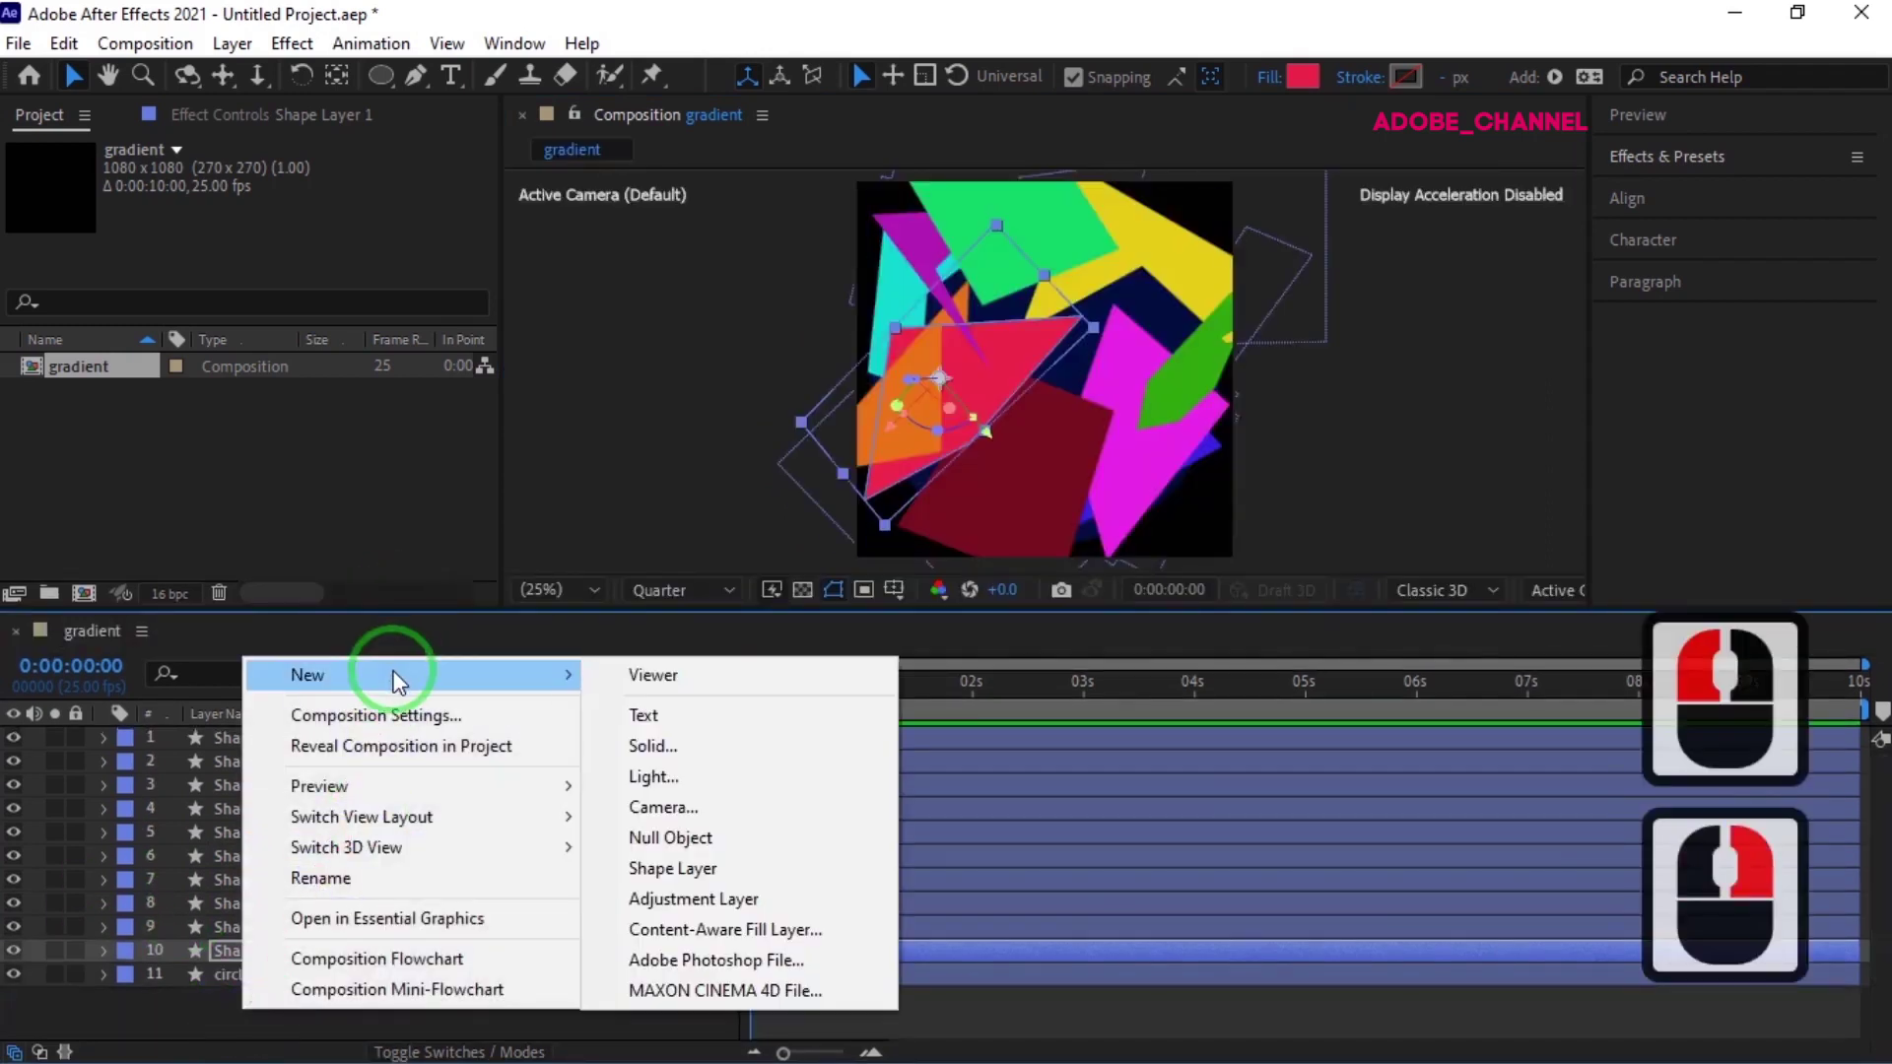
click(658, 837)
drag(327, 931, 328, 750)
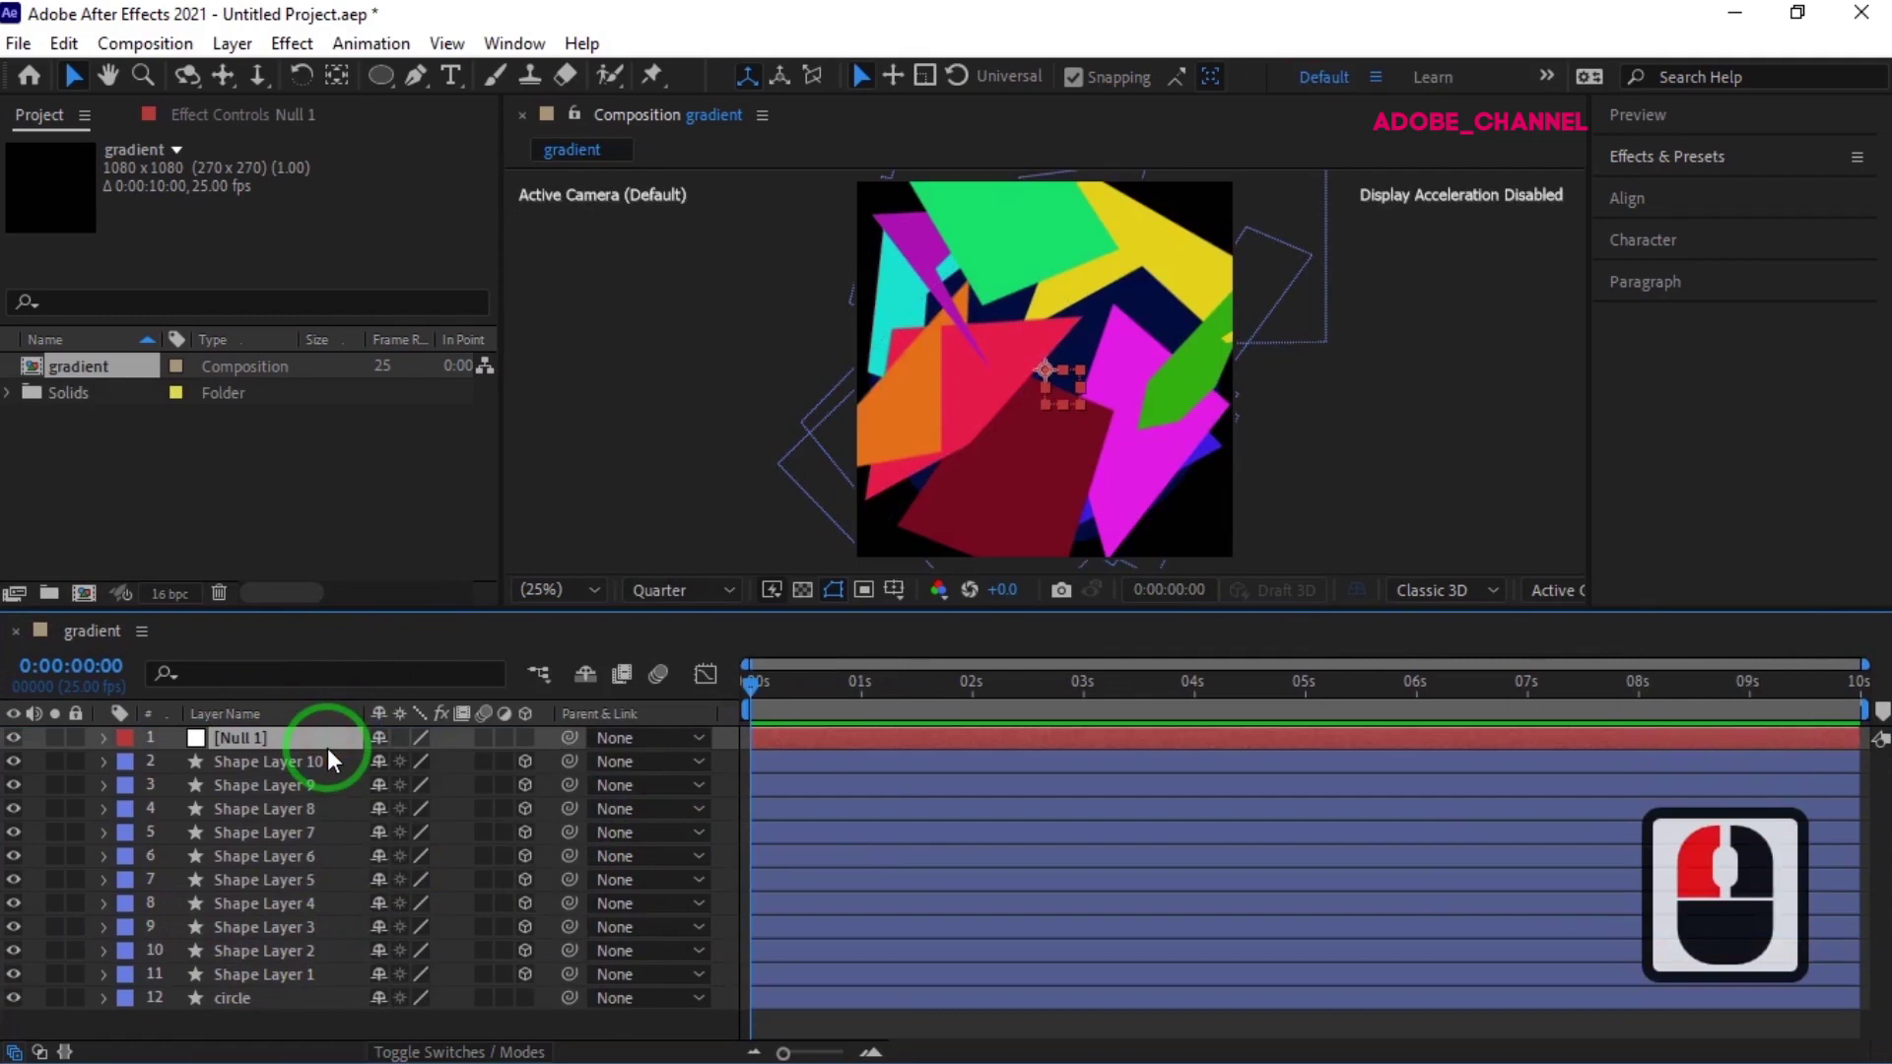
click(525, 738)
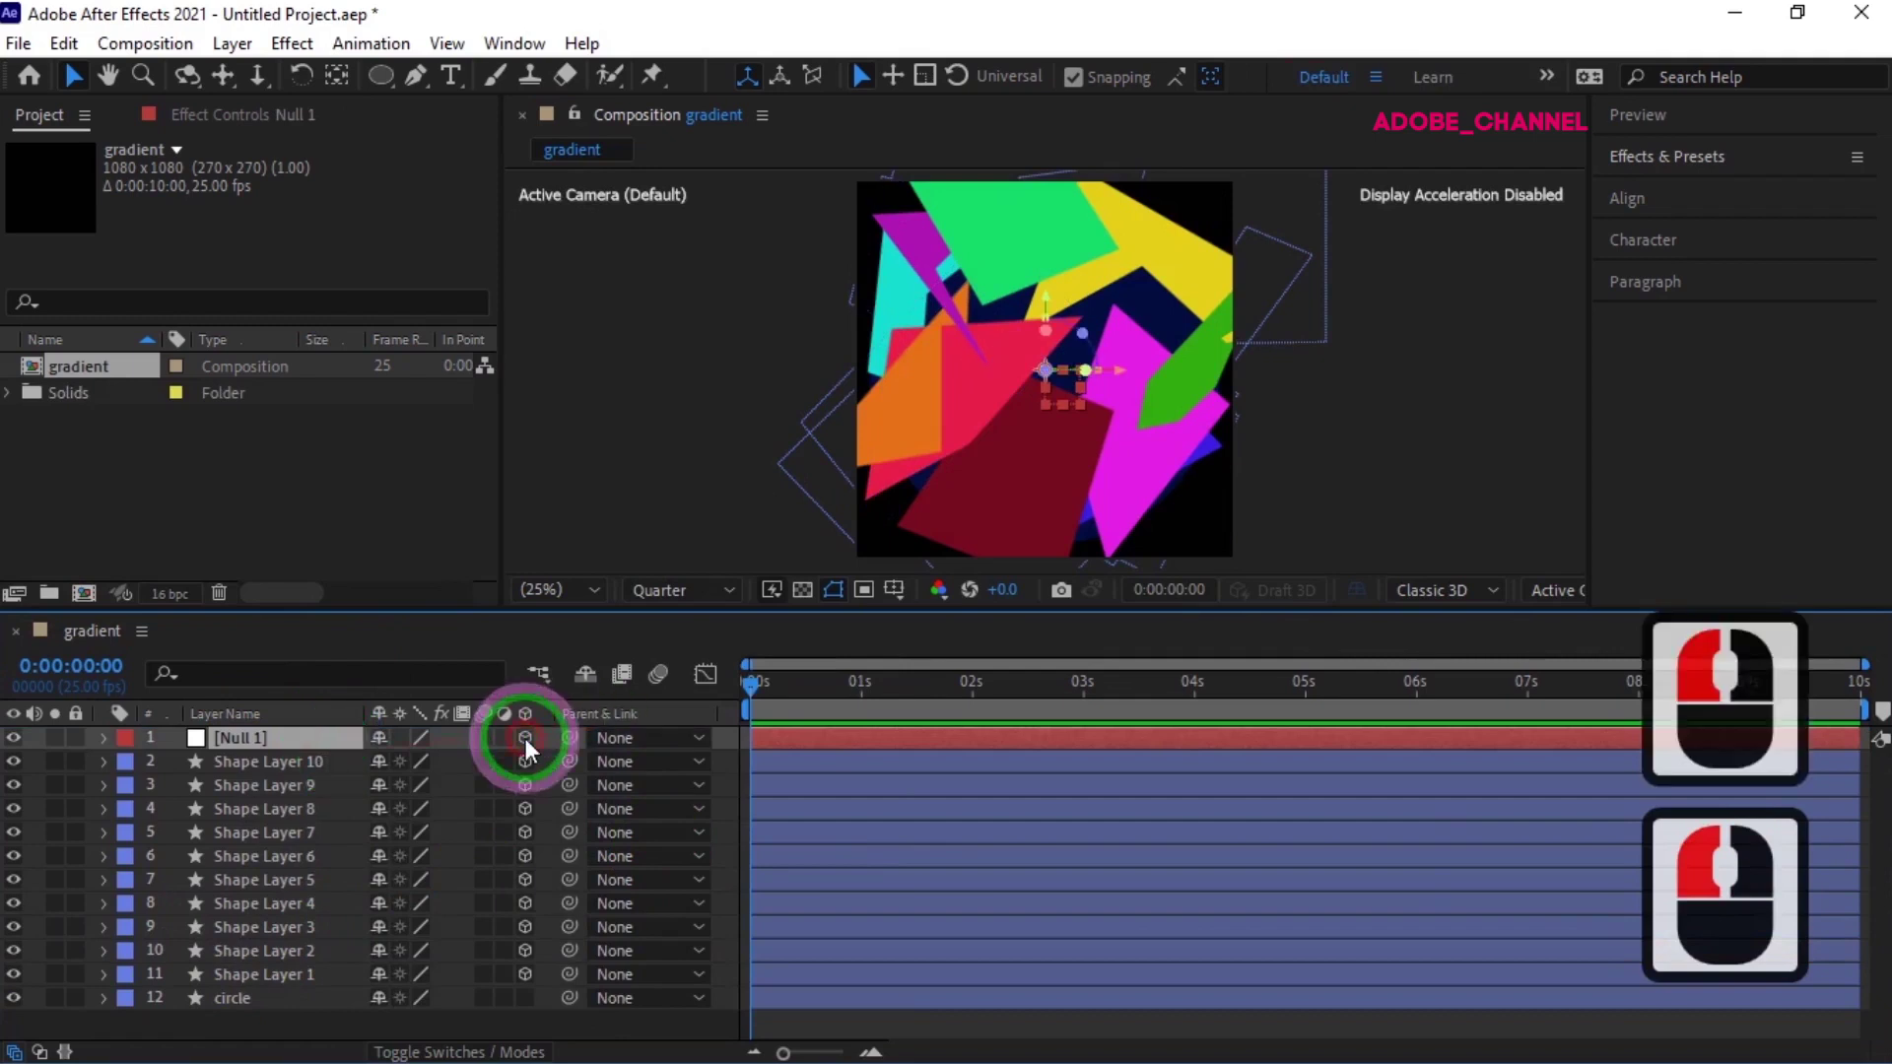
- Parent Shape Layers 10 through 1 to the Null 1 layer
click(336, 761)
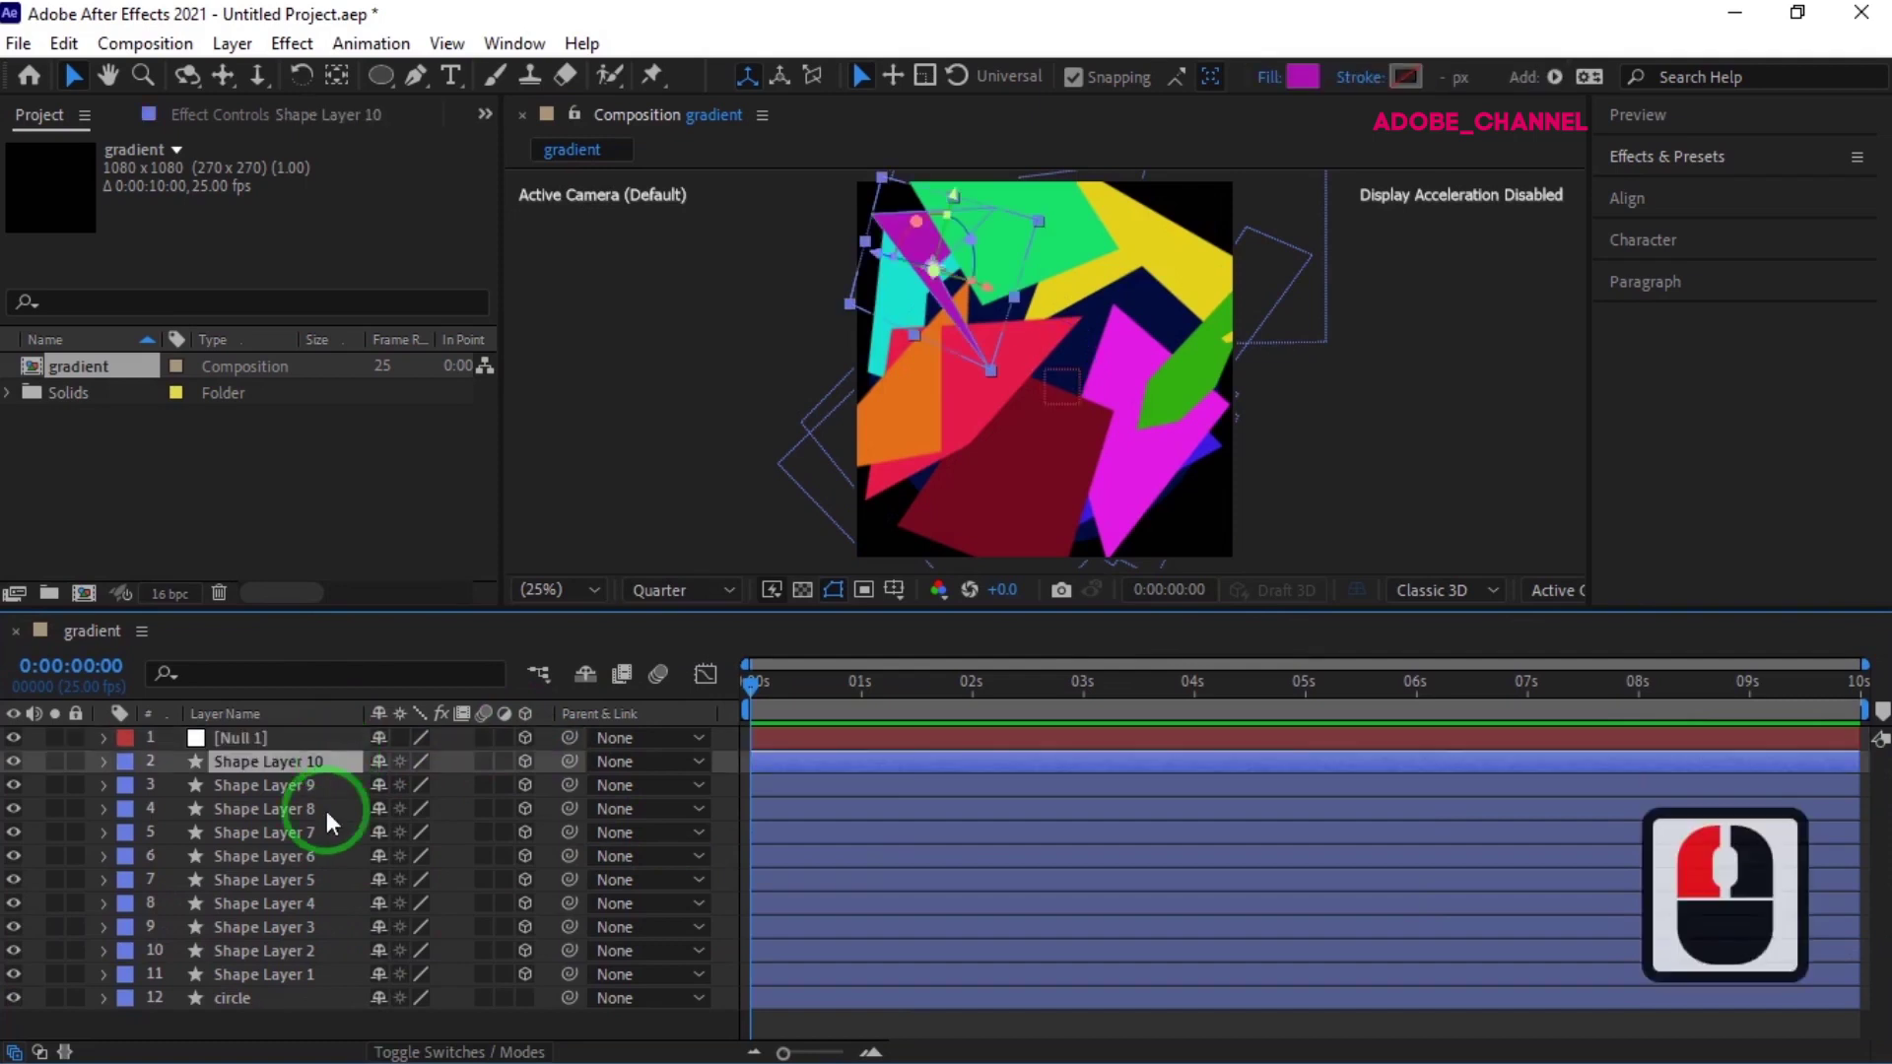
shift+click(316, 972)
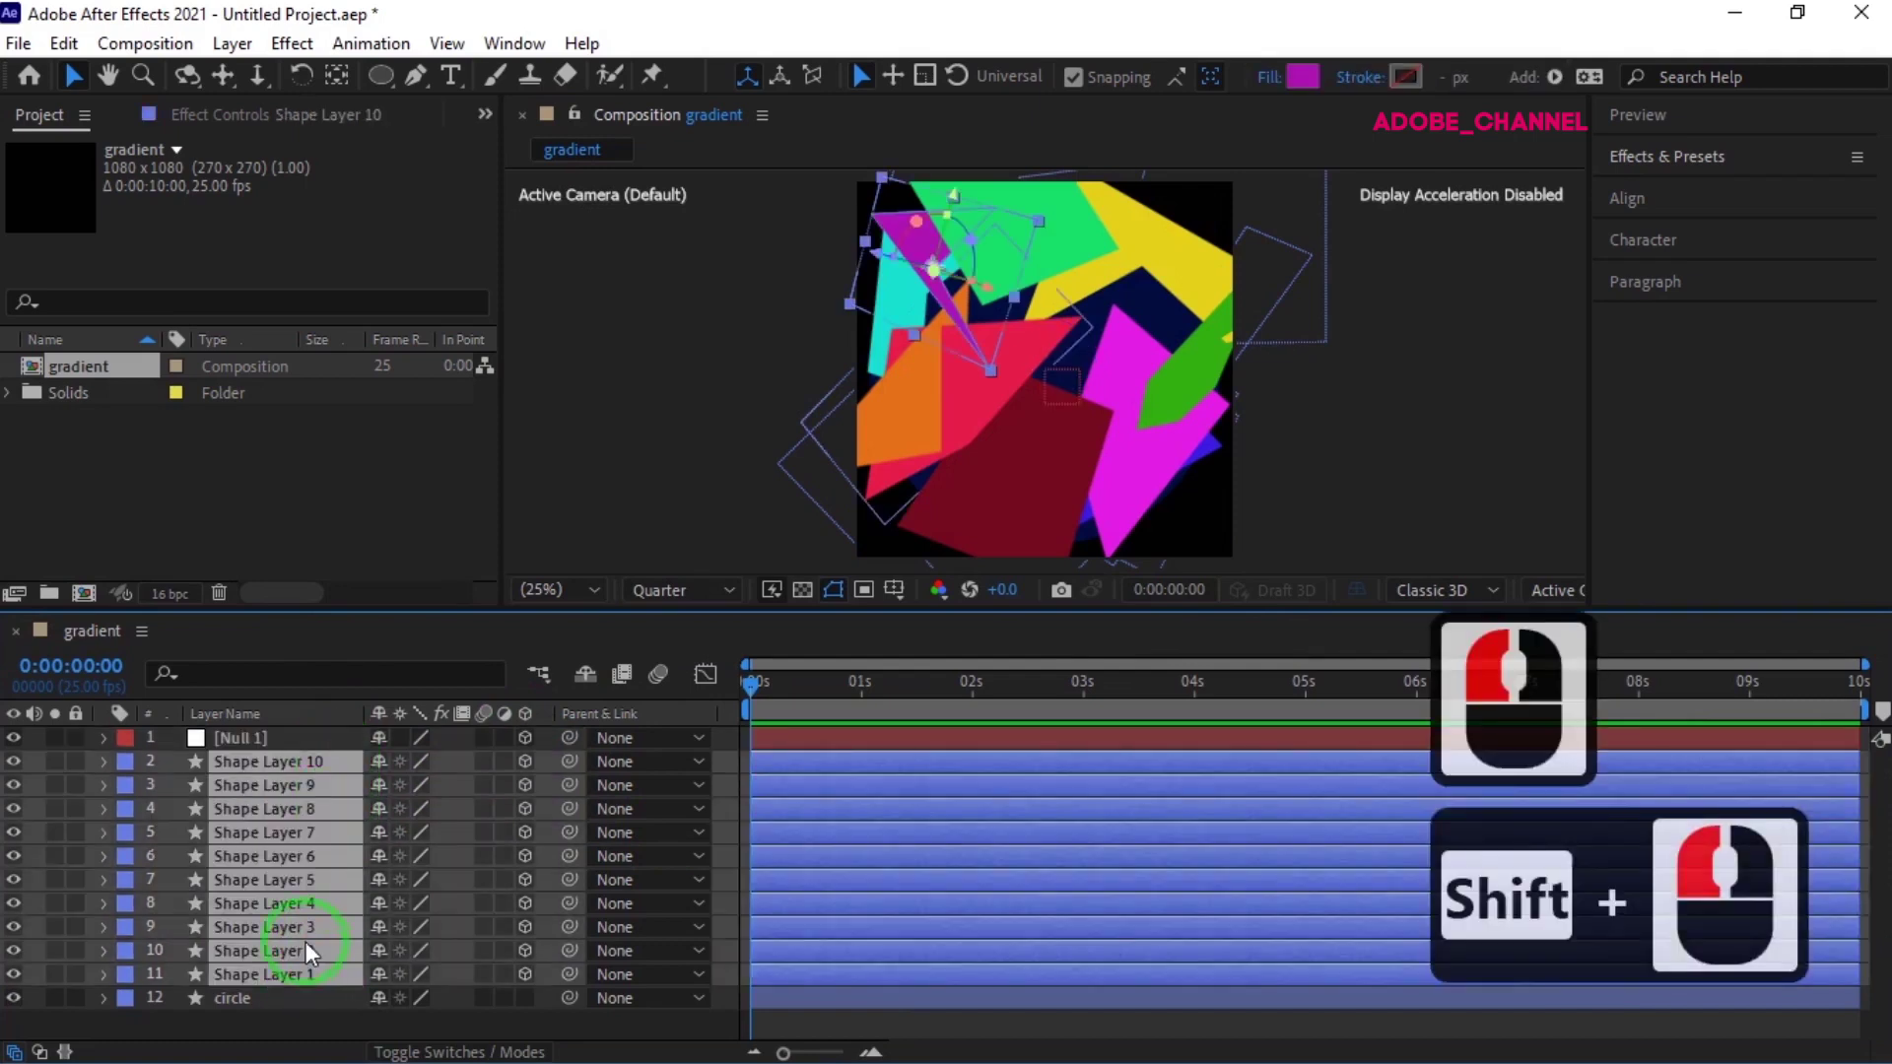
drag(569, 763, 280, 739)
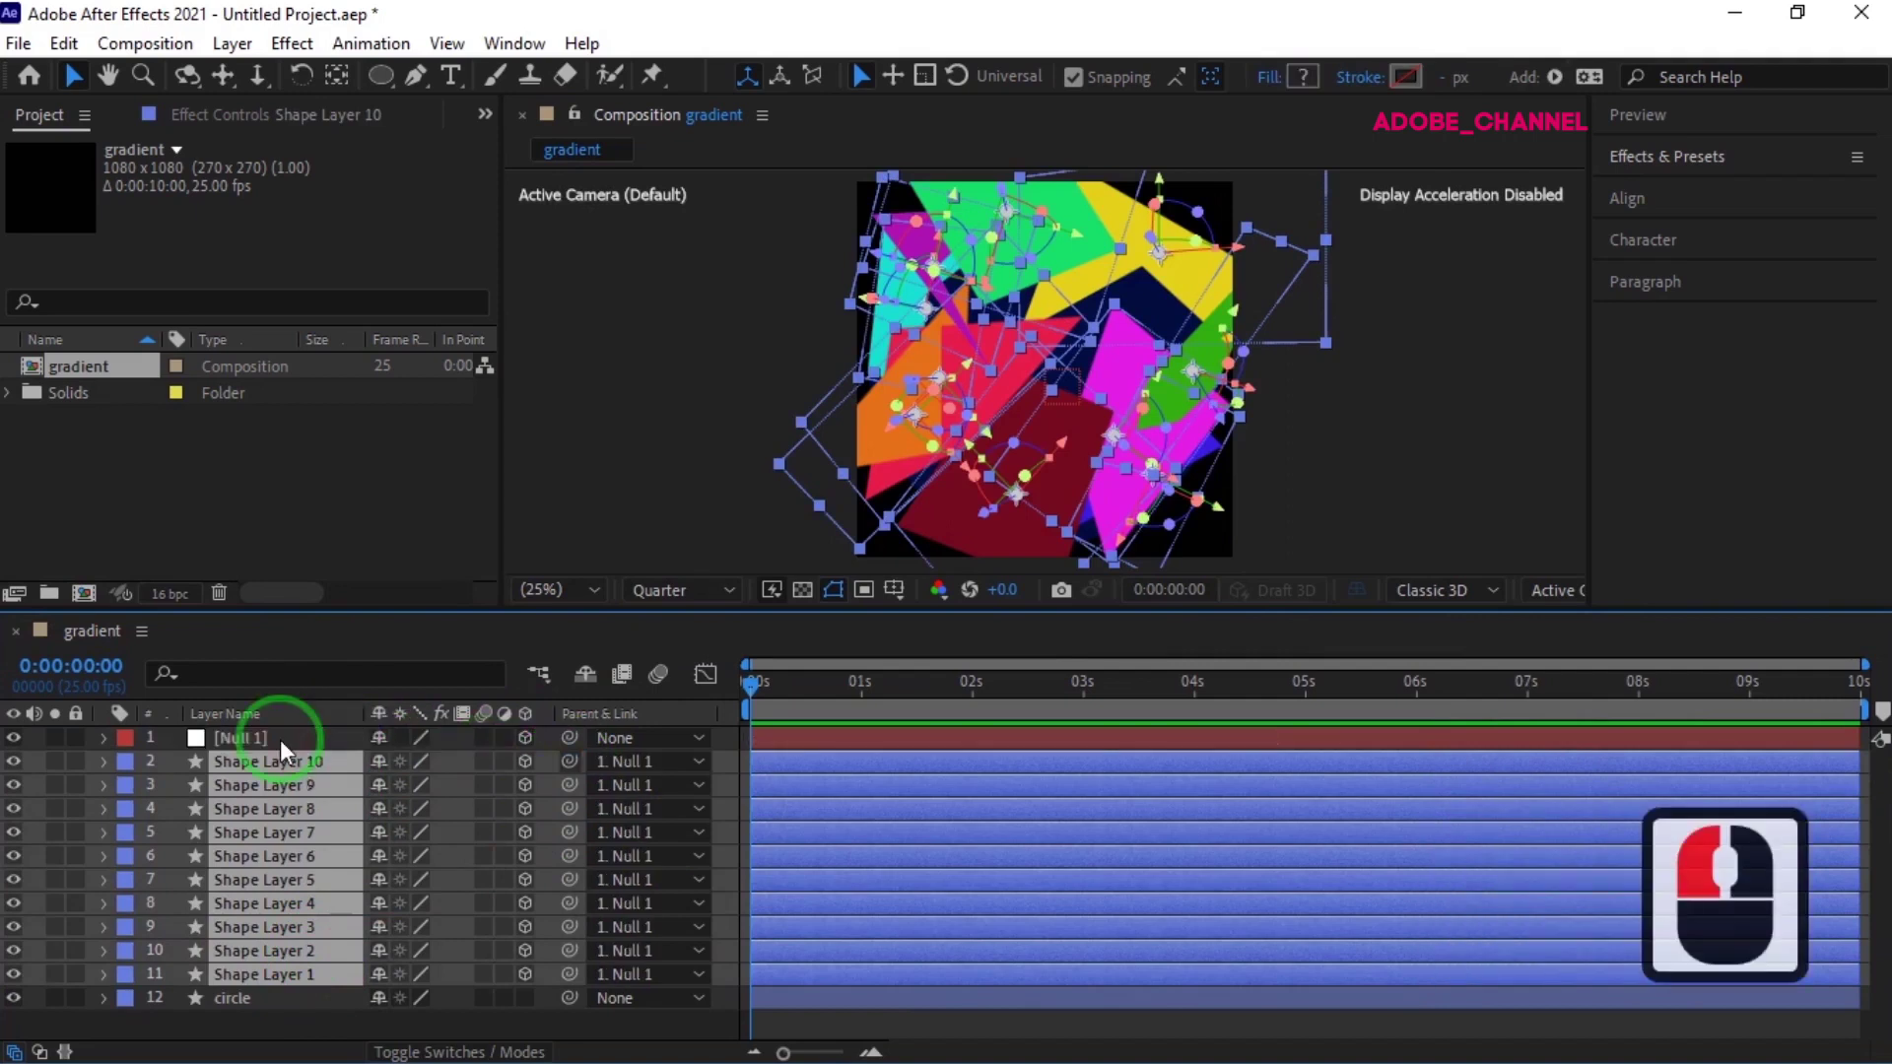
- Keyframe Null 1's Y Rotation from 0 at the composition's start to 4 full revolutions at 0:00:09:24
click(290, 737)
key(r)
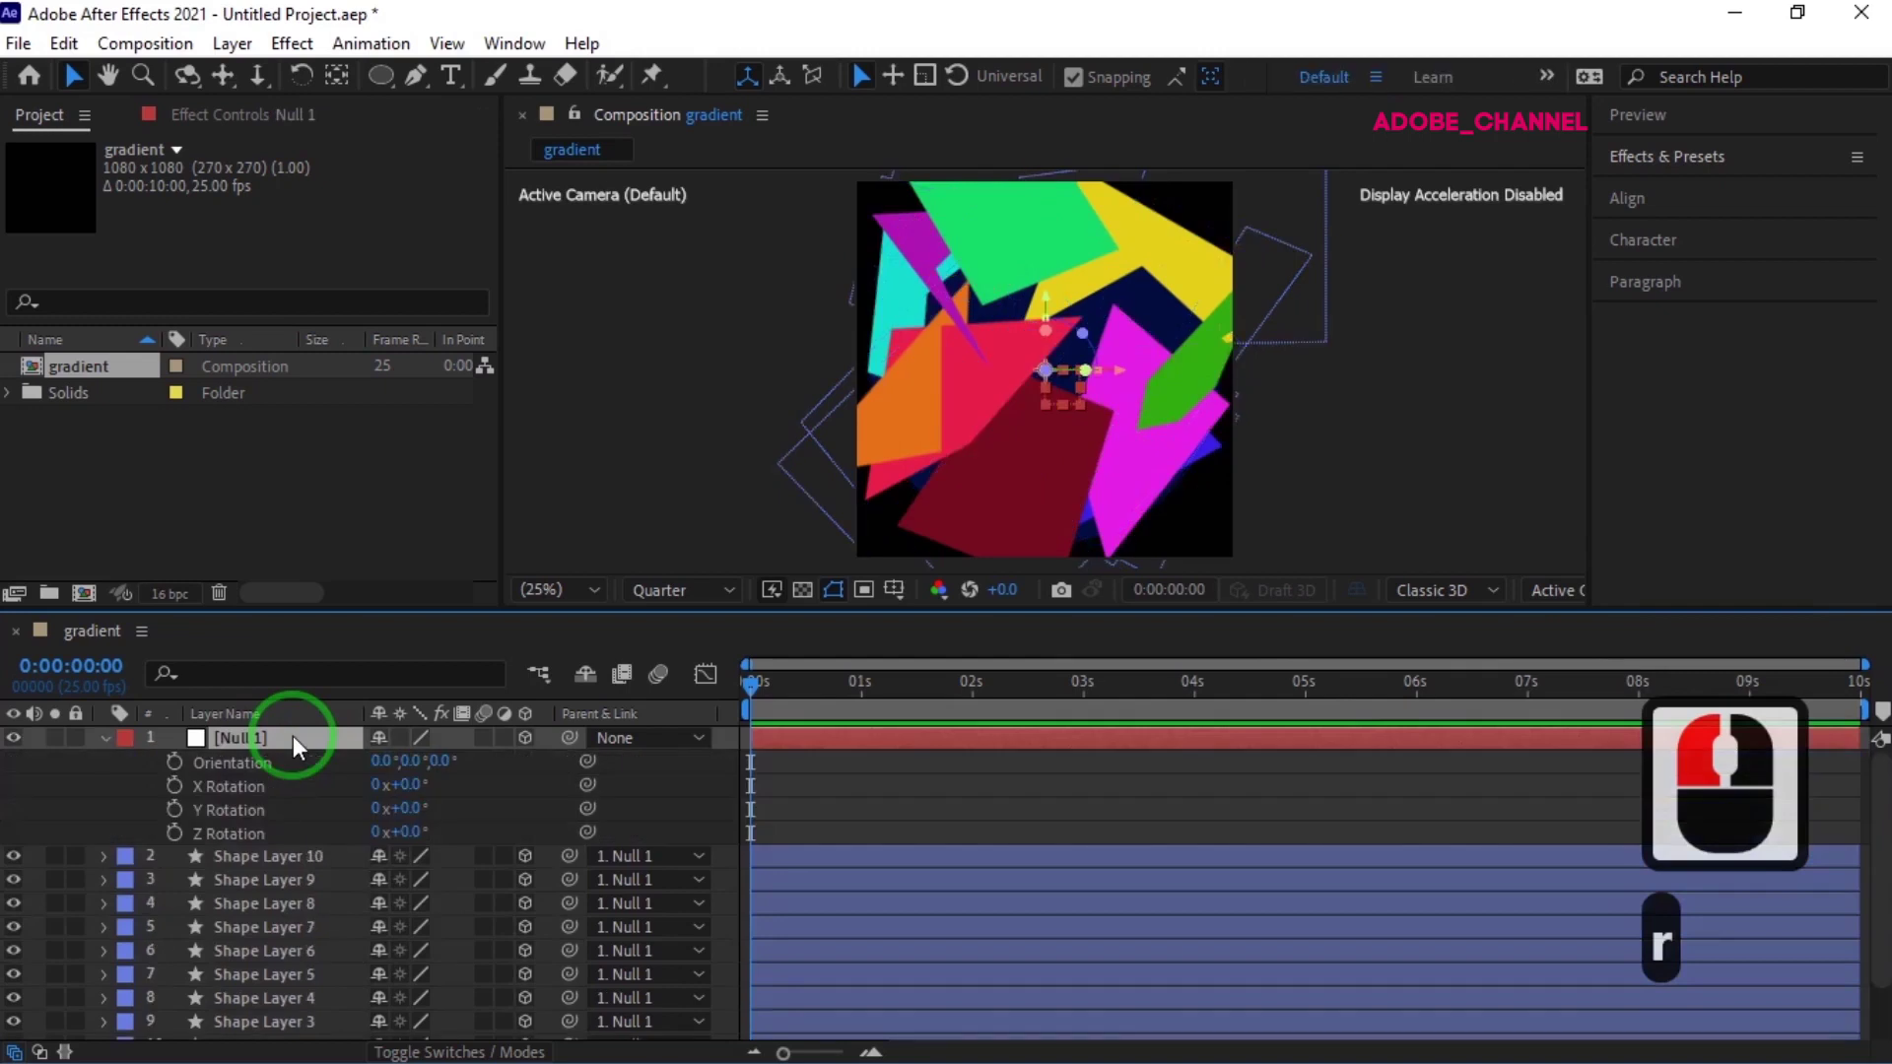
click(176, 810)
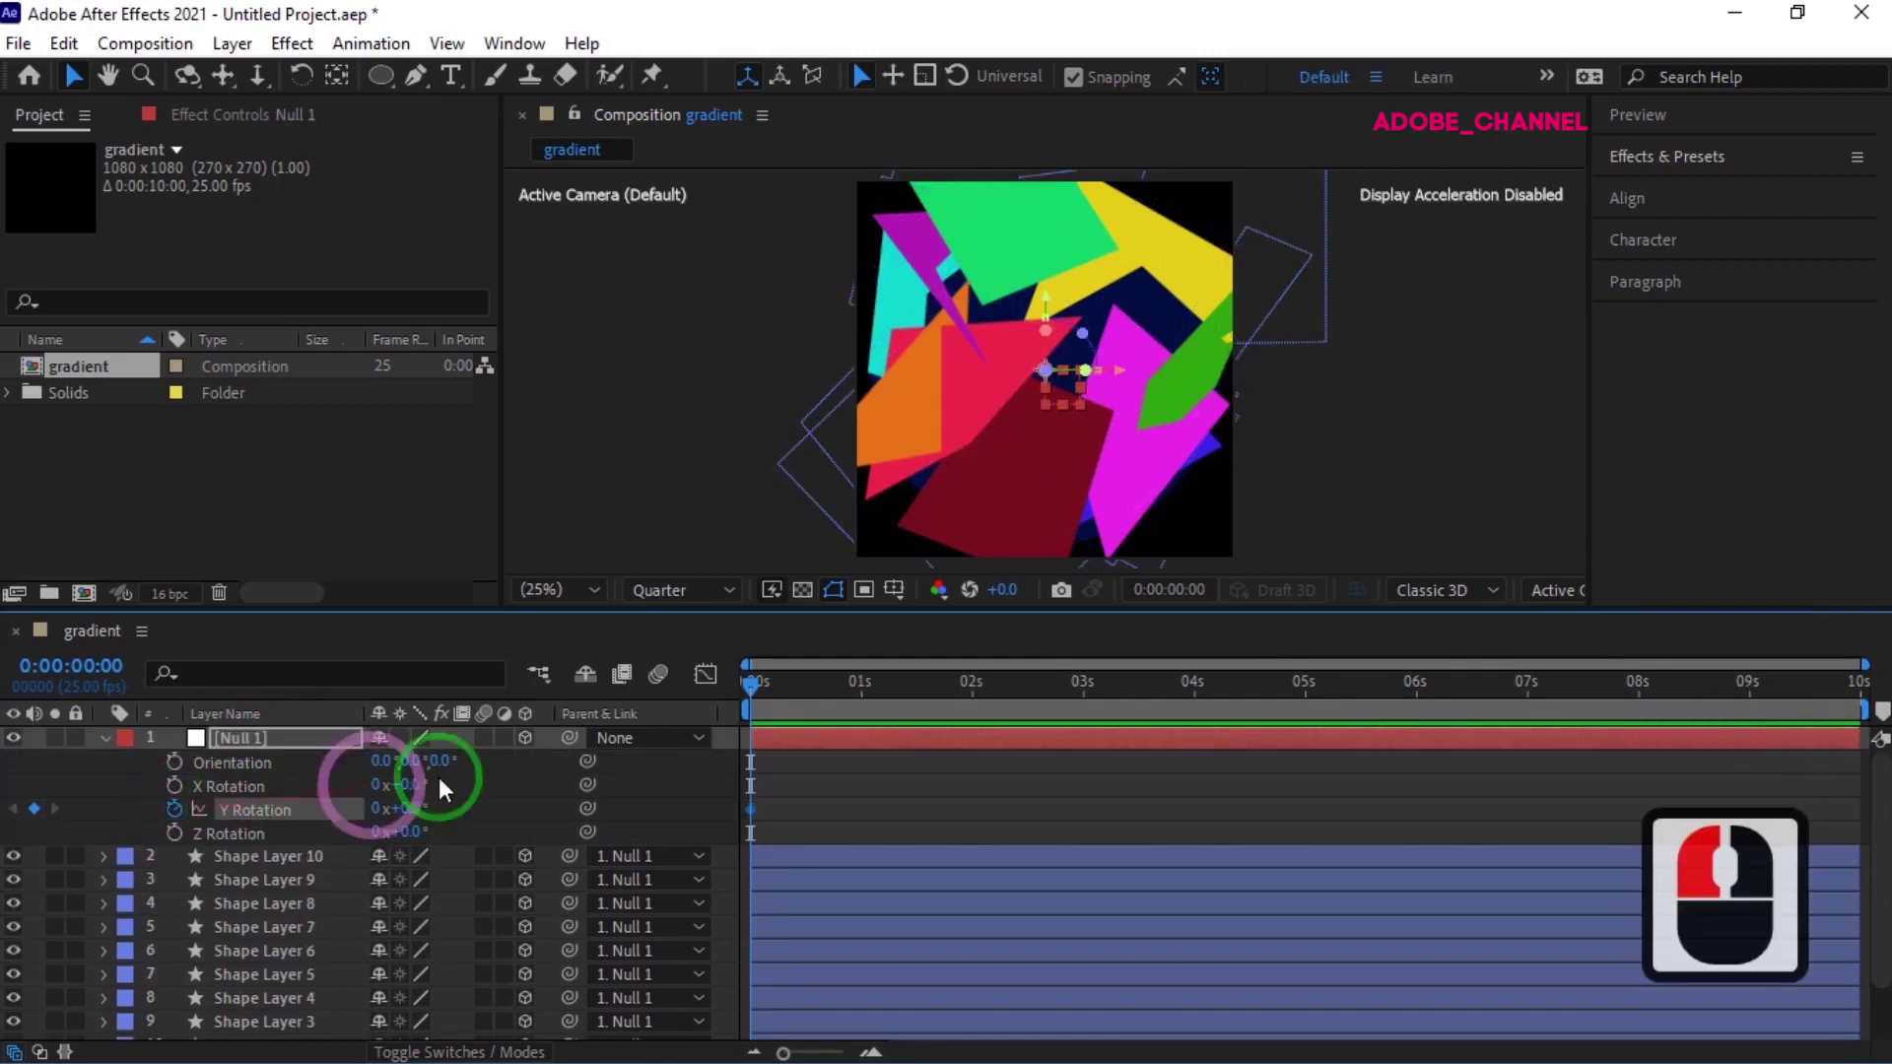
drag(755, 683, 1835, 676)
click(1869, 687)
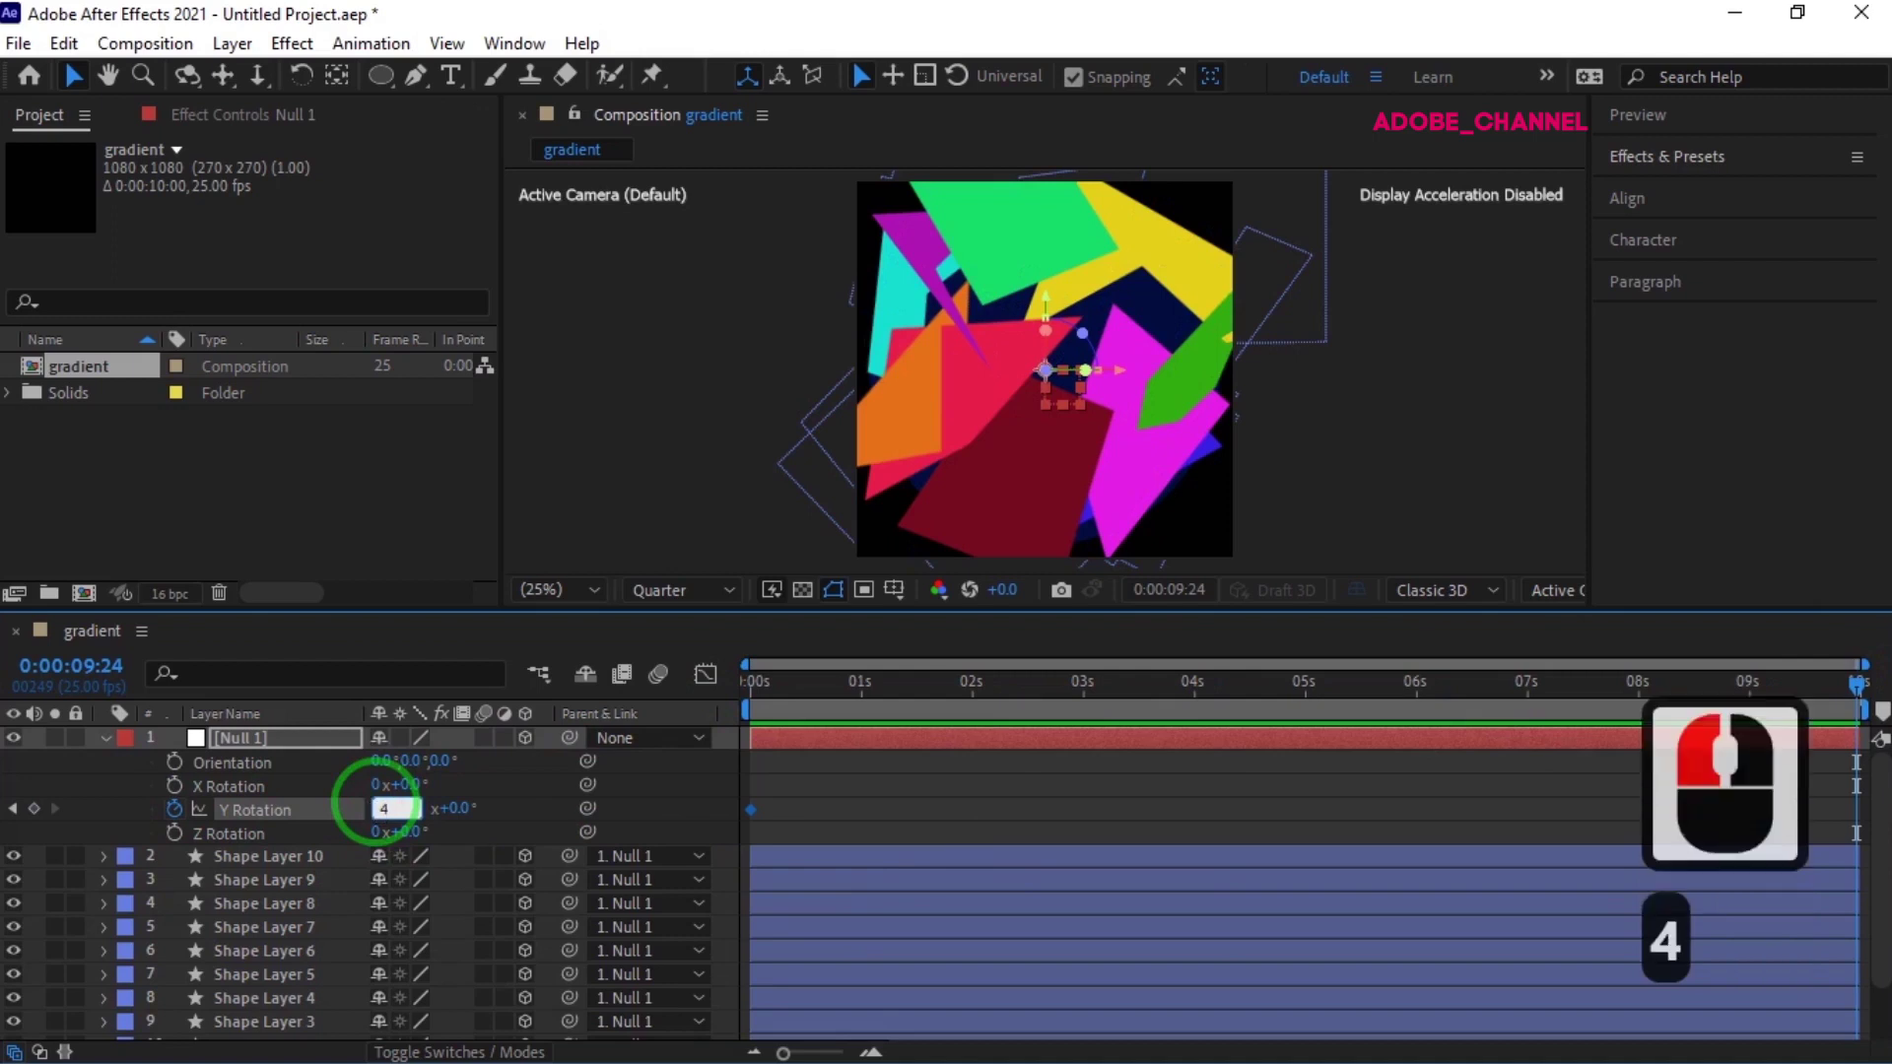
click(519, 810)
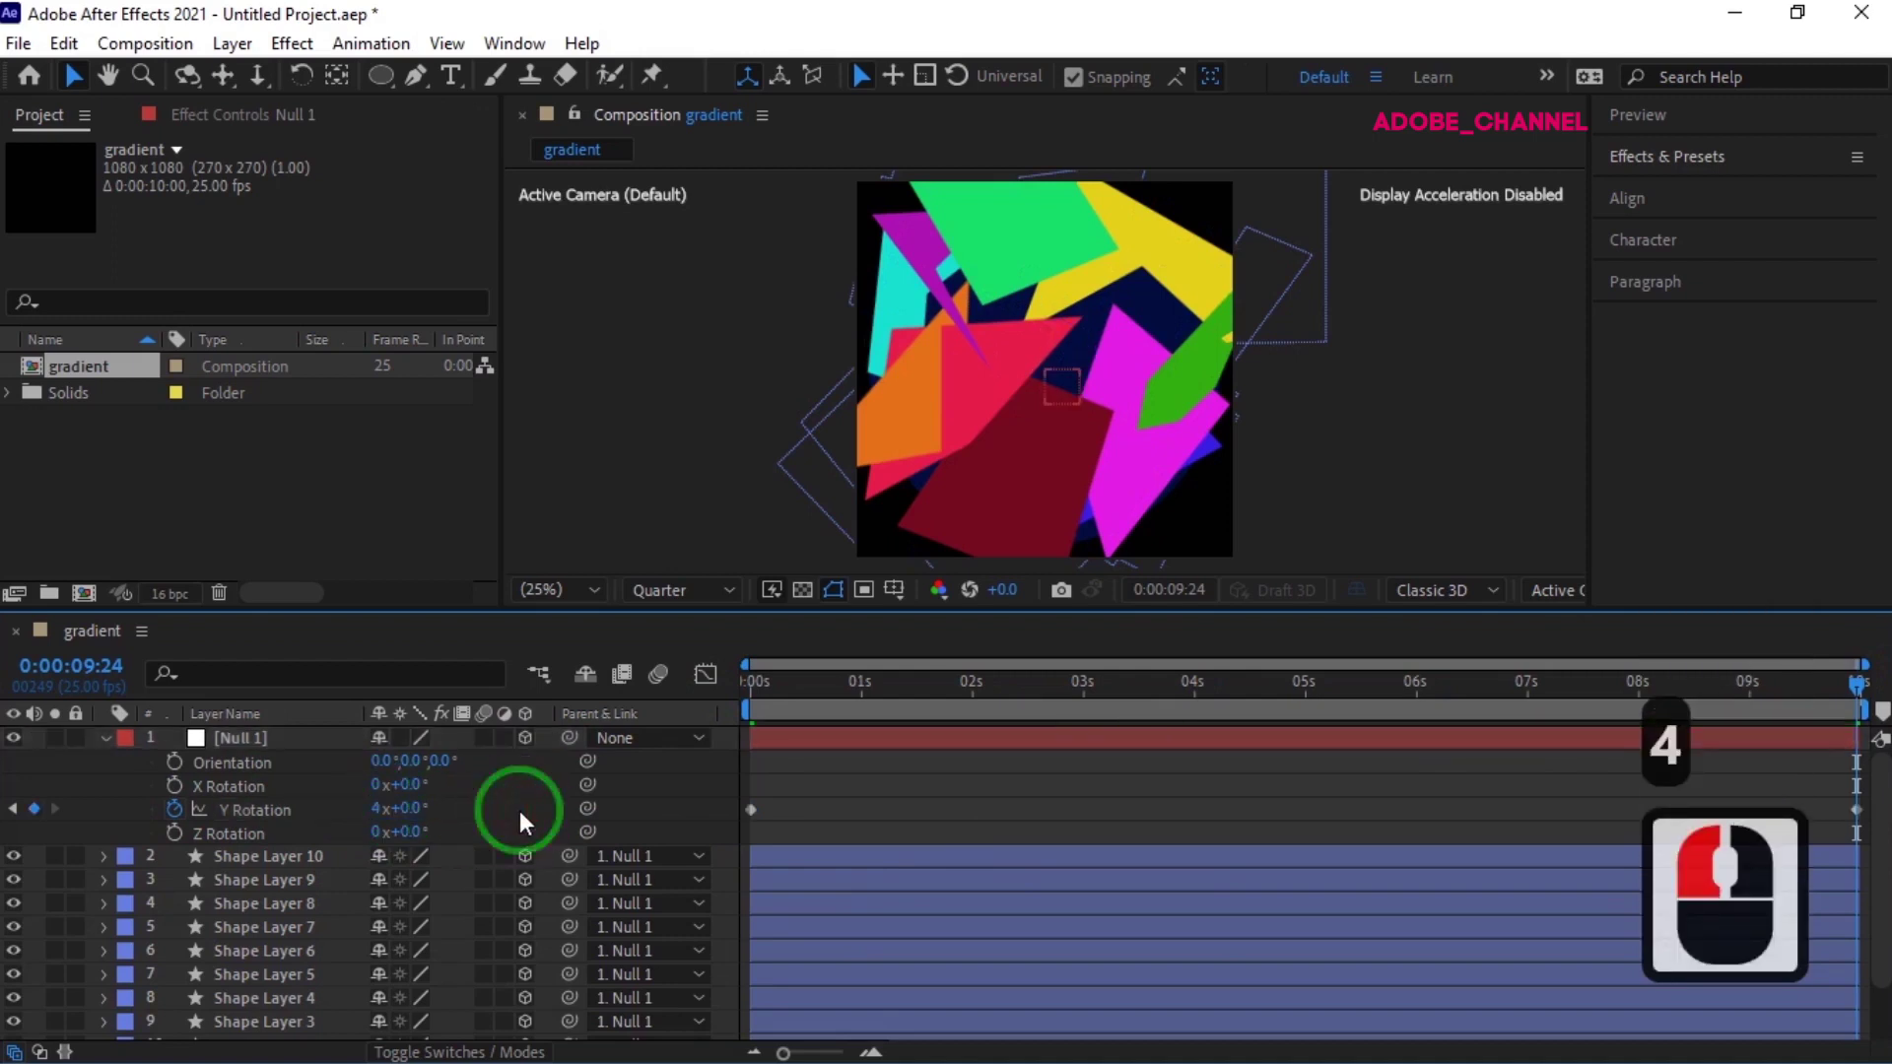
- At 0:00:01:20, set Shape Layer 10's X Rotation to 117°, Y Rotation to 30° and Z Rotation to 37°
click(757, 680)
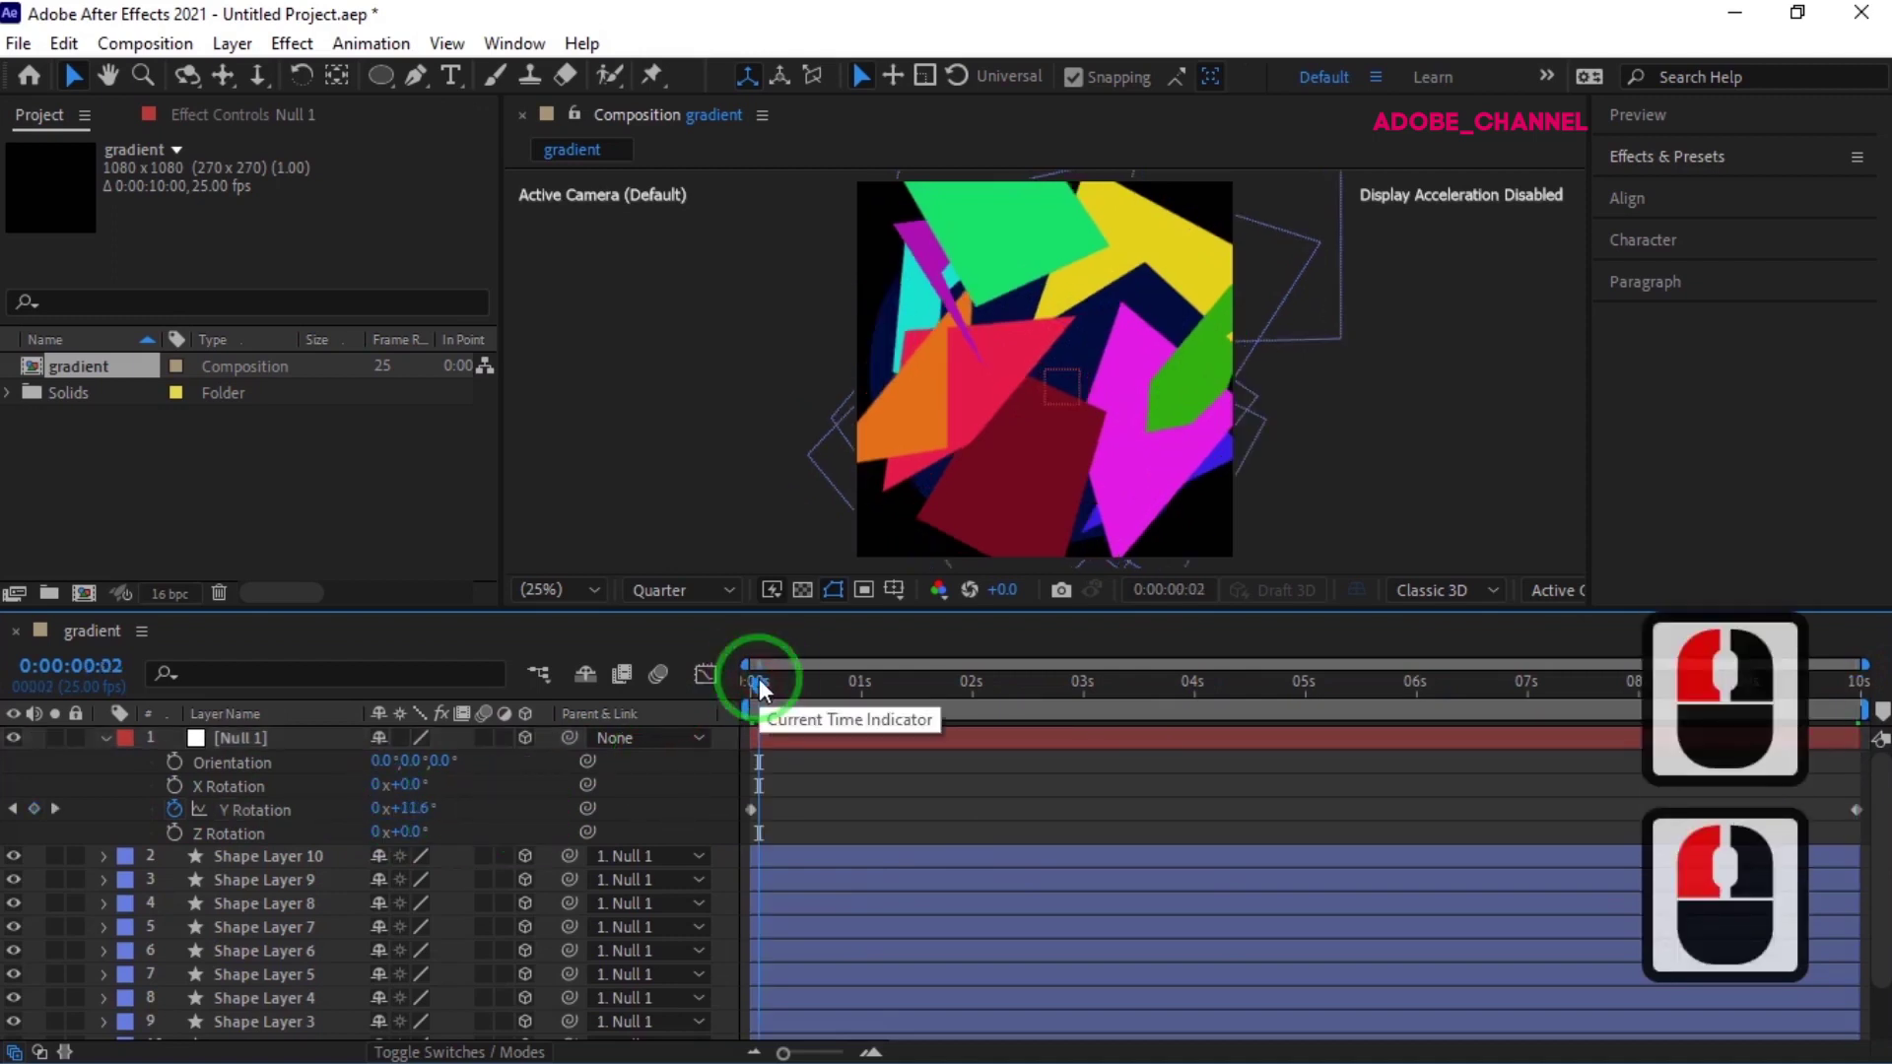
drag(761, 683, 952, 766)
click(264, 855)
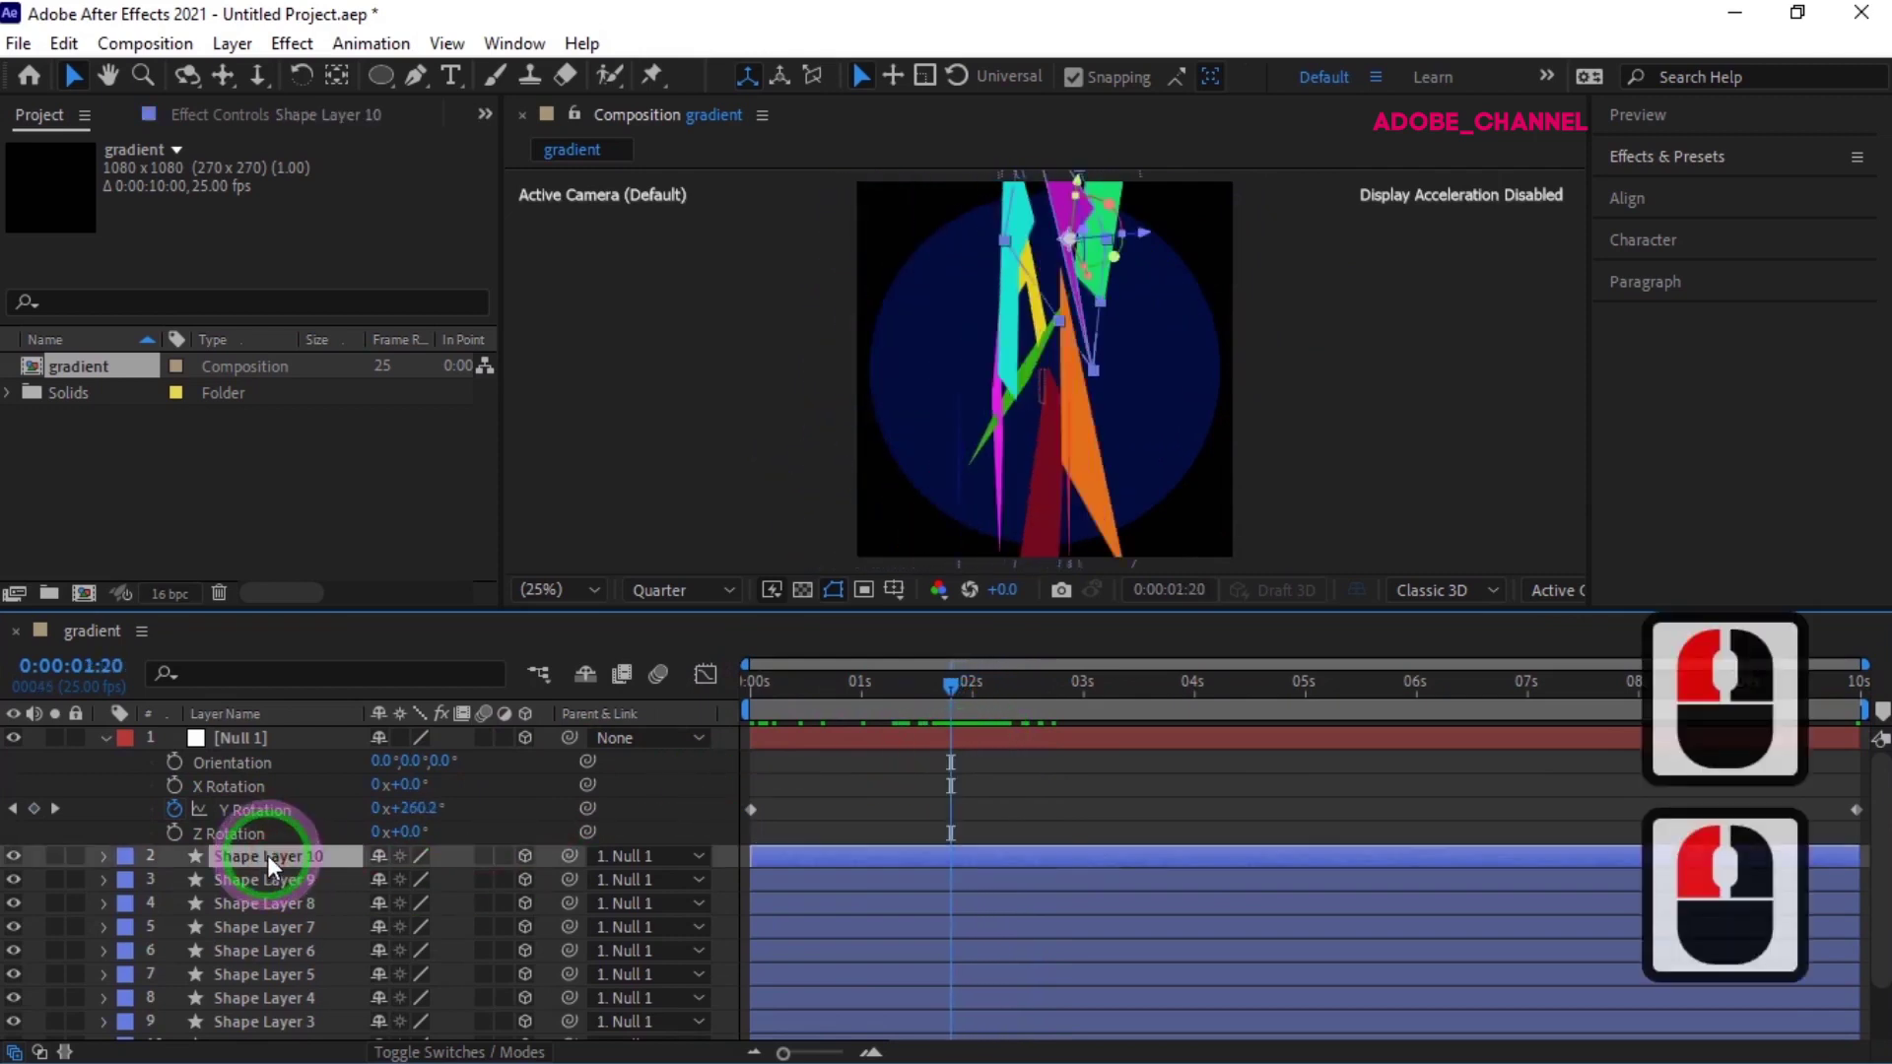
key(r)
drag(402, 948, 701, 927)
click(437, 904)
- Set Shape Layer 5's Y Rotation to -54° and Z Rotation to 138°
scroll(375, 923, down, 4)
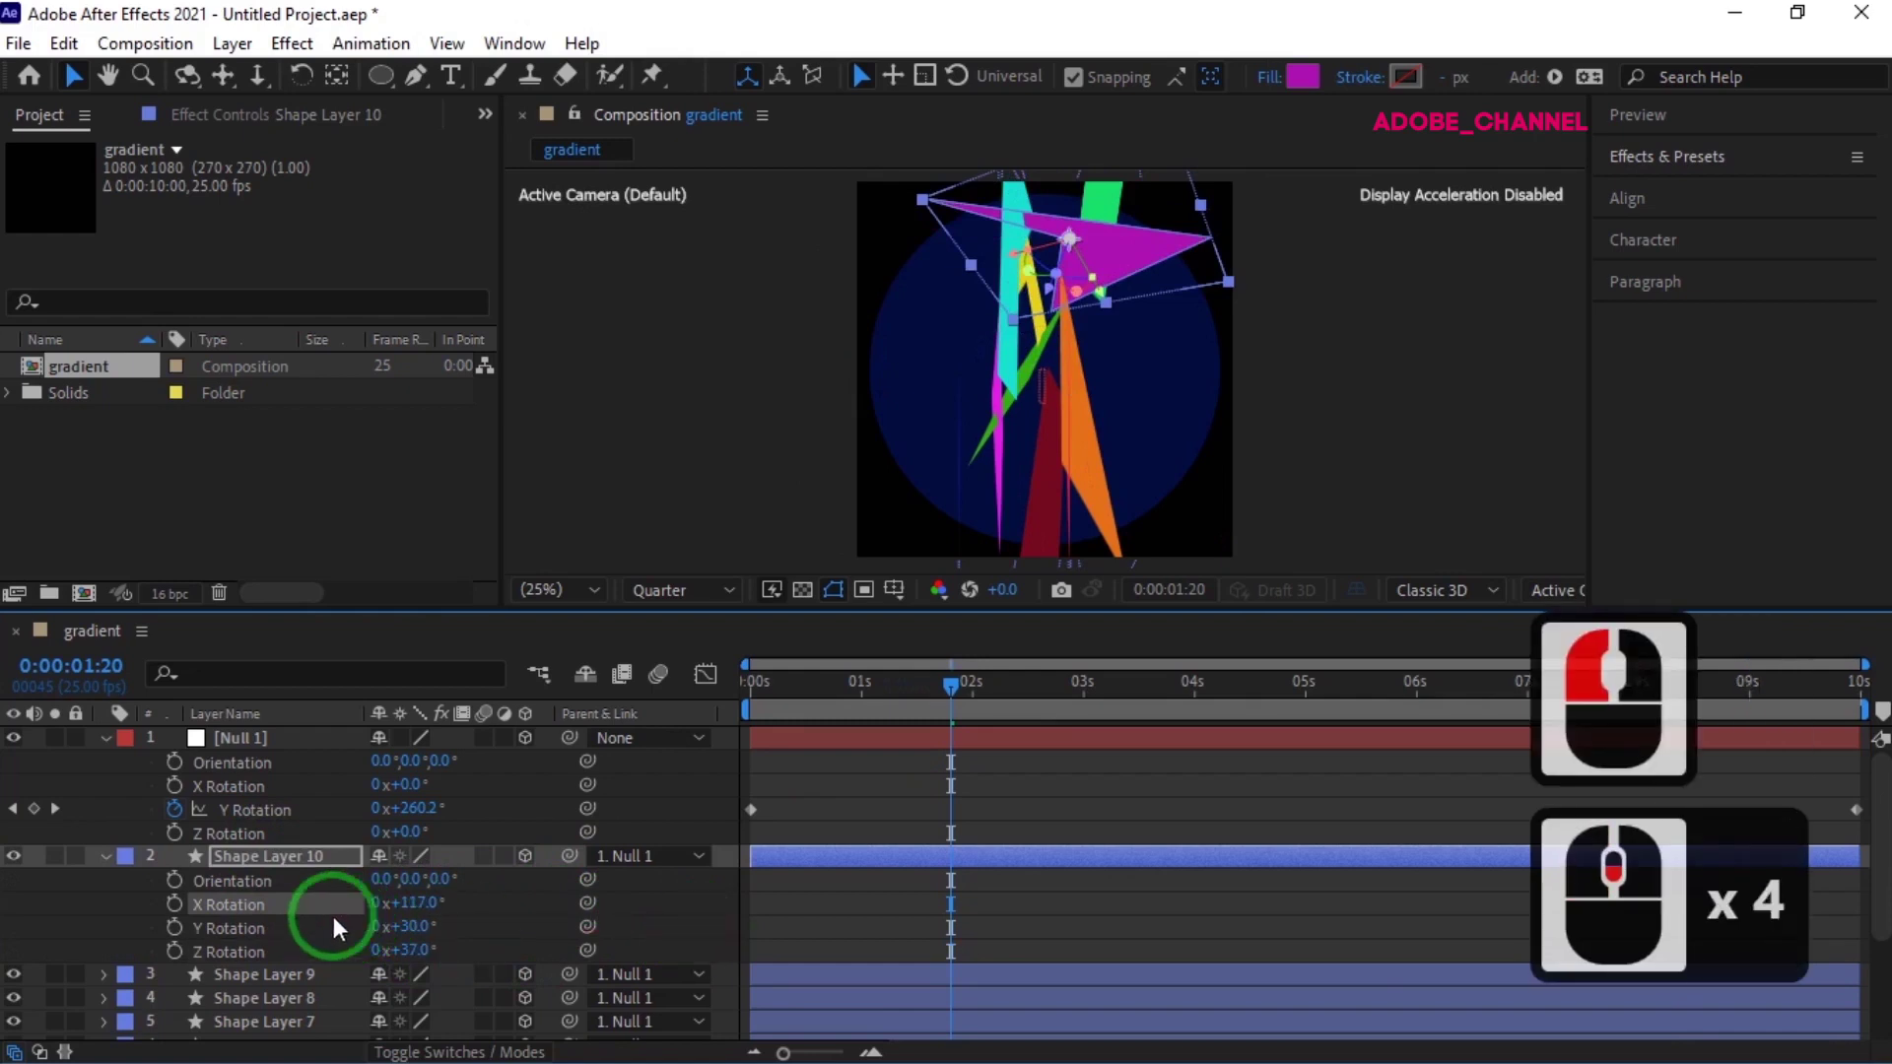
click(298, 908)
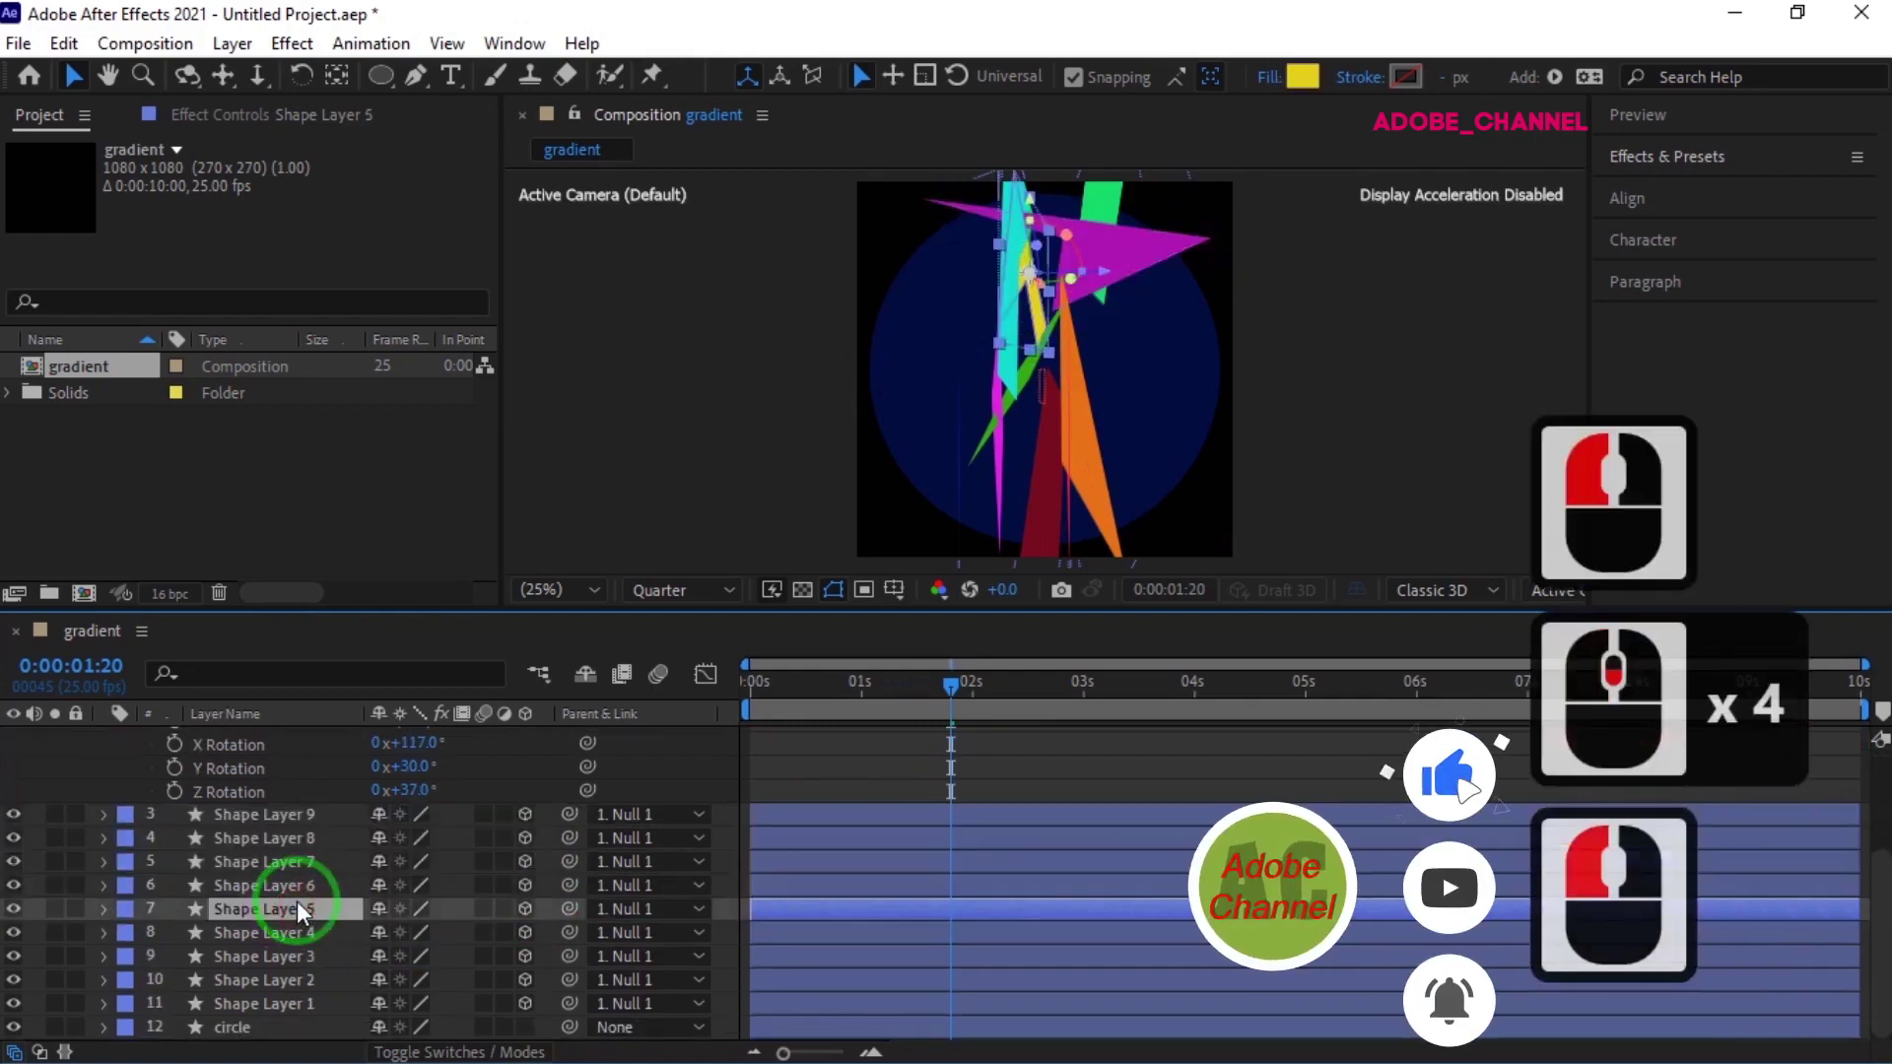
key(r)
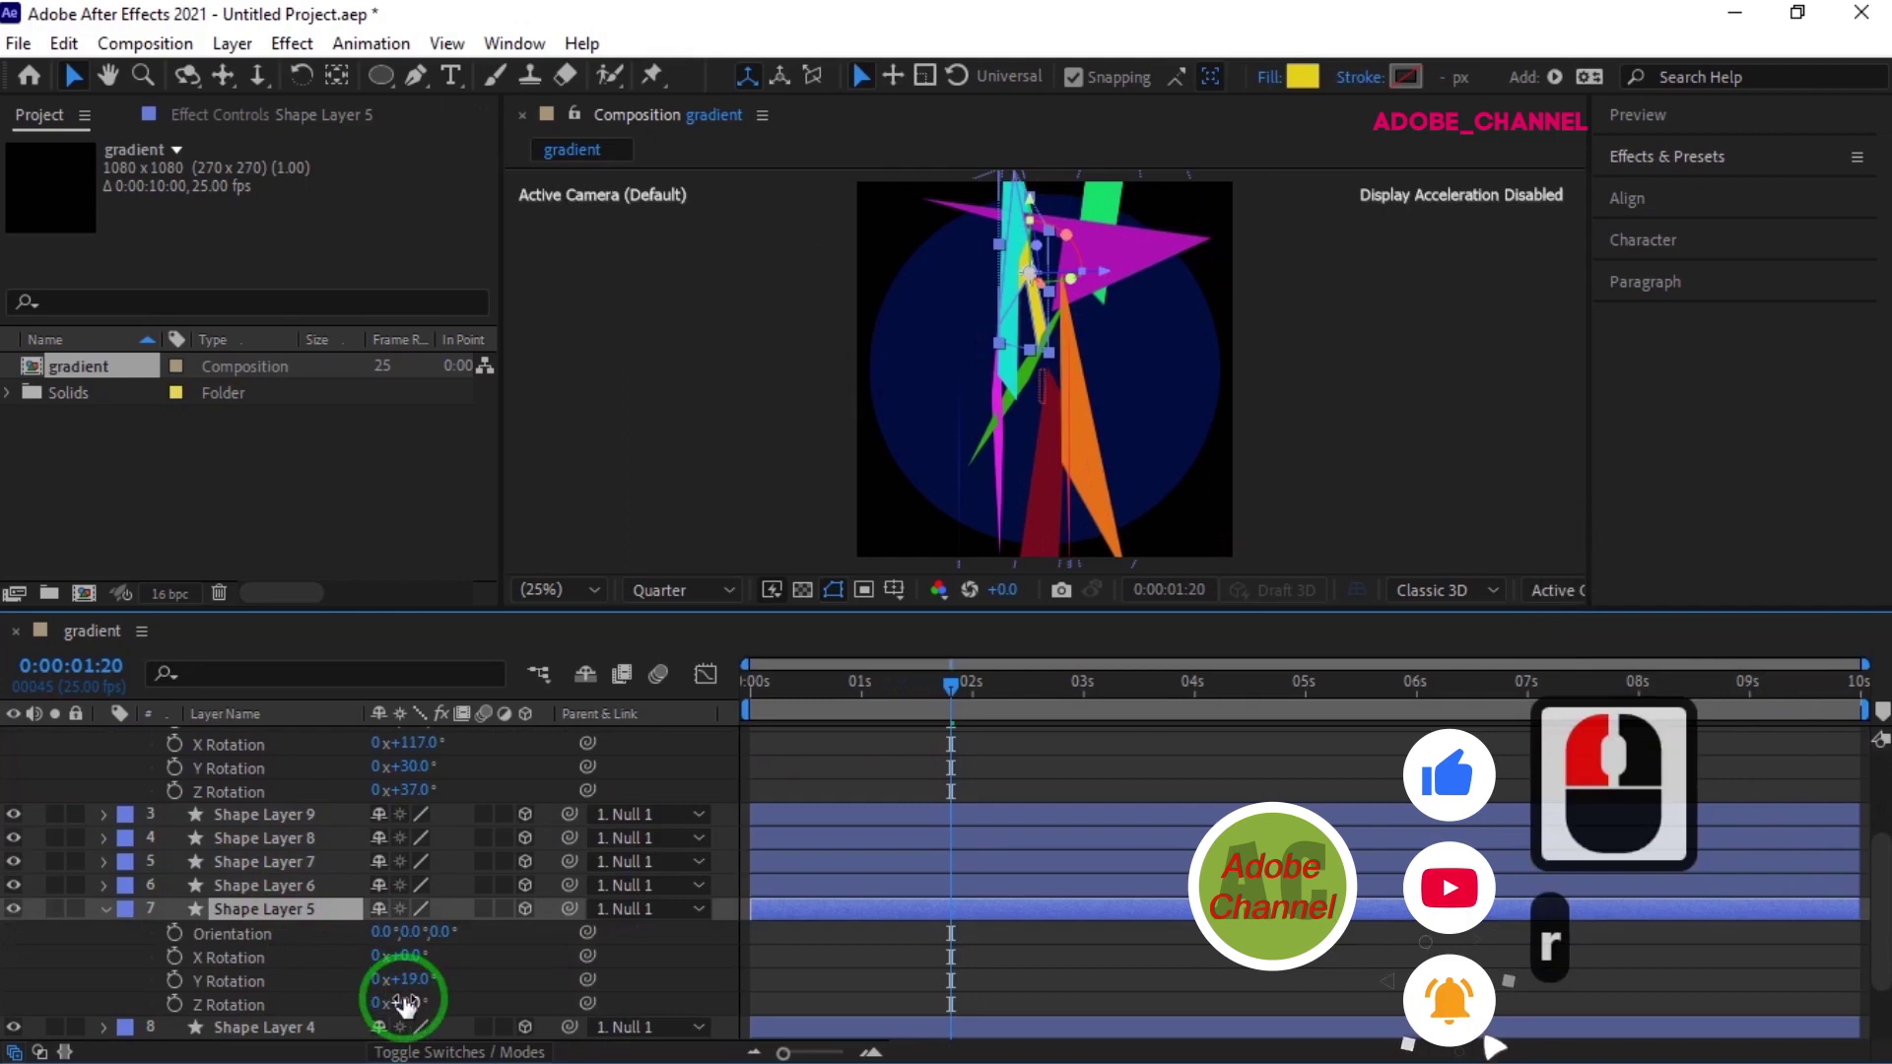
drag(401, 1001, 218, 973)
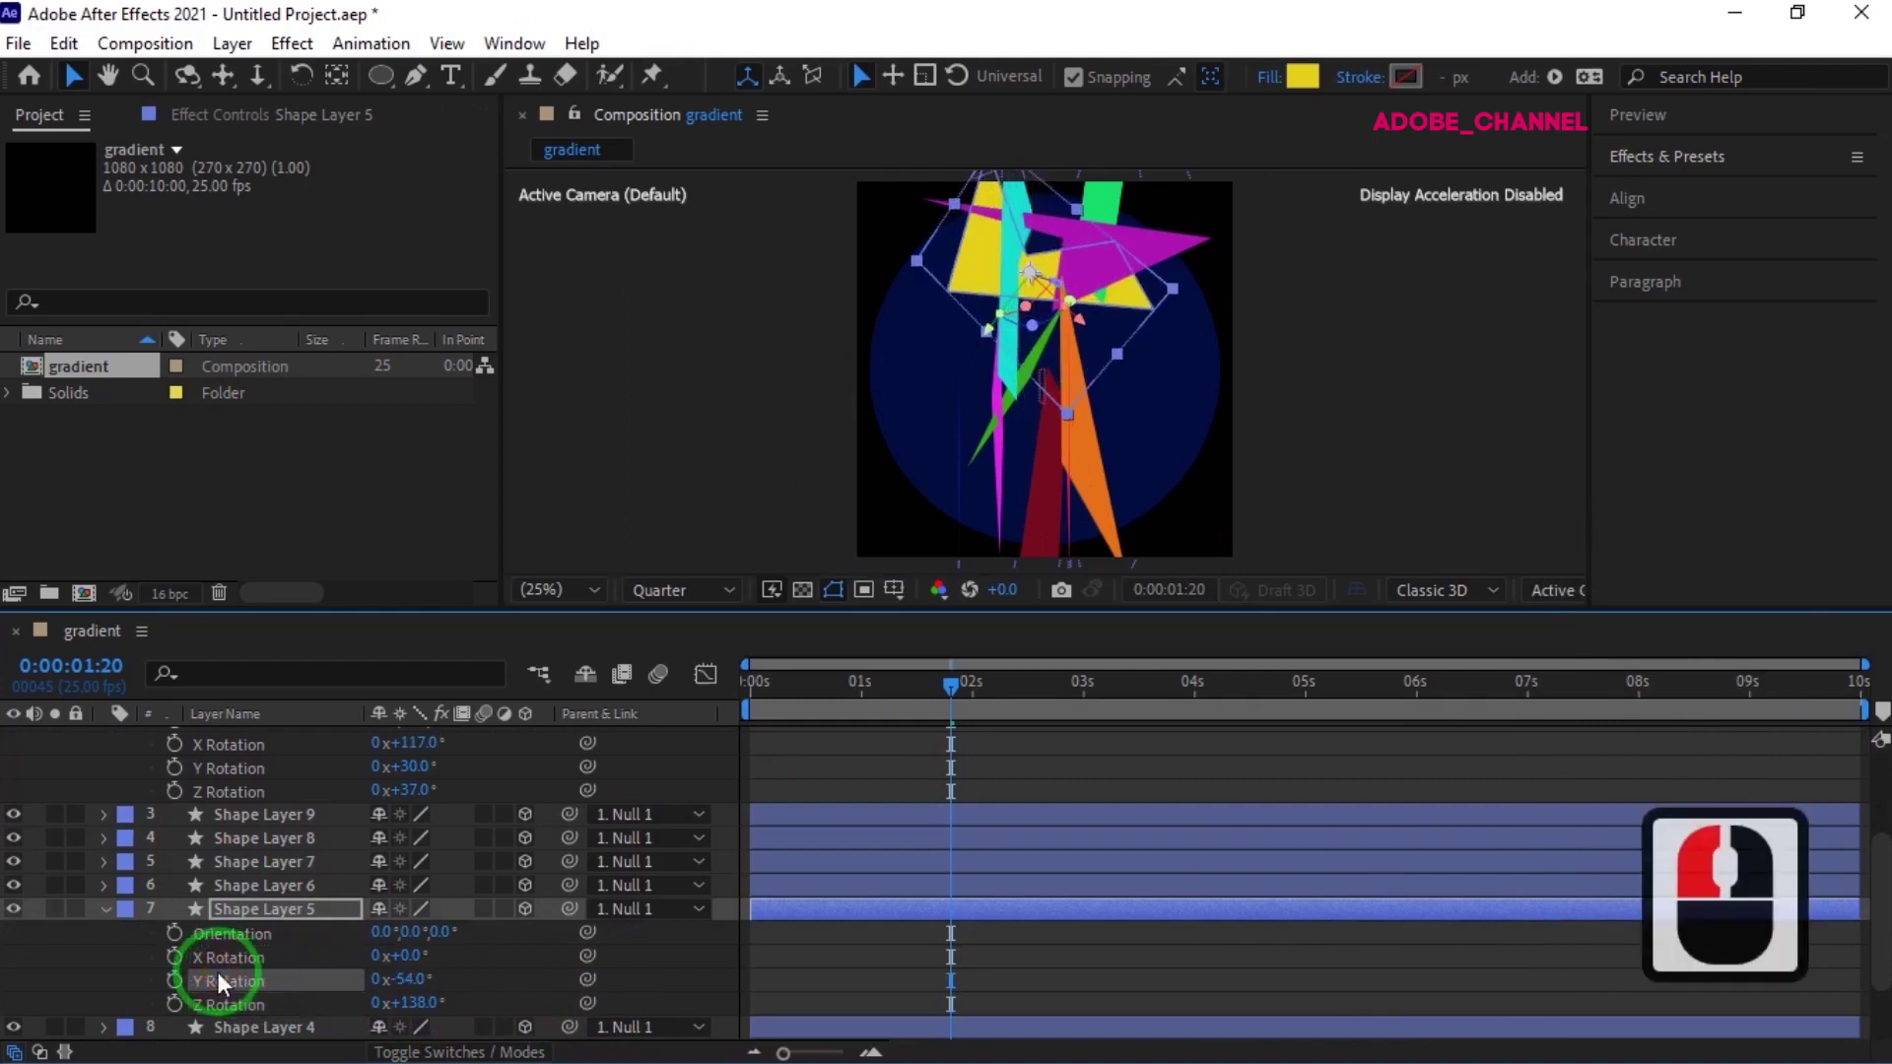
- Set Shape Layer 7's Y Rotation to 108°
click(284, 863)
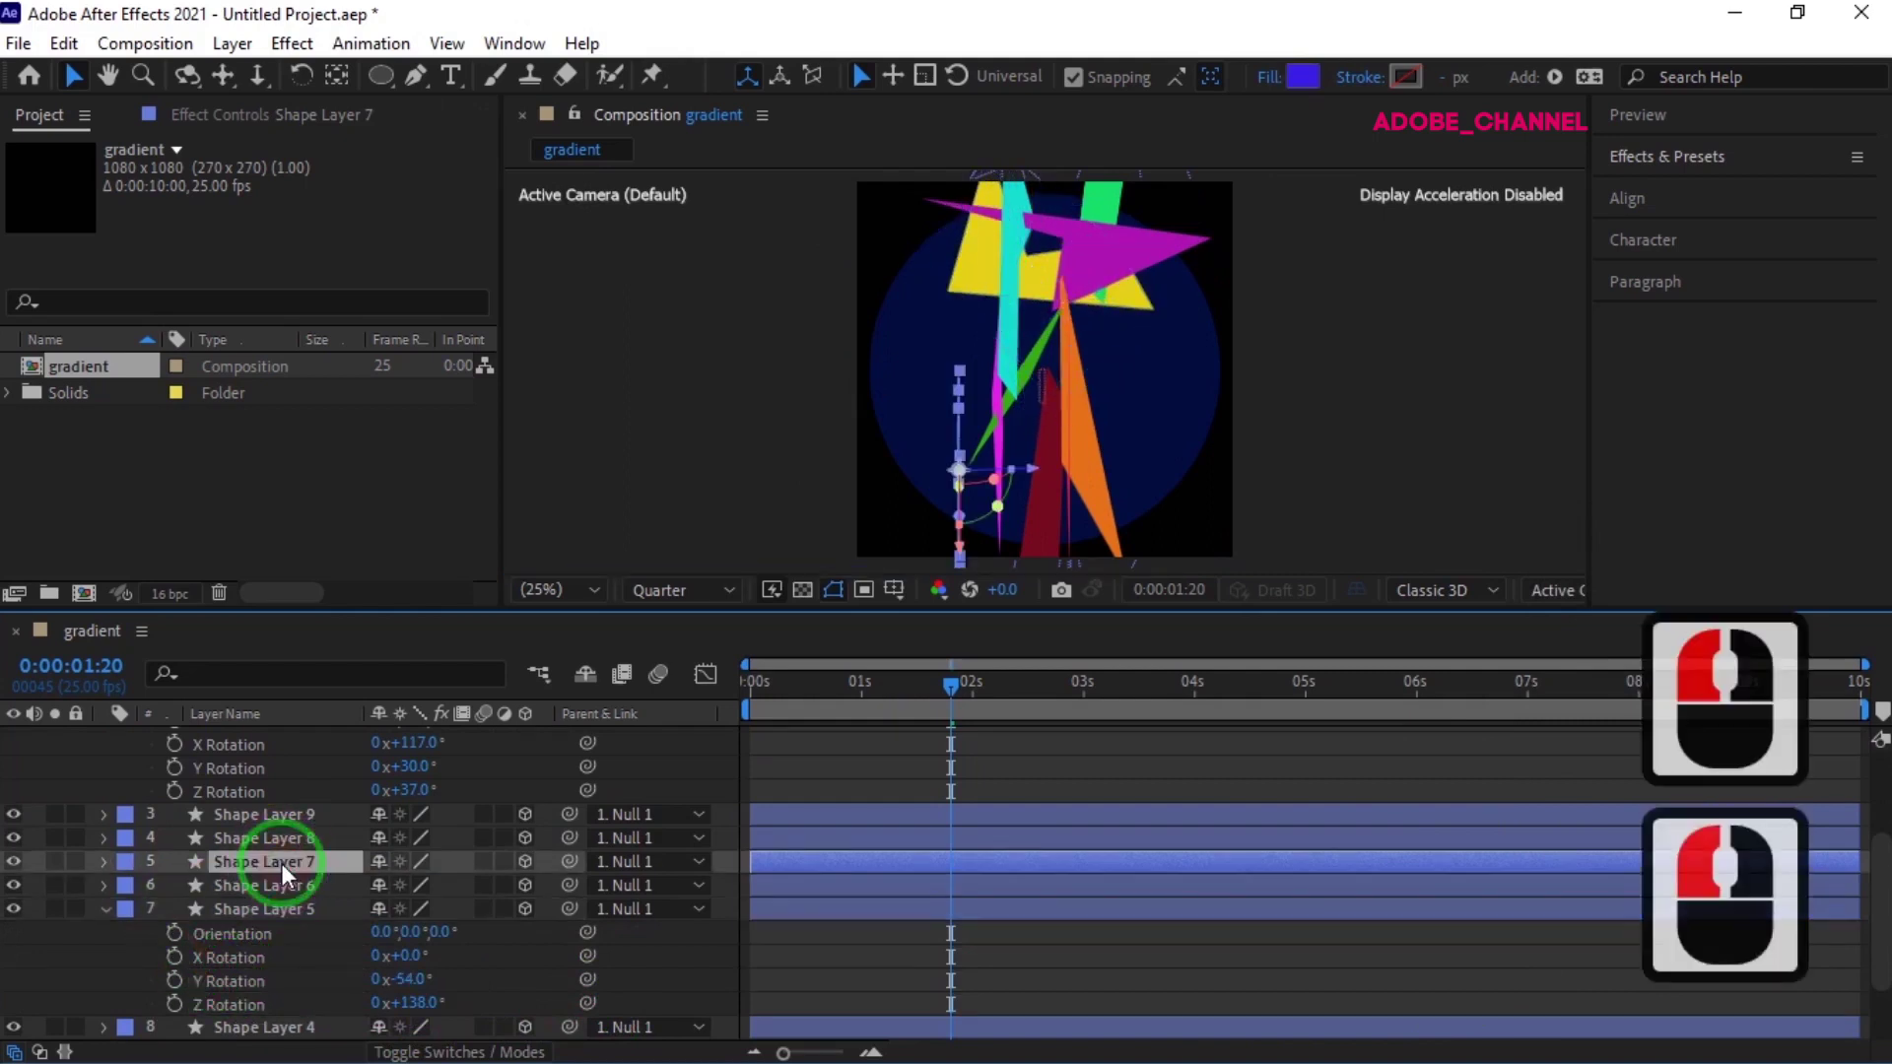
key(r)
drag(414, 941, 576, 946)
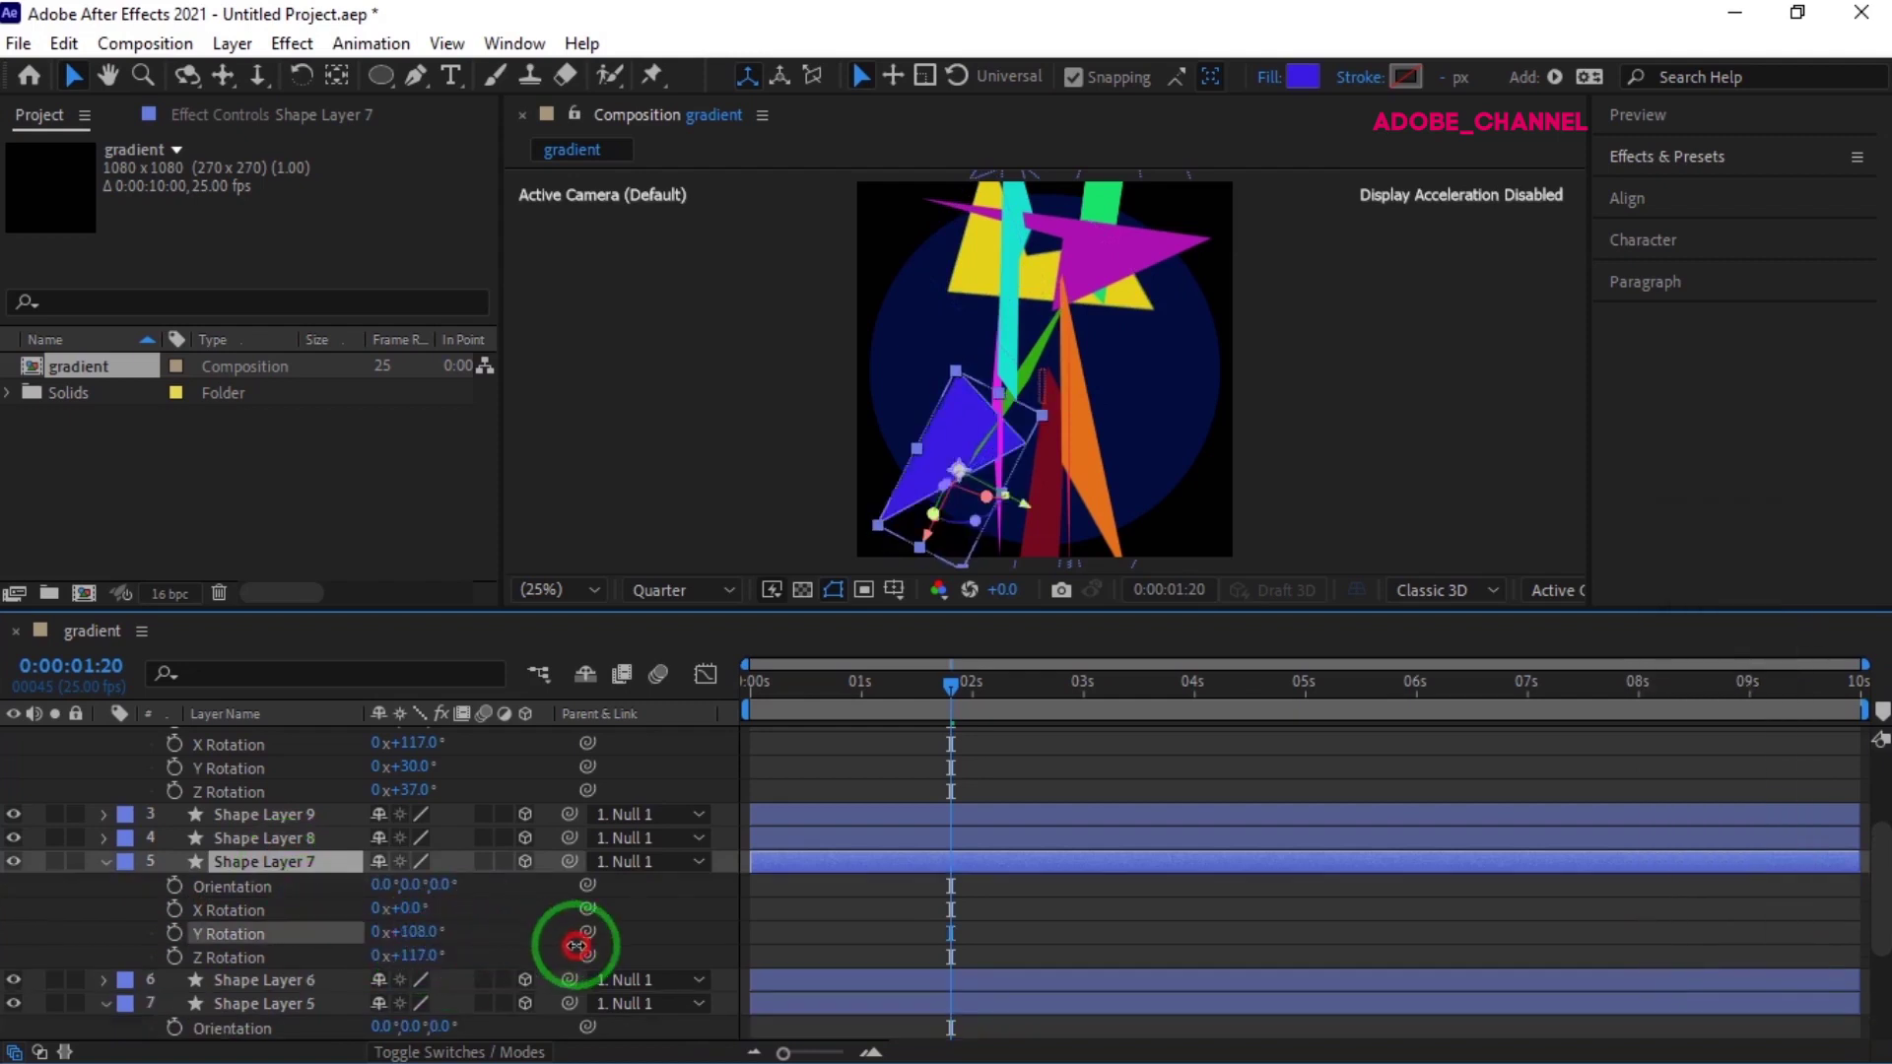
click(513, 954)
- Set Shape Layer 3's Y Rotation to 65° and Z Rotation to -179°
scroll(286, 892, down, 2)
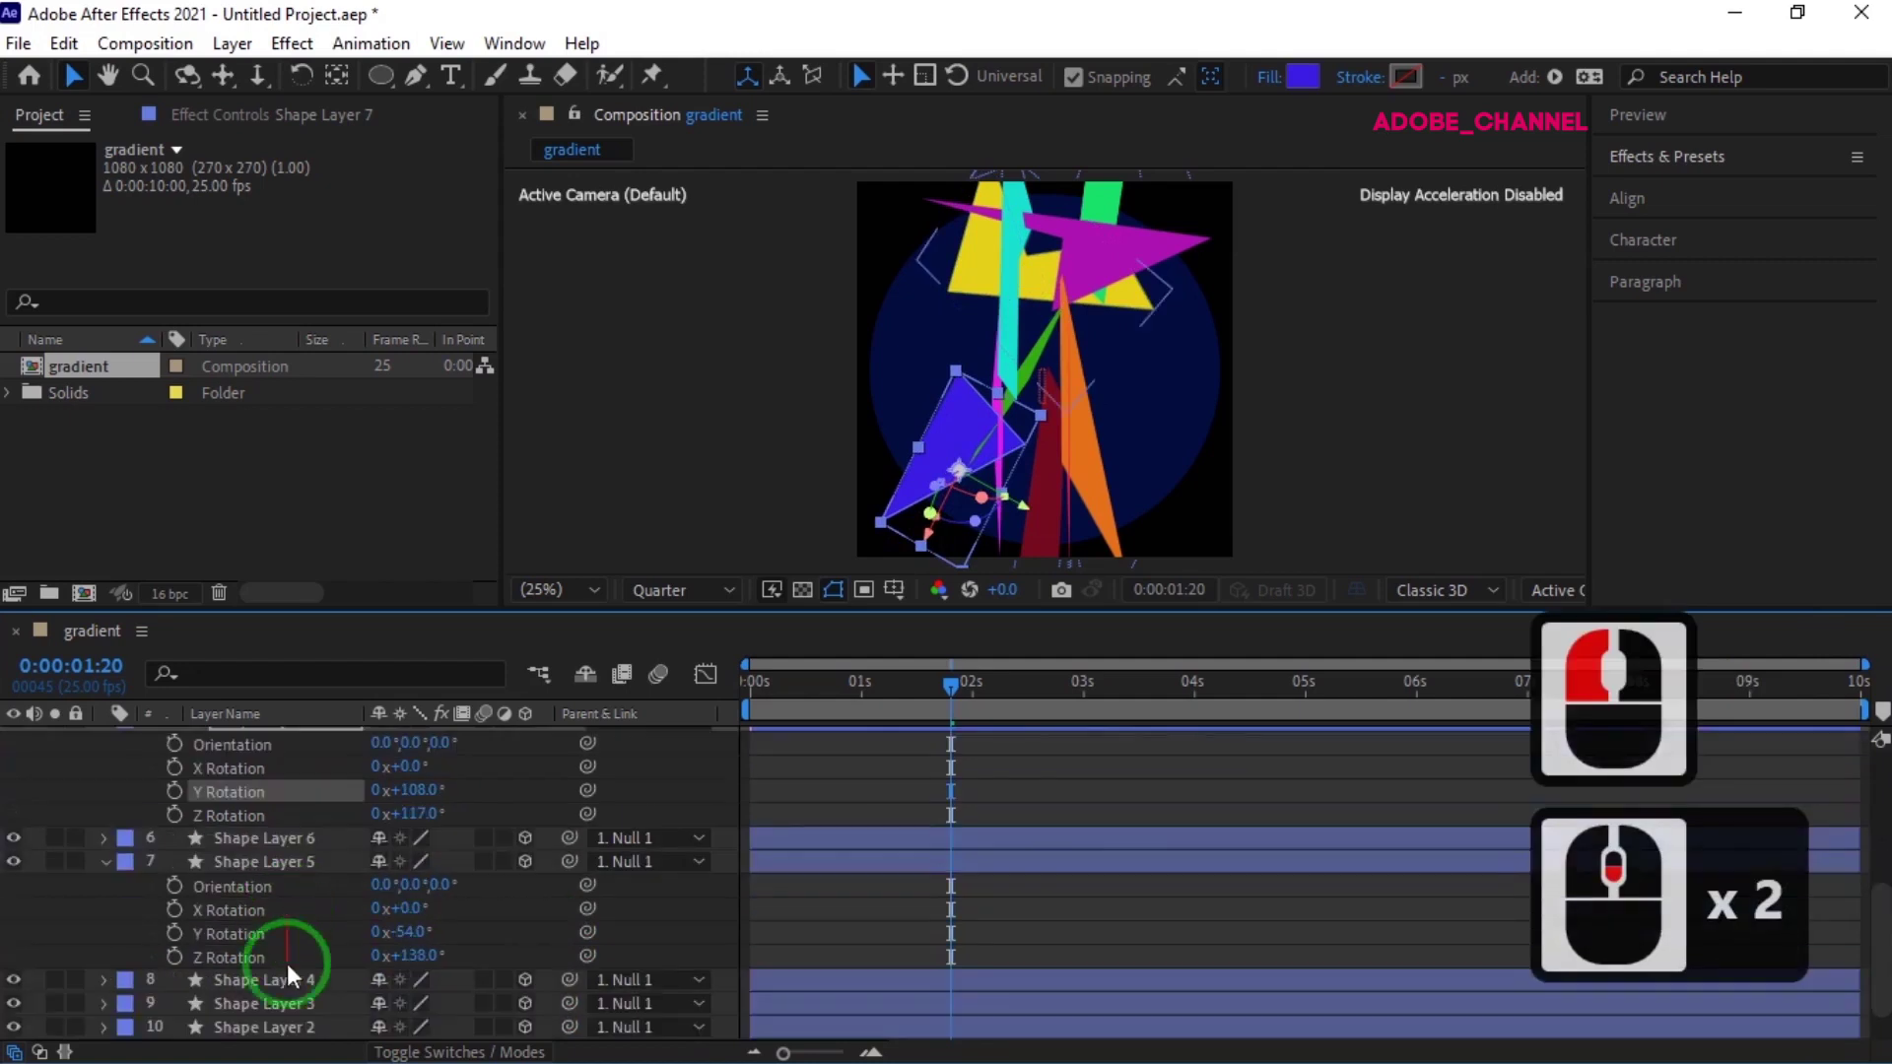
click(285, 1003)
key(r)
scroll(290, 991, down, 4)
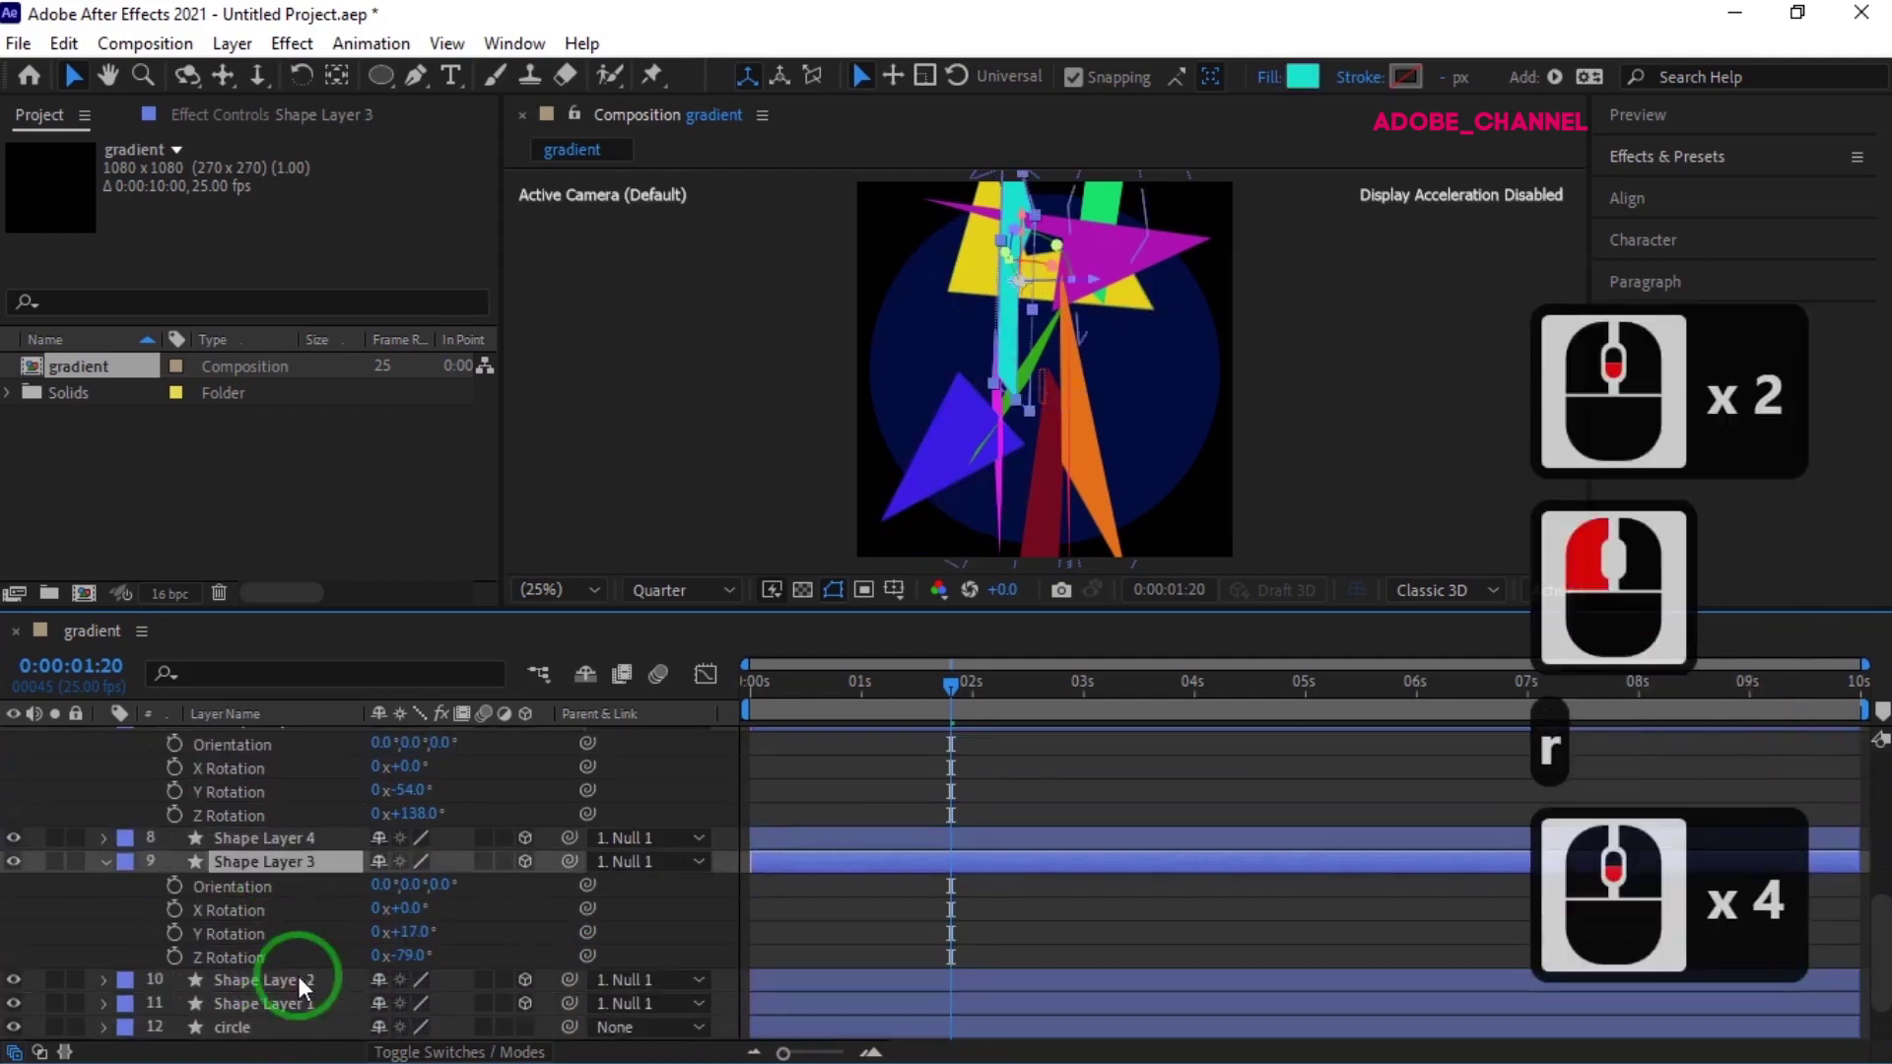
drag(410, 955, 558, 936)
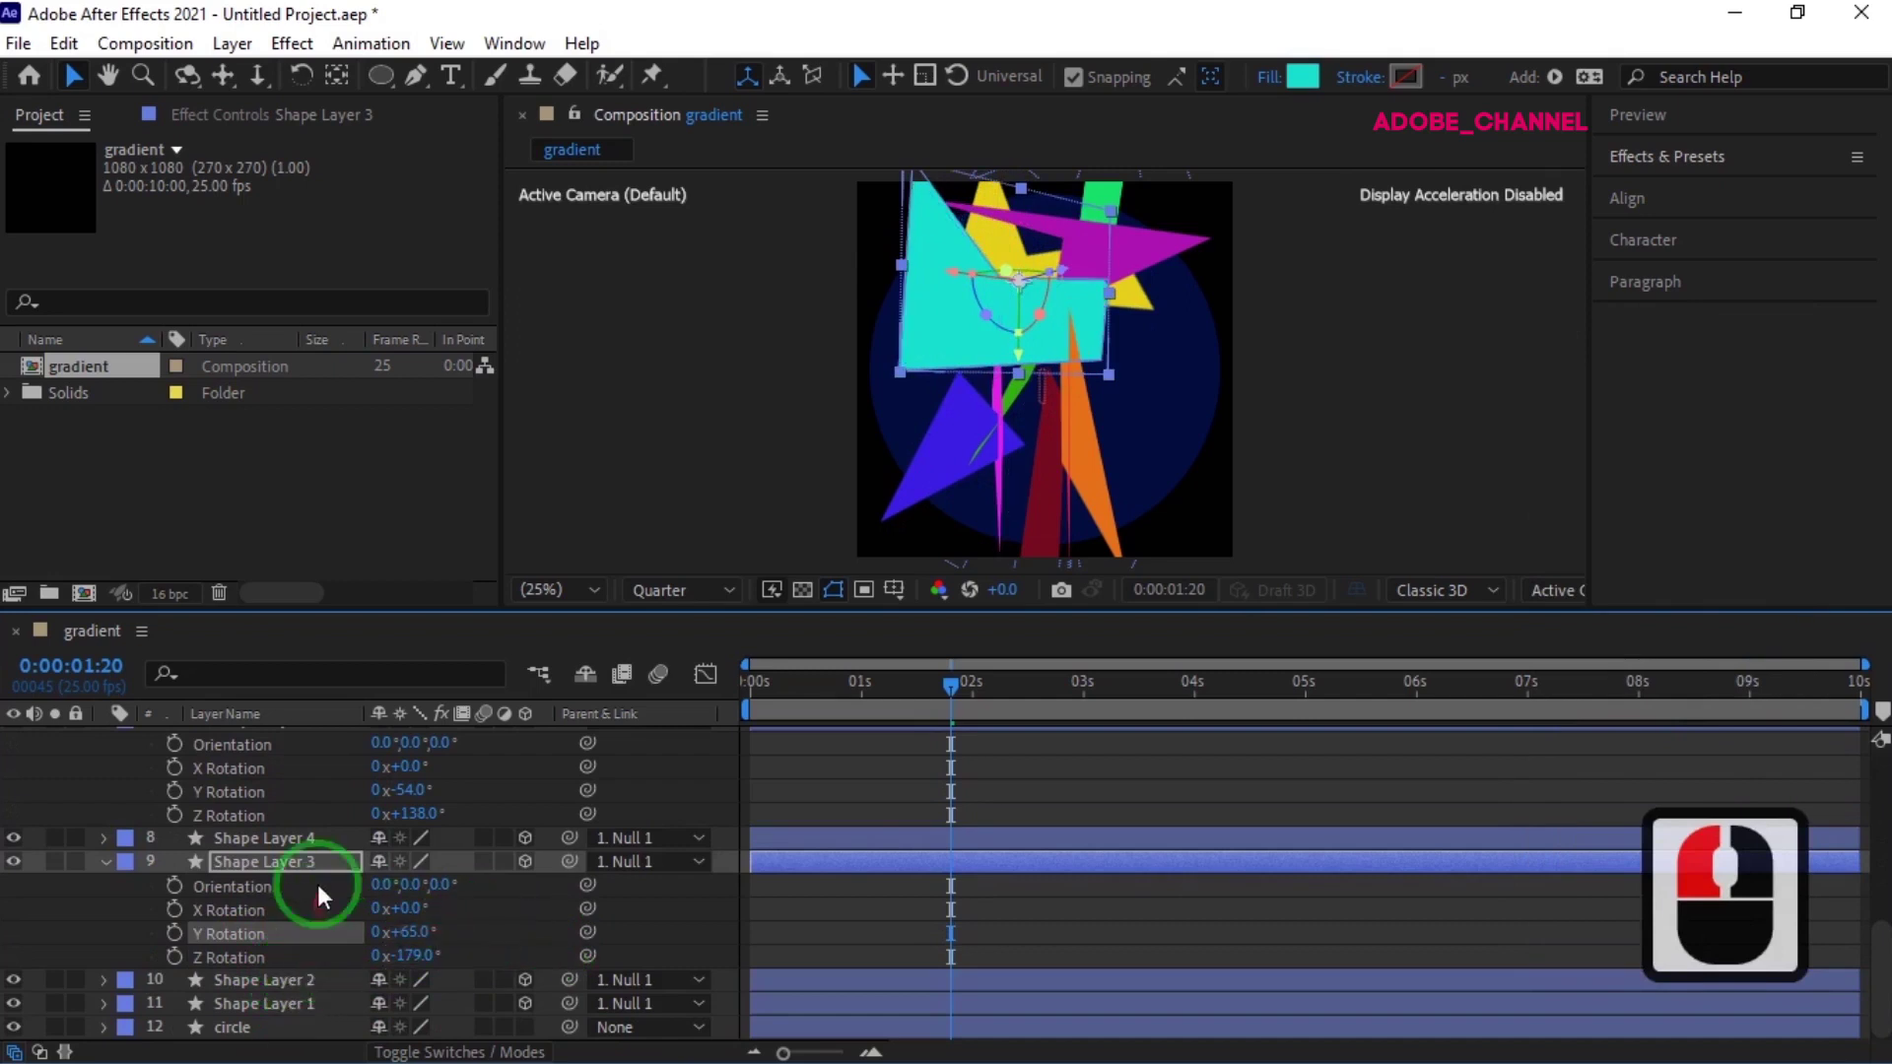
- Set Shape Layer 4's Y Rotation to 66° and Z Rotation to 108°
click(290, 837)
key(r)
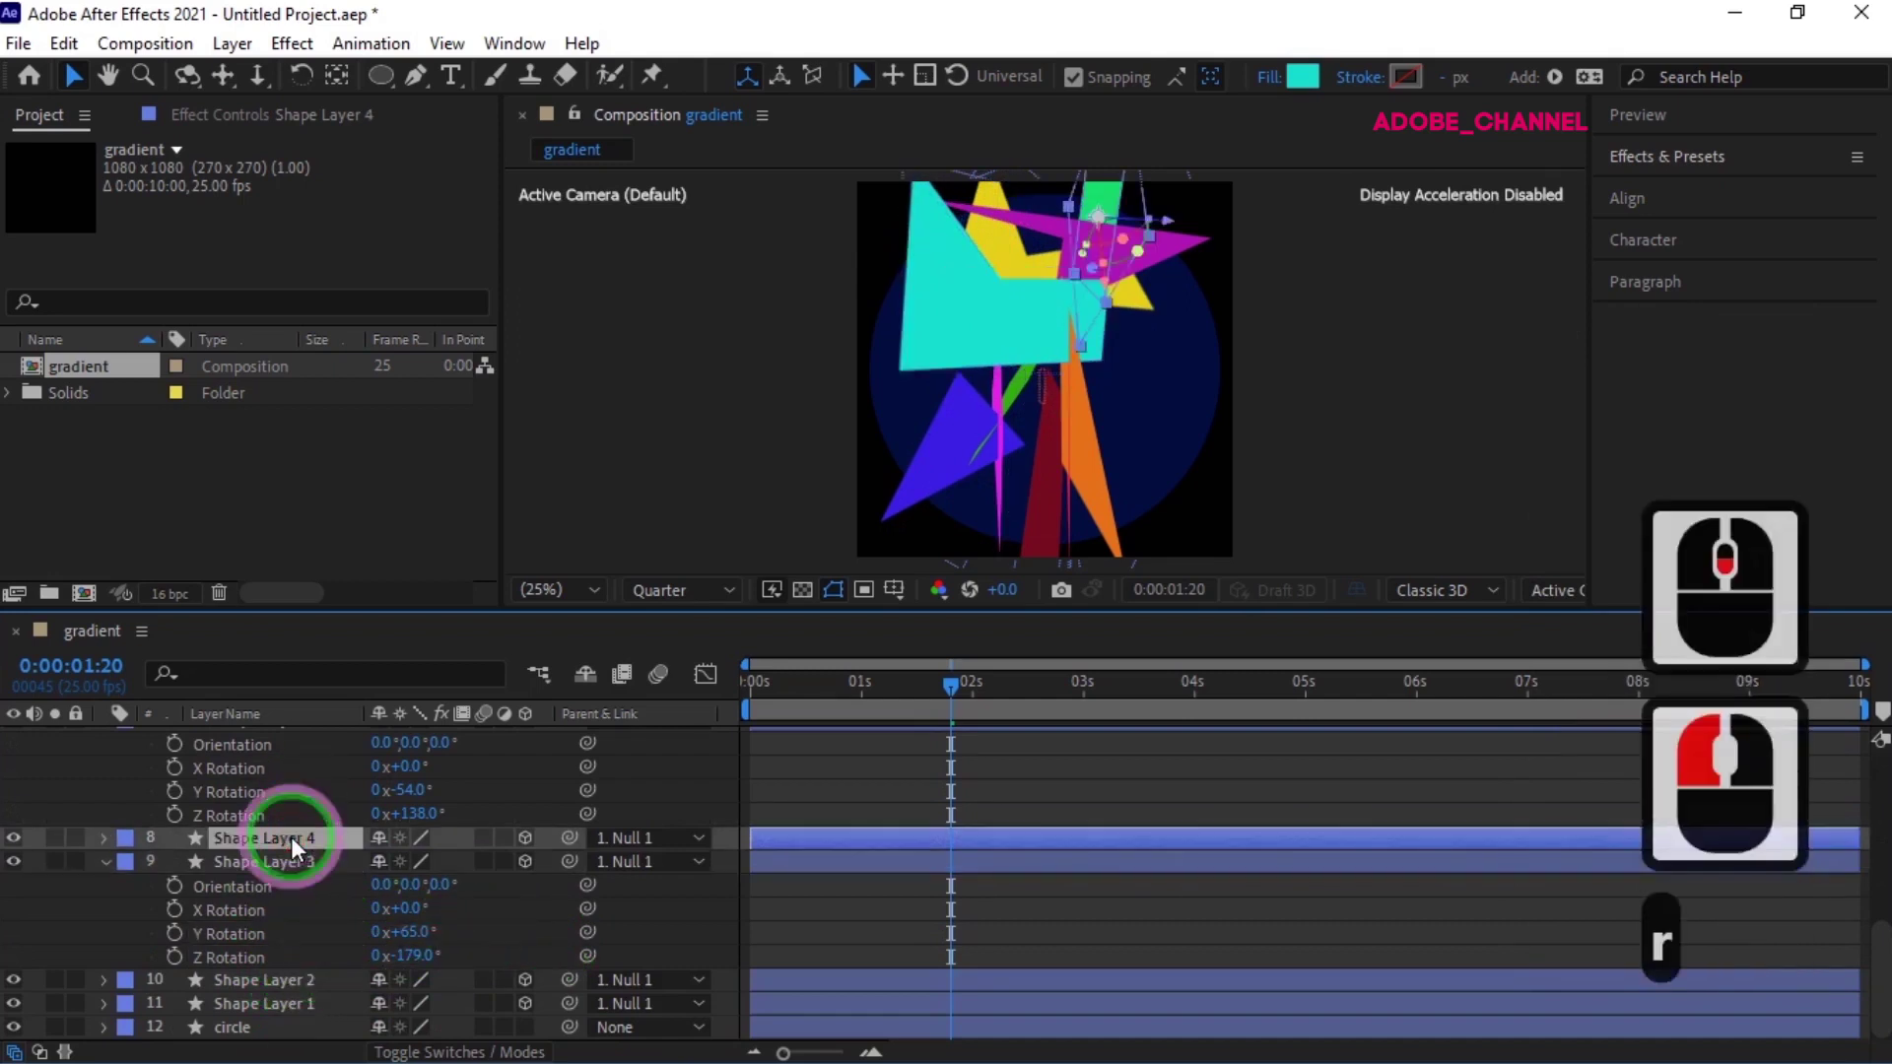
drag(405, 922, 508, 912)
- At 0:00:03:24, move the blue Shape Layer 7 shape up to the circle's upper-left edge, below the yellow shape
drag(773, 696, 1187, 735)
click(879, 446)
click(879, 446)
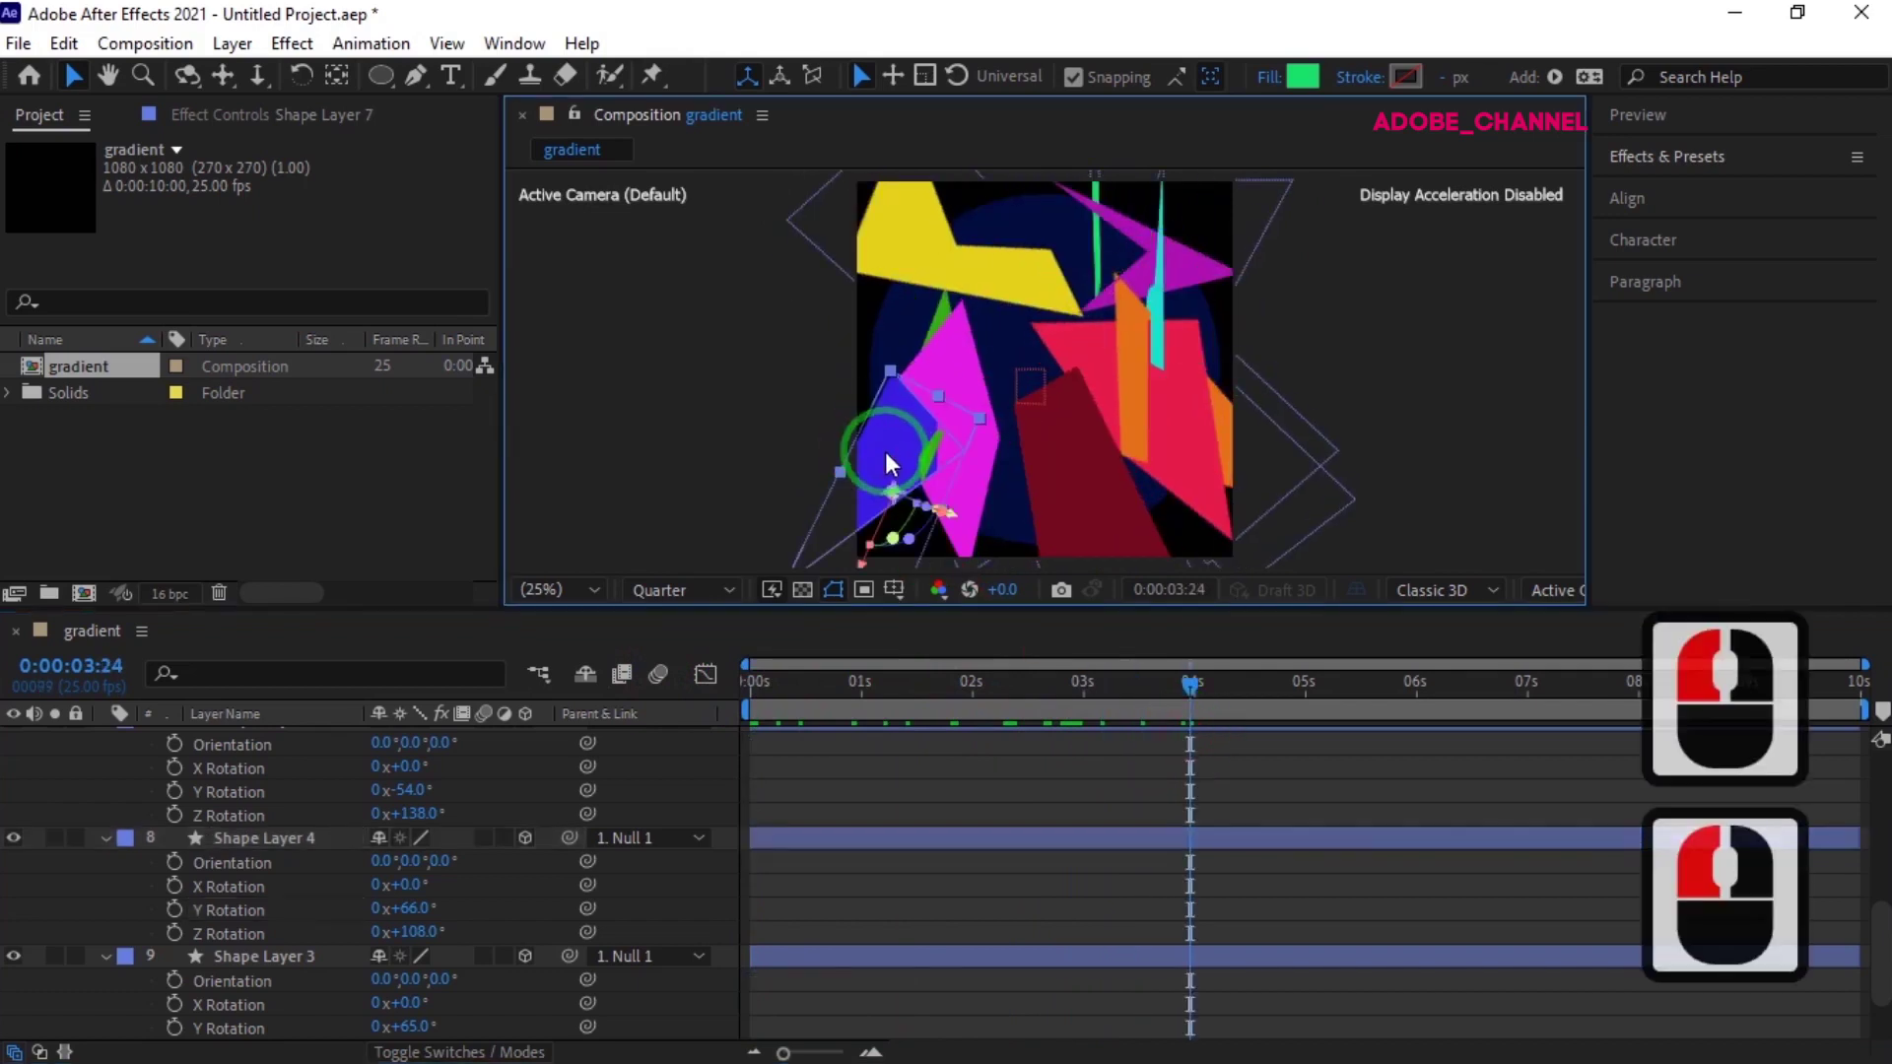
click(908, 426)
drag(914, 402, 914, 313)
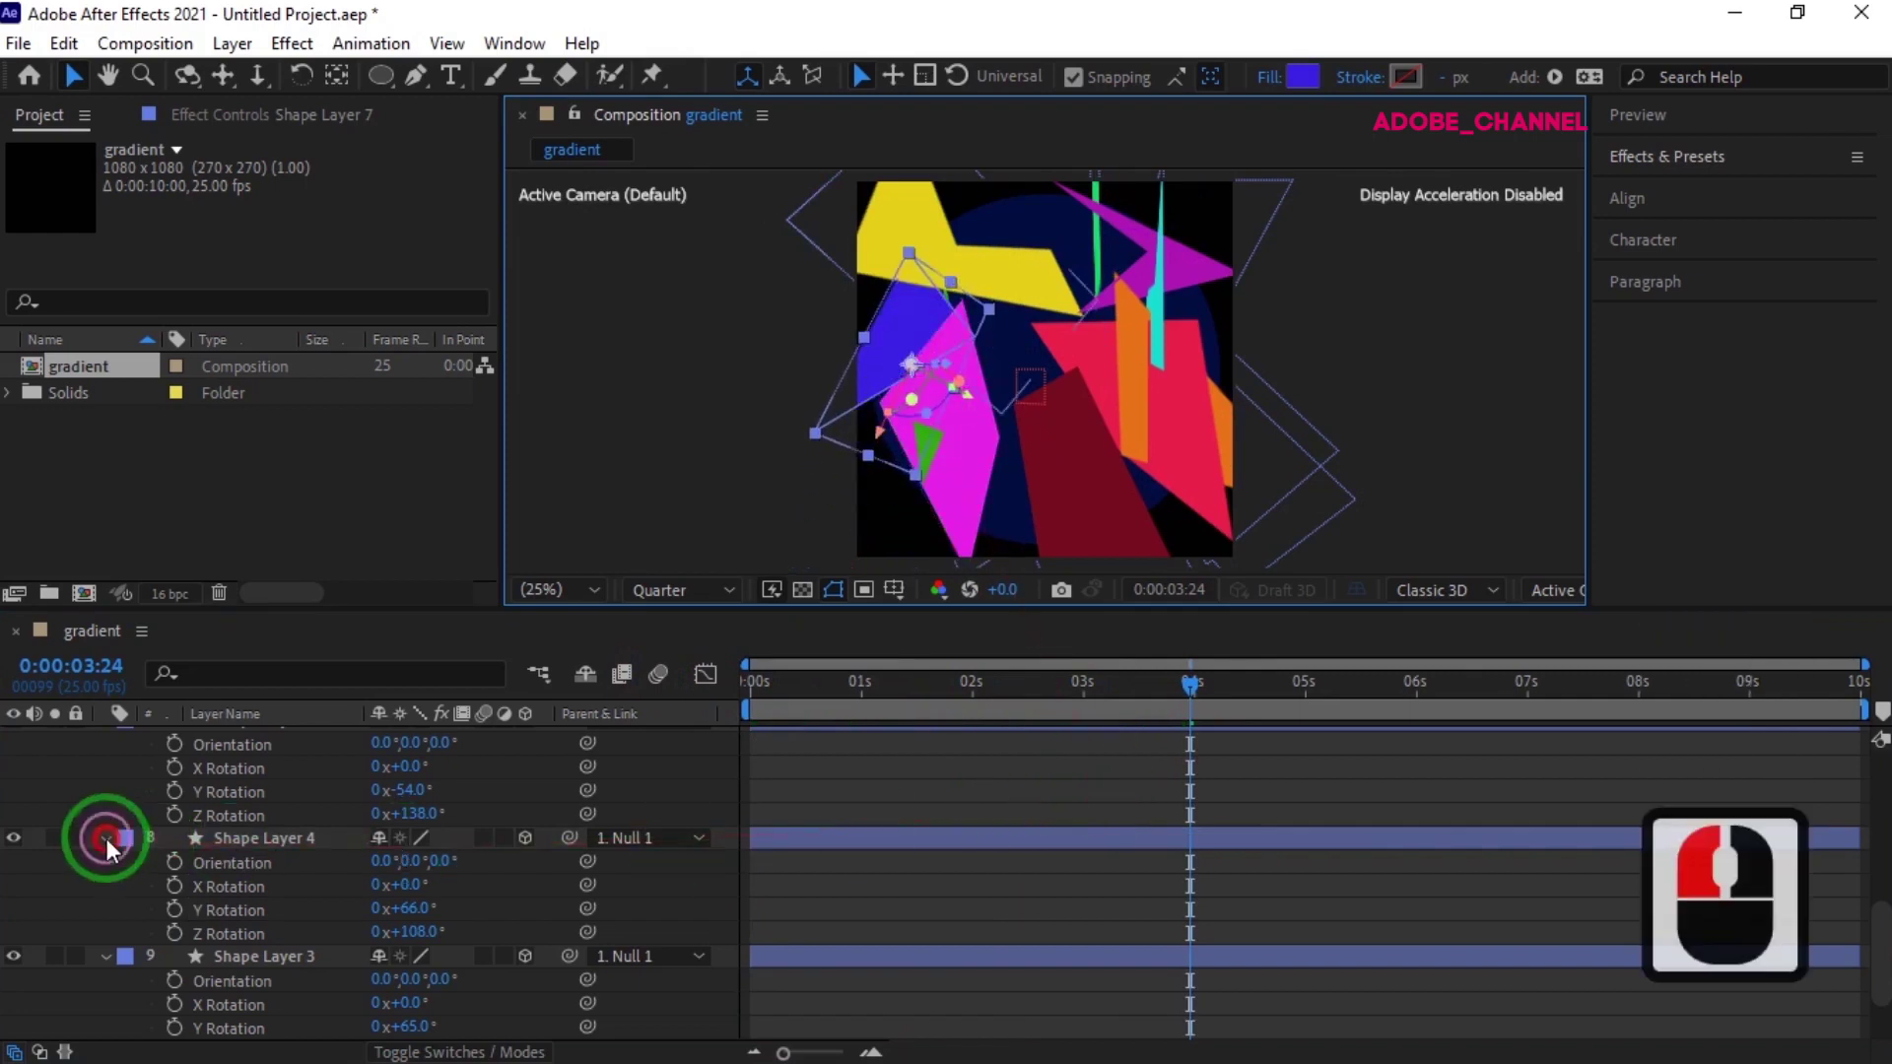
- Collapse the expanded rotation properties of the shape layers and Null 1
click(106, 837)
click(105, 855)
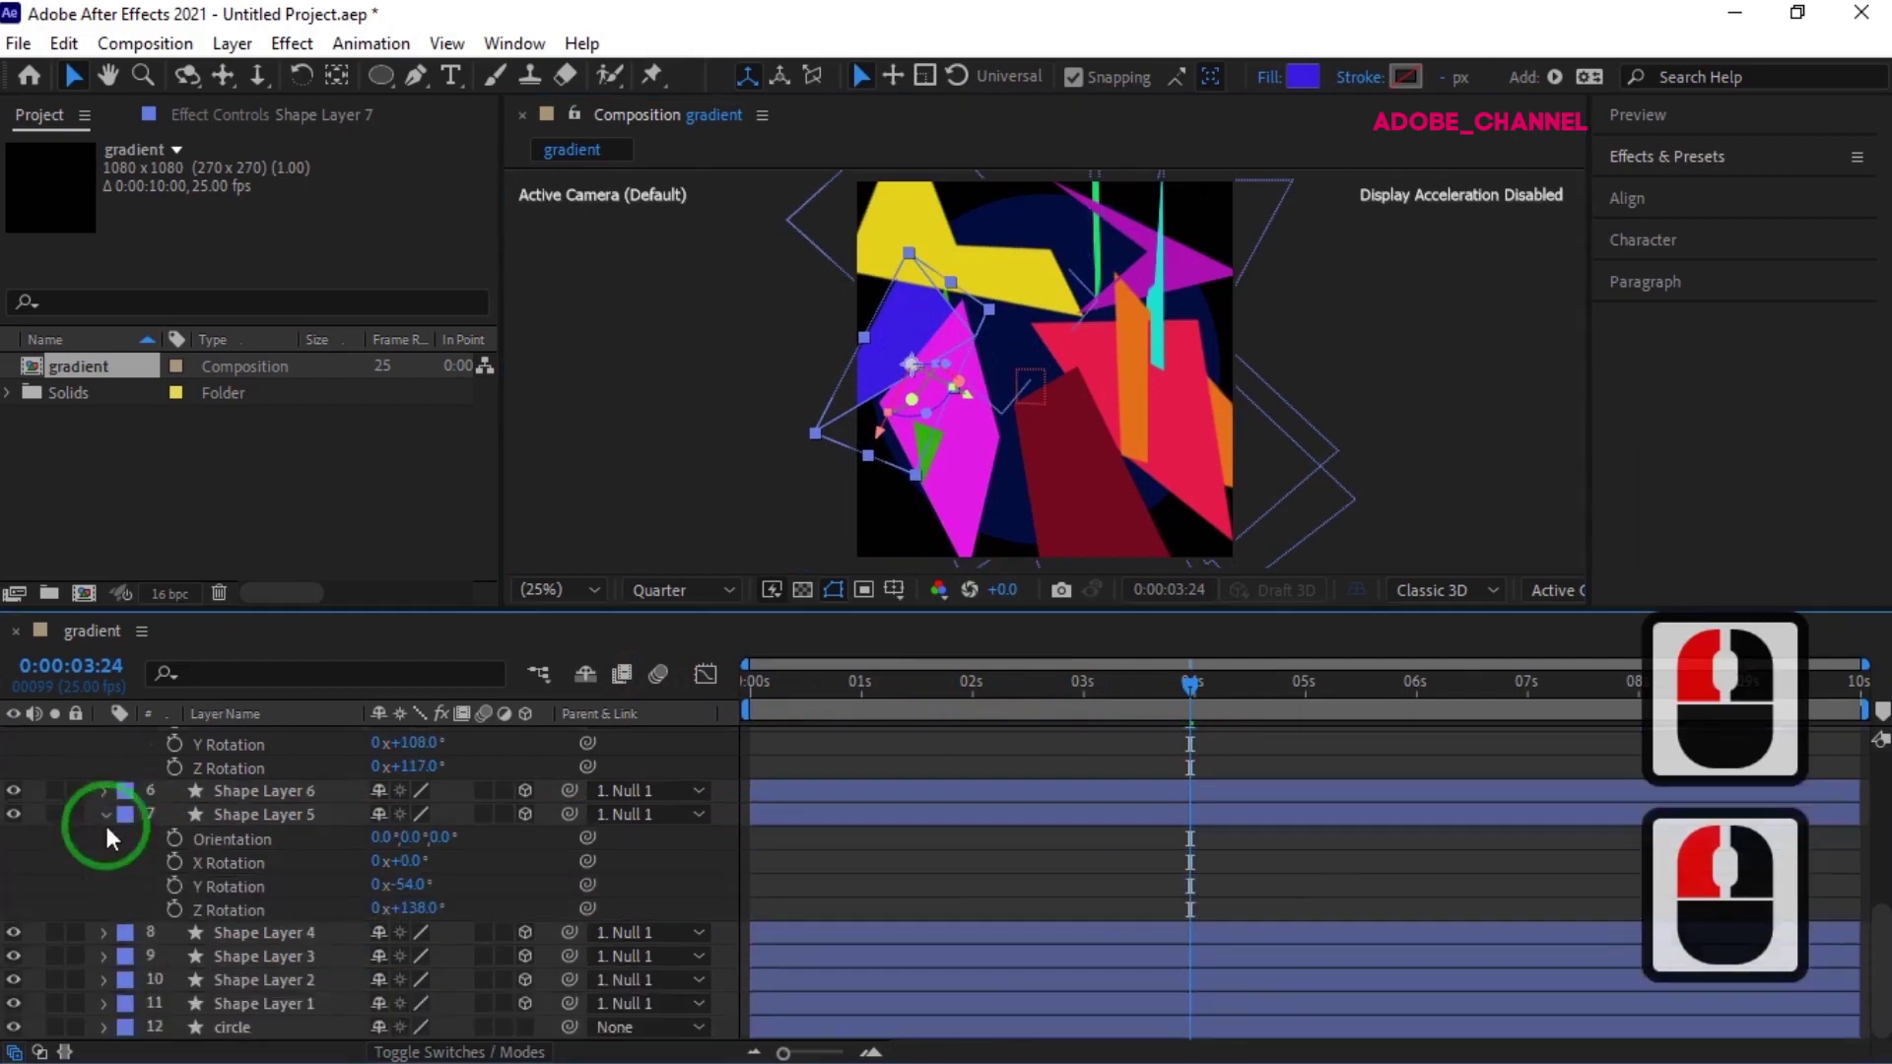
click(106, 814)
click(109, 763)
click(108, 763)
double_click(104, 784)
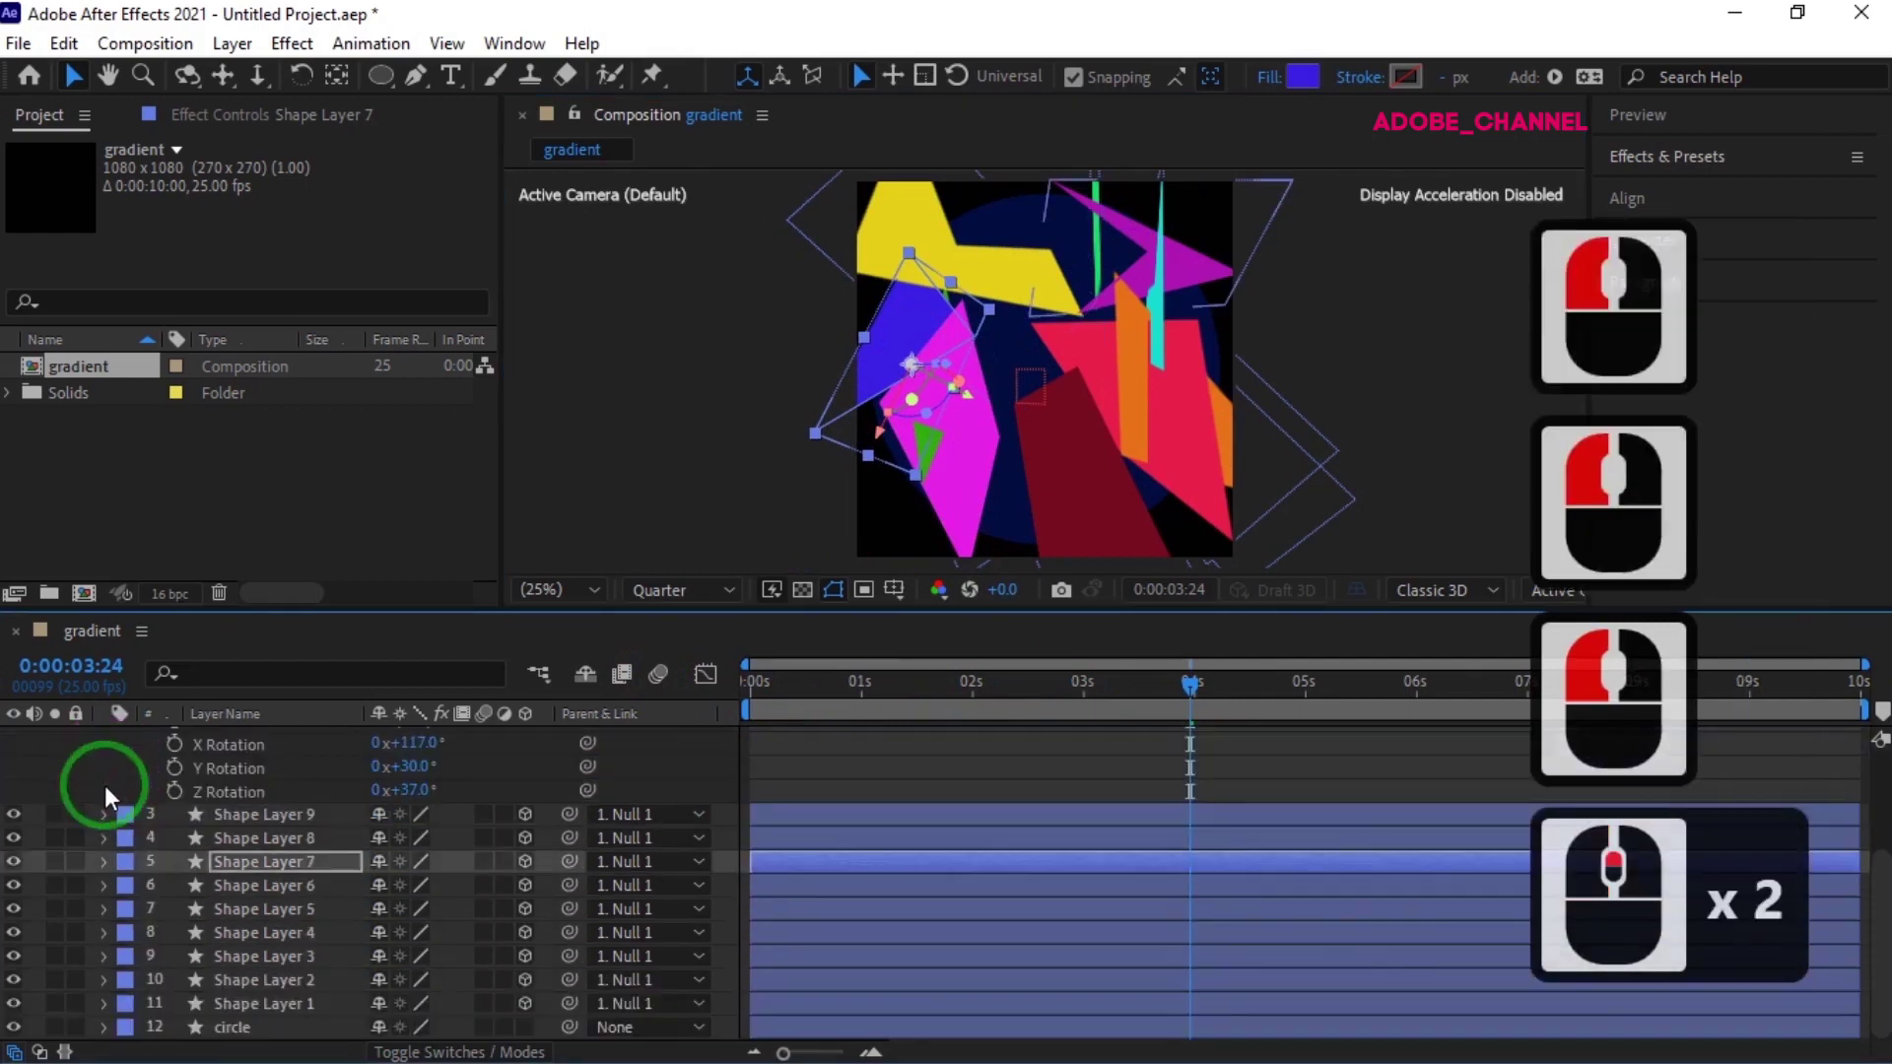
click(105, 785)
click(103, 855)
click(104, 737)
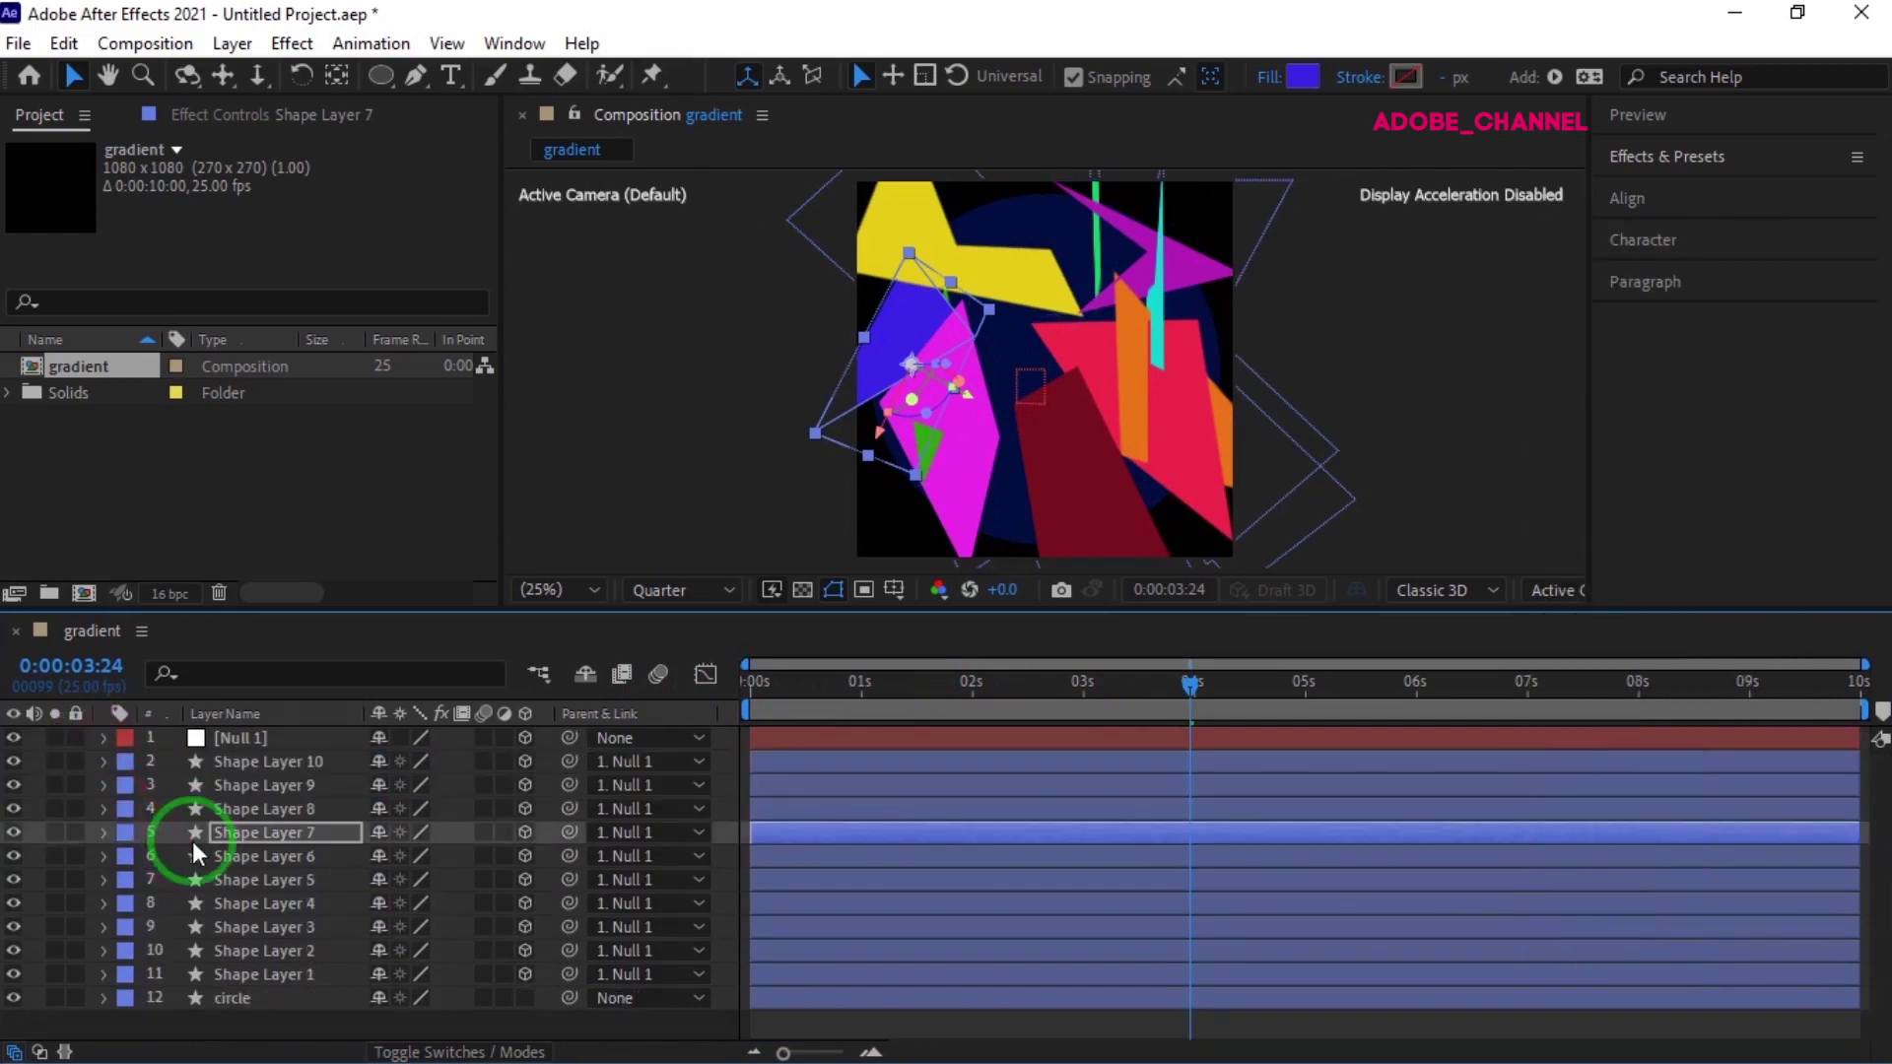
- Pre-compose Null 1 and Shape Layers 10 through 1 into a new composition named 3d
click(285, 737)
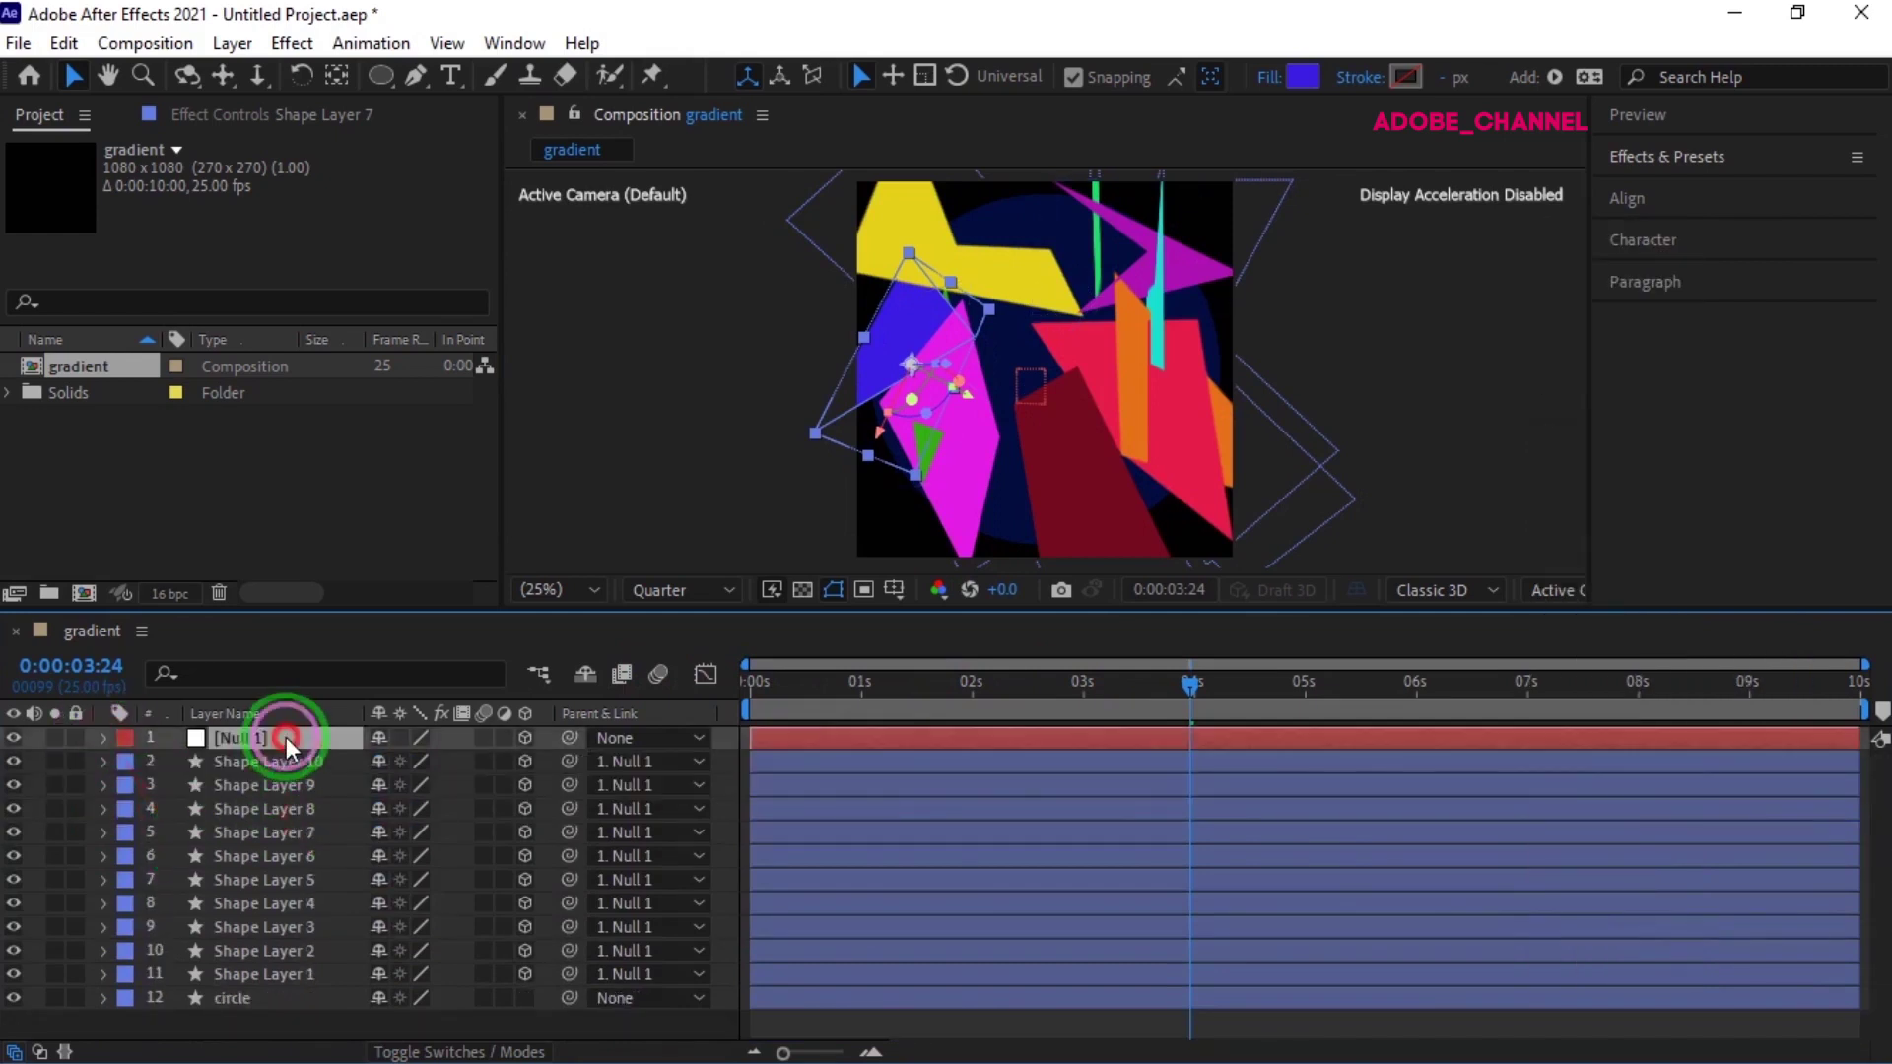
shift+click(261, 974)
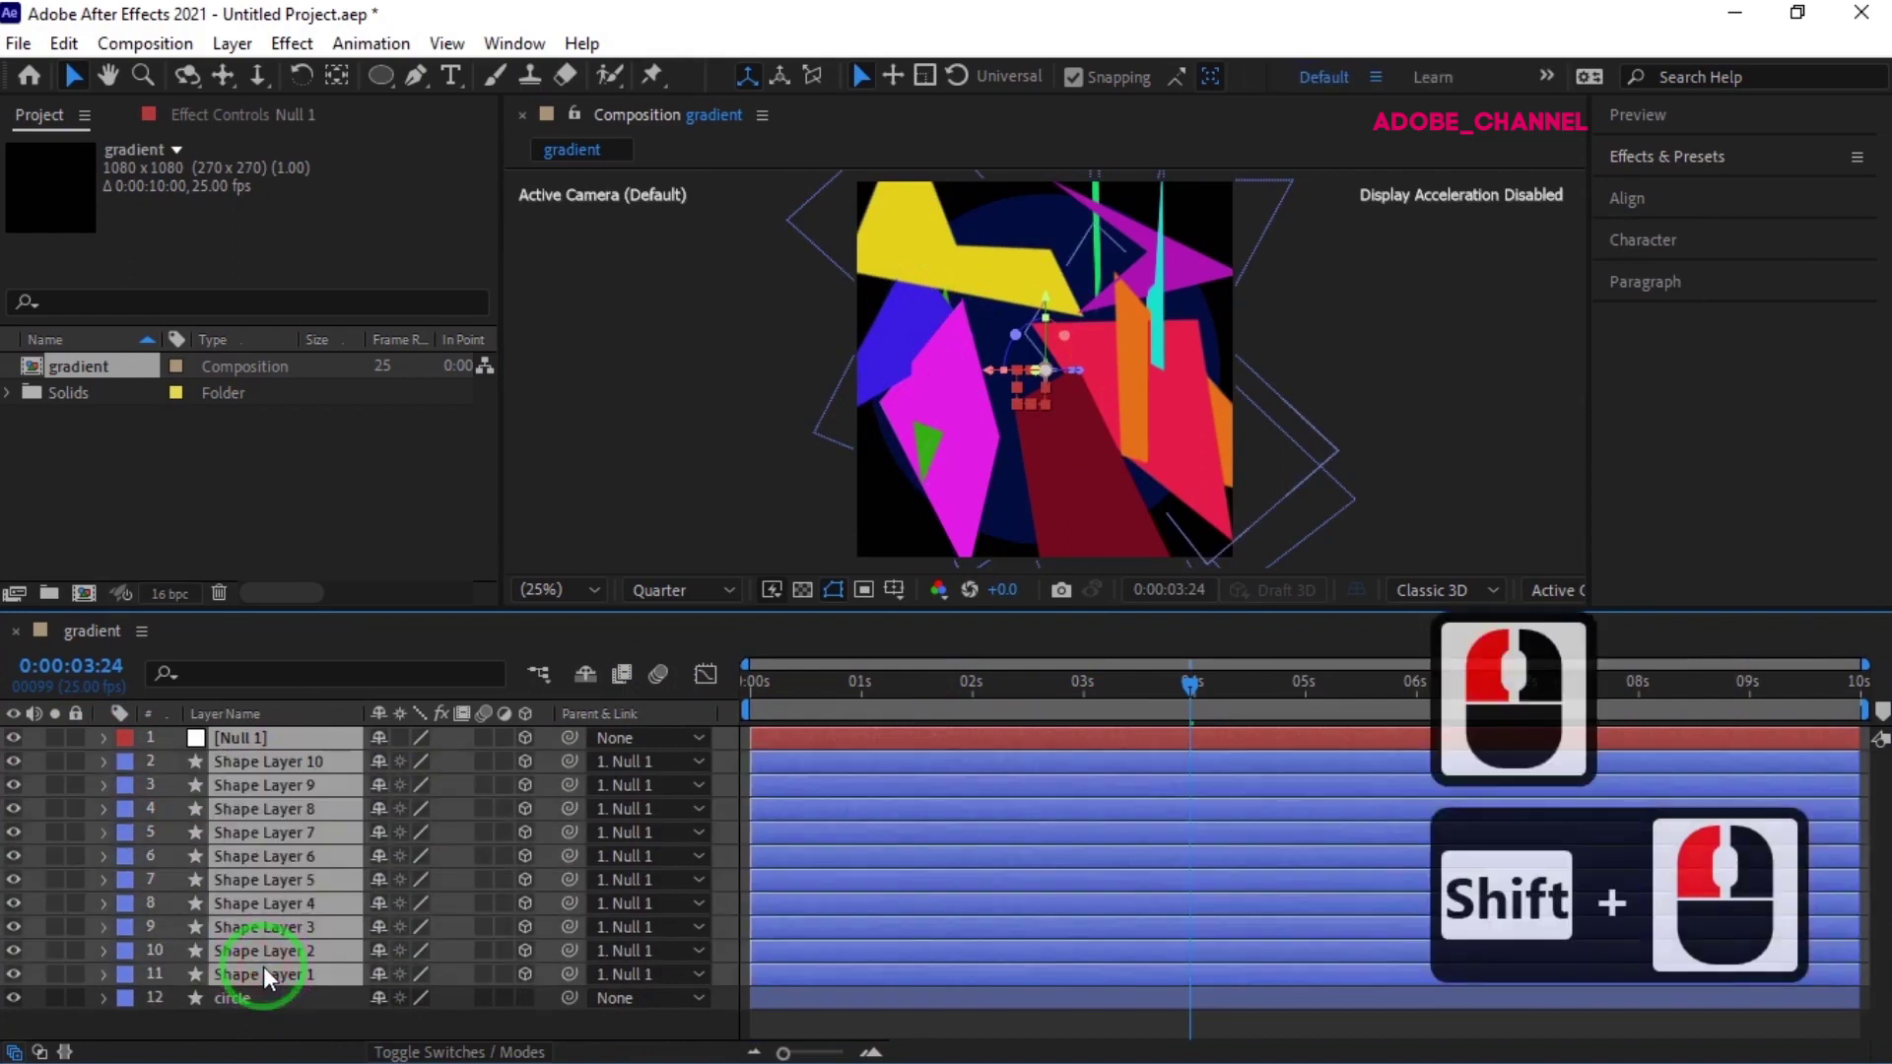
click(284, 858)
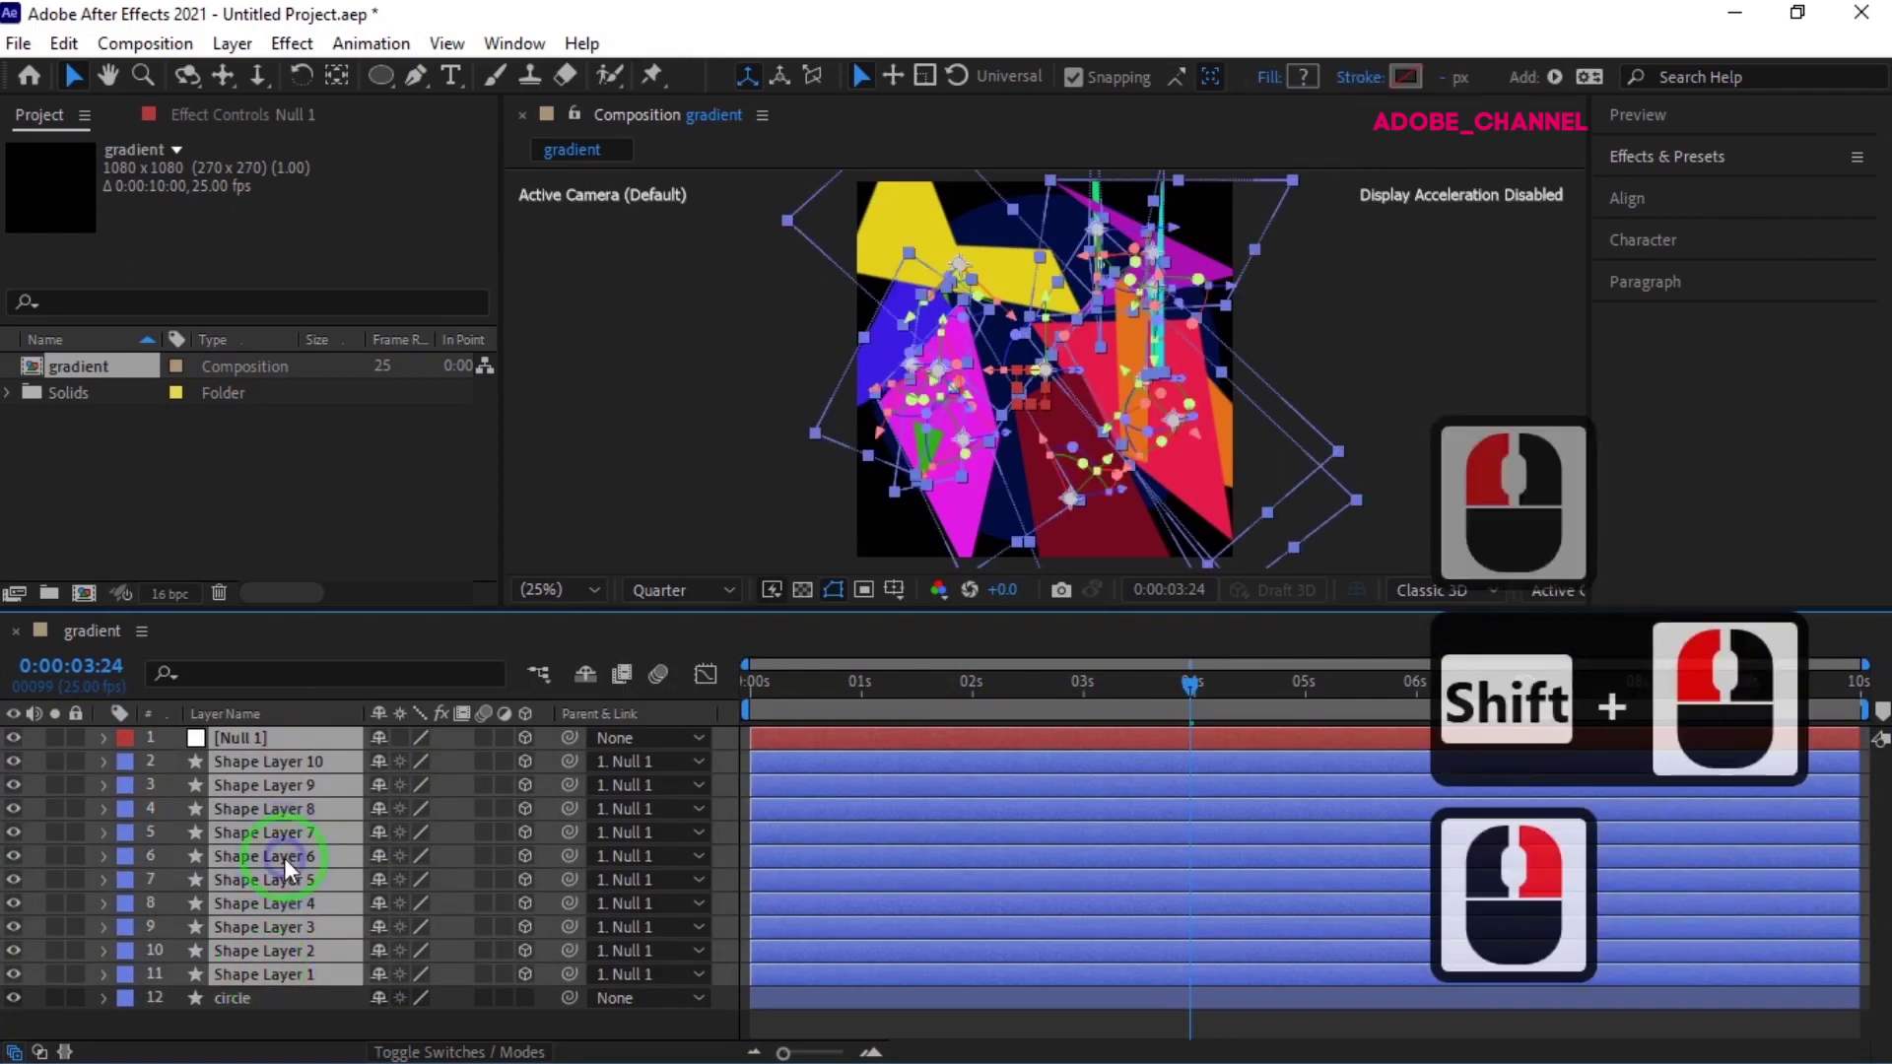
right_click(284, 857)
click(376, 708)
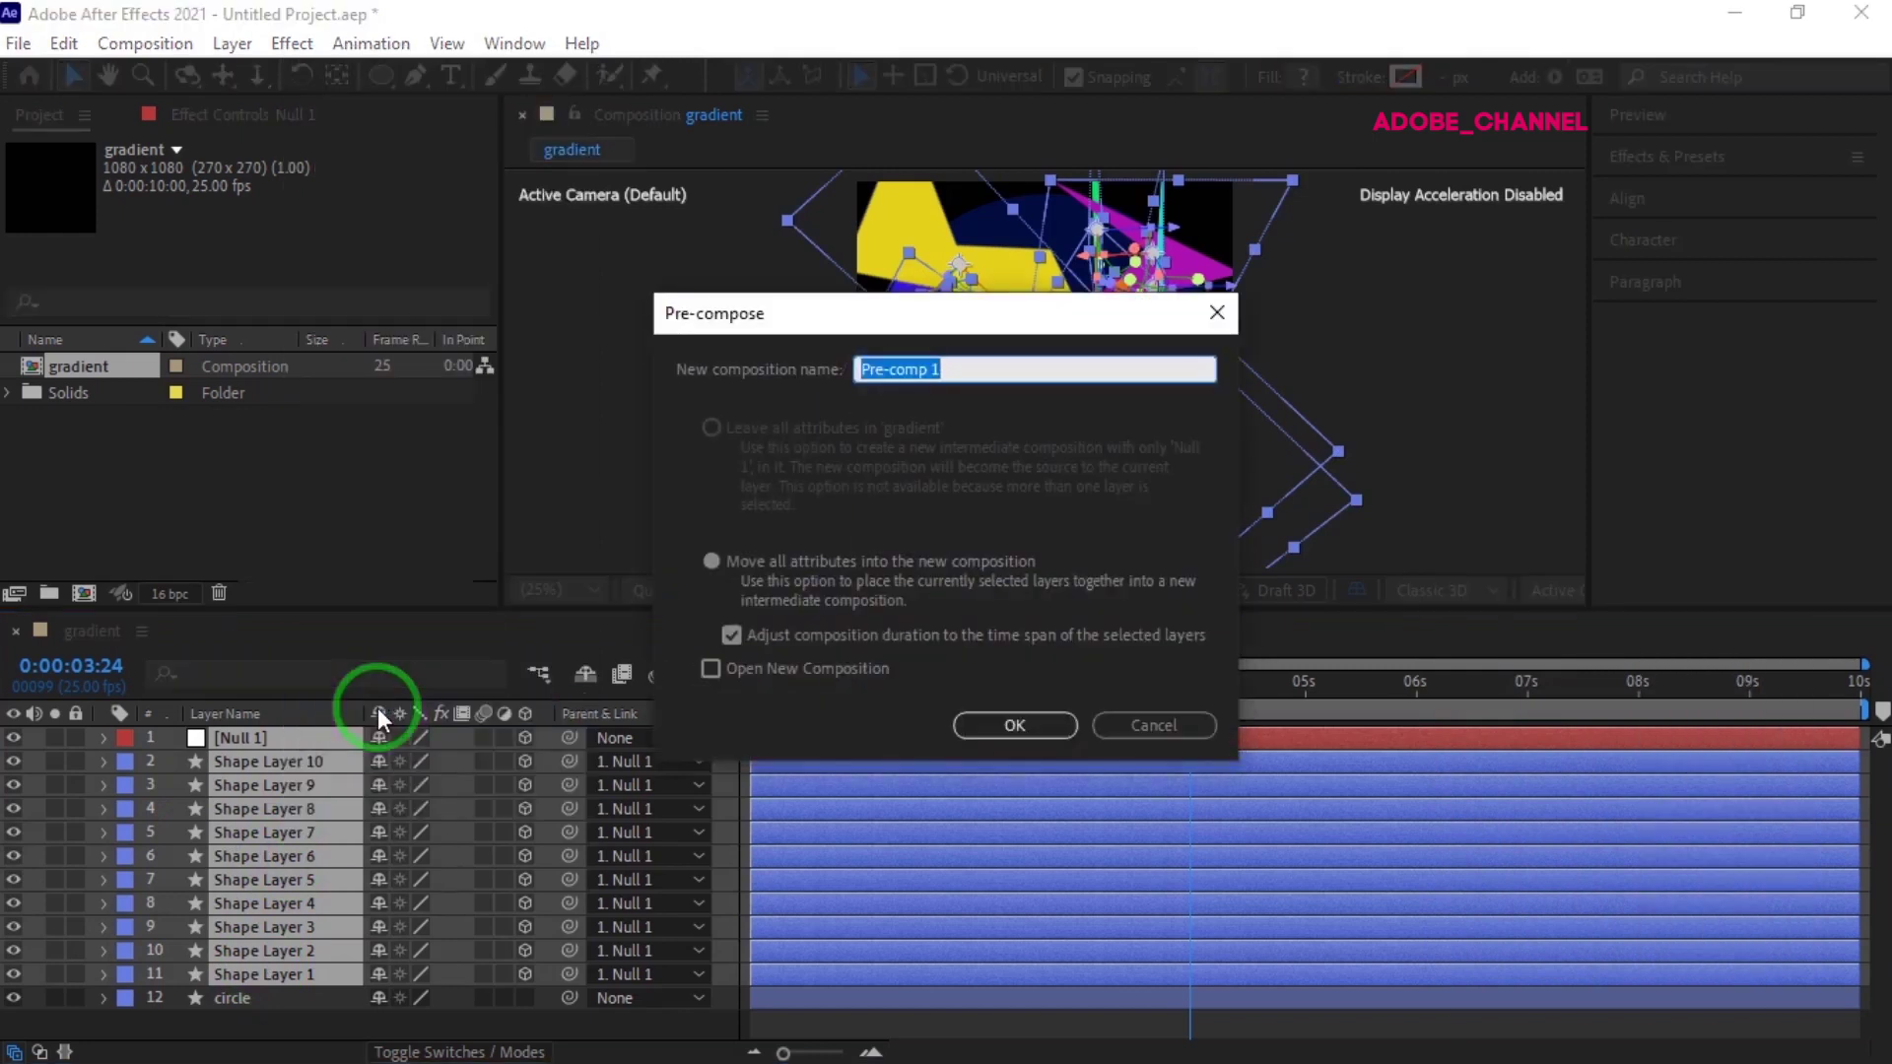
text(3d)
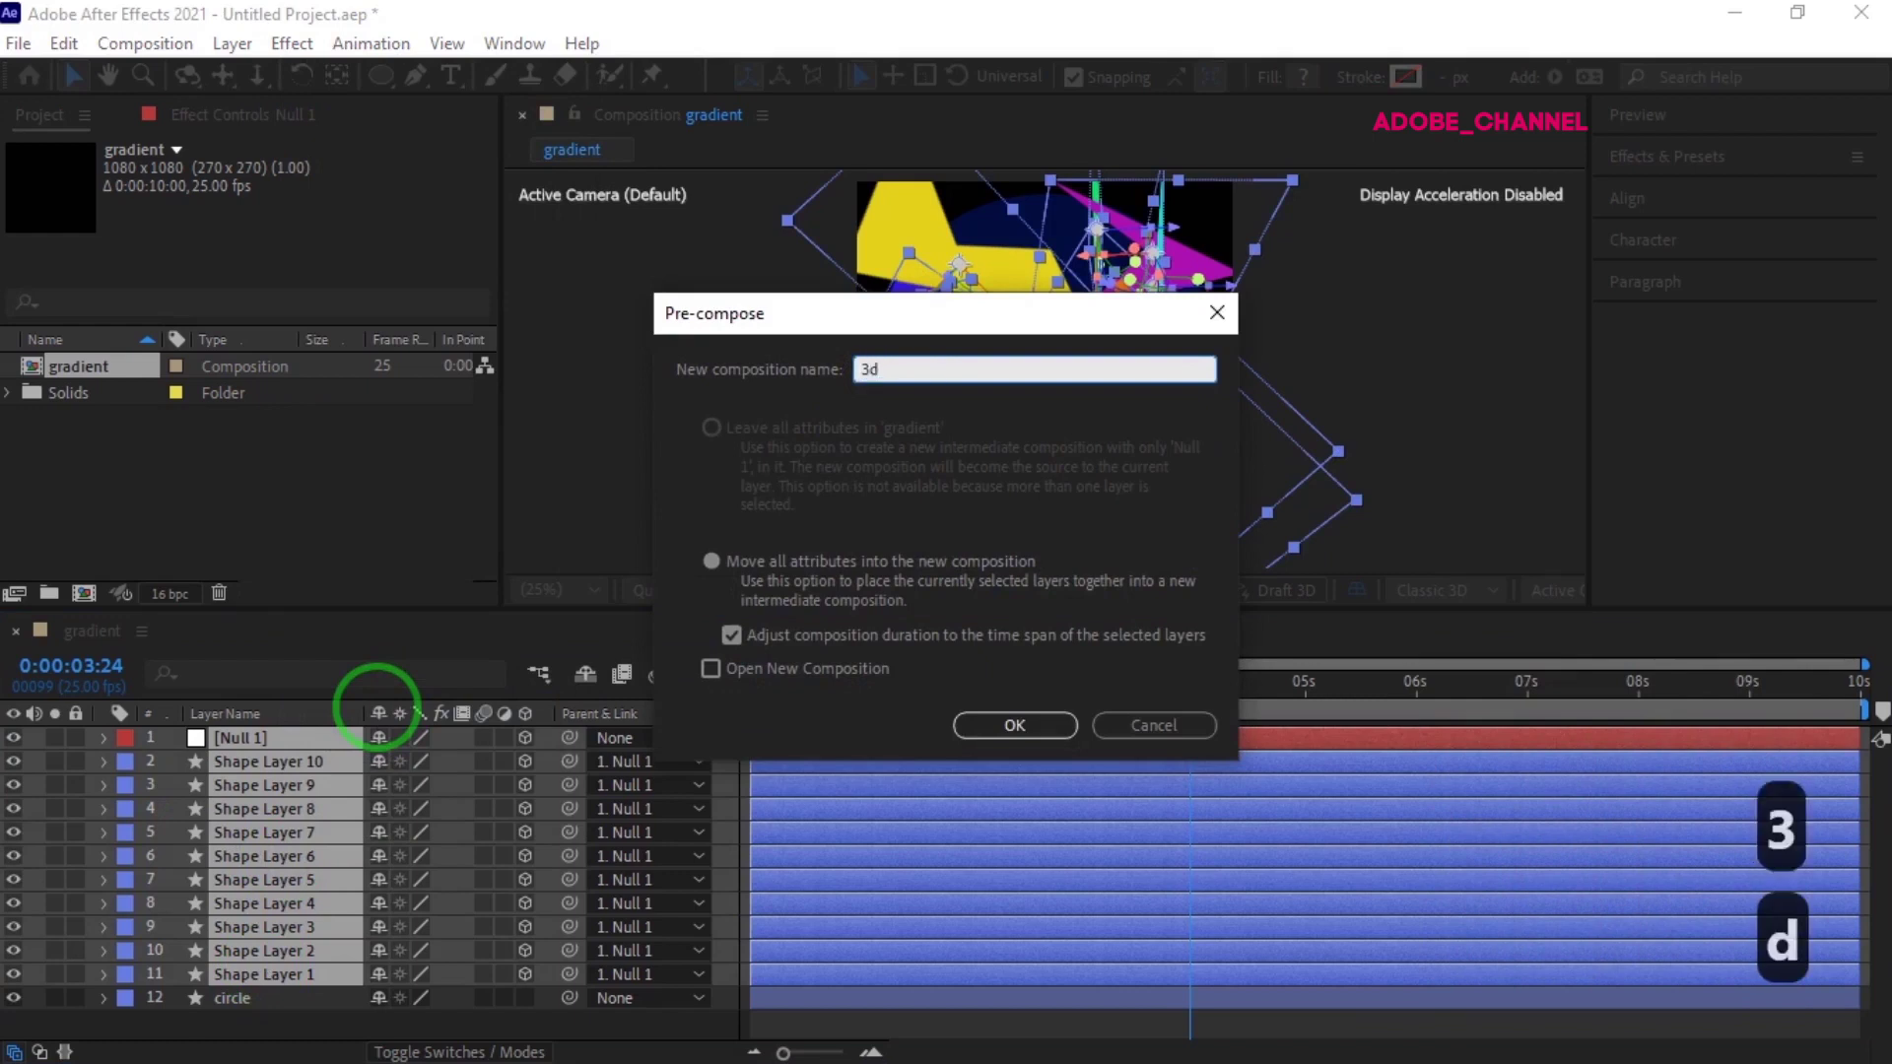
key(Return)
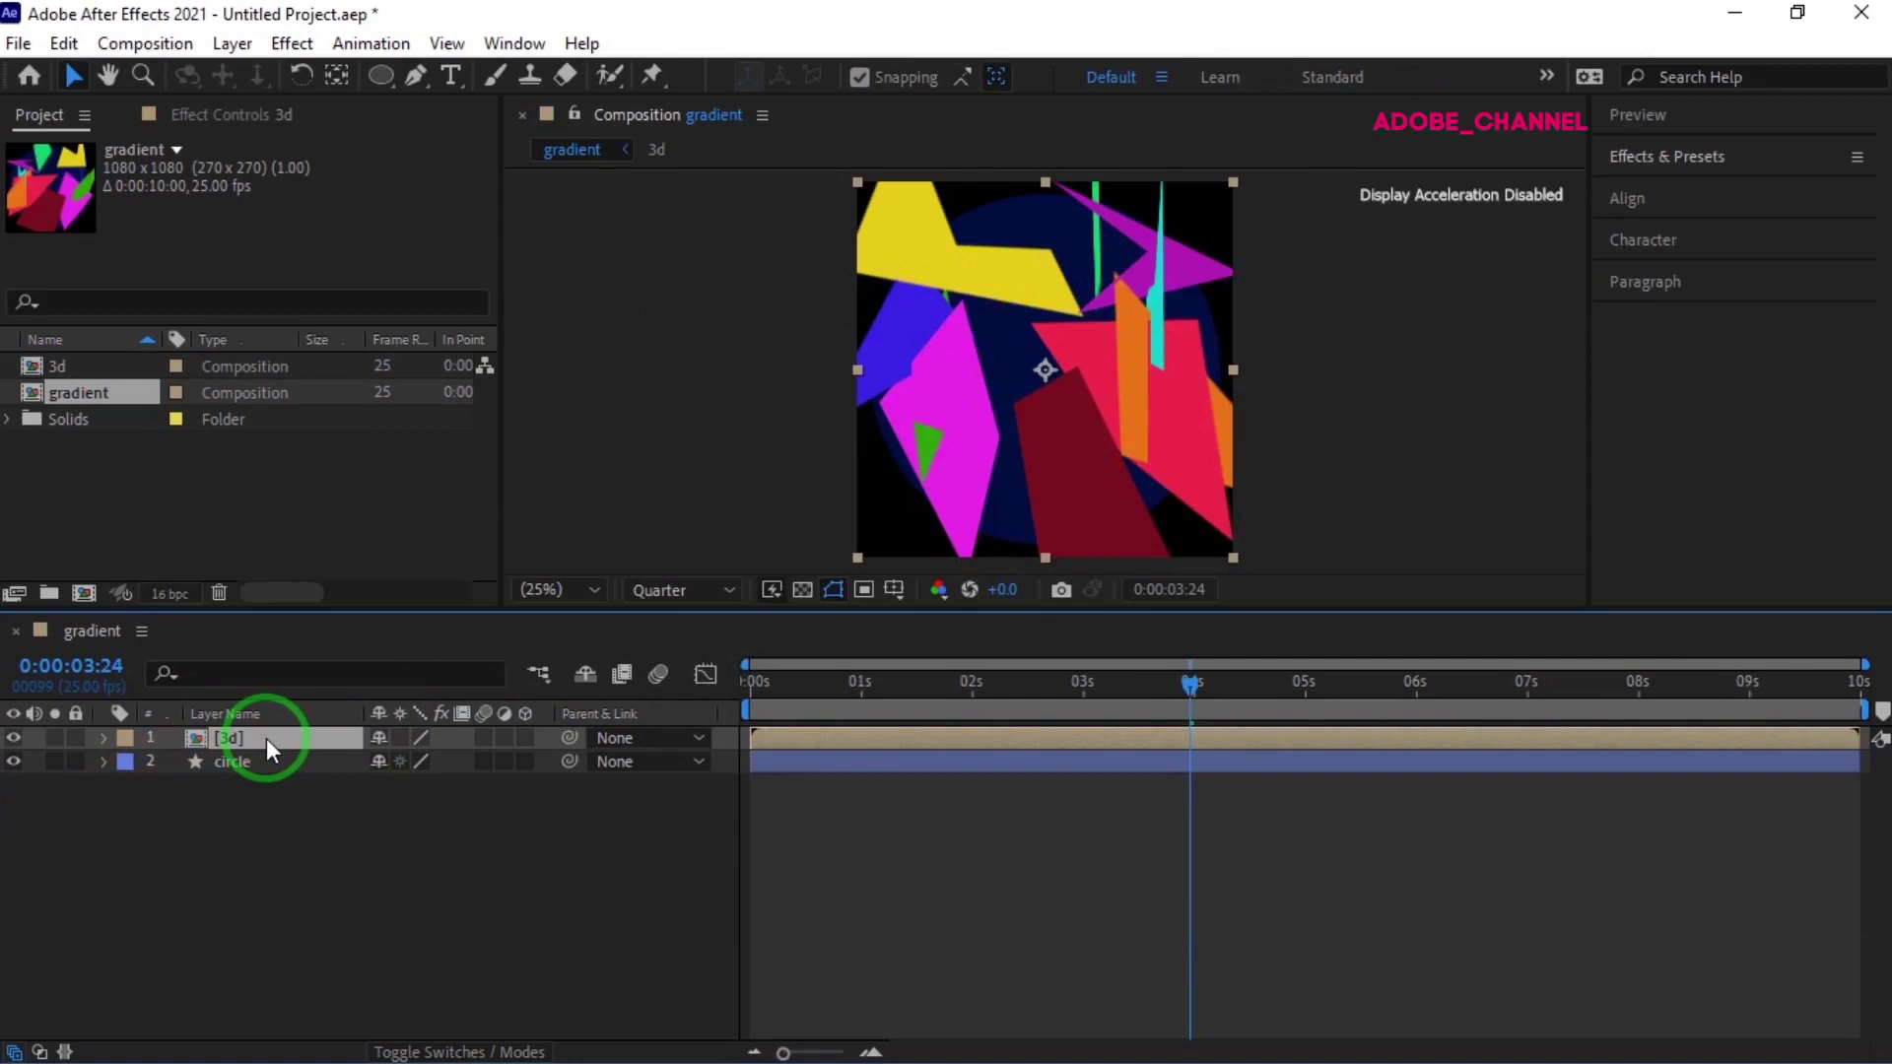
- Apply the Set Matte effect to the 3d layer and take its matte from the circle layer
click(1741, 156)
click(1676, 192)
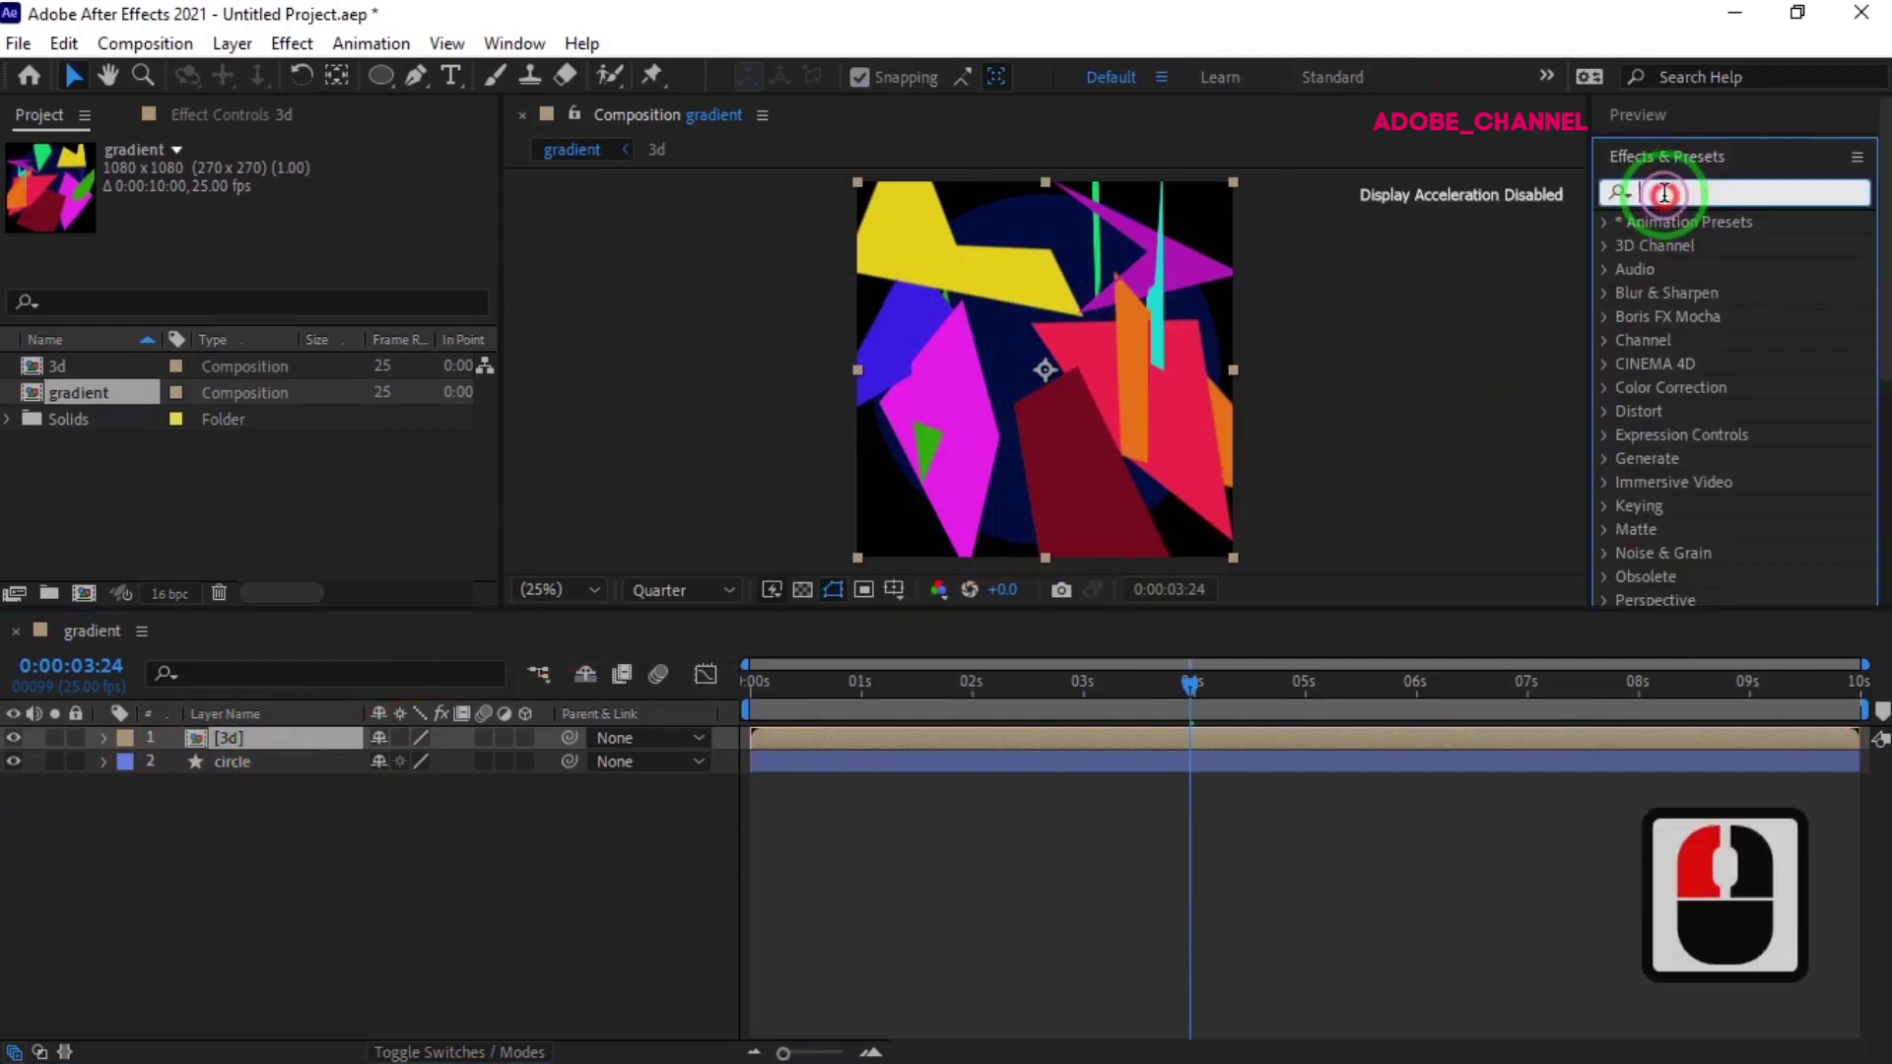
text(set m)
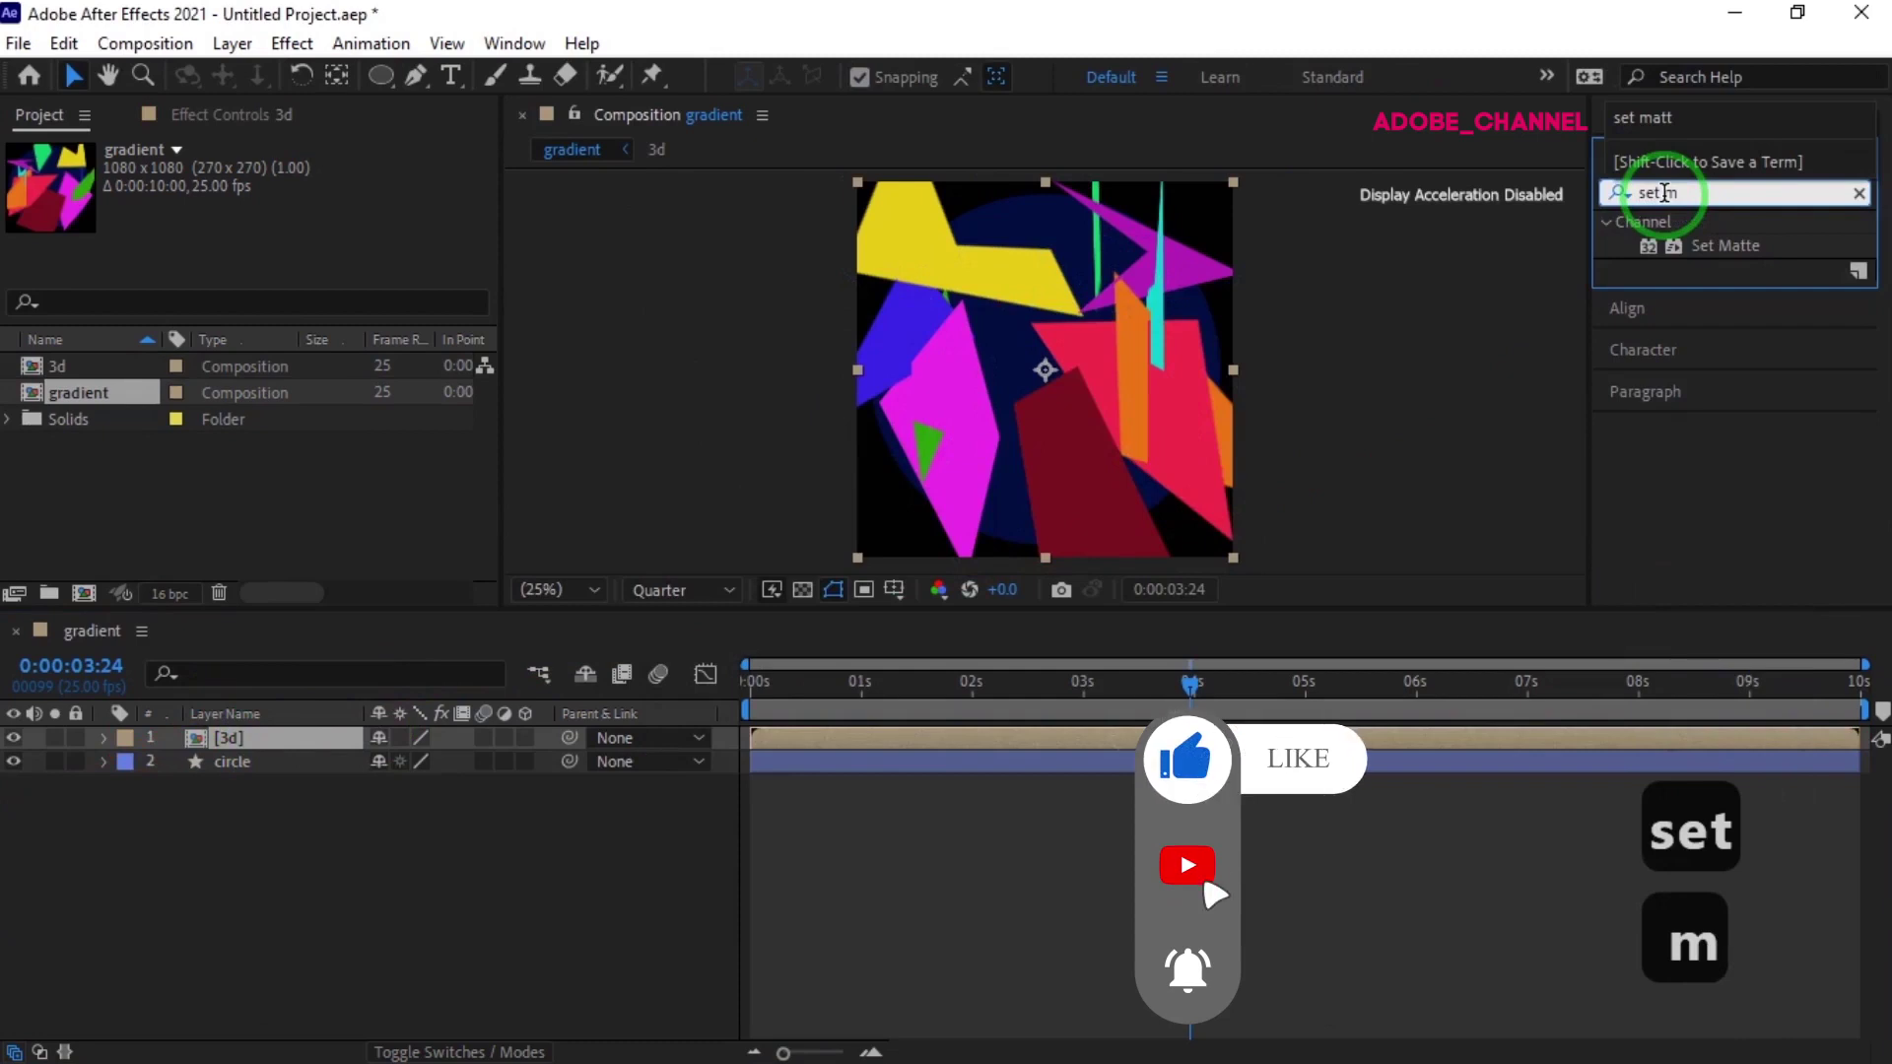
double_click(1719, 244)
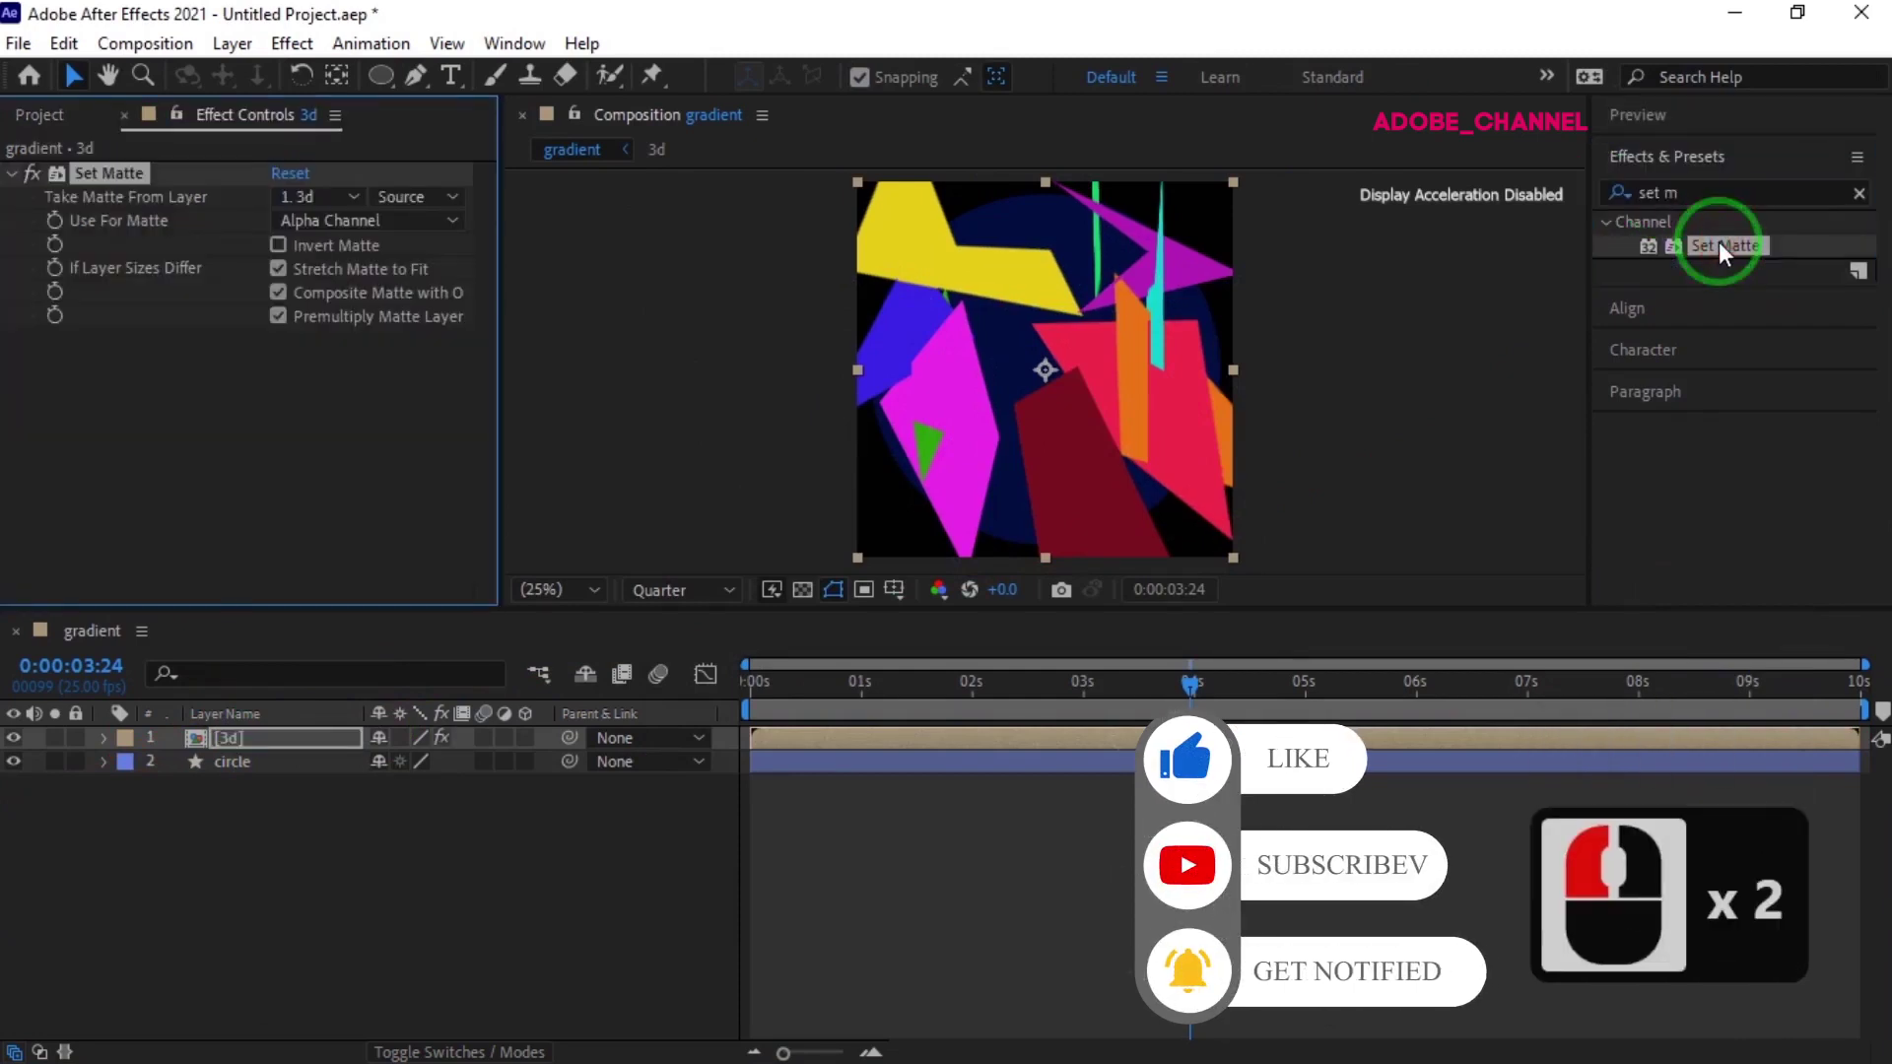
click(355, 197)
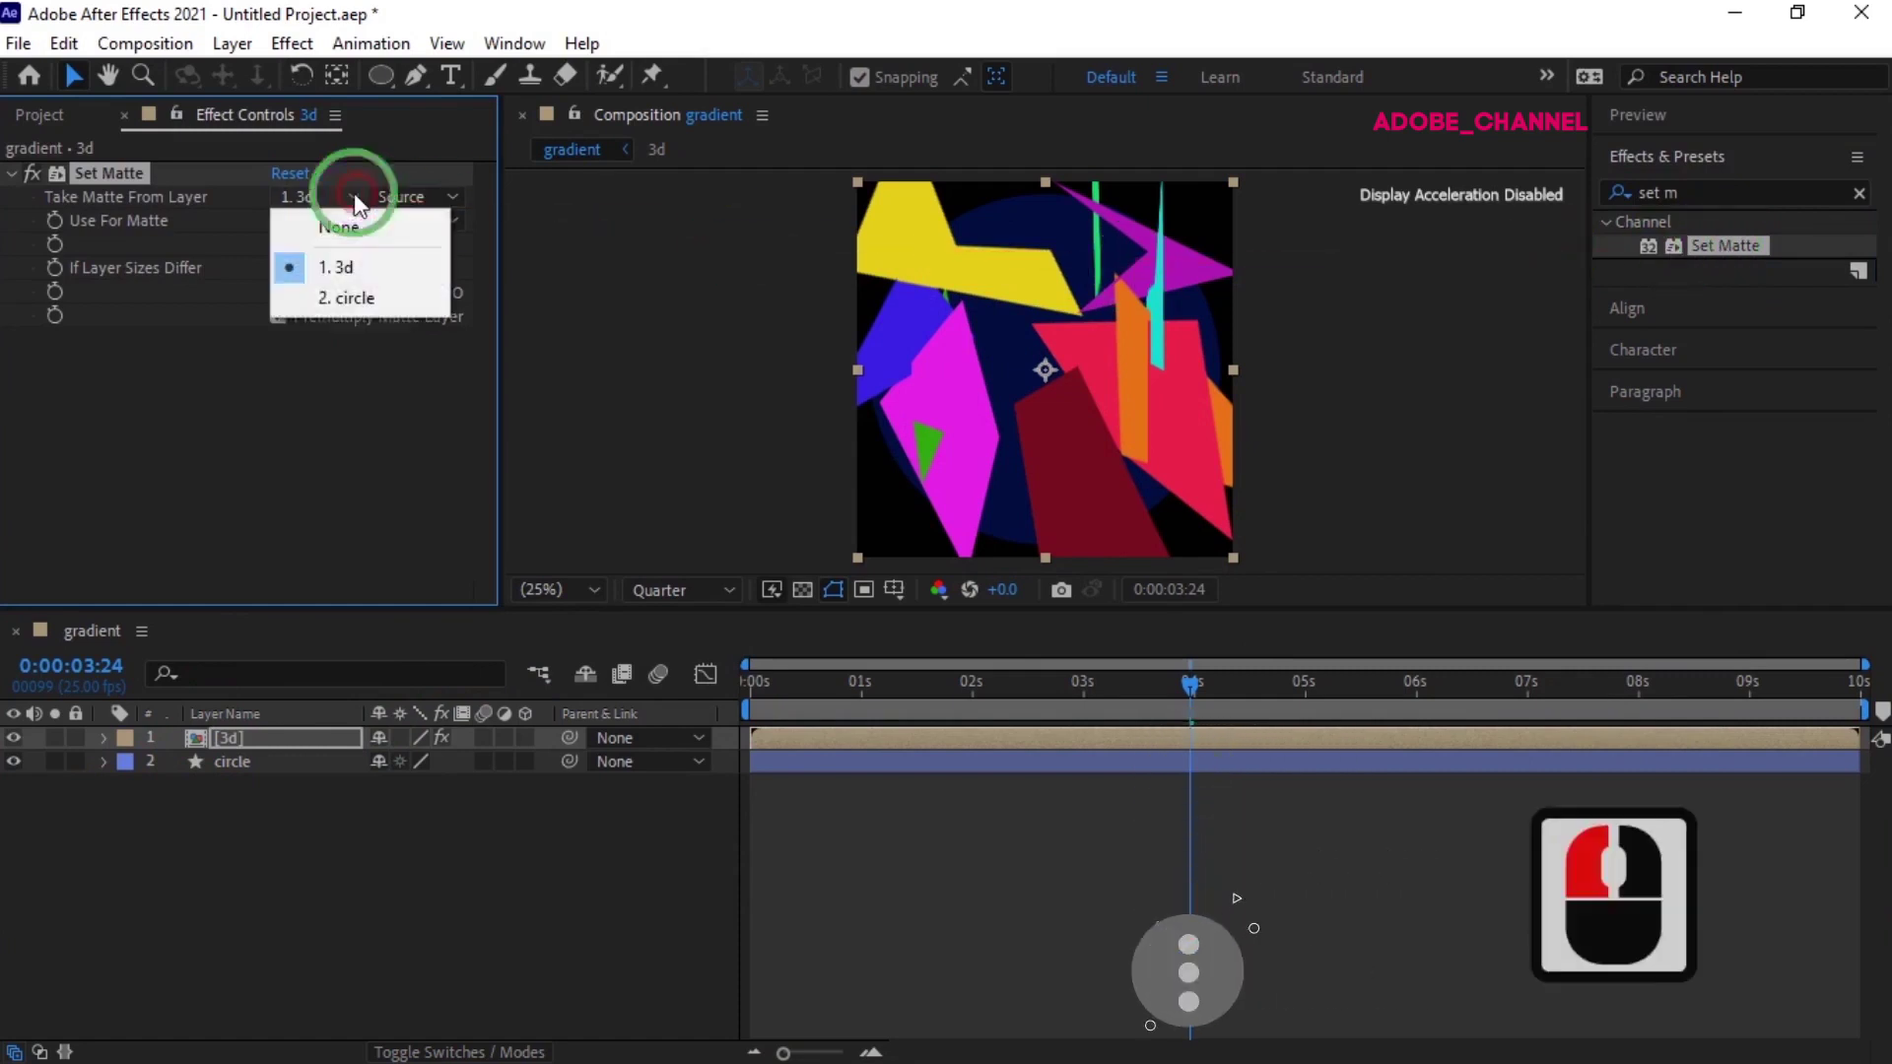
click(347, 299)
- Open the 3d composition and add an adjustment layer above Null 1
double_click(274, 738)
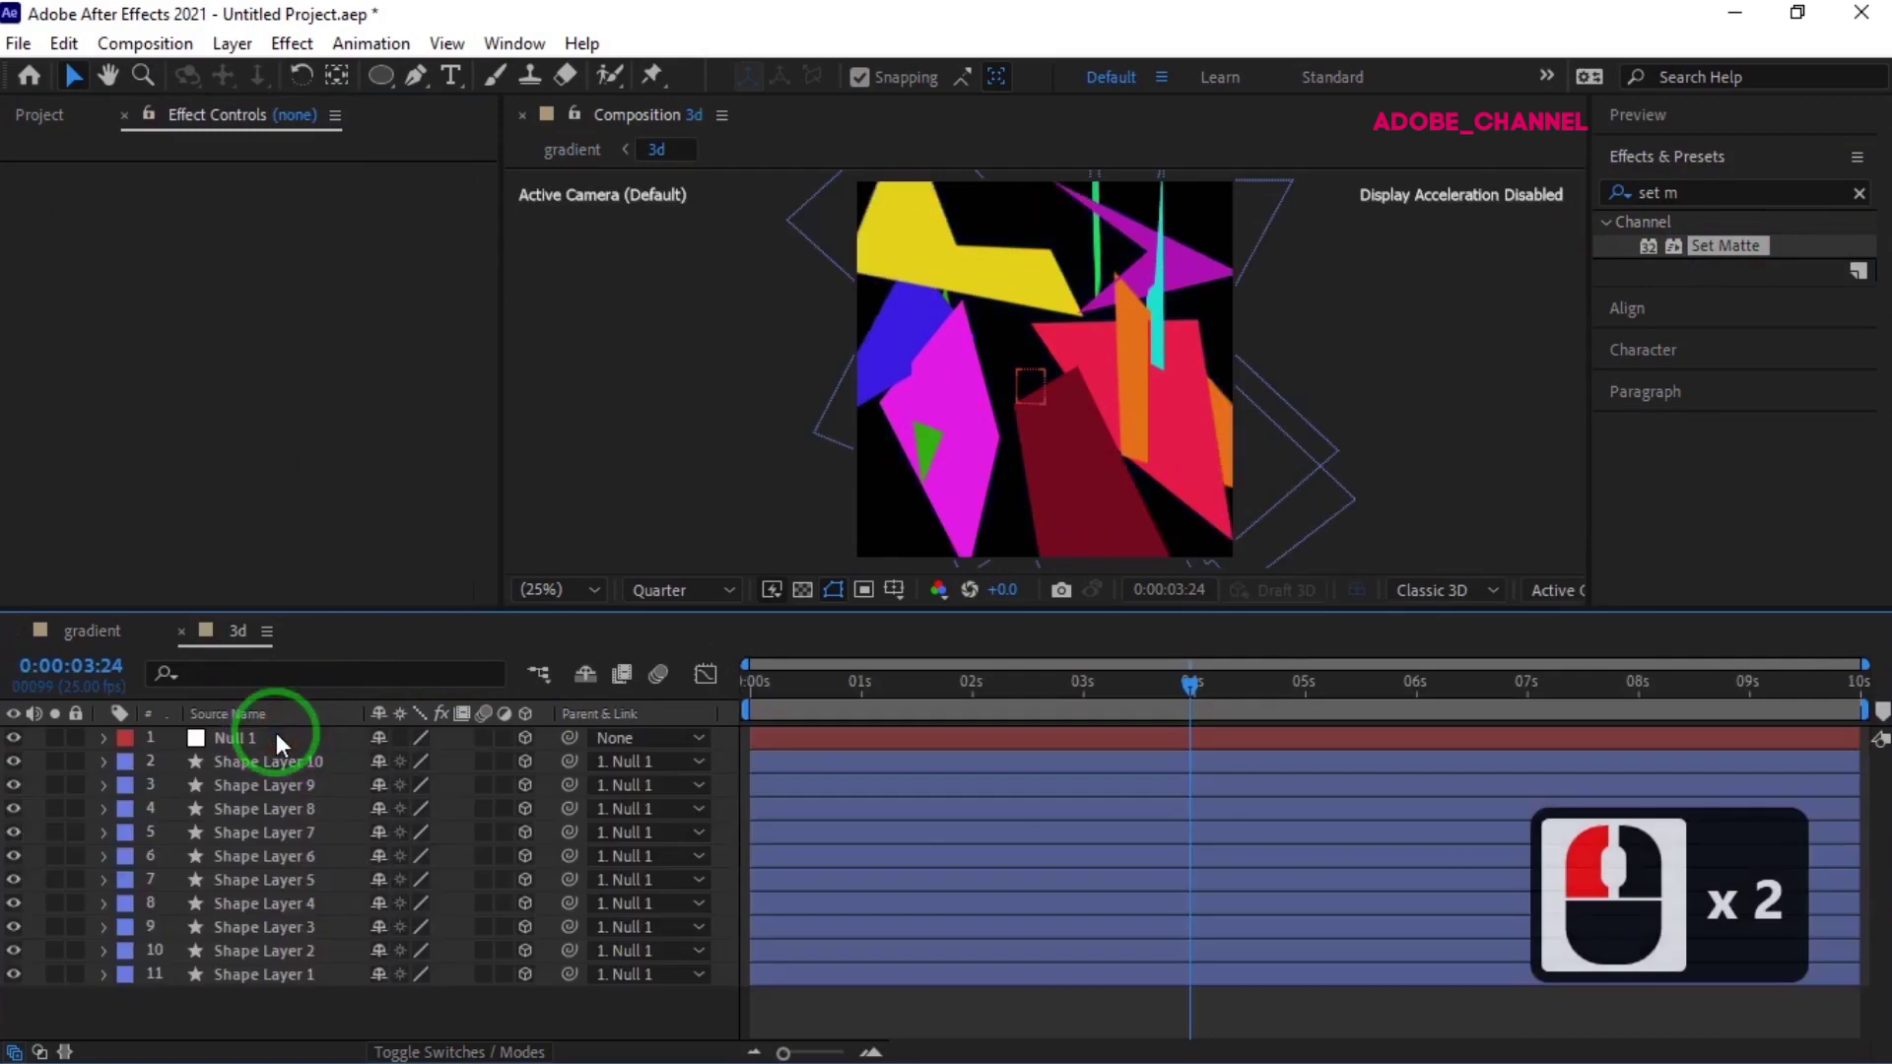
right_click(345, 1008)
mouse_move(463, 673)
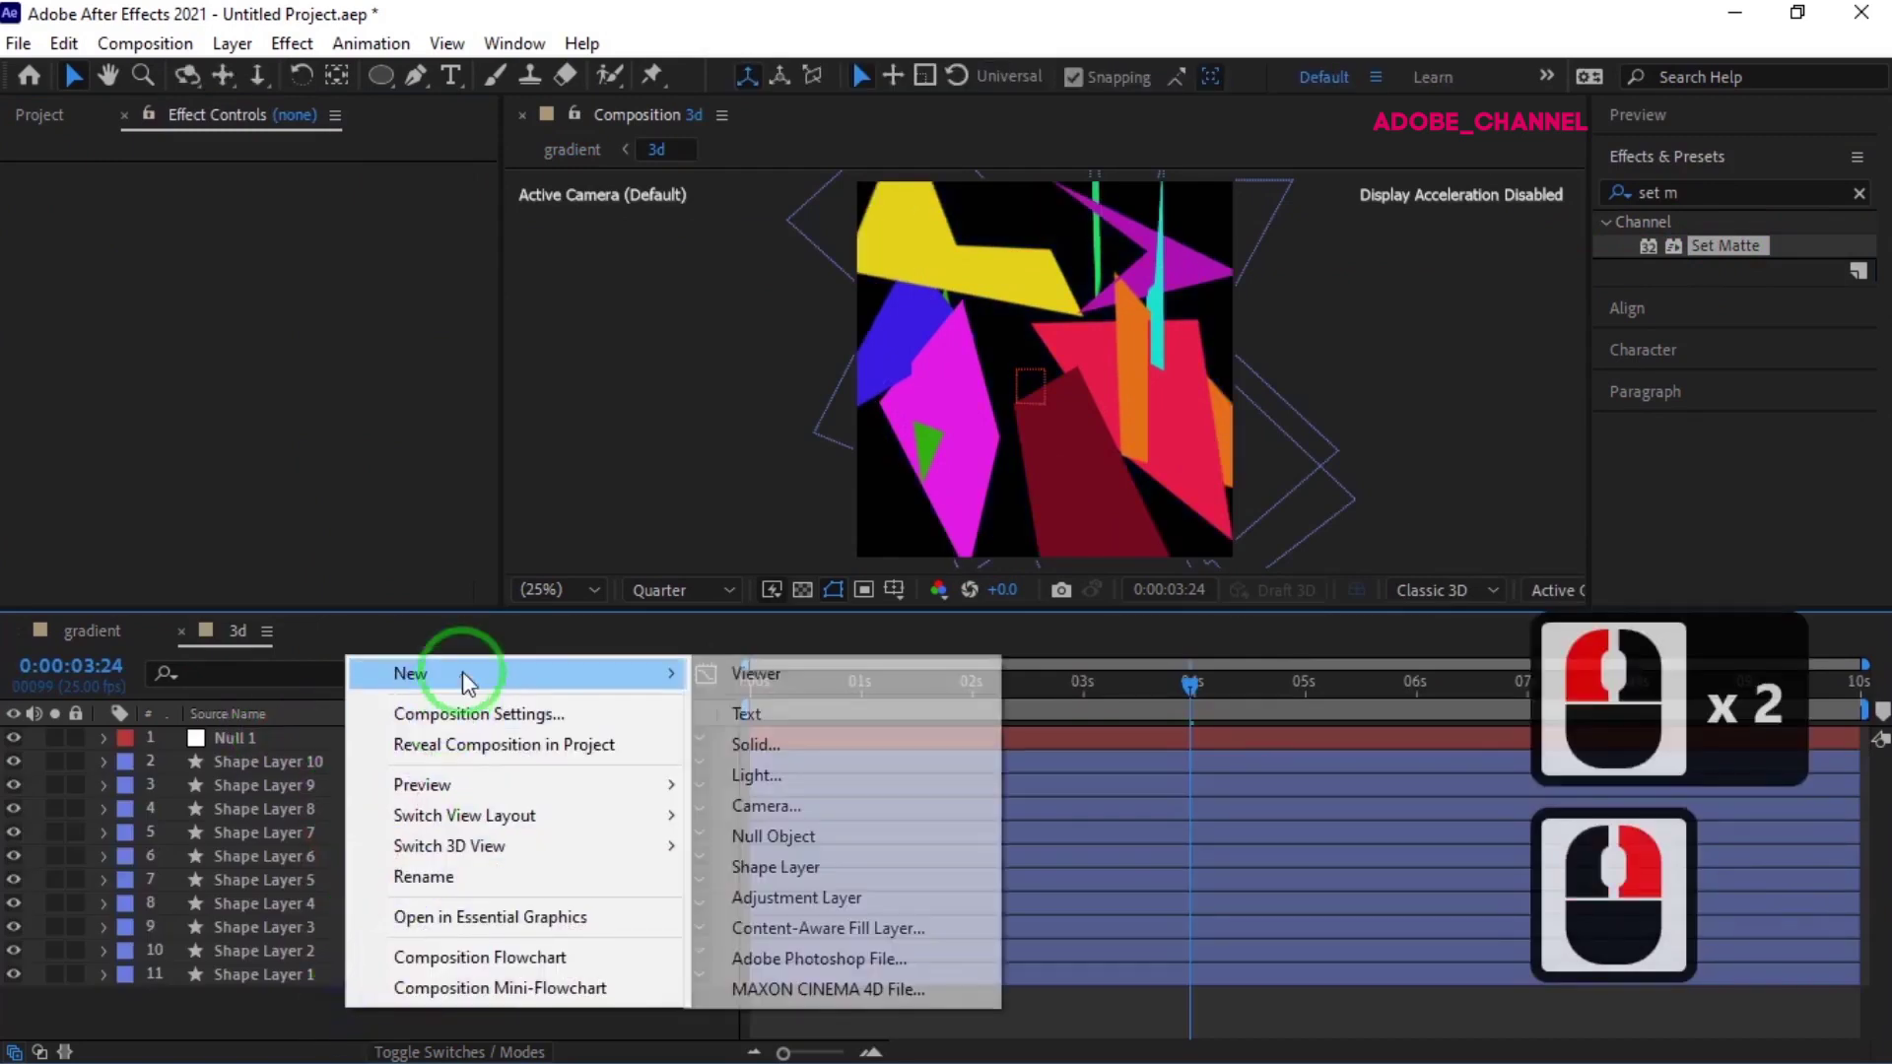
click(787, 896)
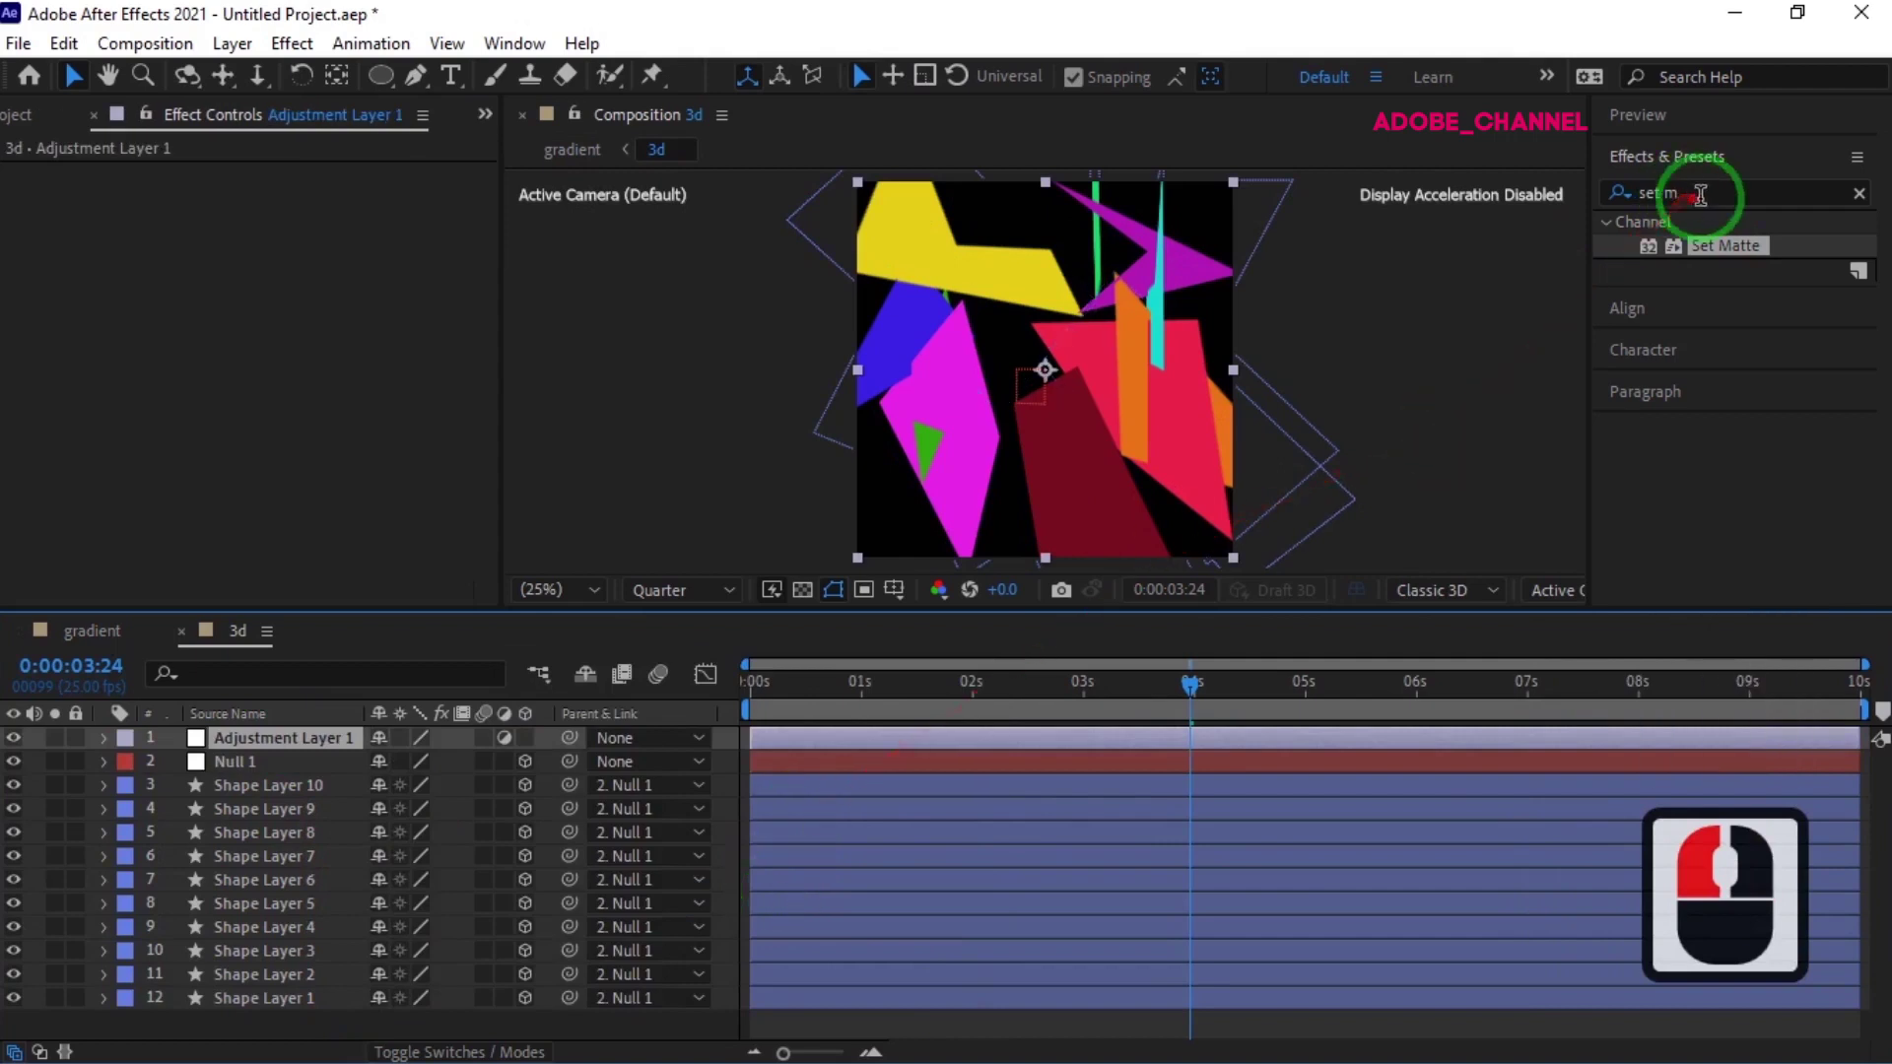
- Apply the Gaussian Blur effect to the adjustment layer in the 3d composition and set its Blurriness to 300
double_click(1598, 195)
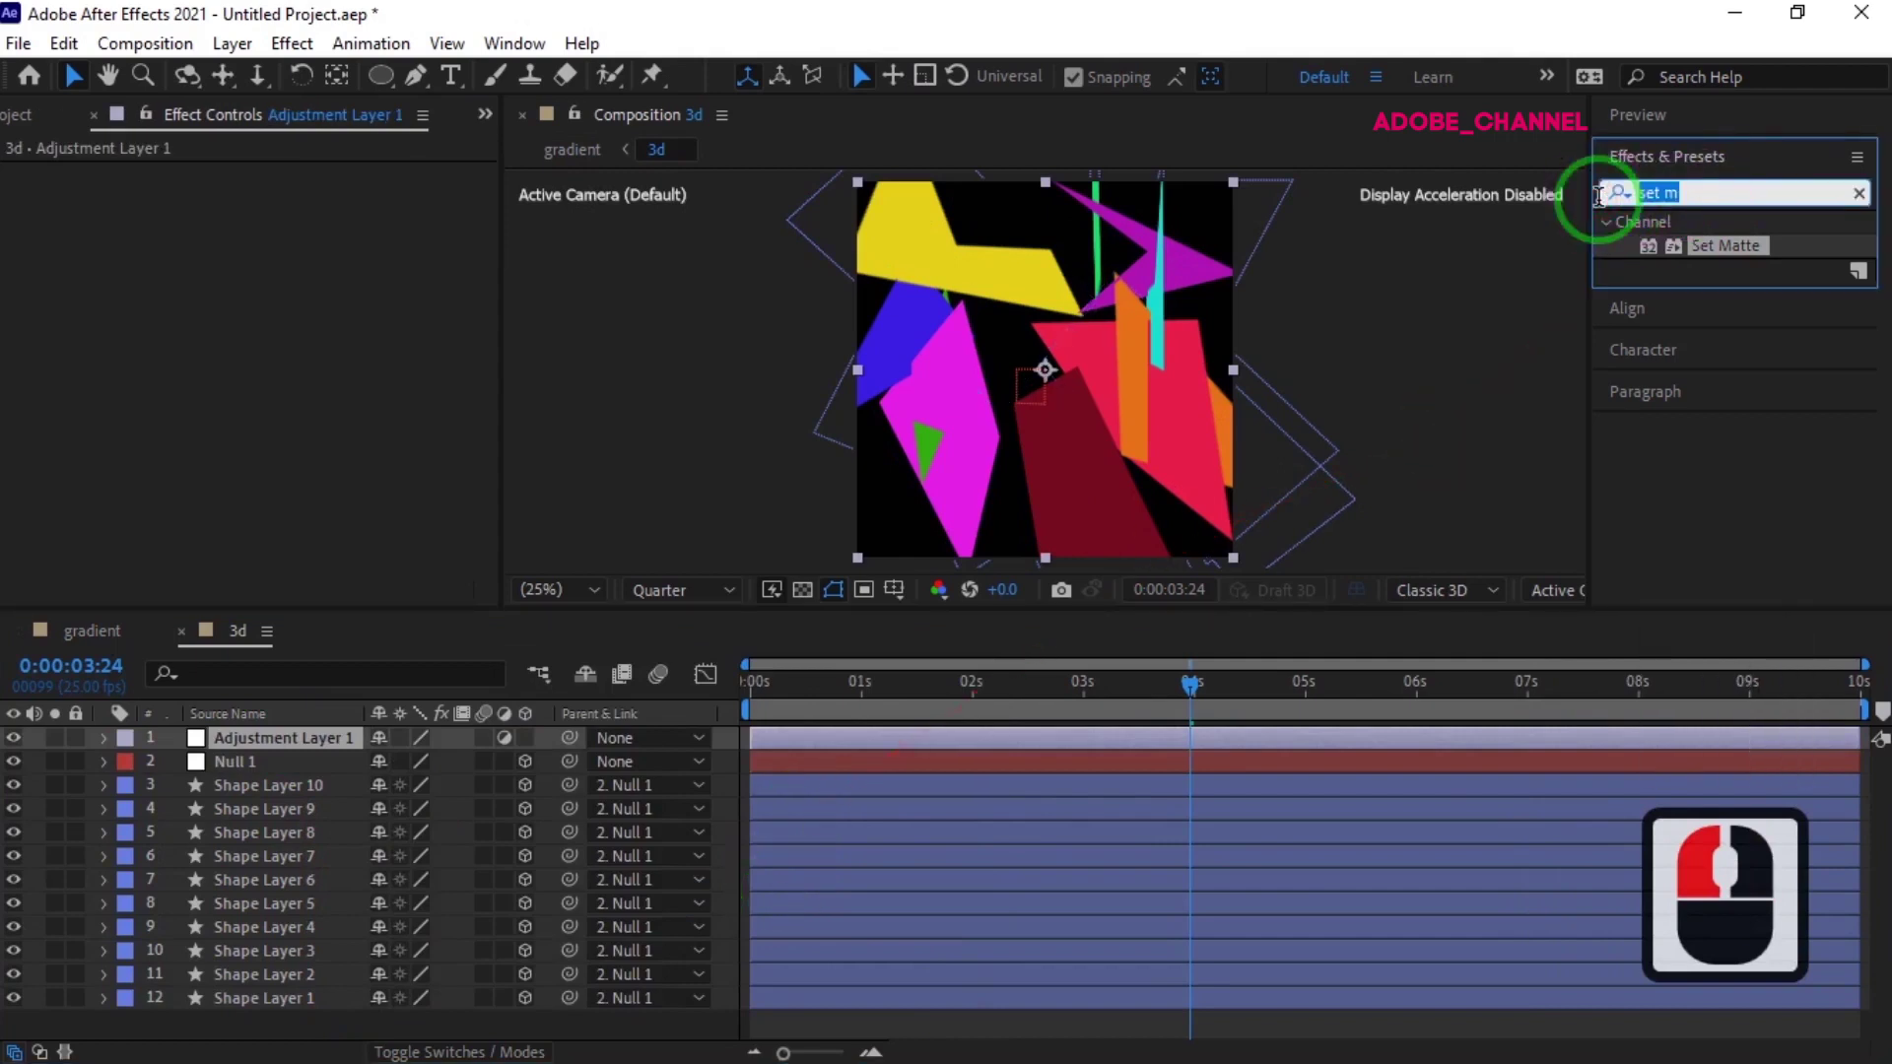
text(gau)
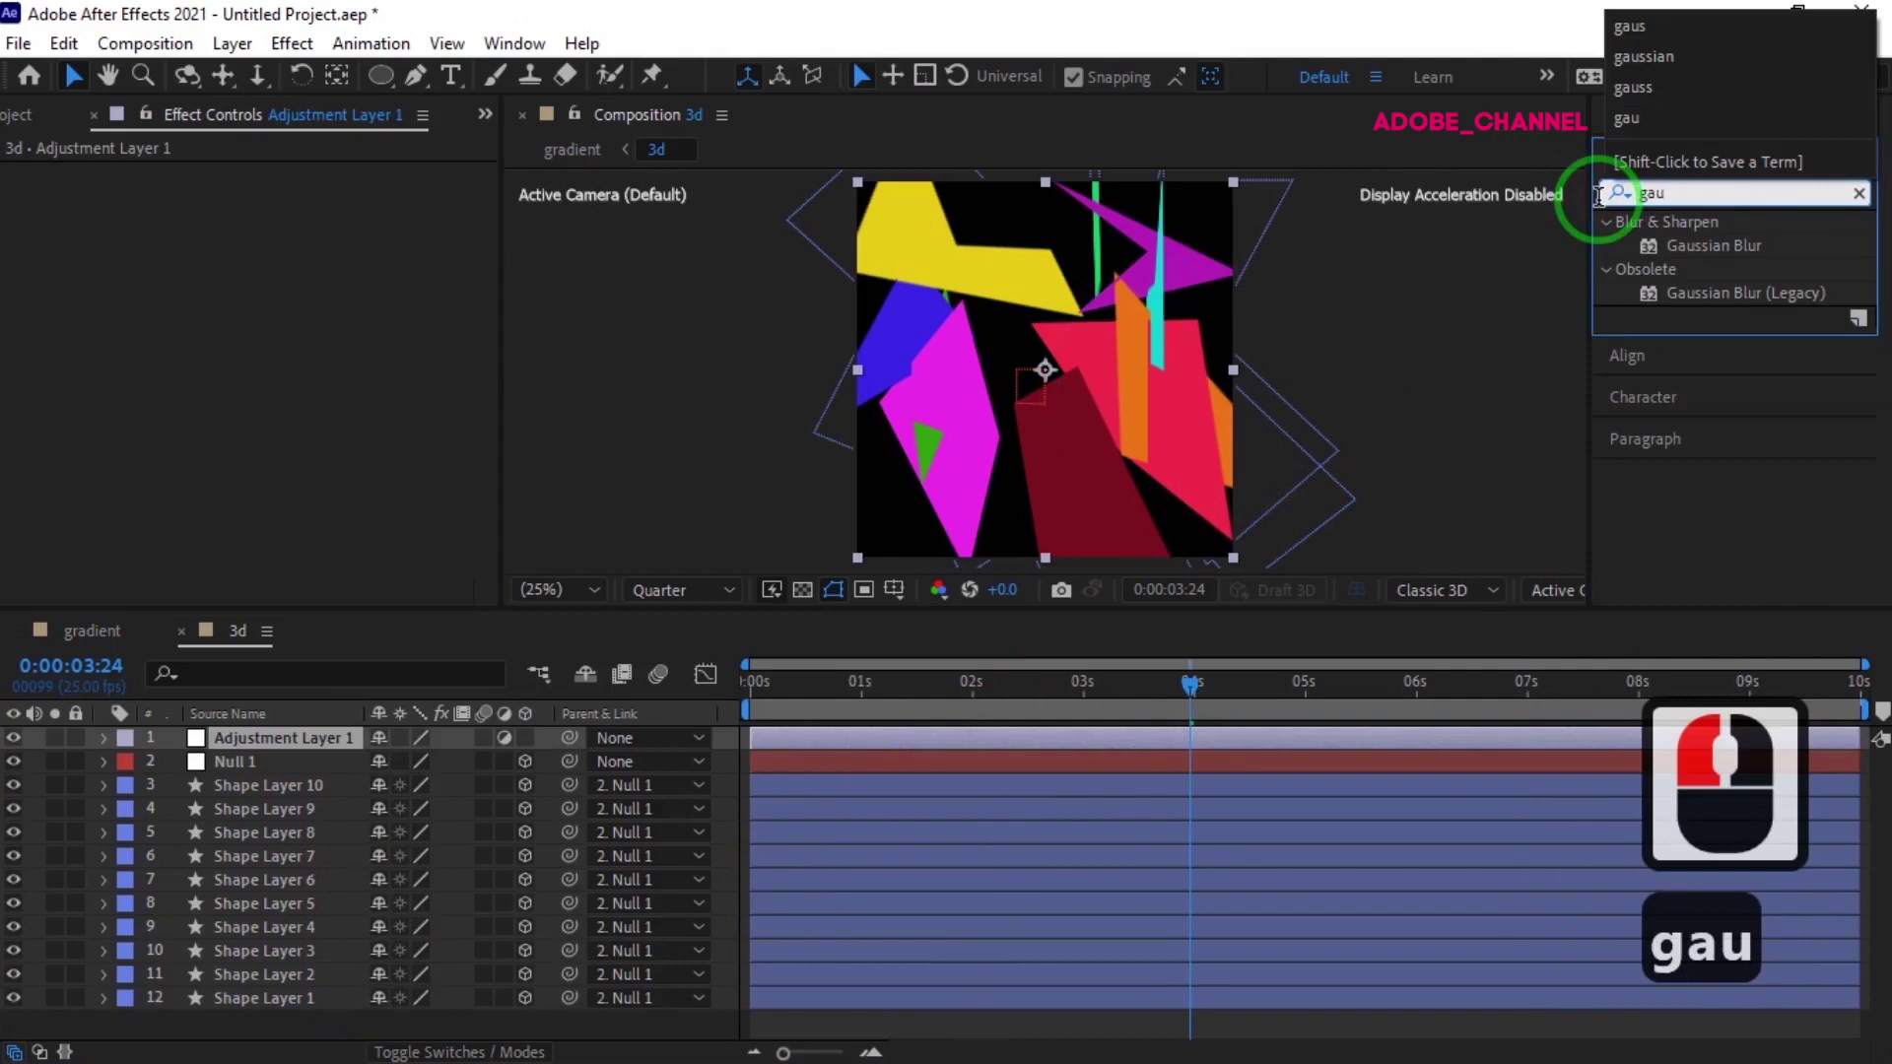
double_click(1712, 246)
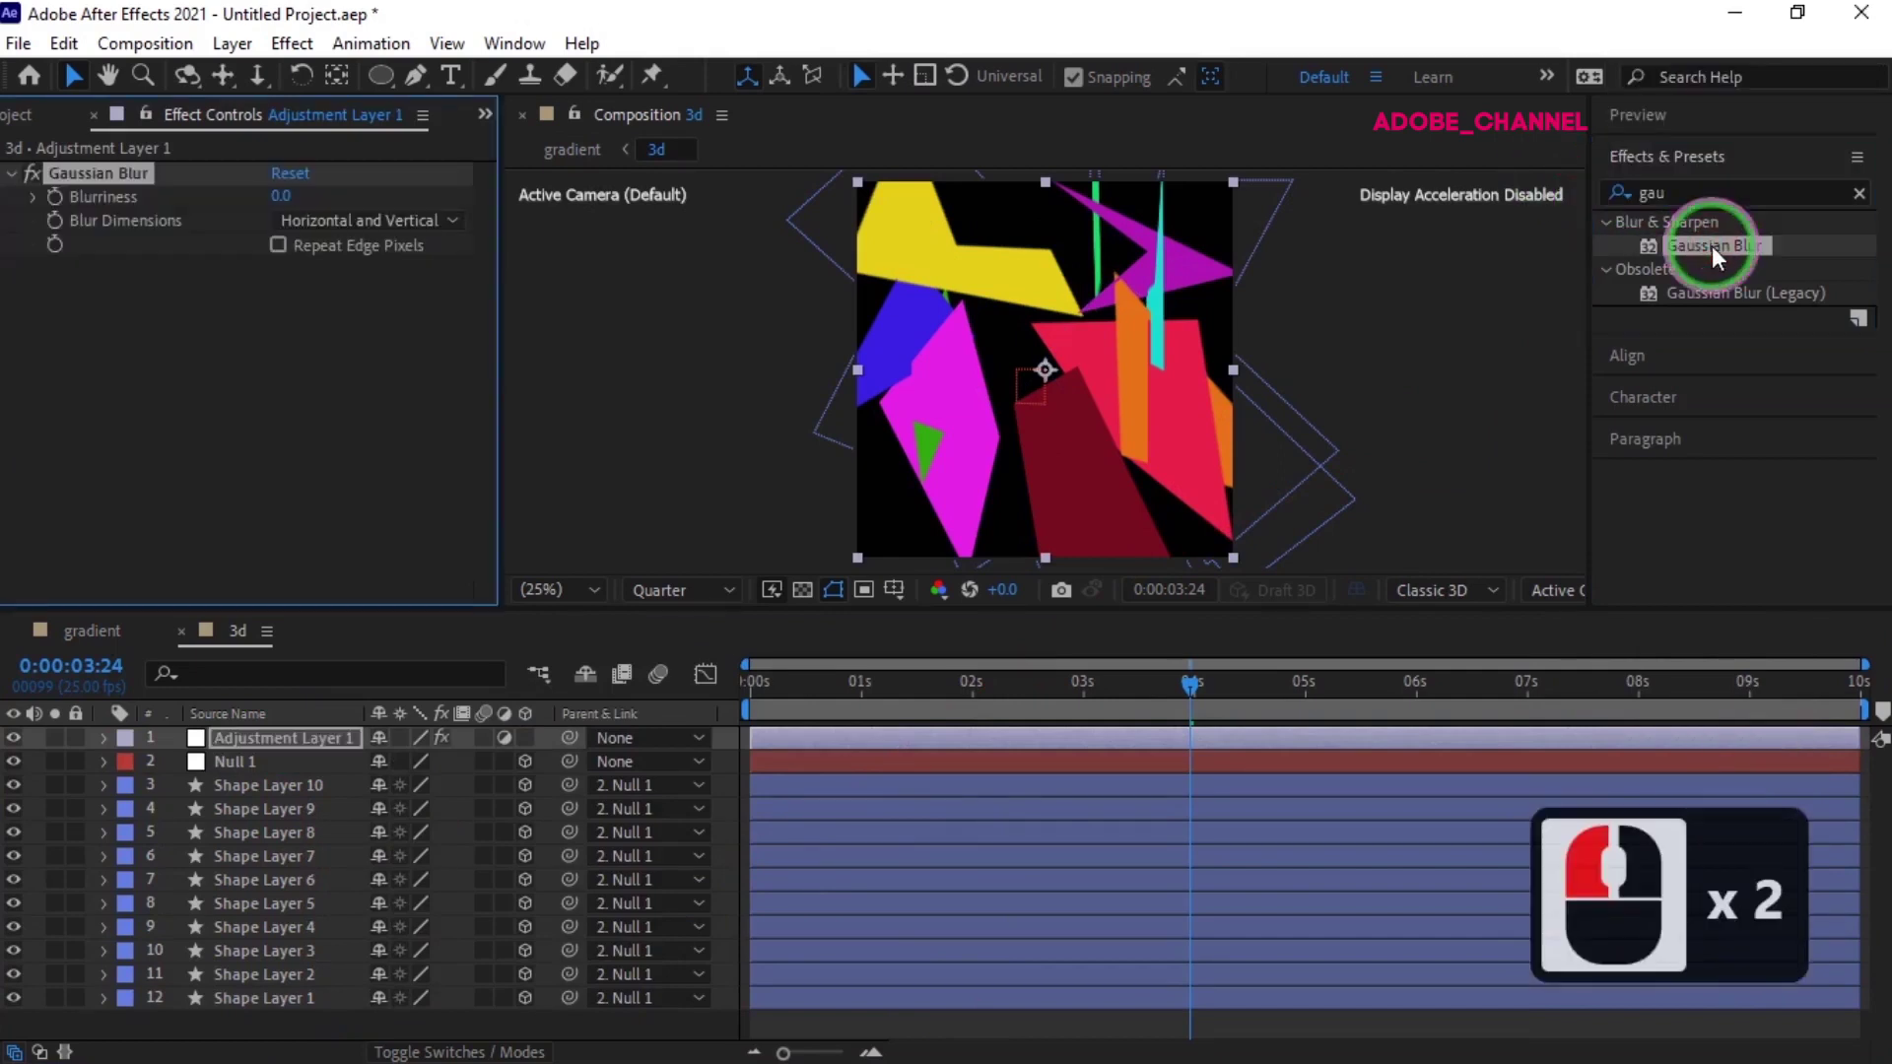
click(283, 198)
text(300)
key(Return)
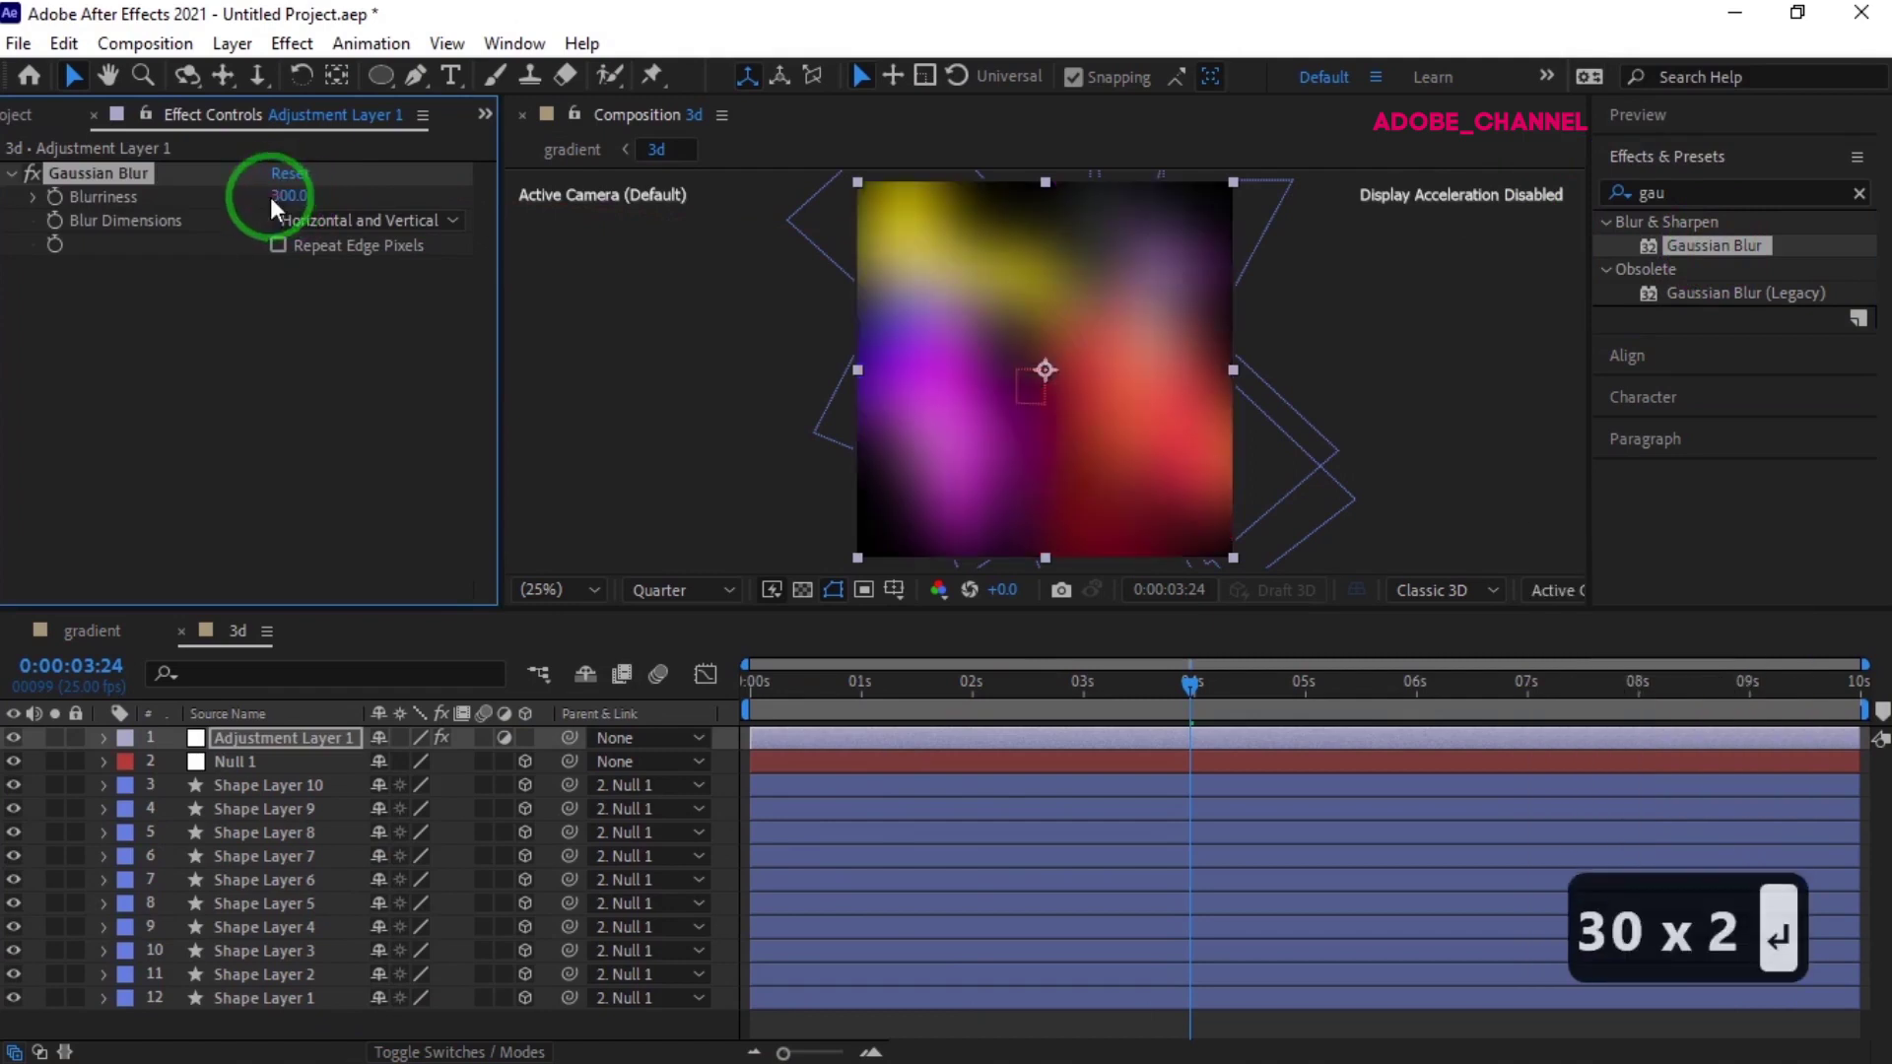
- Return to the gradient composition and create a new 1920 x 1080 px composition named main
click(79, 633)
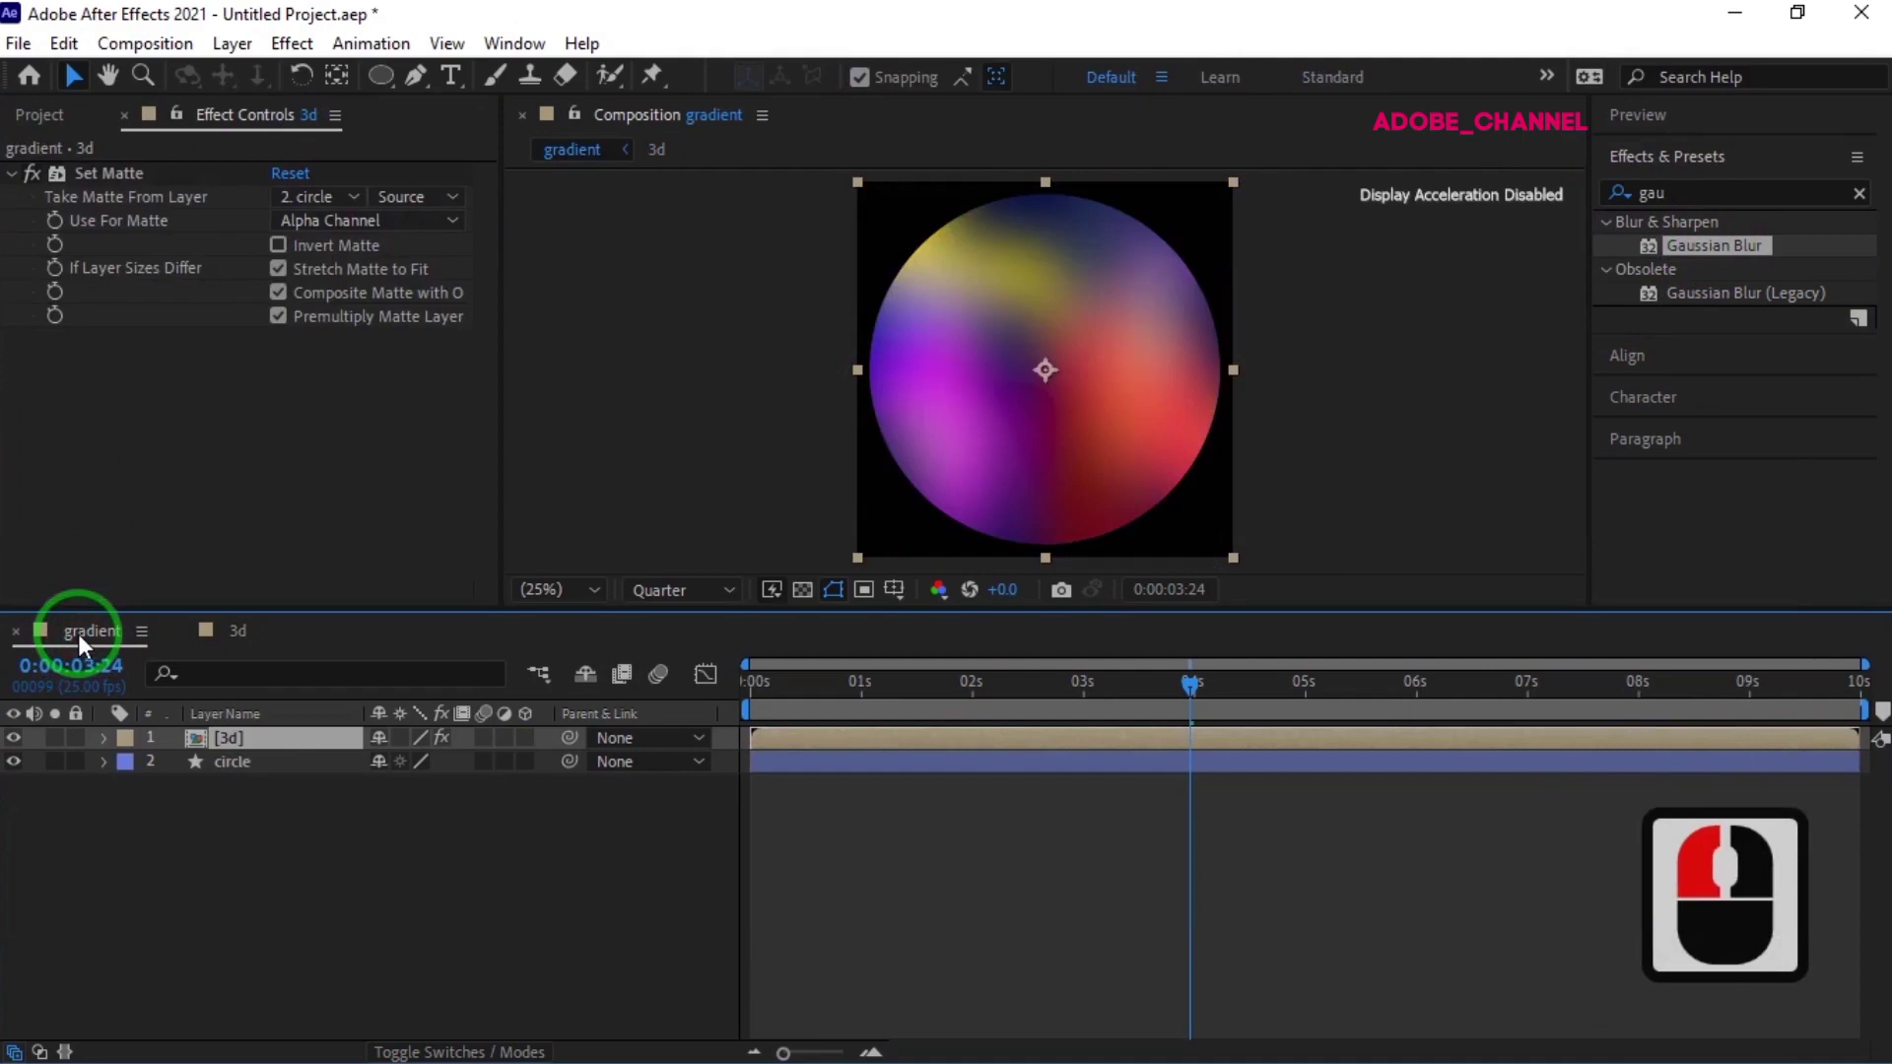
click(39, 114)
click(38, 366)
click(83, 591)
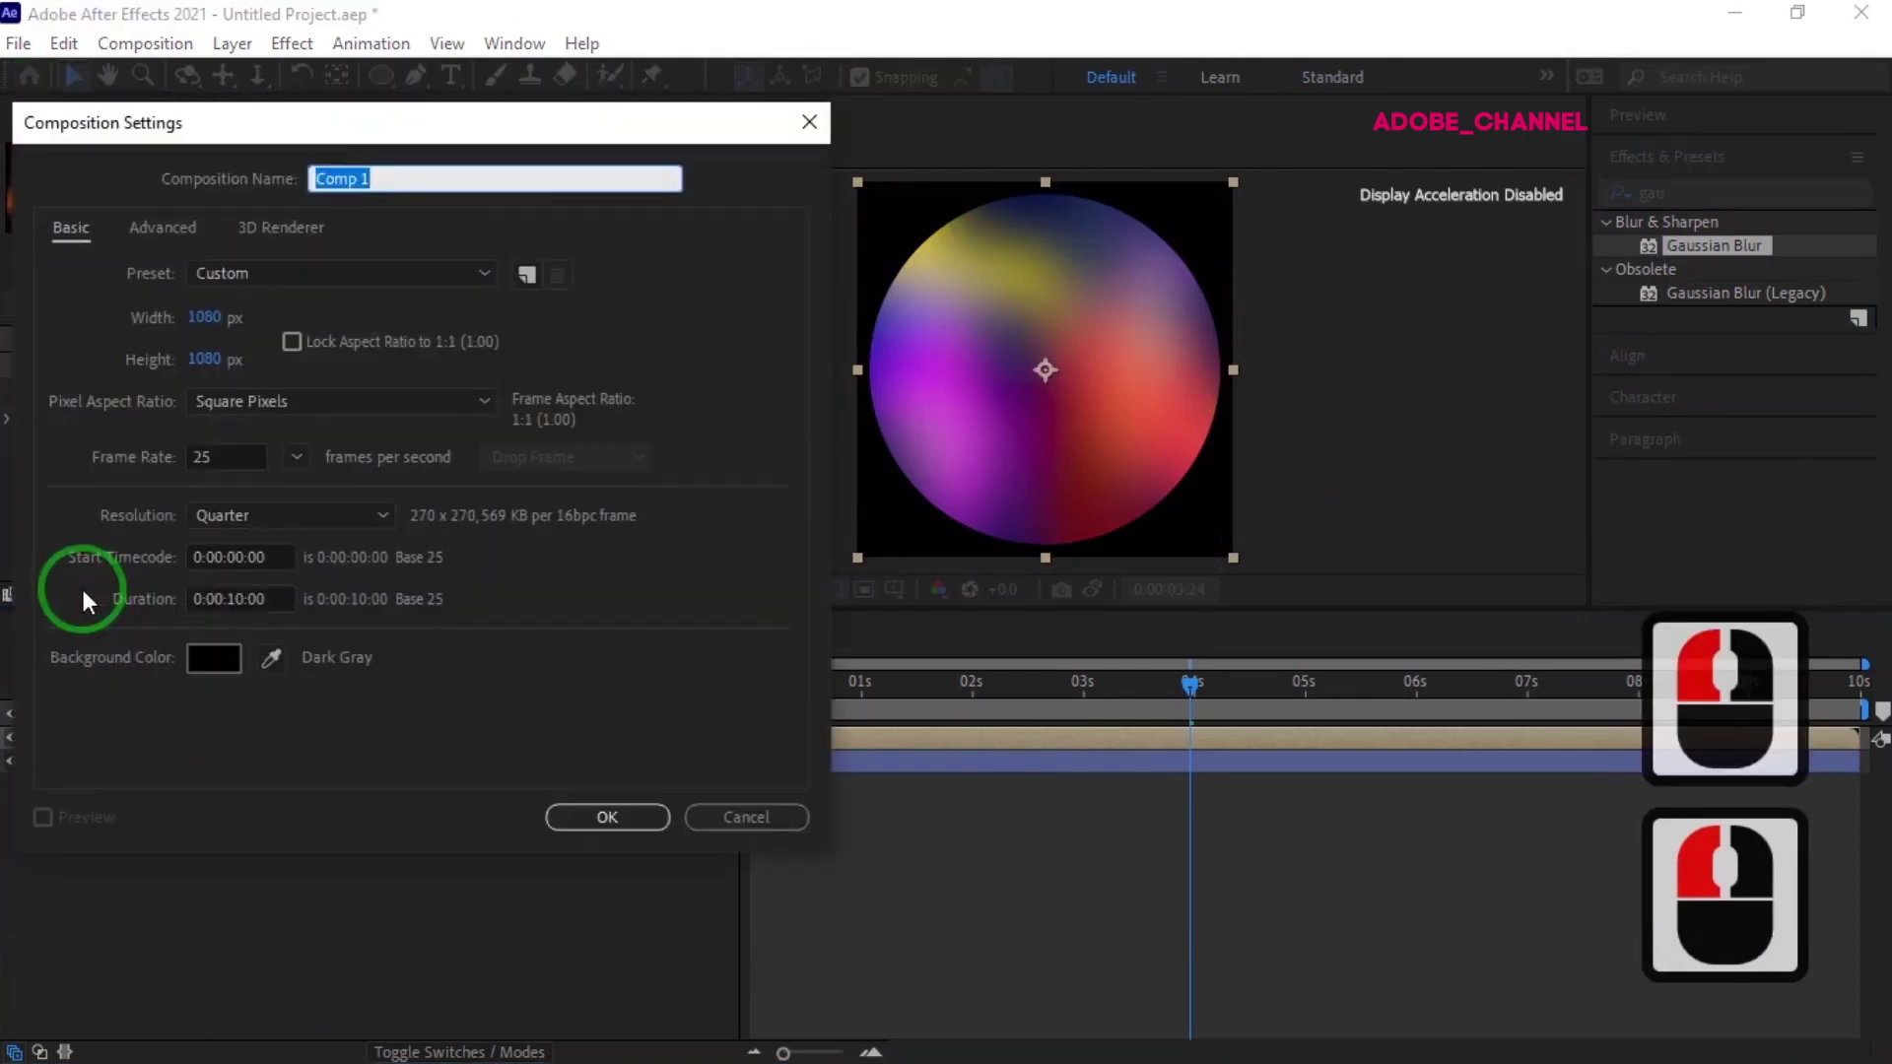
click(203, 318)
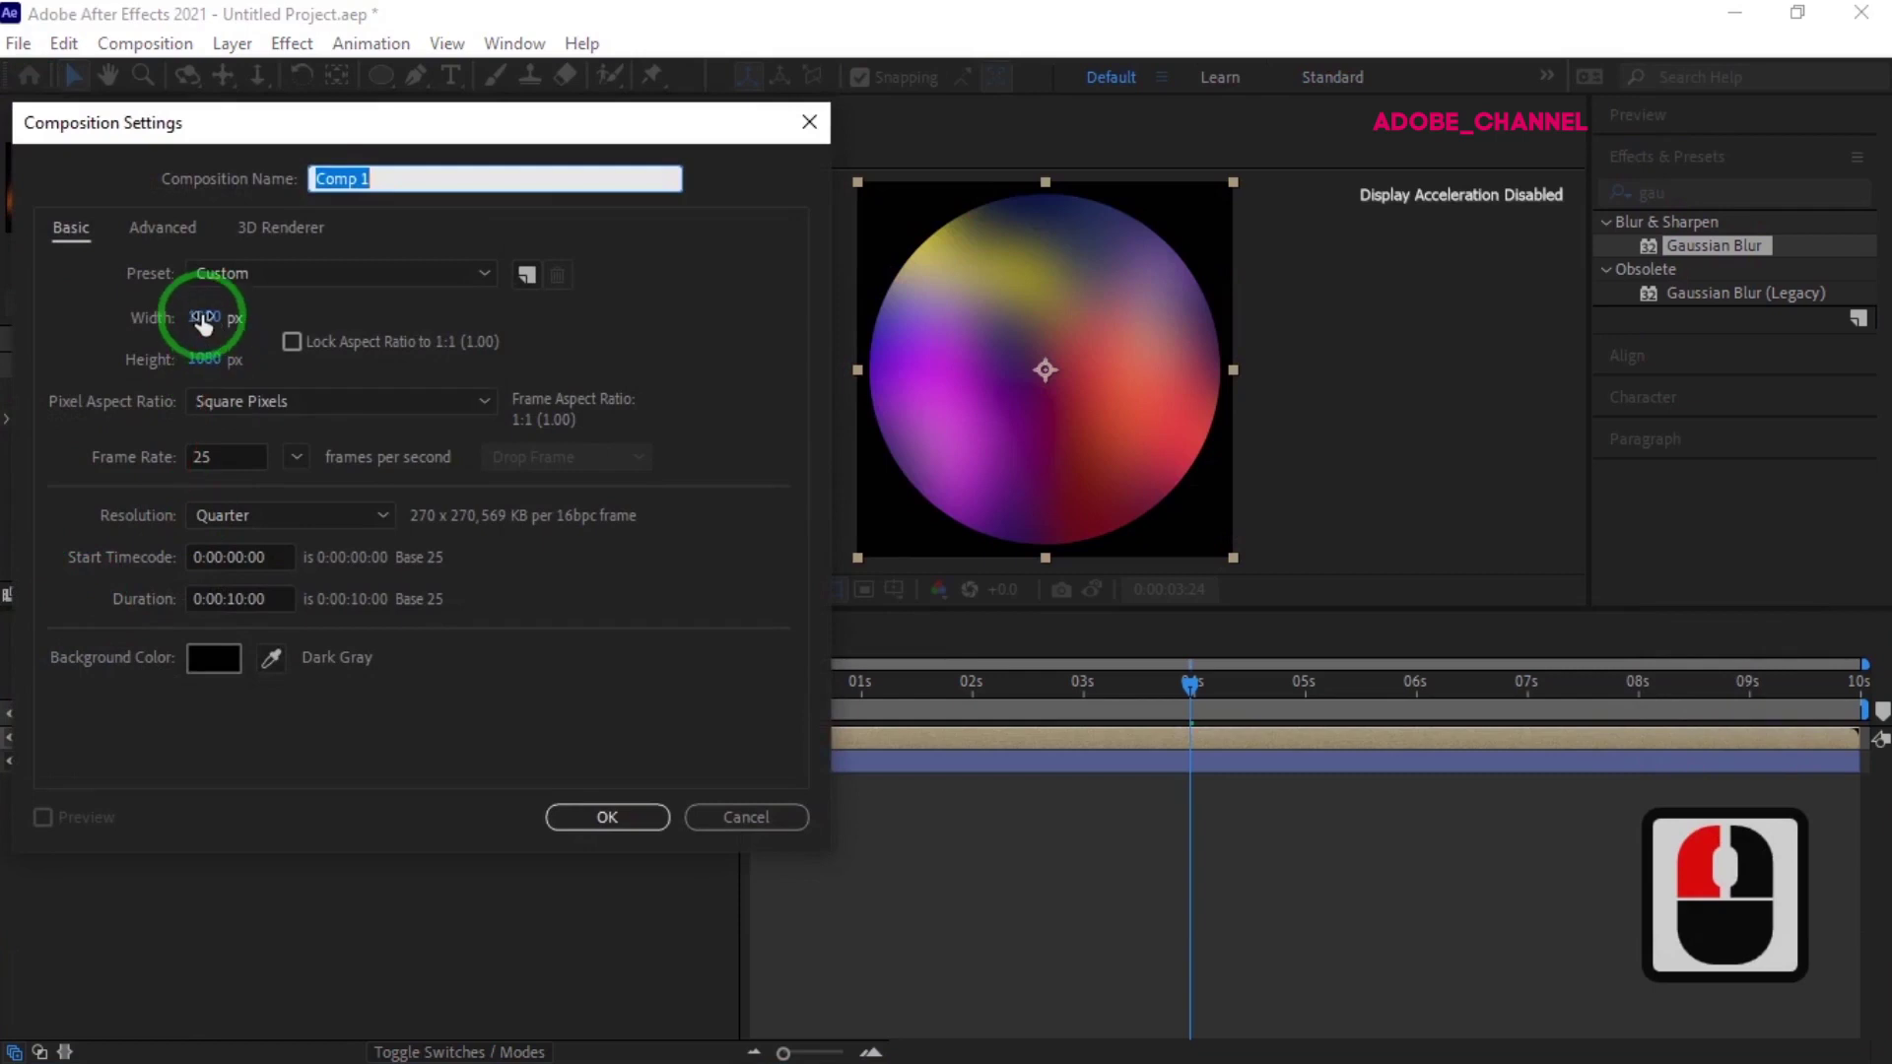
click(203, 320)
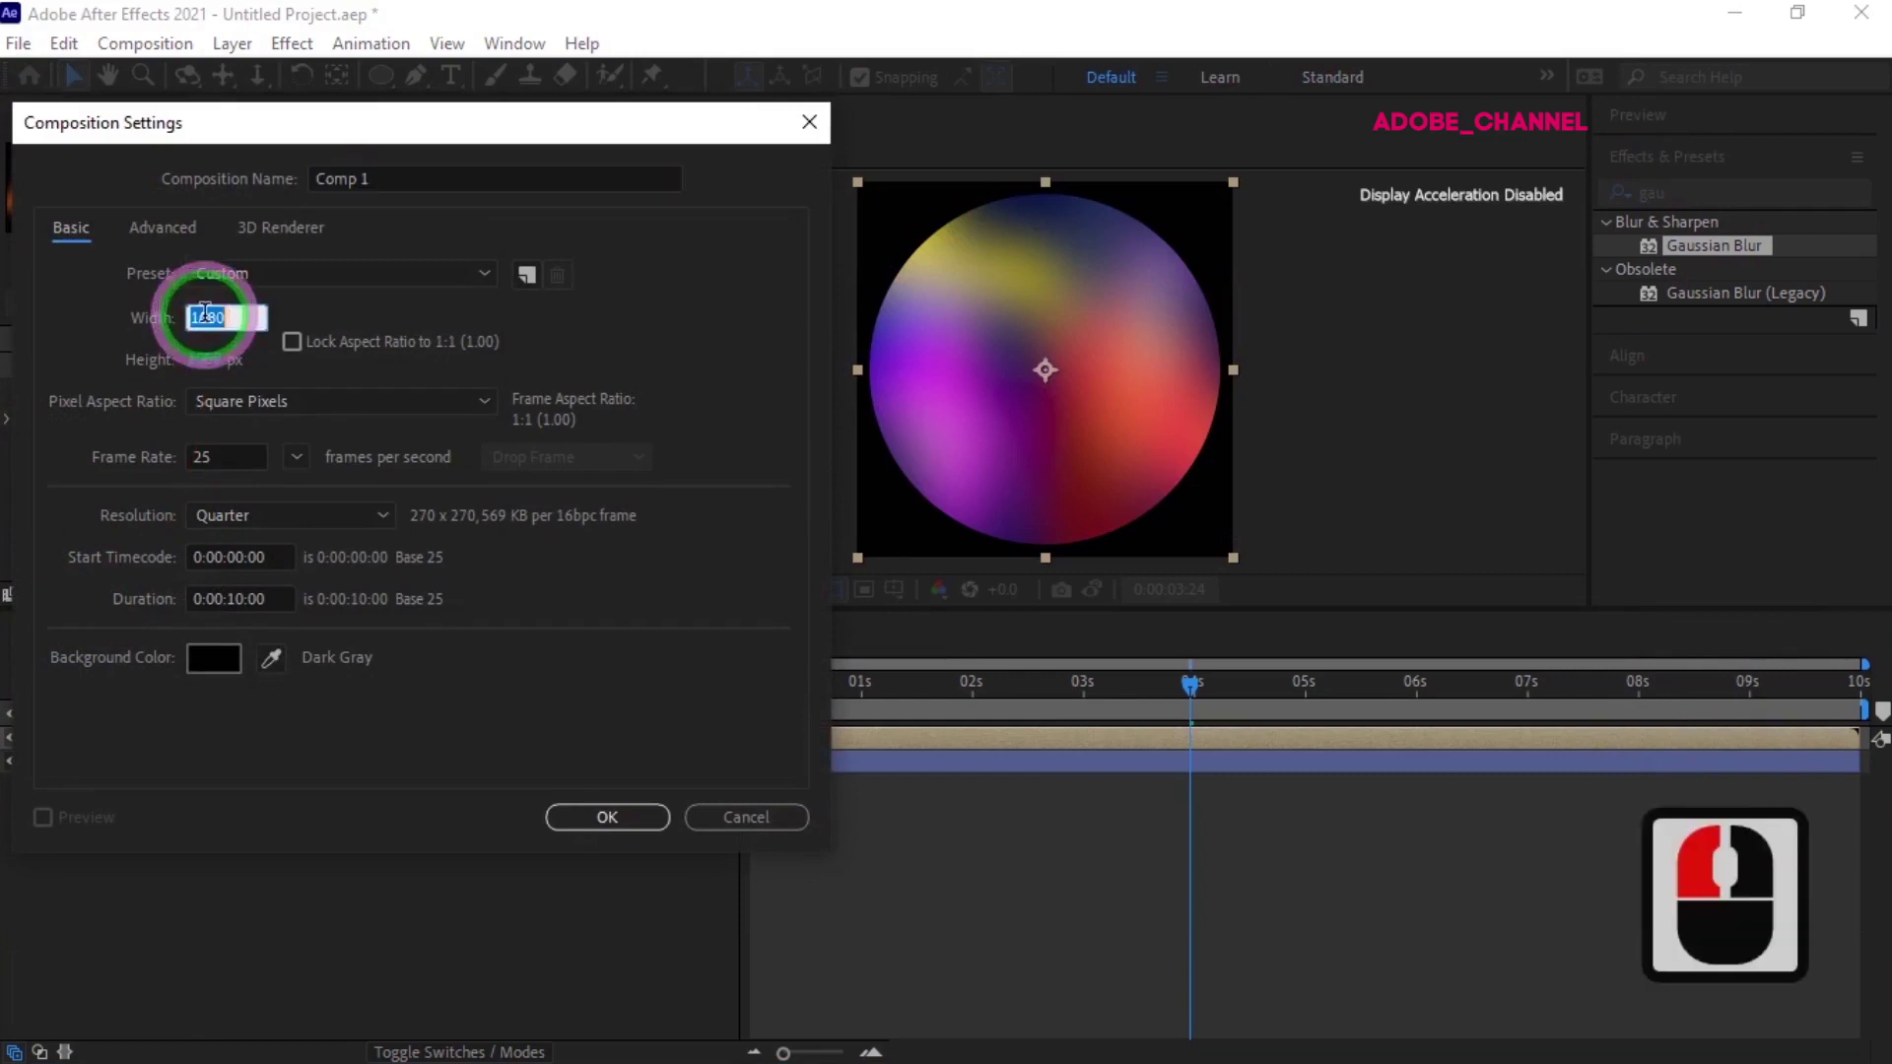
text(1920)
click(394, 176)
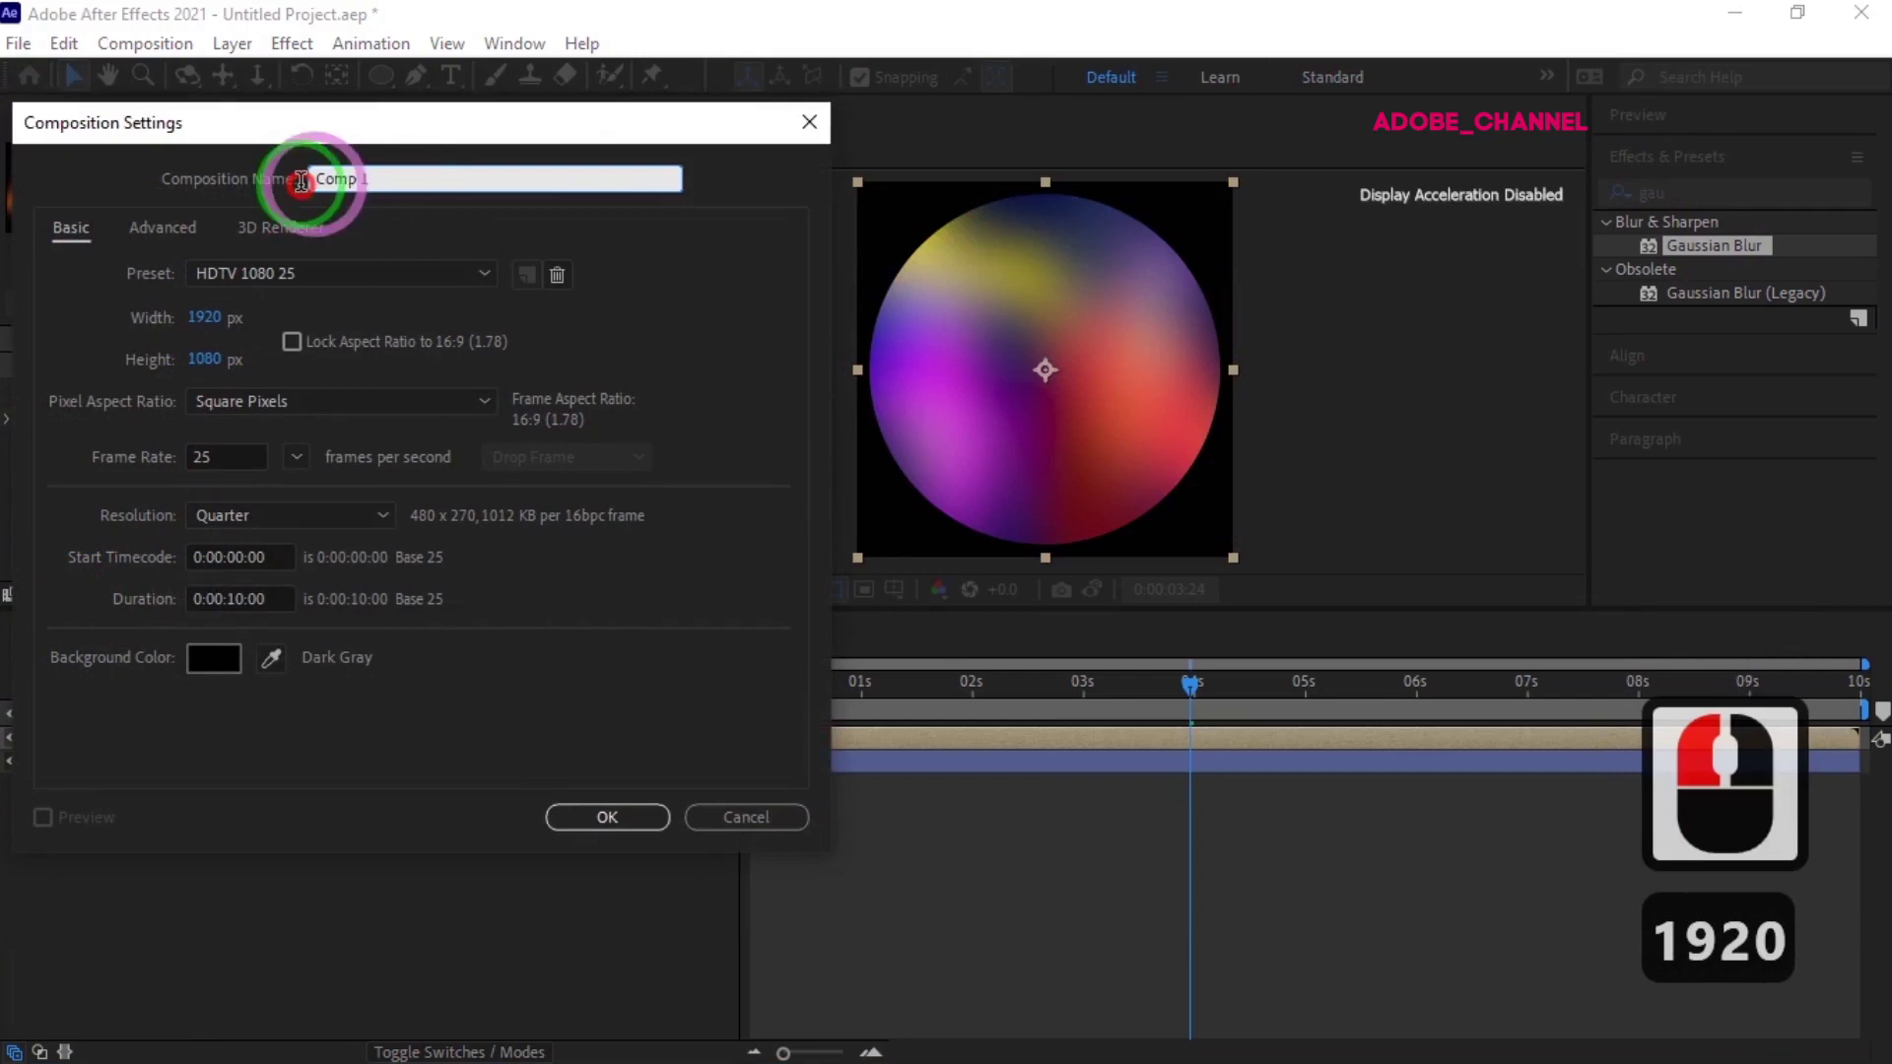
text(main)
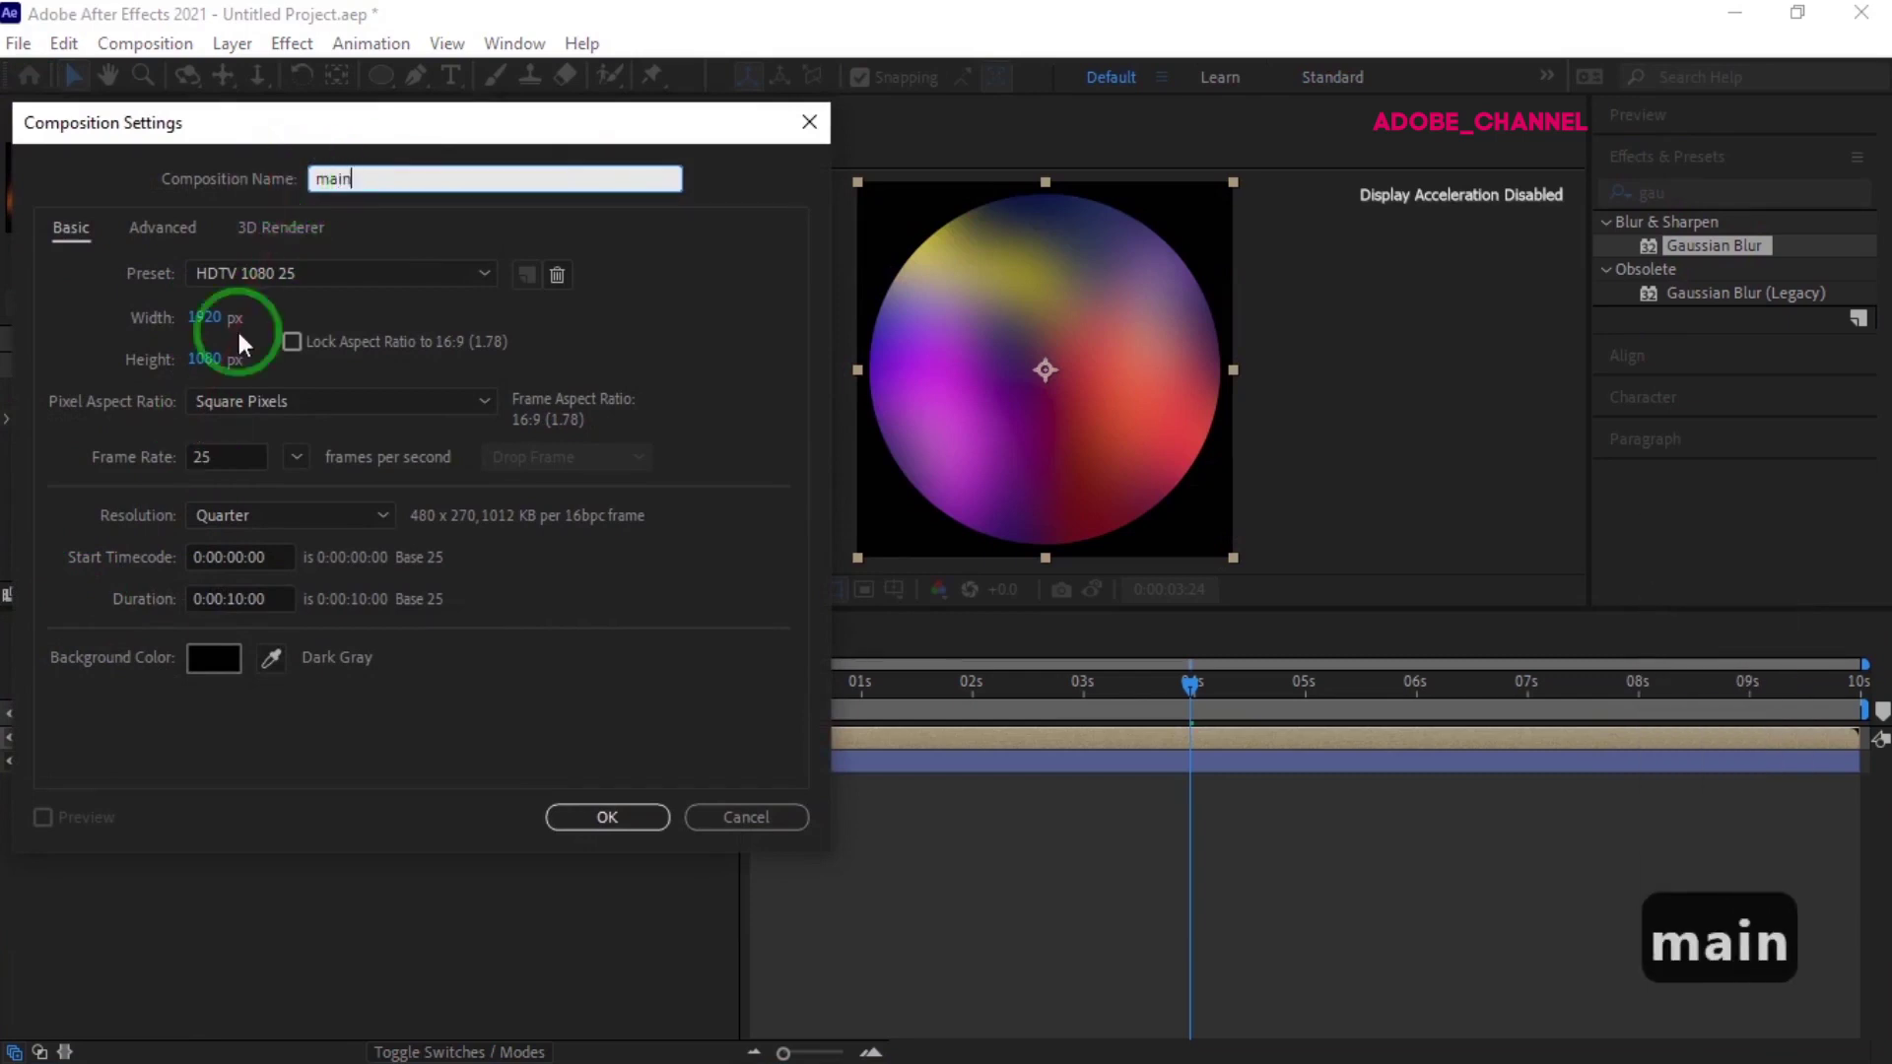
click(600, 814)
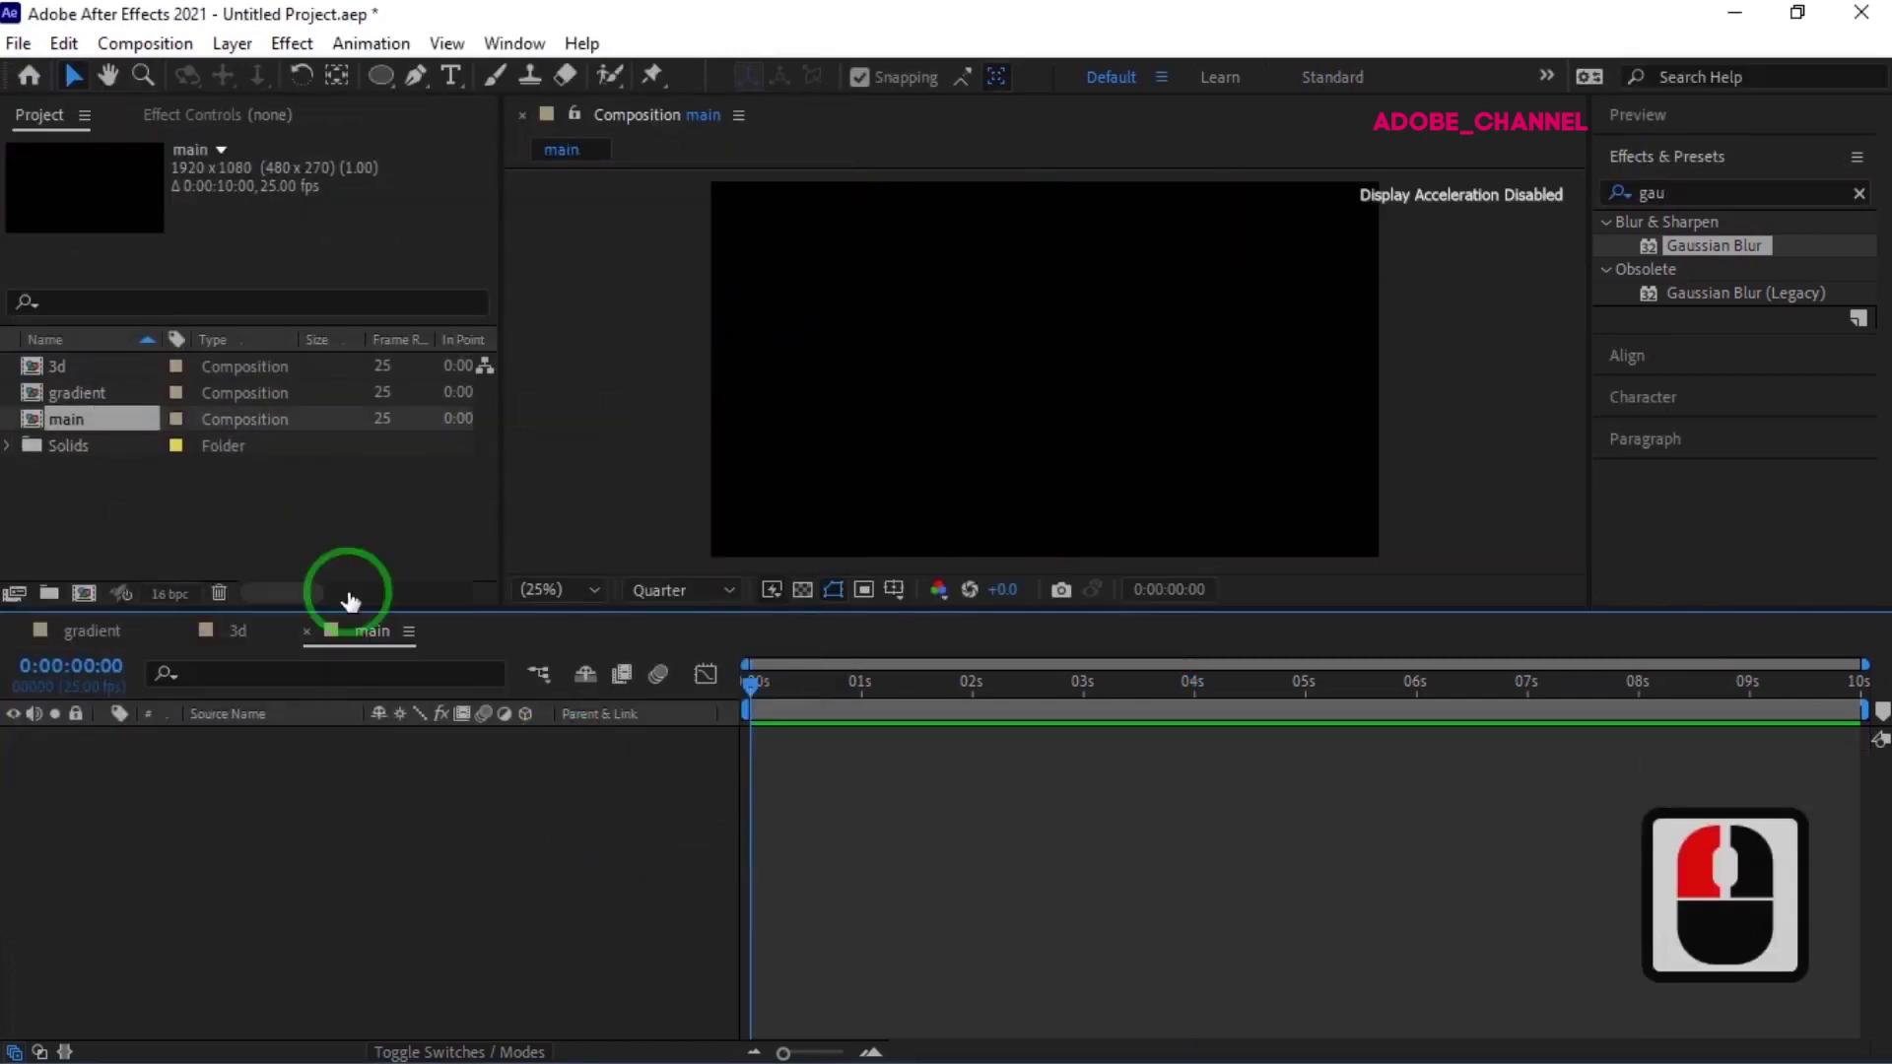
- Place the gradient composition as a layer in main and add an Inner Glow layer style to it
drag(103, 396, 180, 777)
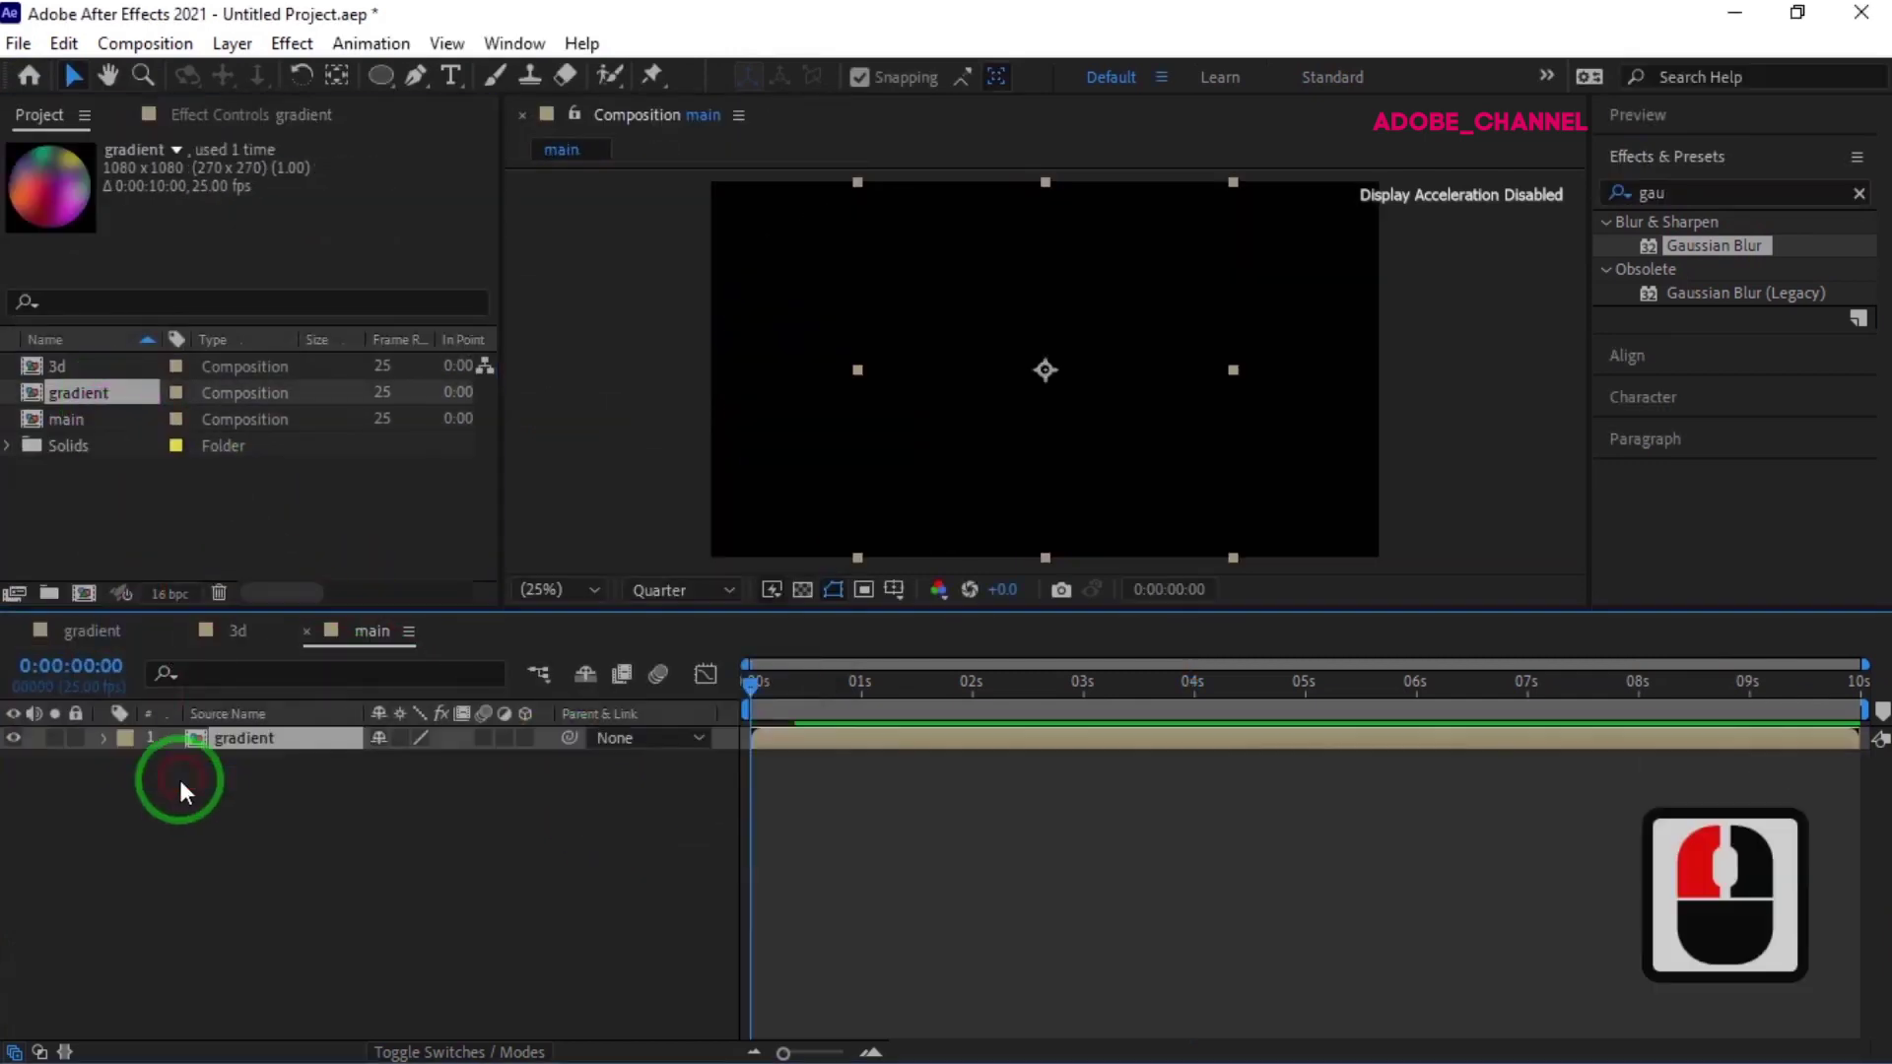
right_click(270, 739)
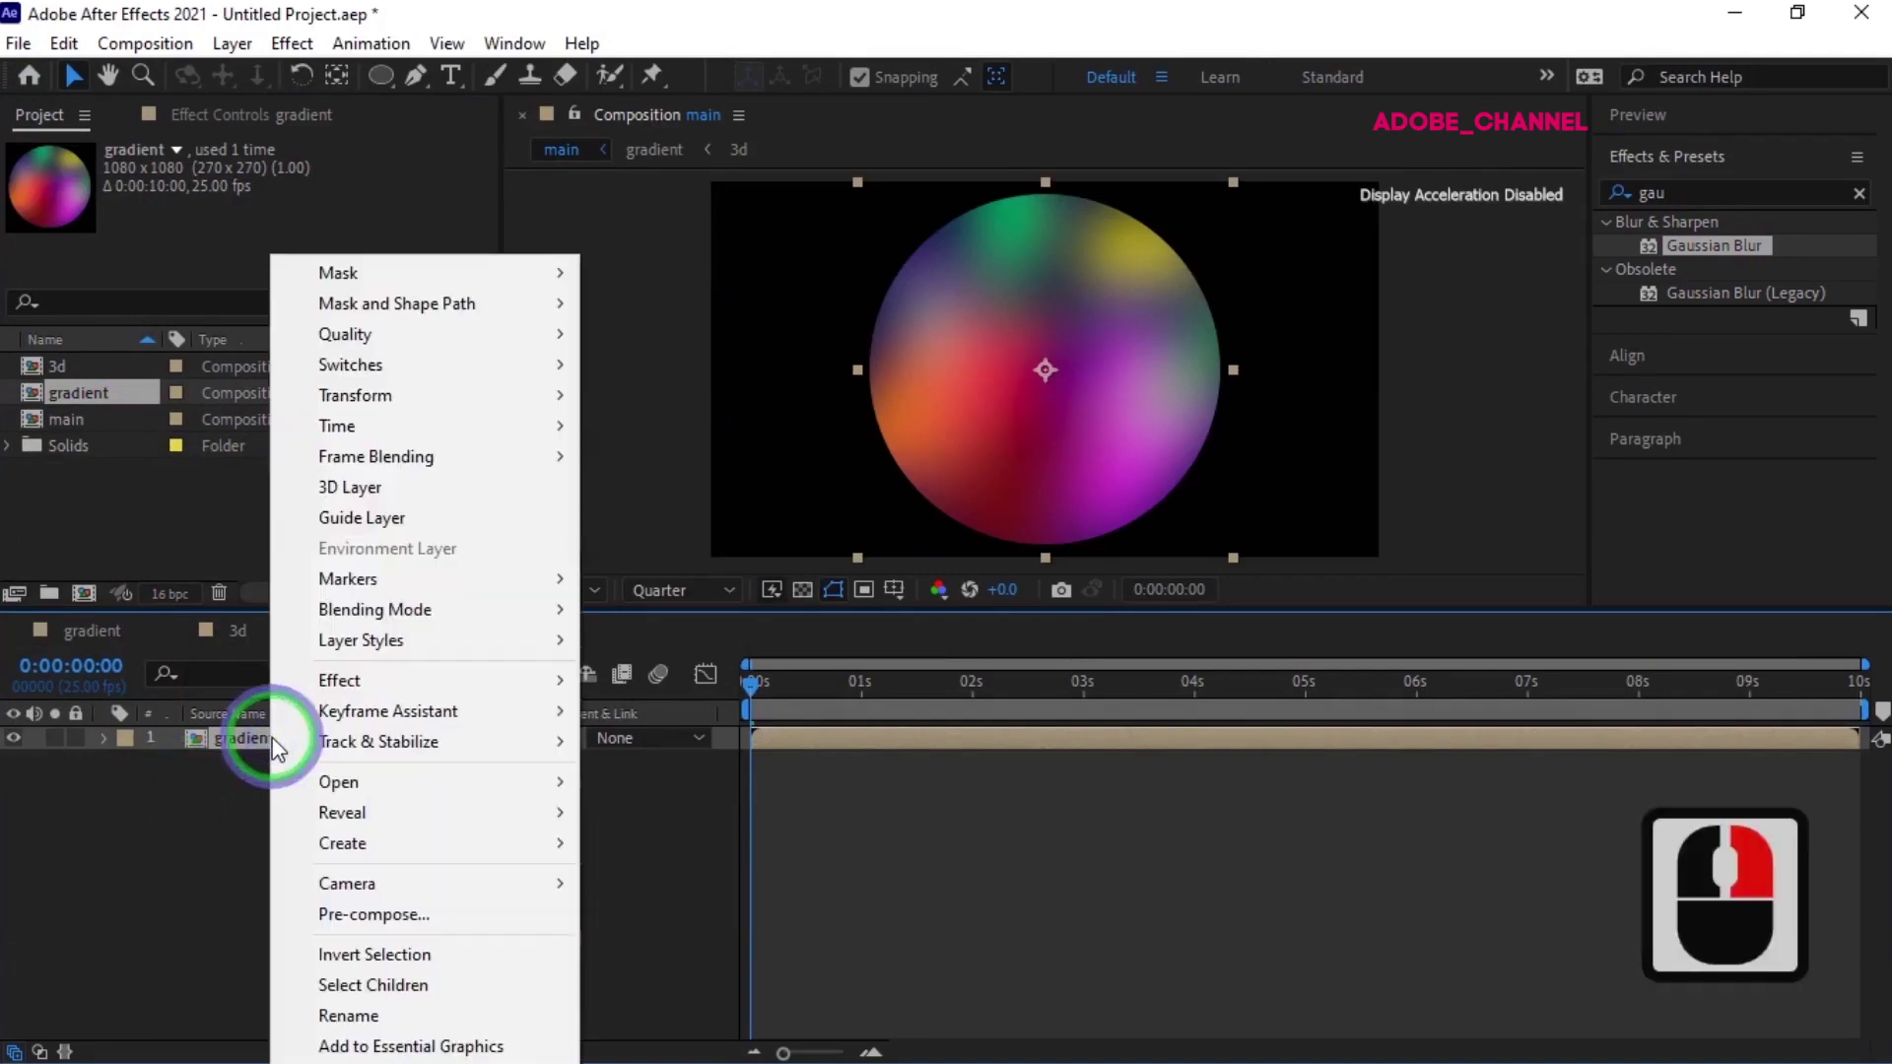
click(374, 640)
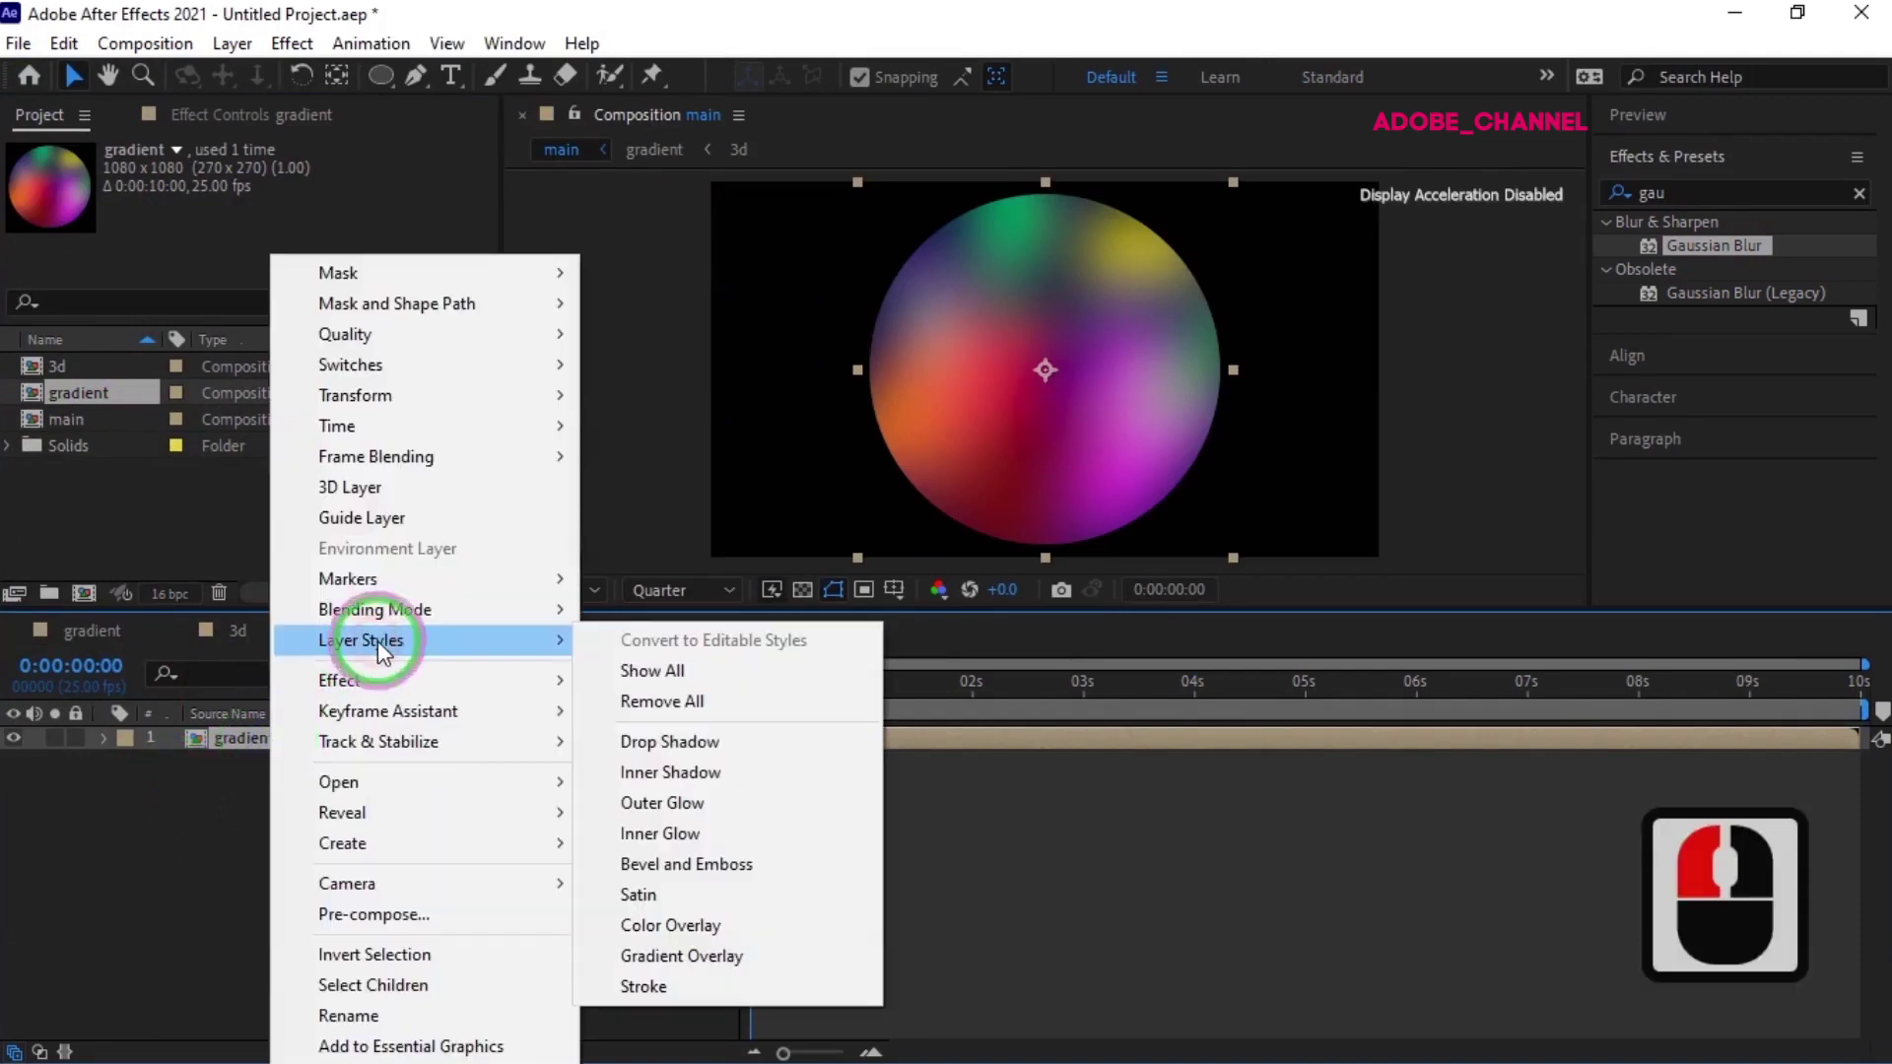
click(640, 836)
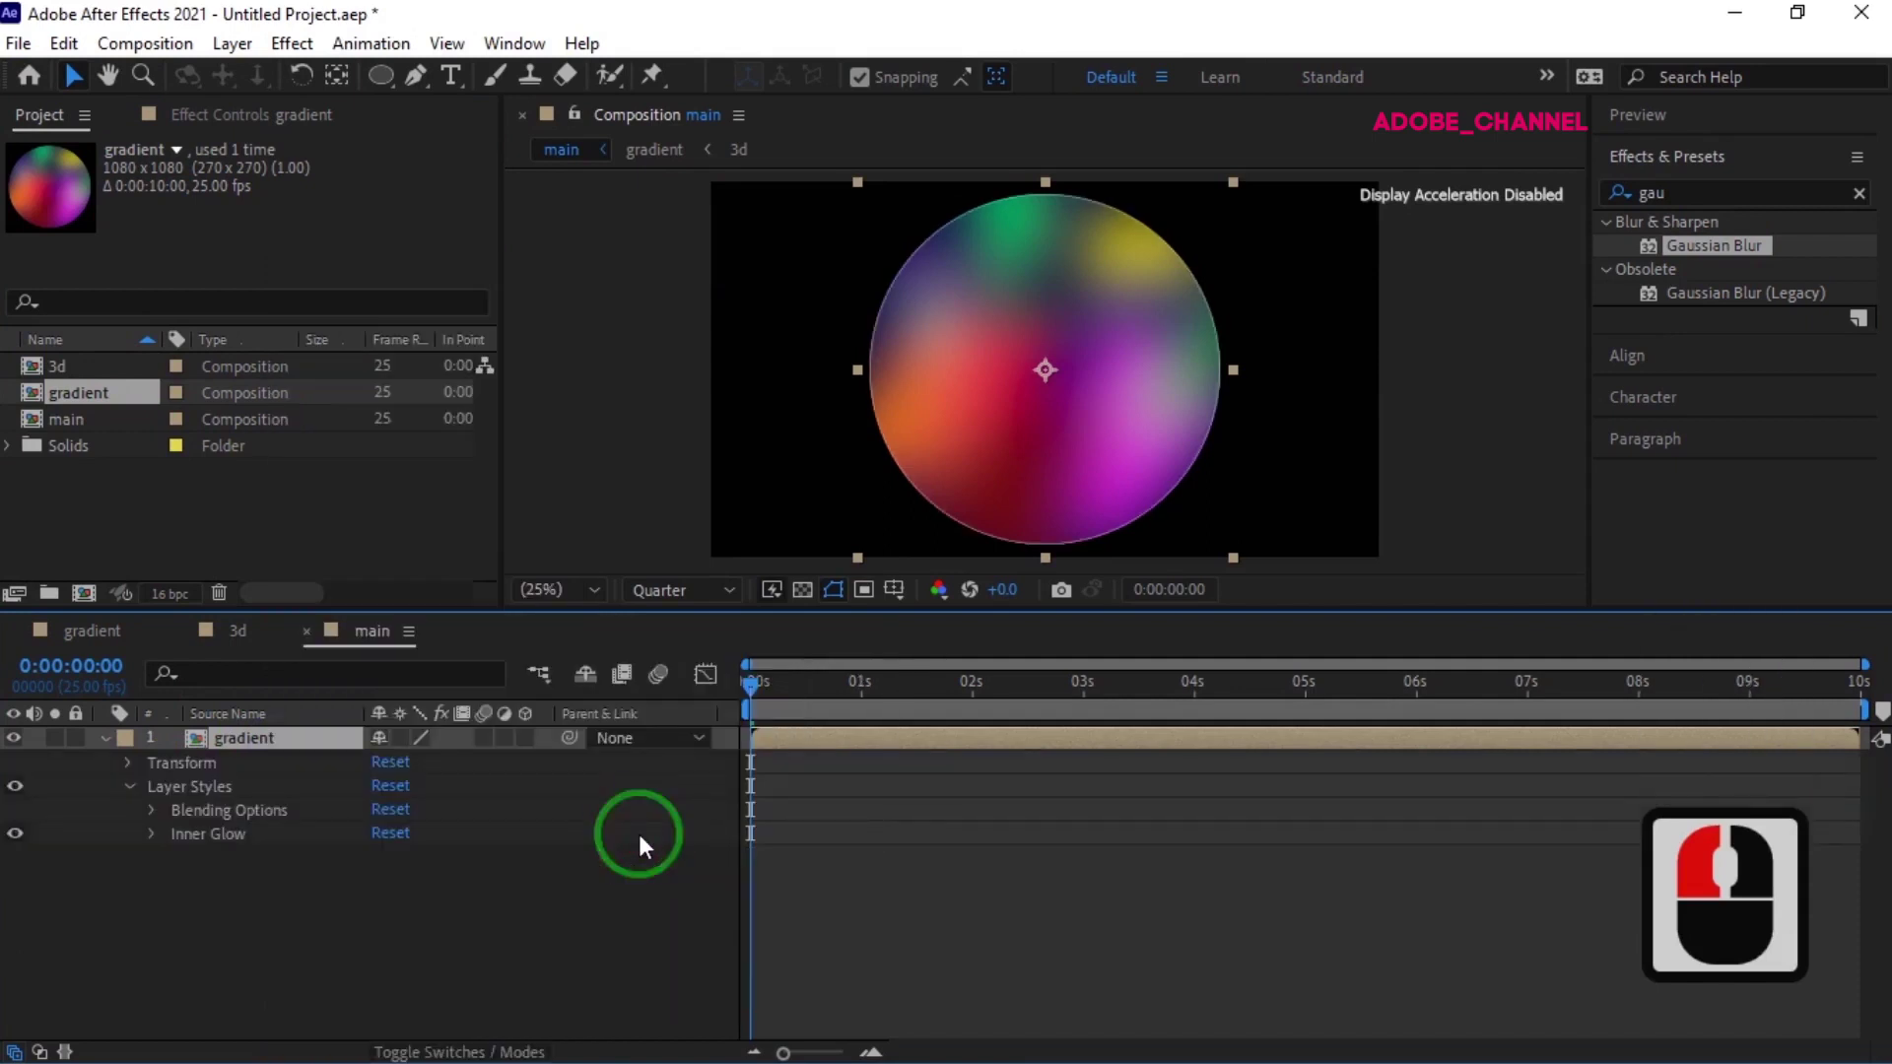
- Set the gradient layer's Inner Glow size to 150 and its blend mode to Vivid Light, and collapse the layer's properties
click(152, 834)
scroll(197, 887, down, 2)
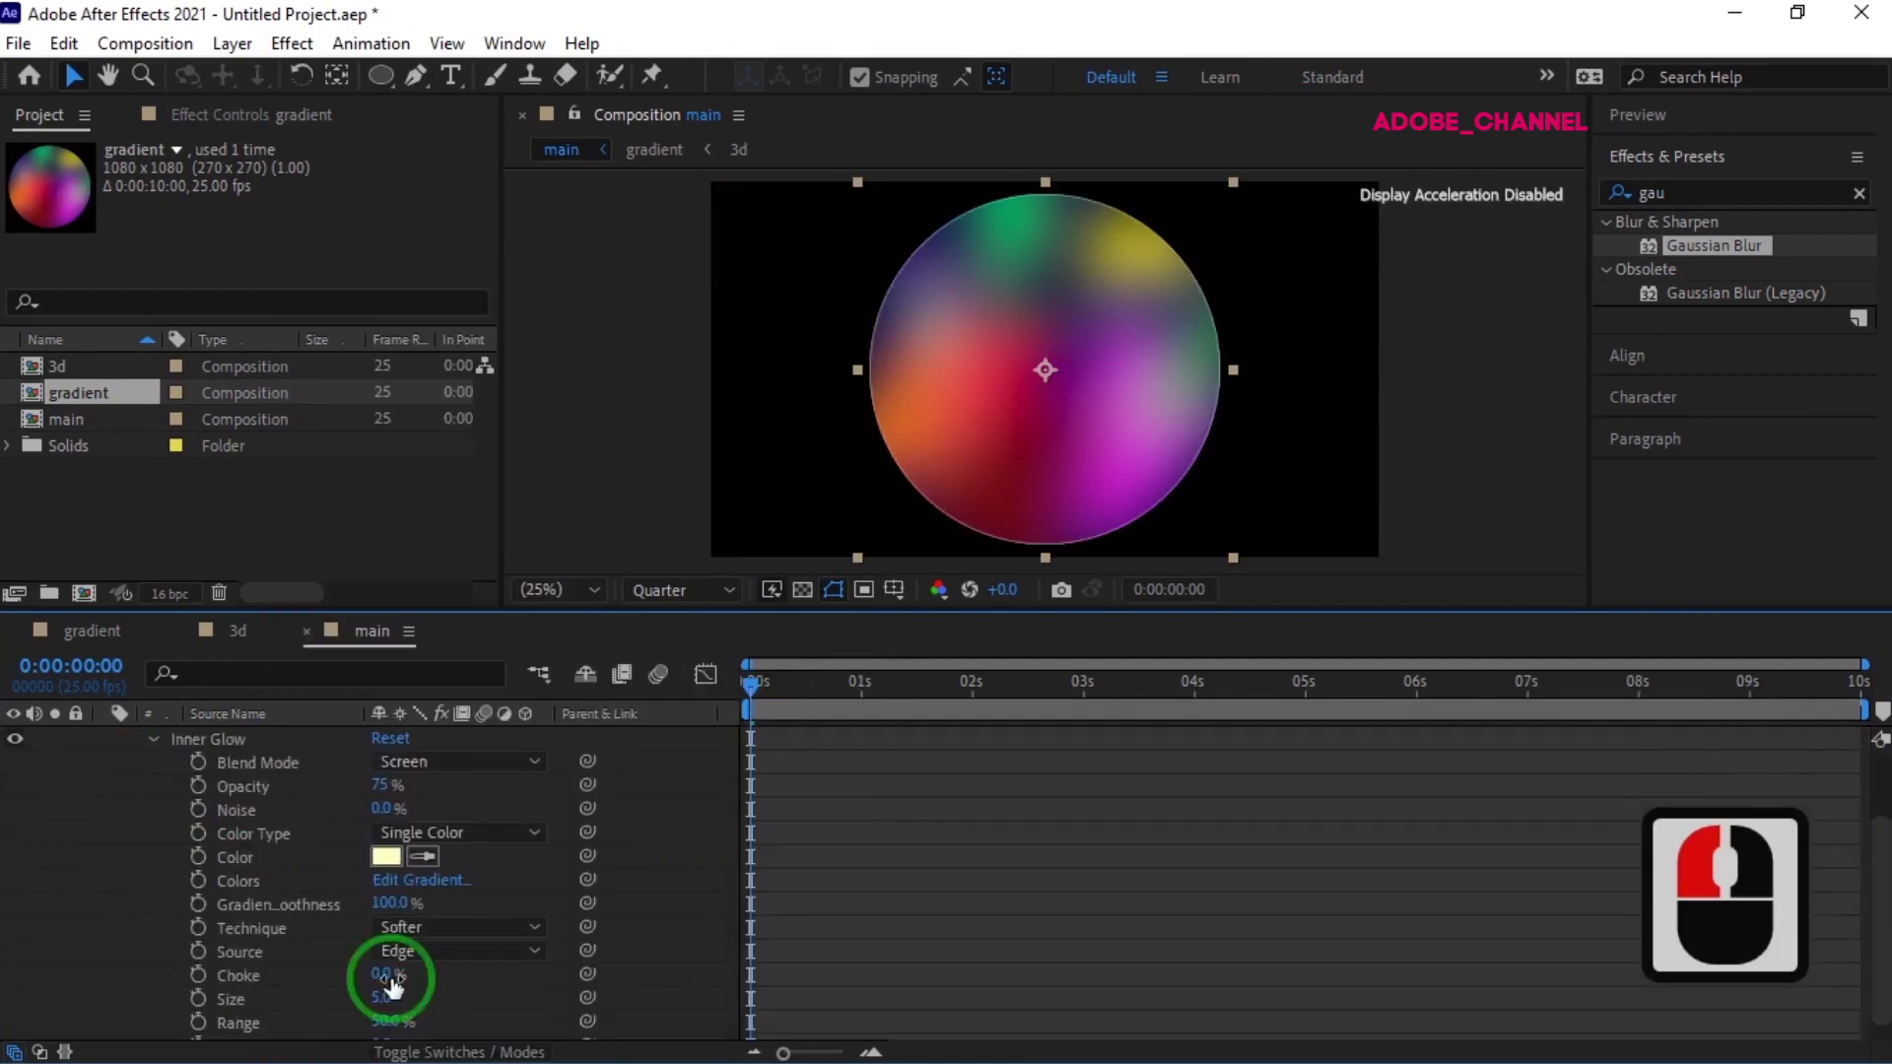
click(377, 997)
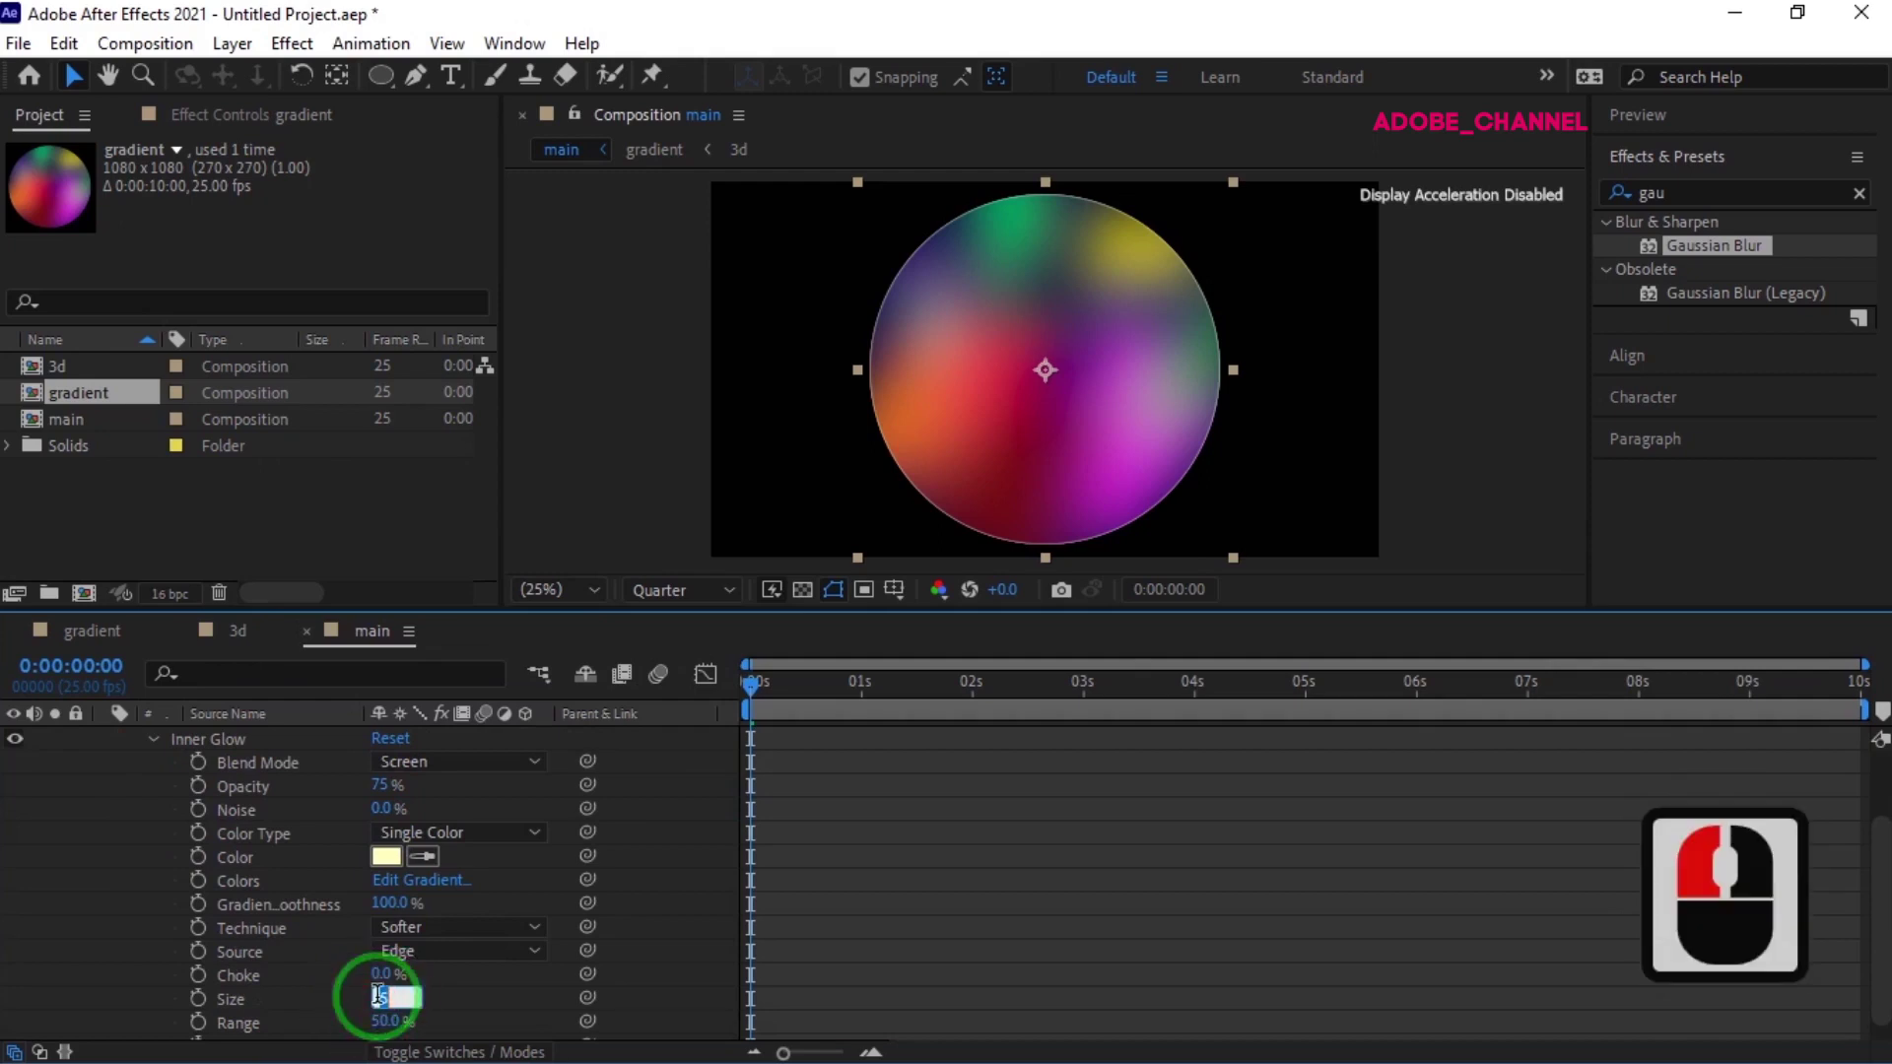
text(150)
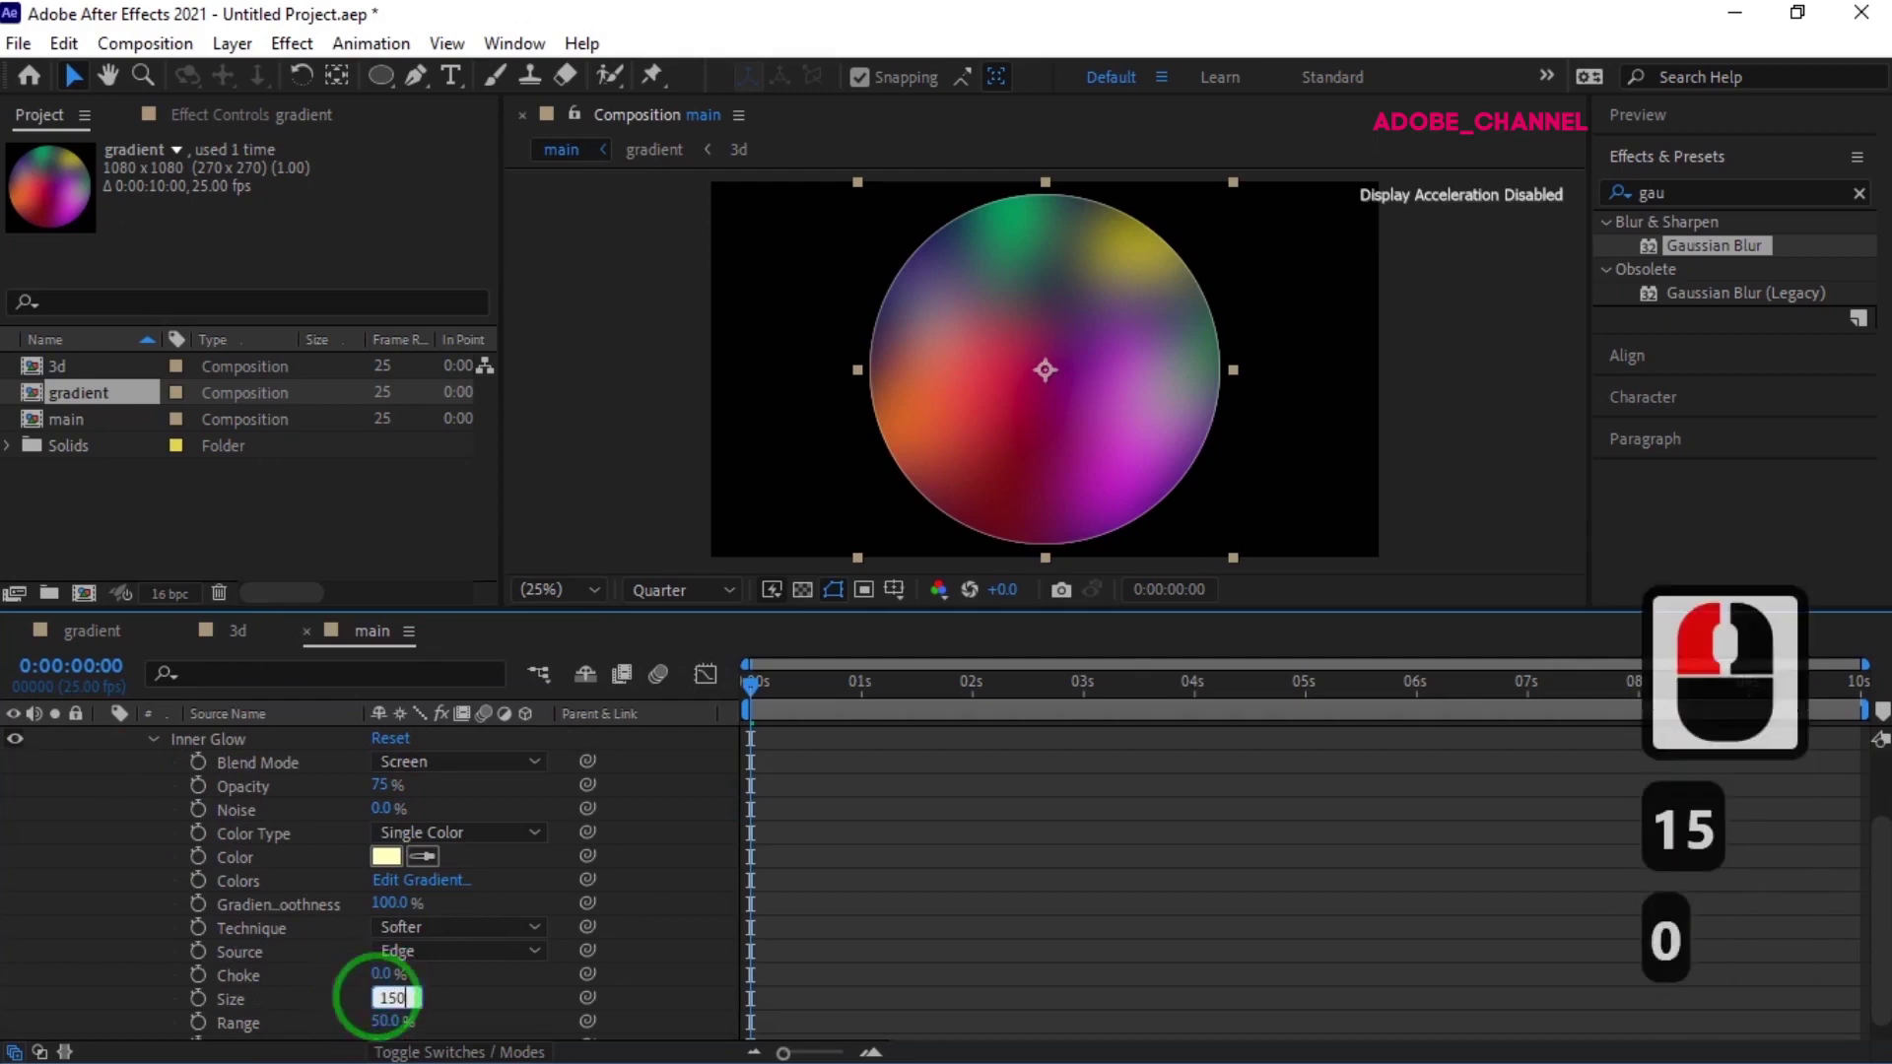
key(Return)
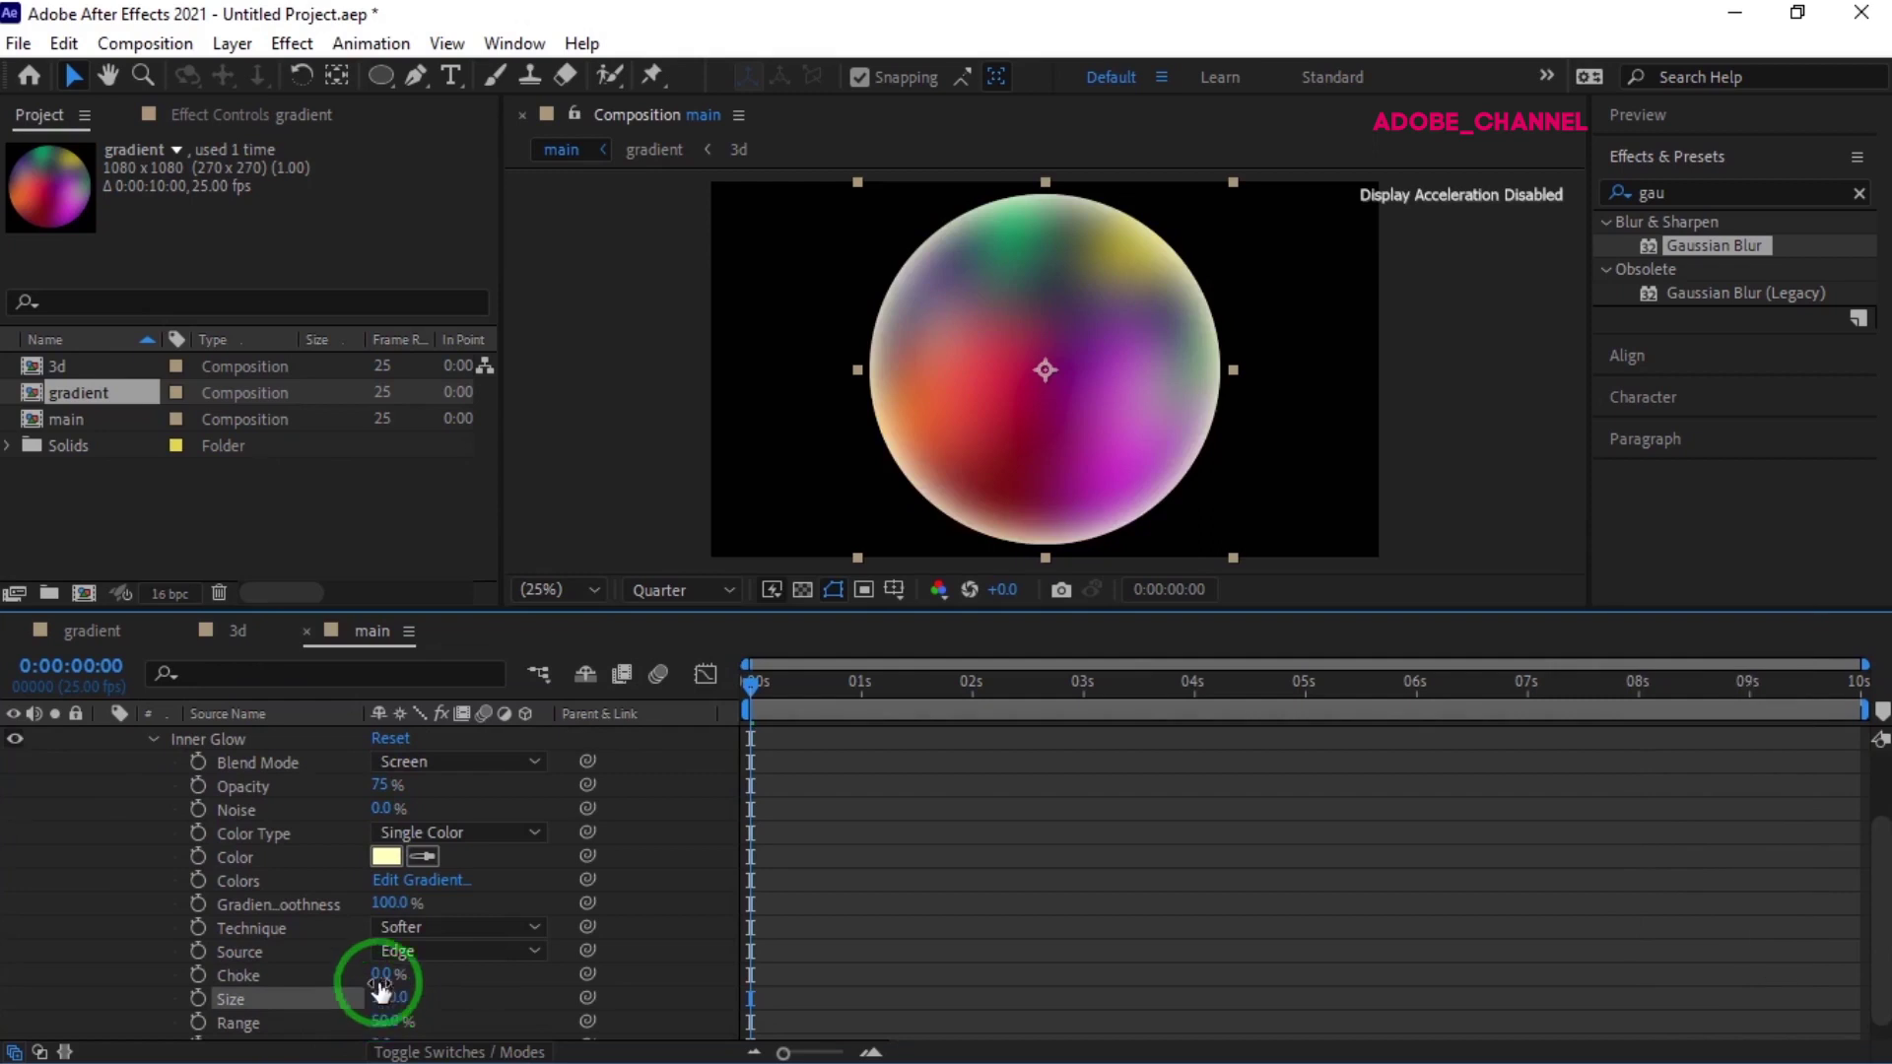
click(532, 769)
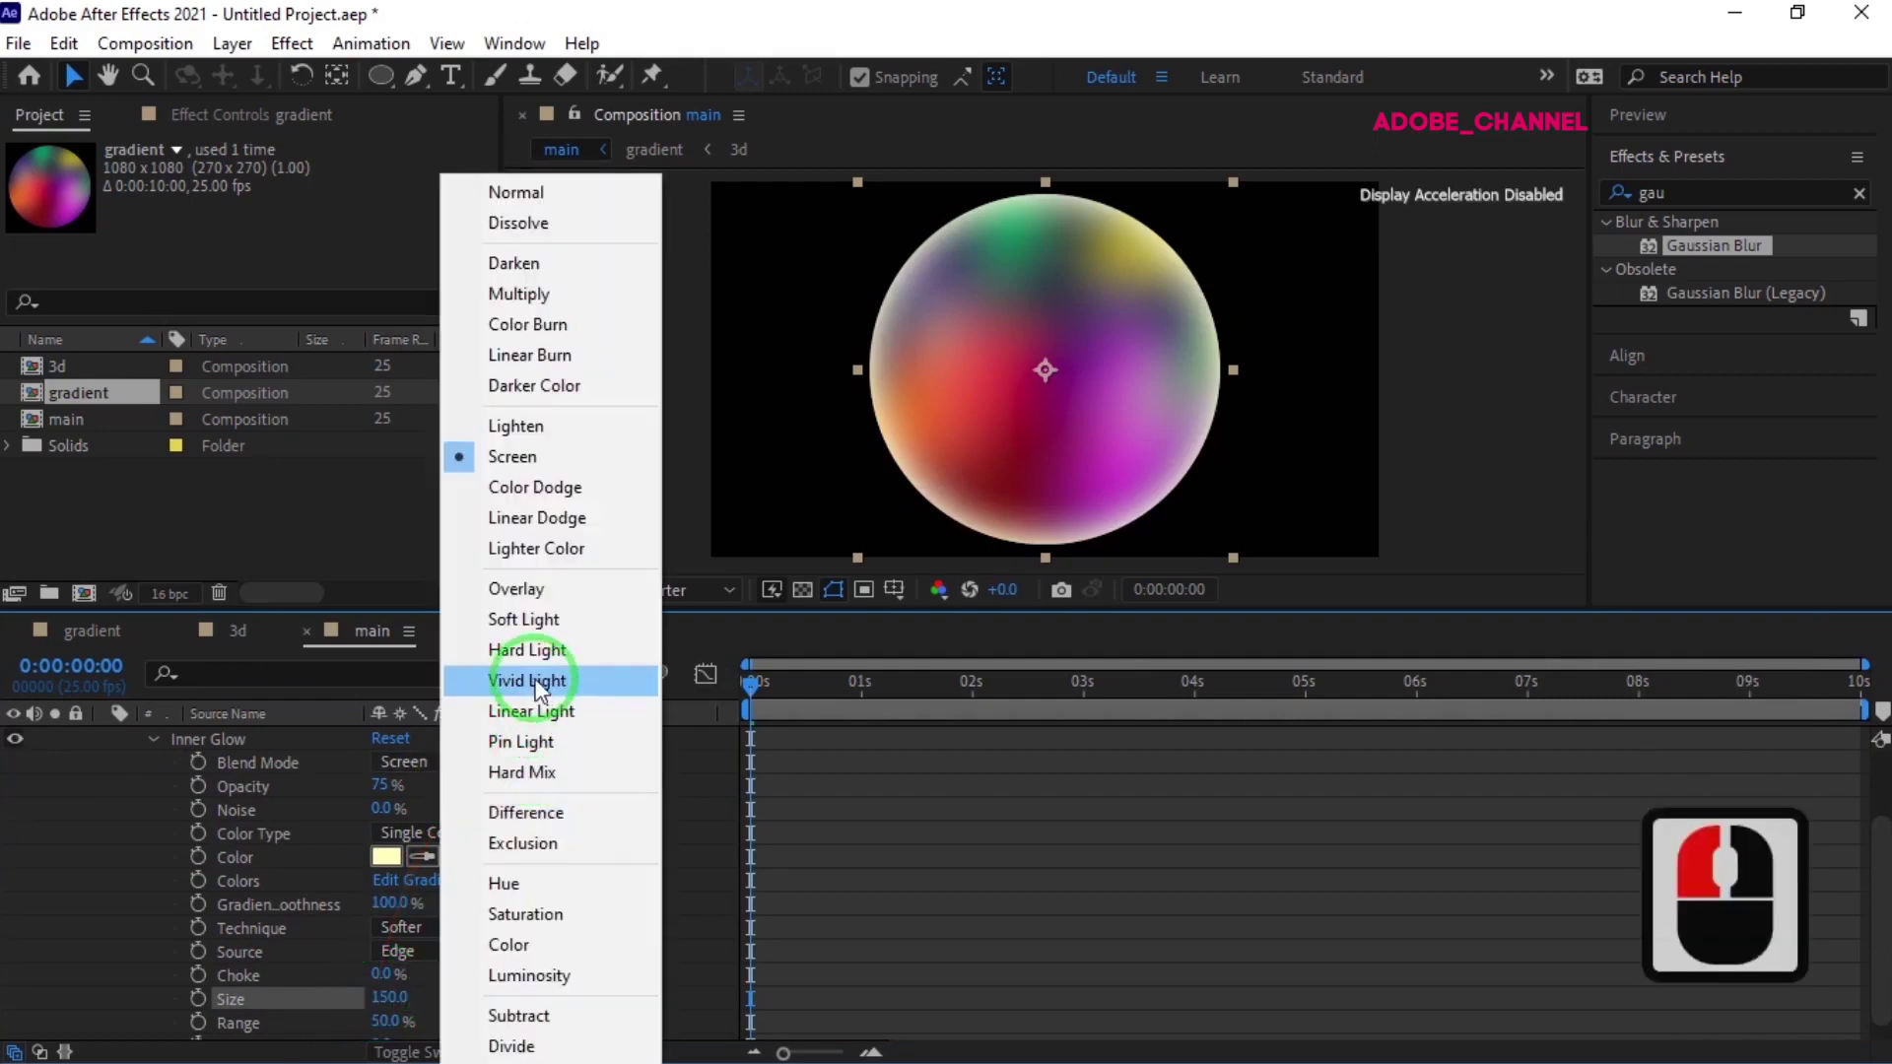
click(536, 682)
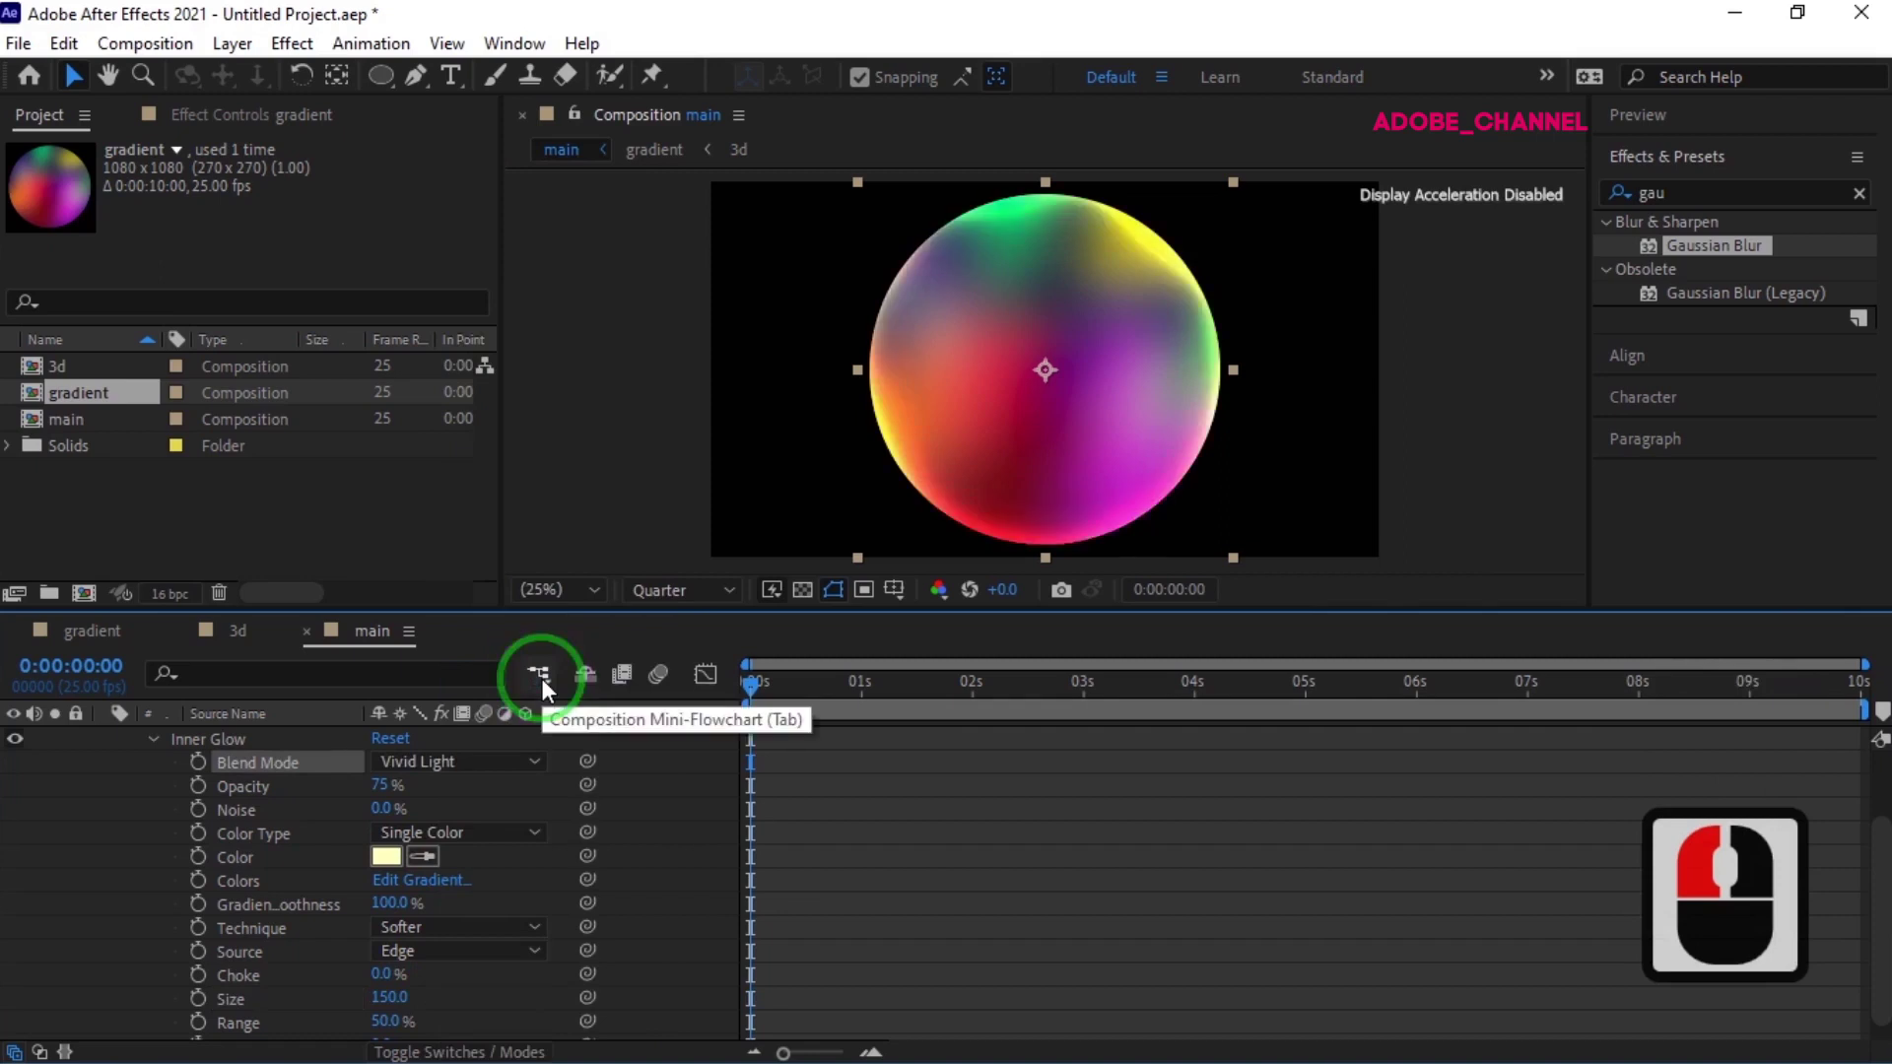
click(153, 739)
click(104, 738)
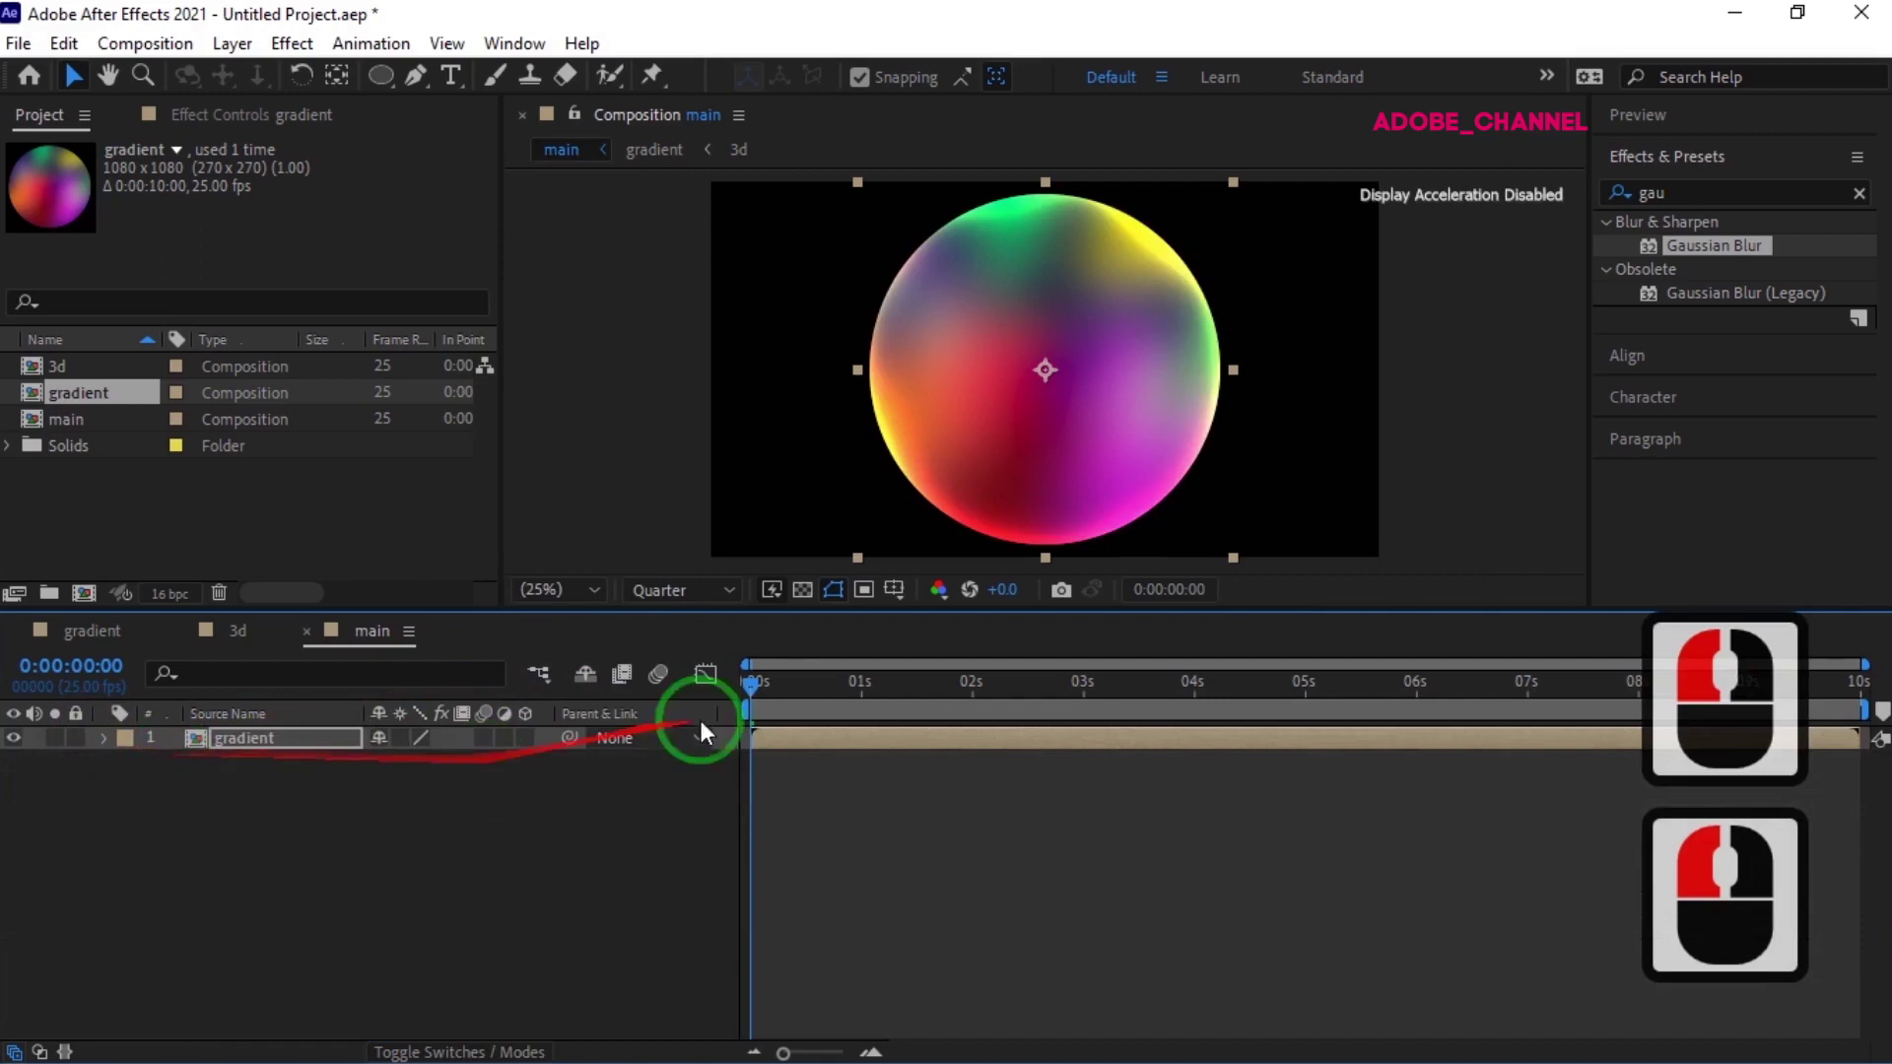
- Add a white 1920 x 1080 px solid named bg to the main composition
drag(755, 682, 701, 708)
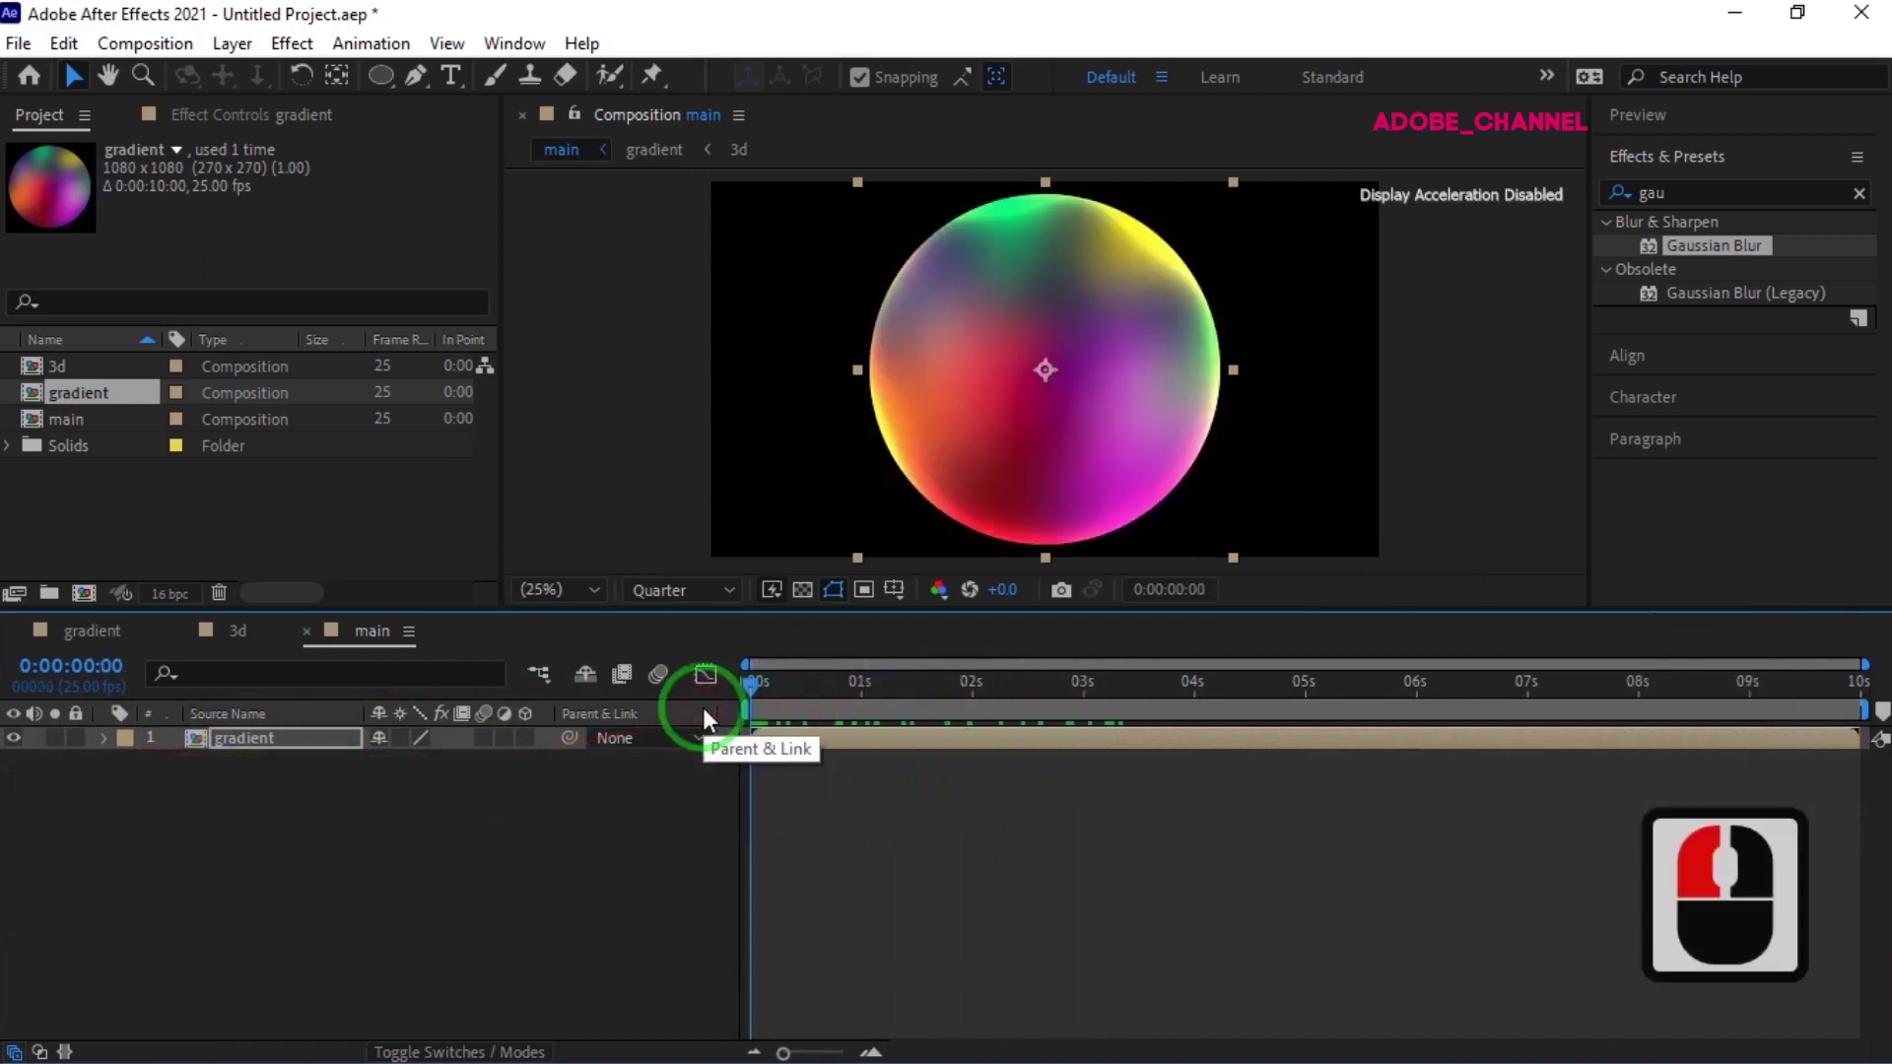
click(445, 508)
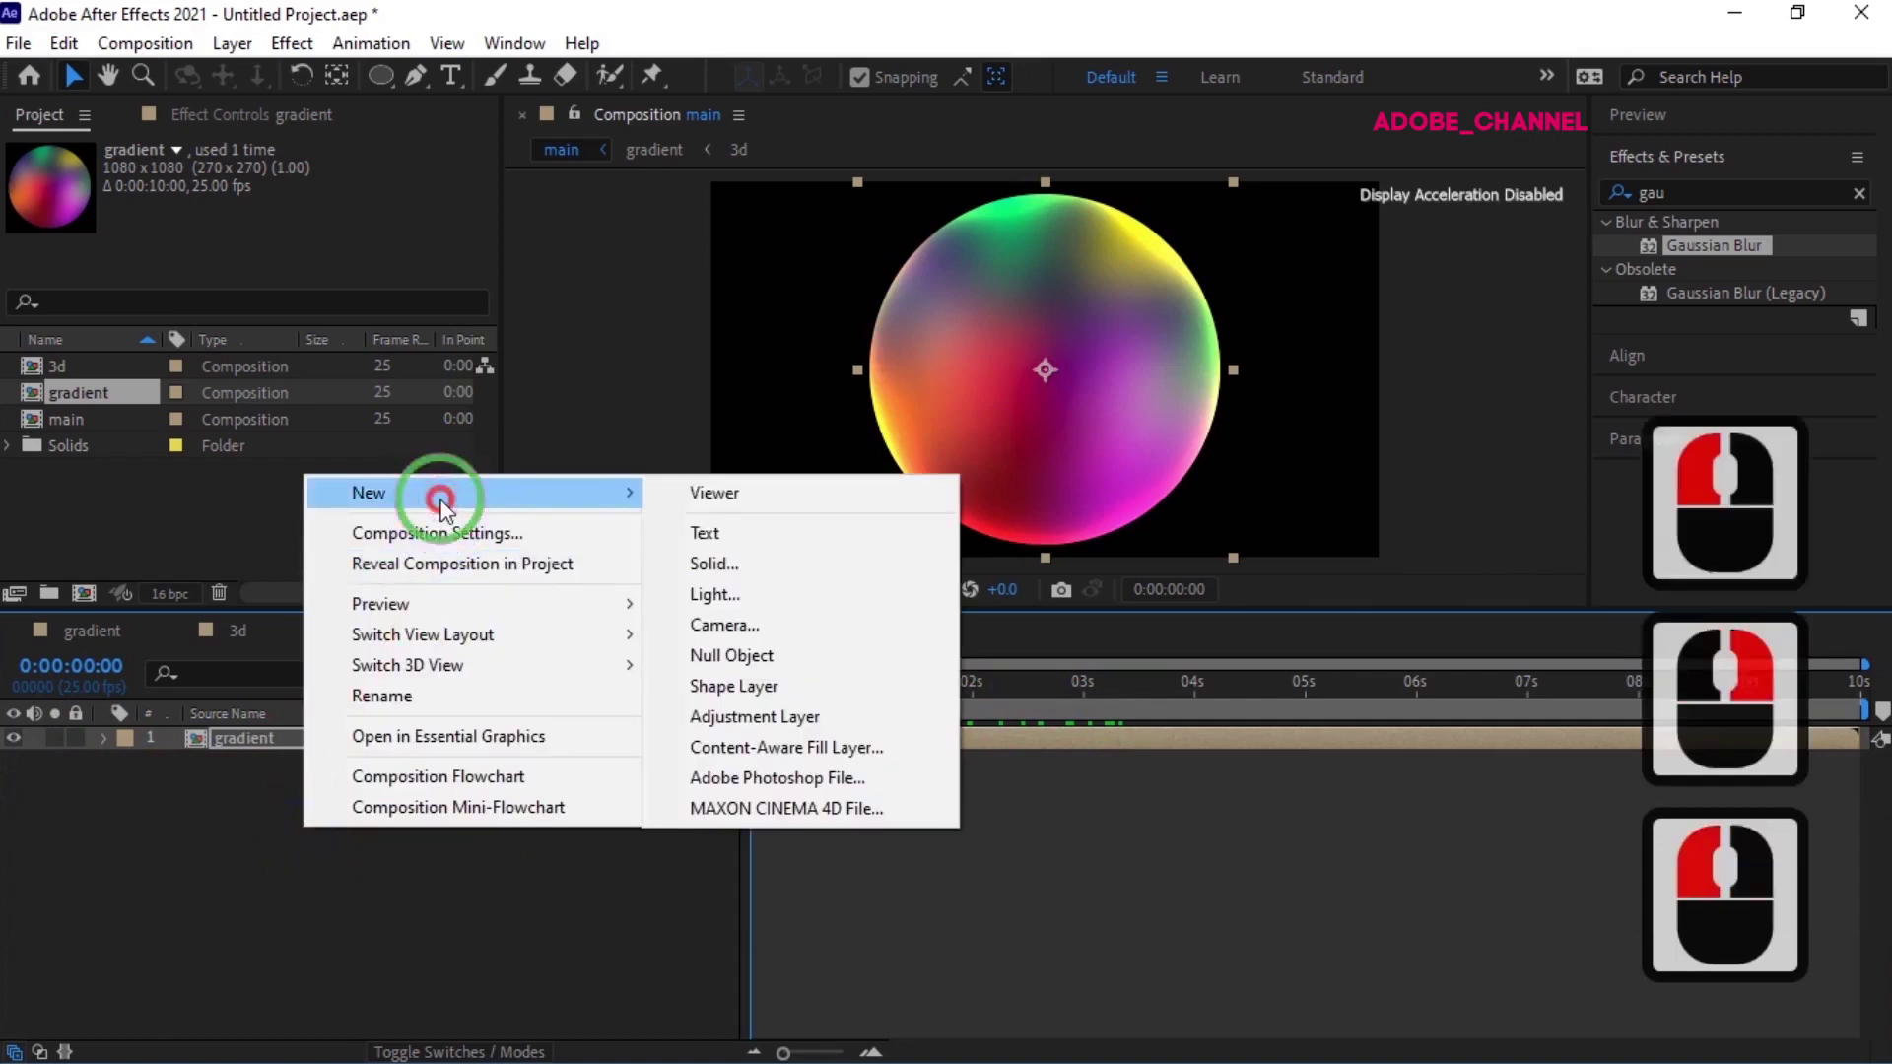
click(737, 566)
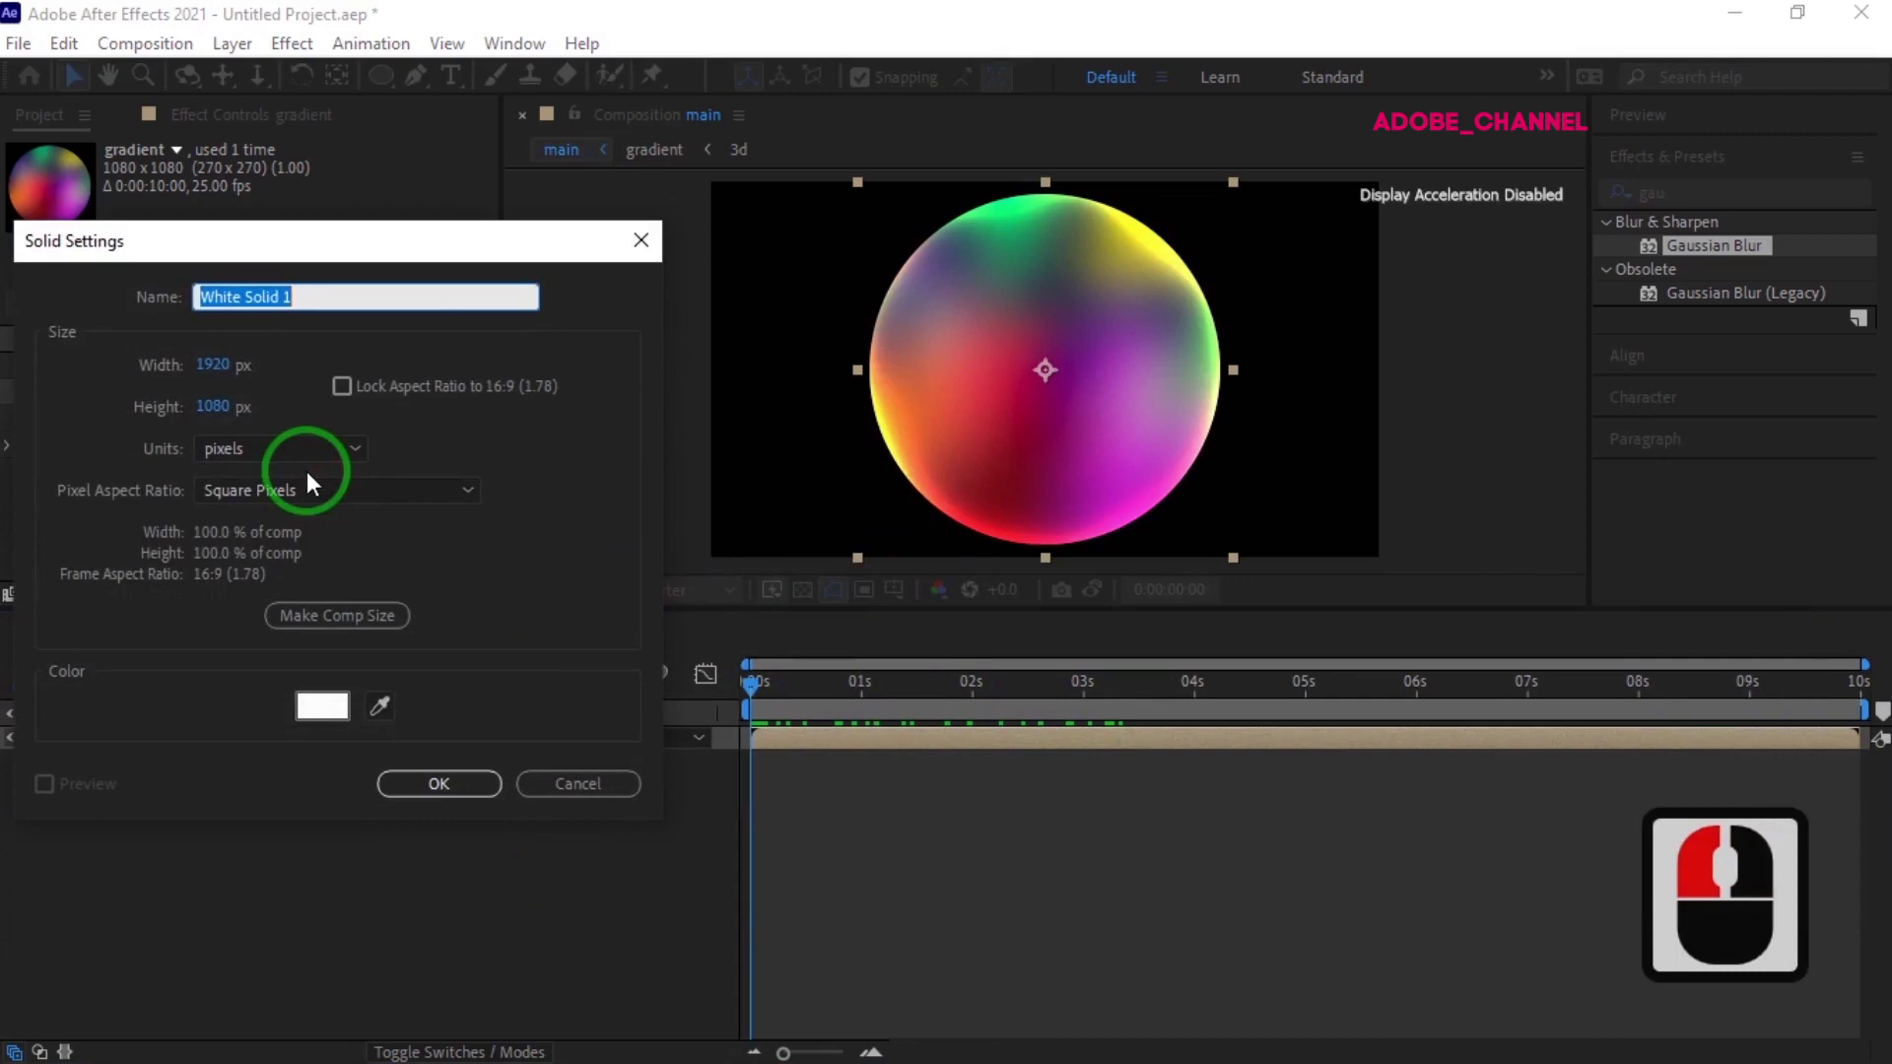
text(bg)
click(440, 784)
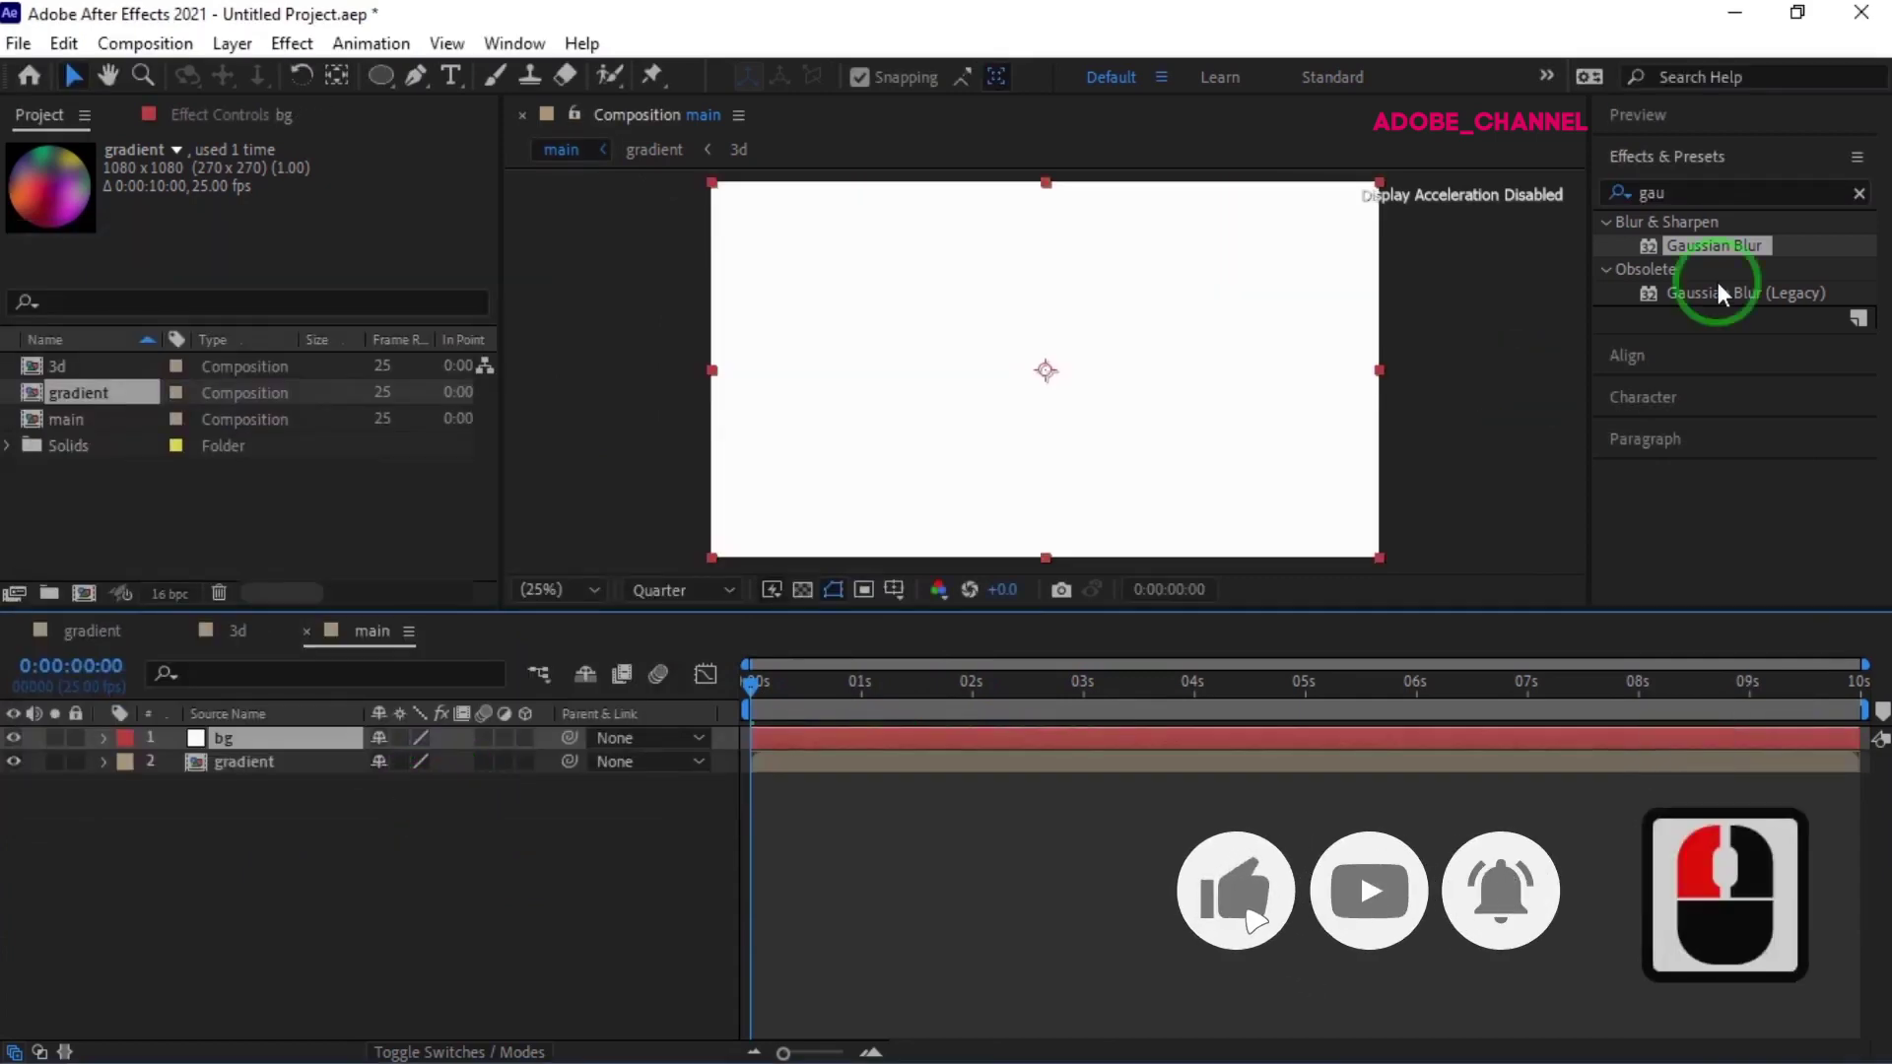
- Apply the Gradient Ramp effect to the bg solid and set its end color to a dark navy blue
click(1706, 192)
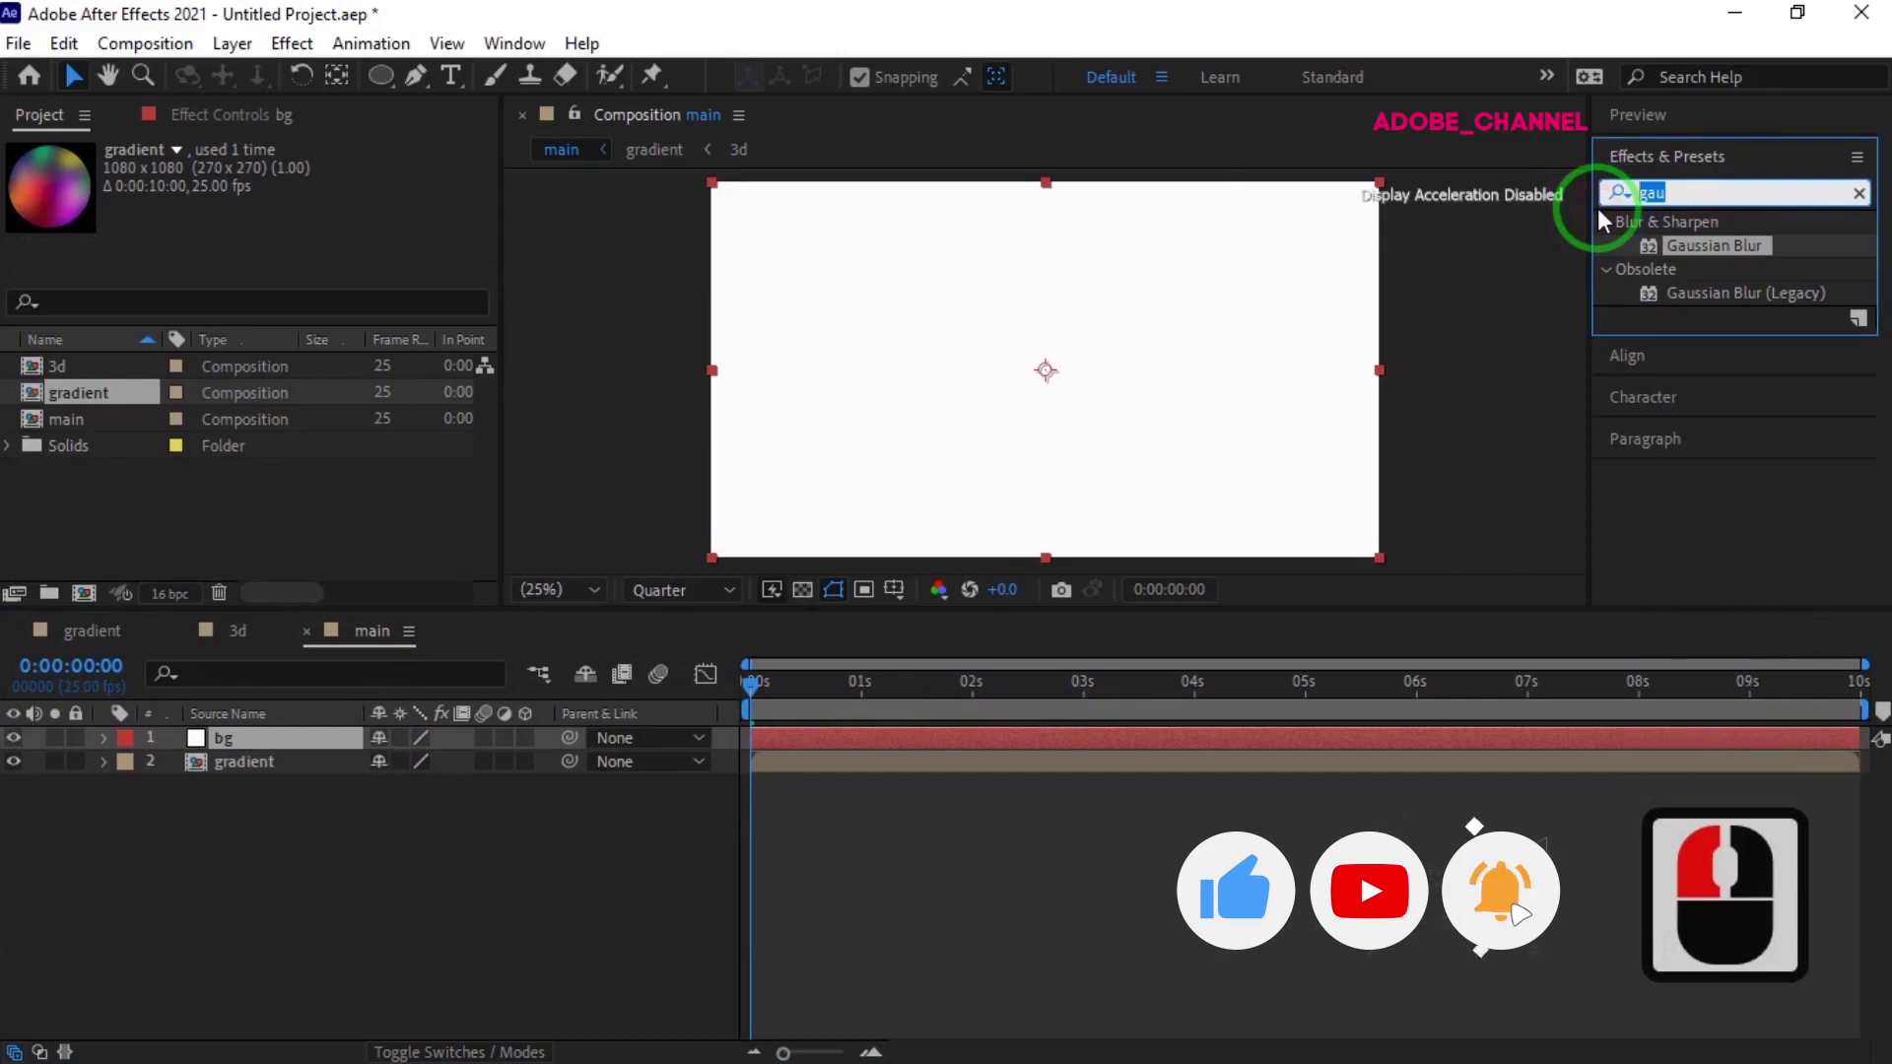
text(ramp)
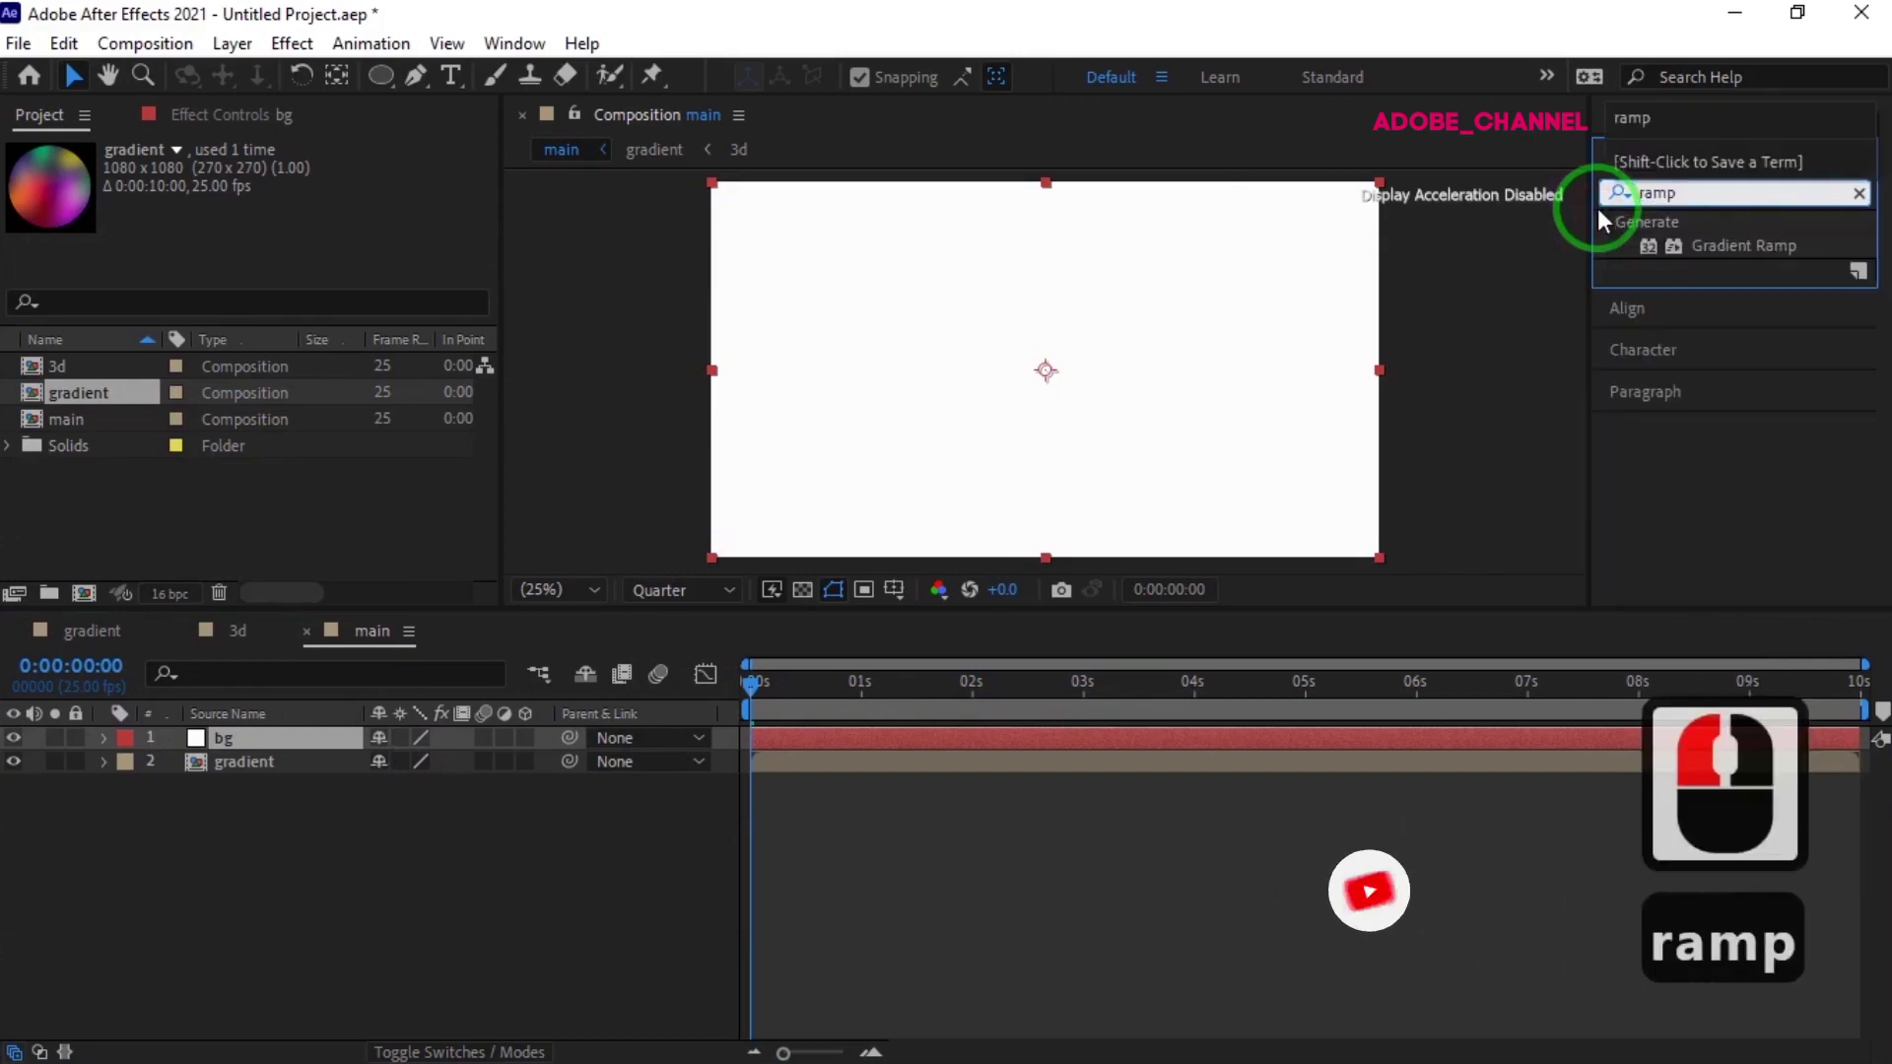
click(1740, 245)
double_click(1741, 245)
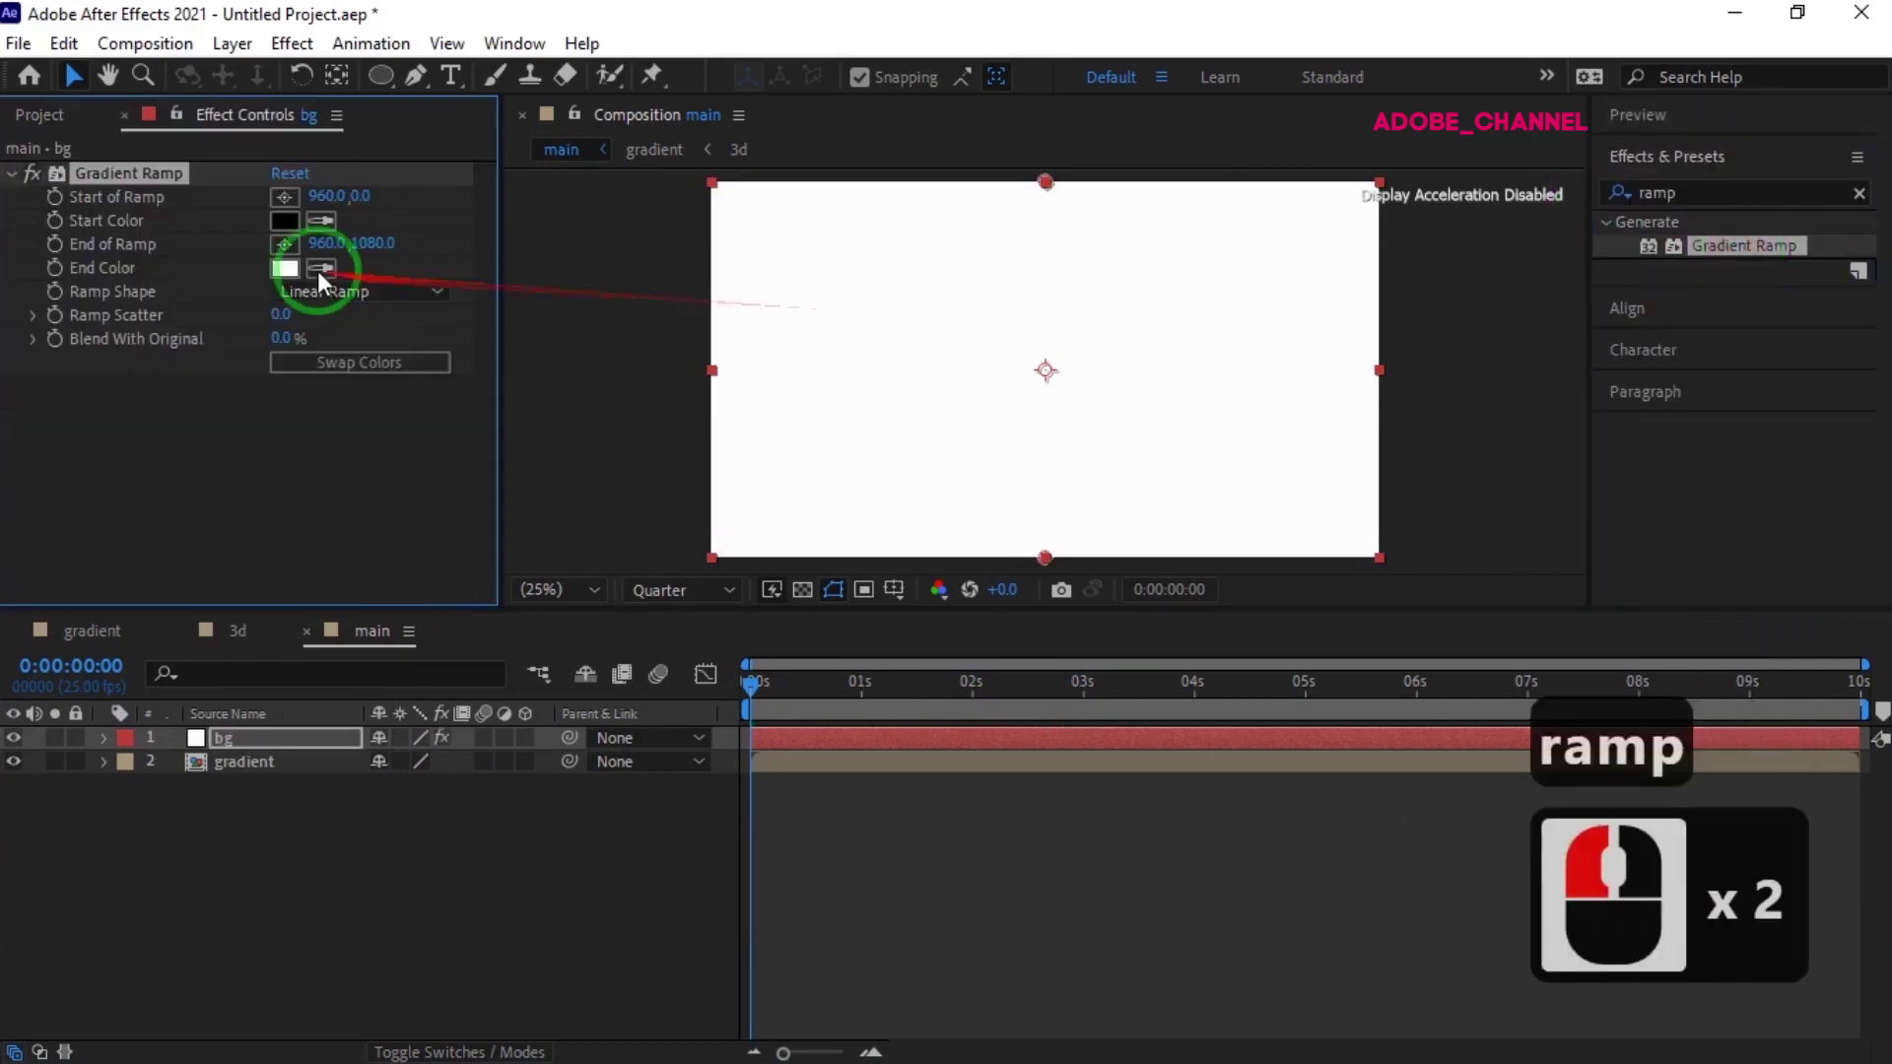
click(287, 270)
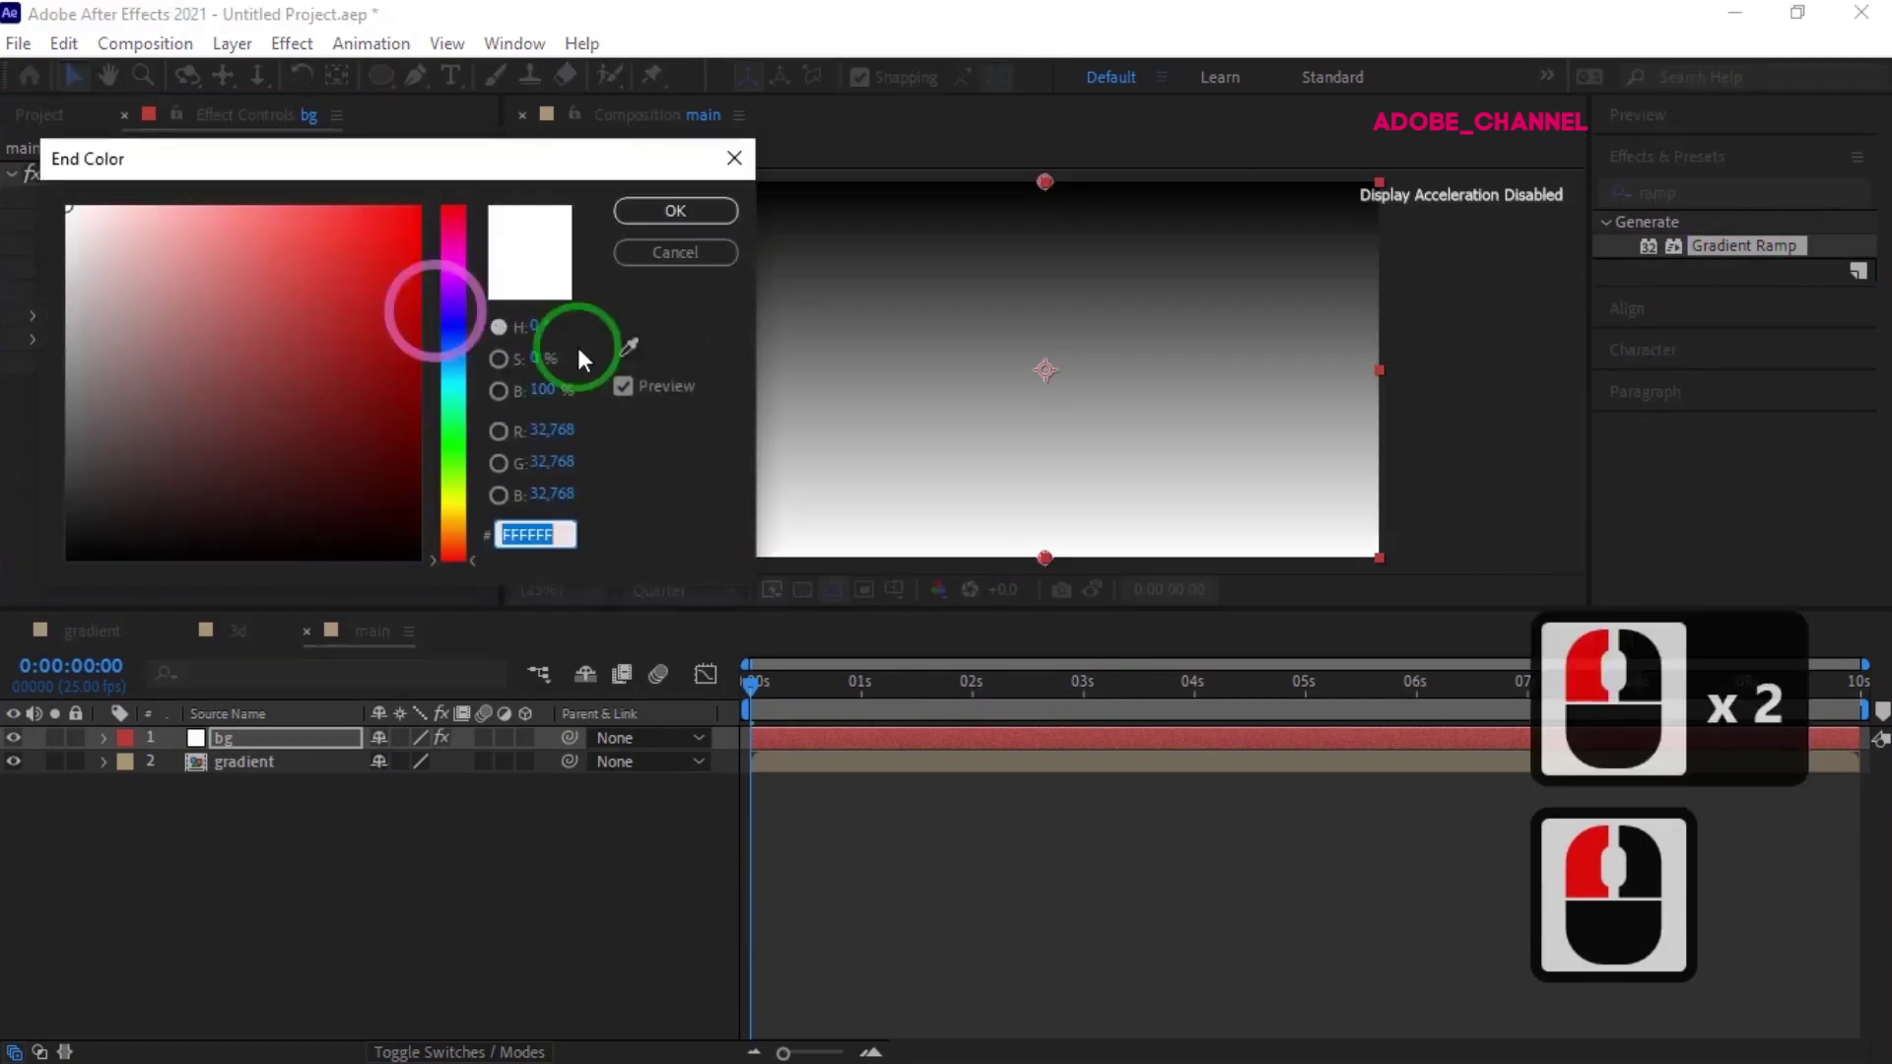
click(457, 343)
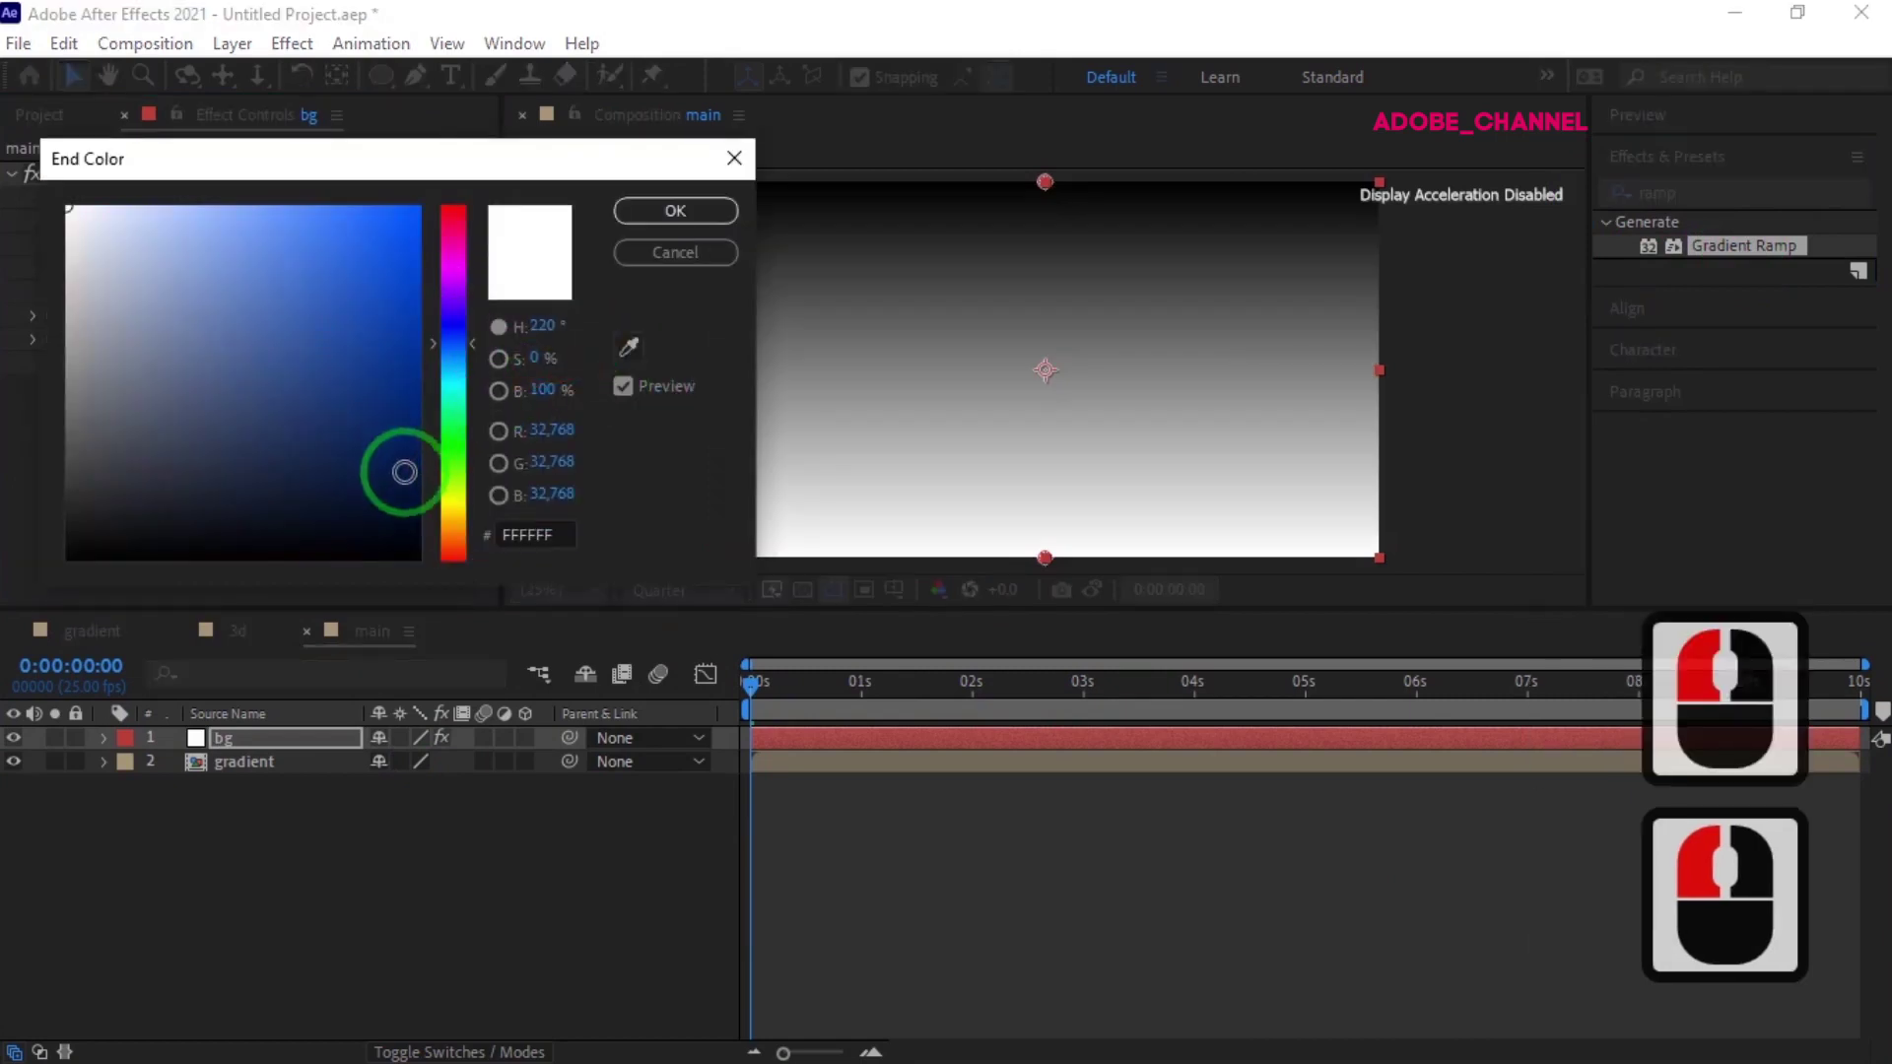
click(405, 484)
click(676, 210)
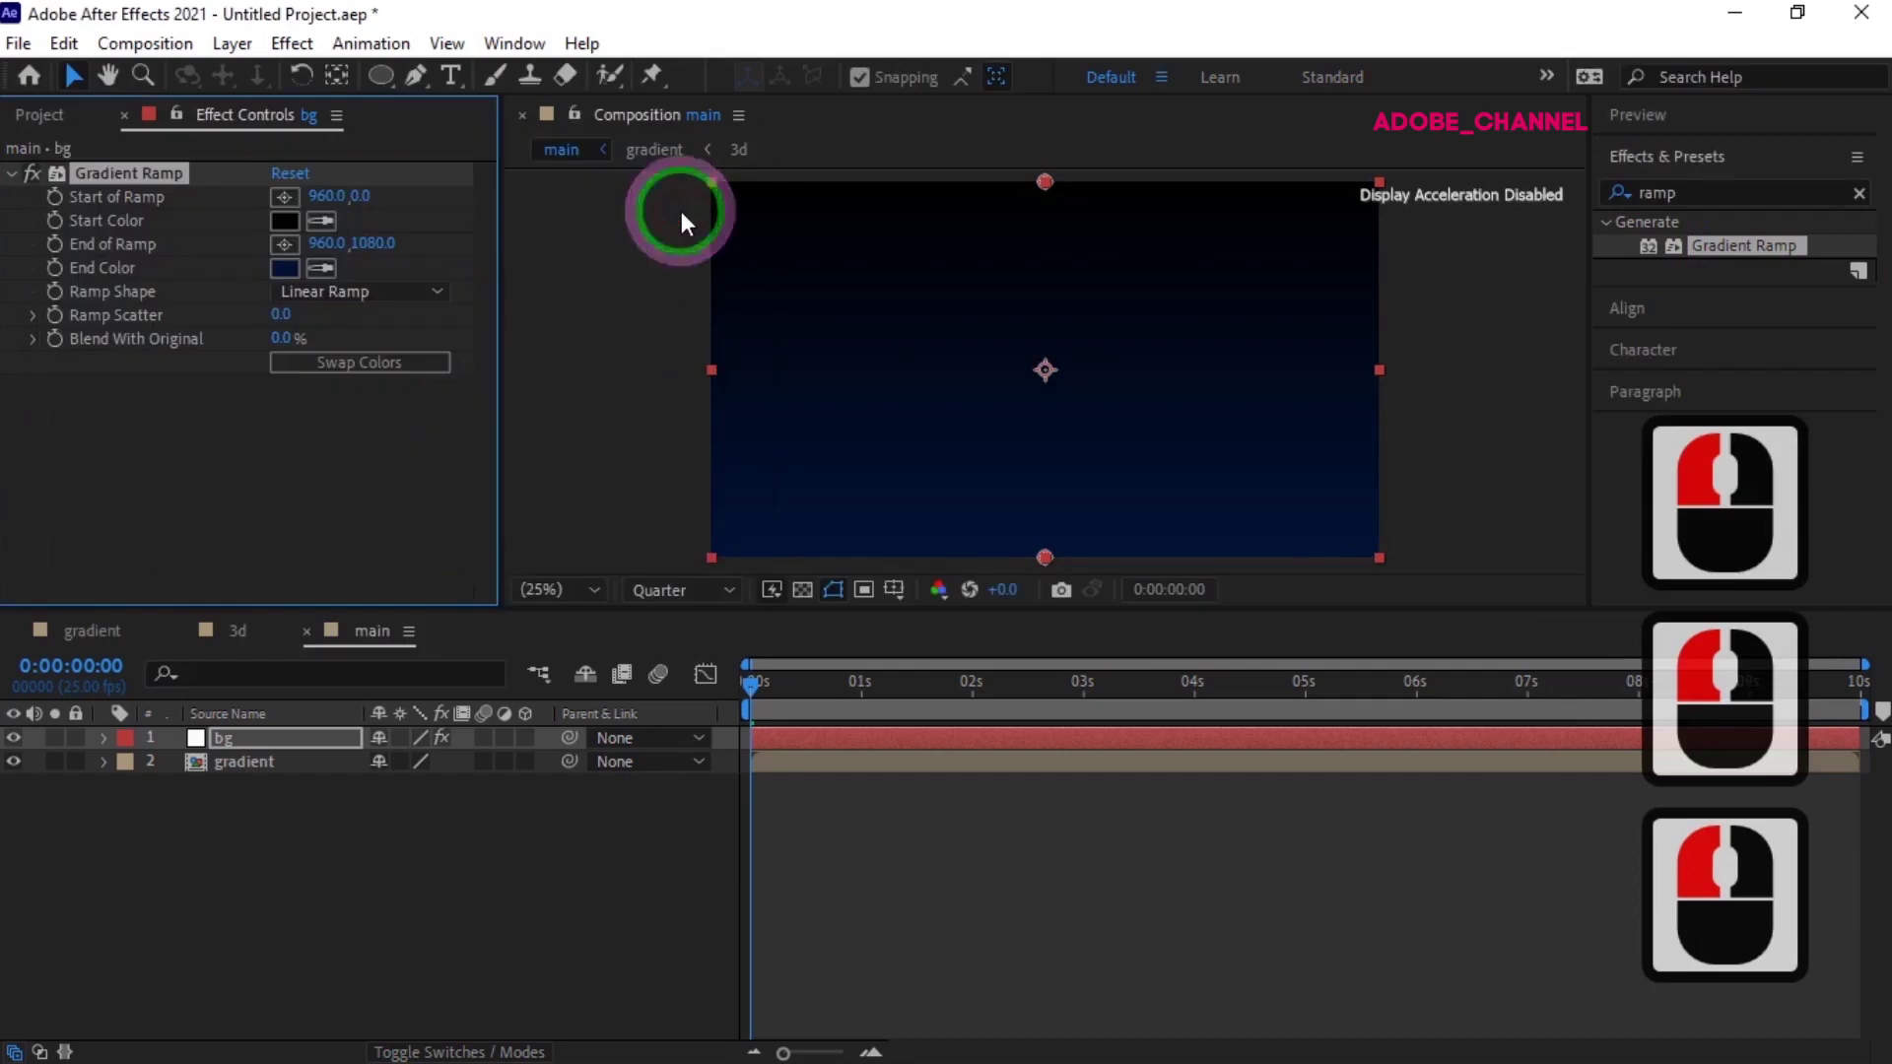
- Set the vertical value of the Gradient Ramp's start point on bg to 540
click(361, 197)
text(540)
key(Return)
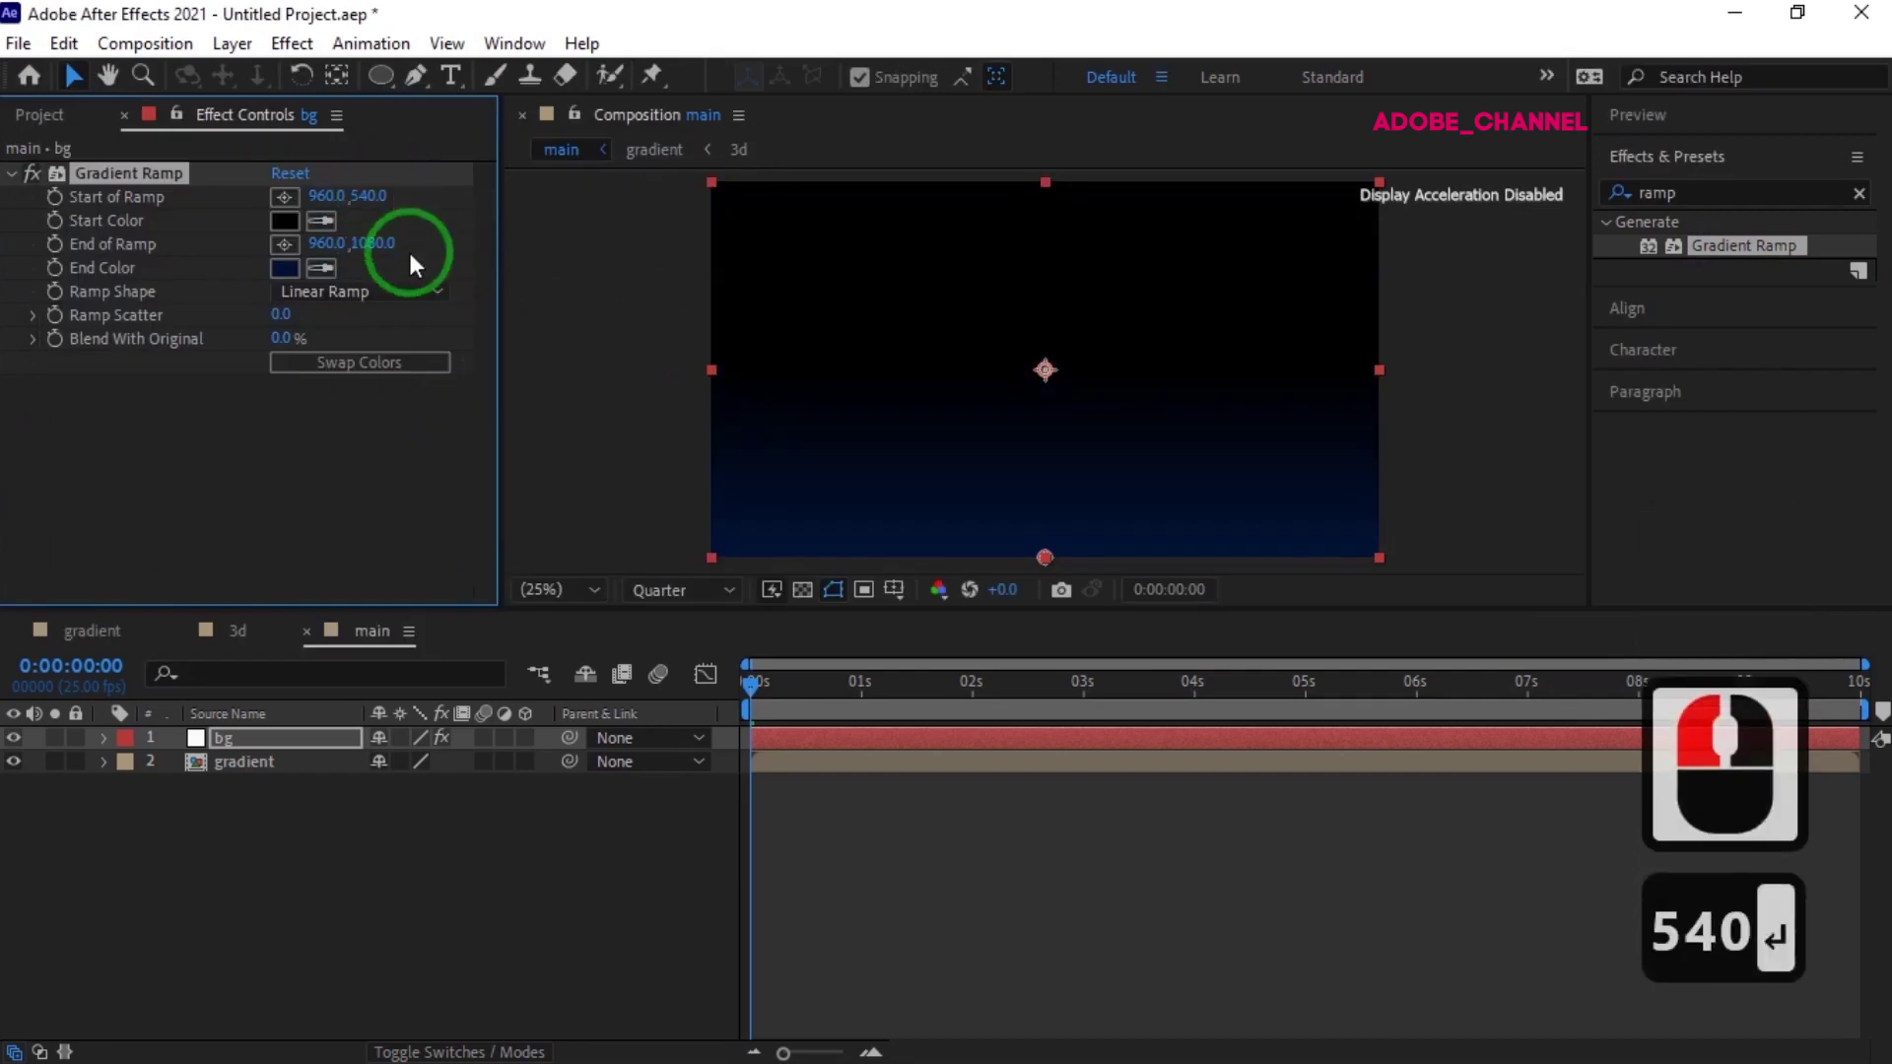
- Change the bg gradient's ramp shape to Radial Ramp and swap its start and end colors
click(395, 292)
click(397, 353)
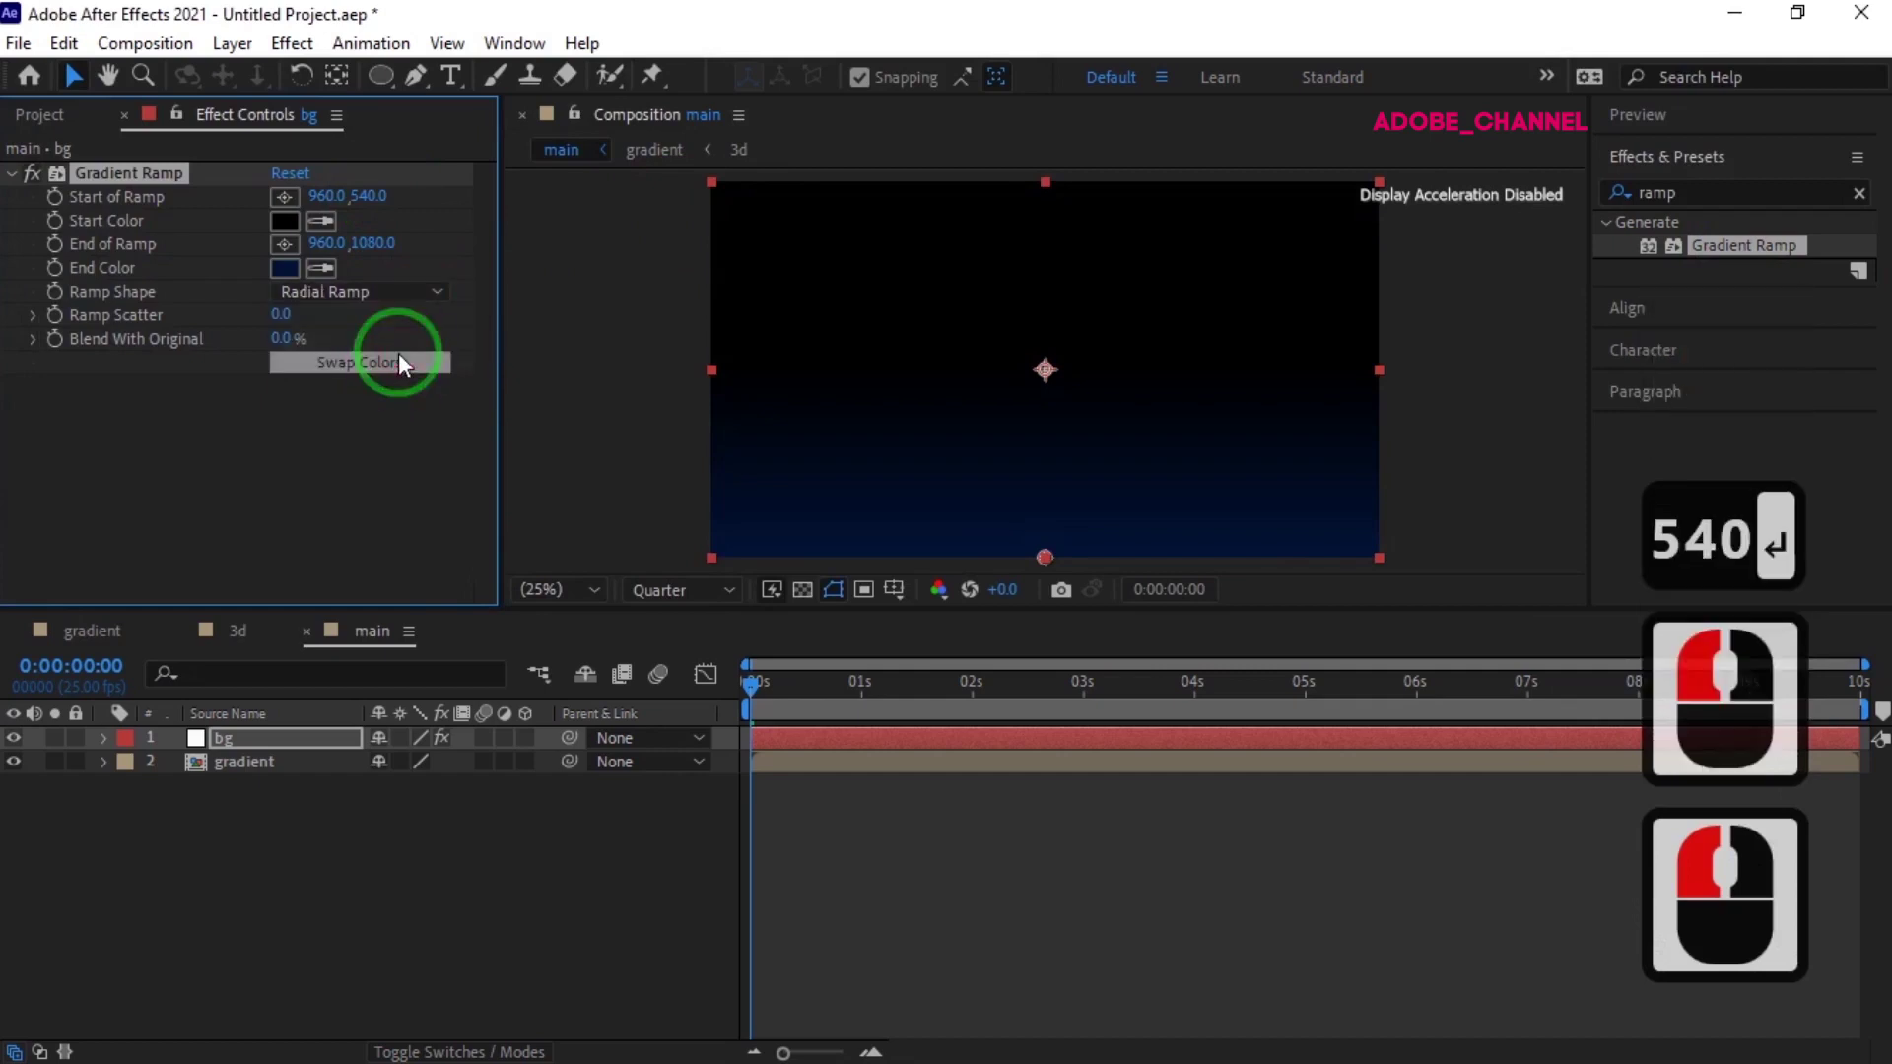
click(387, 365)
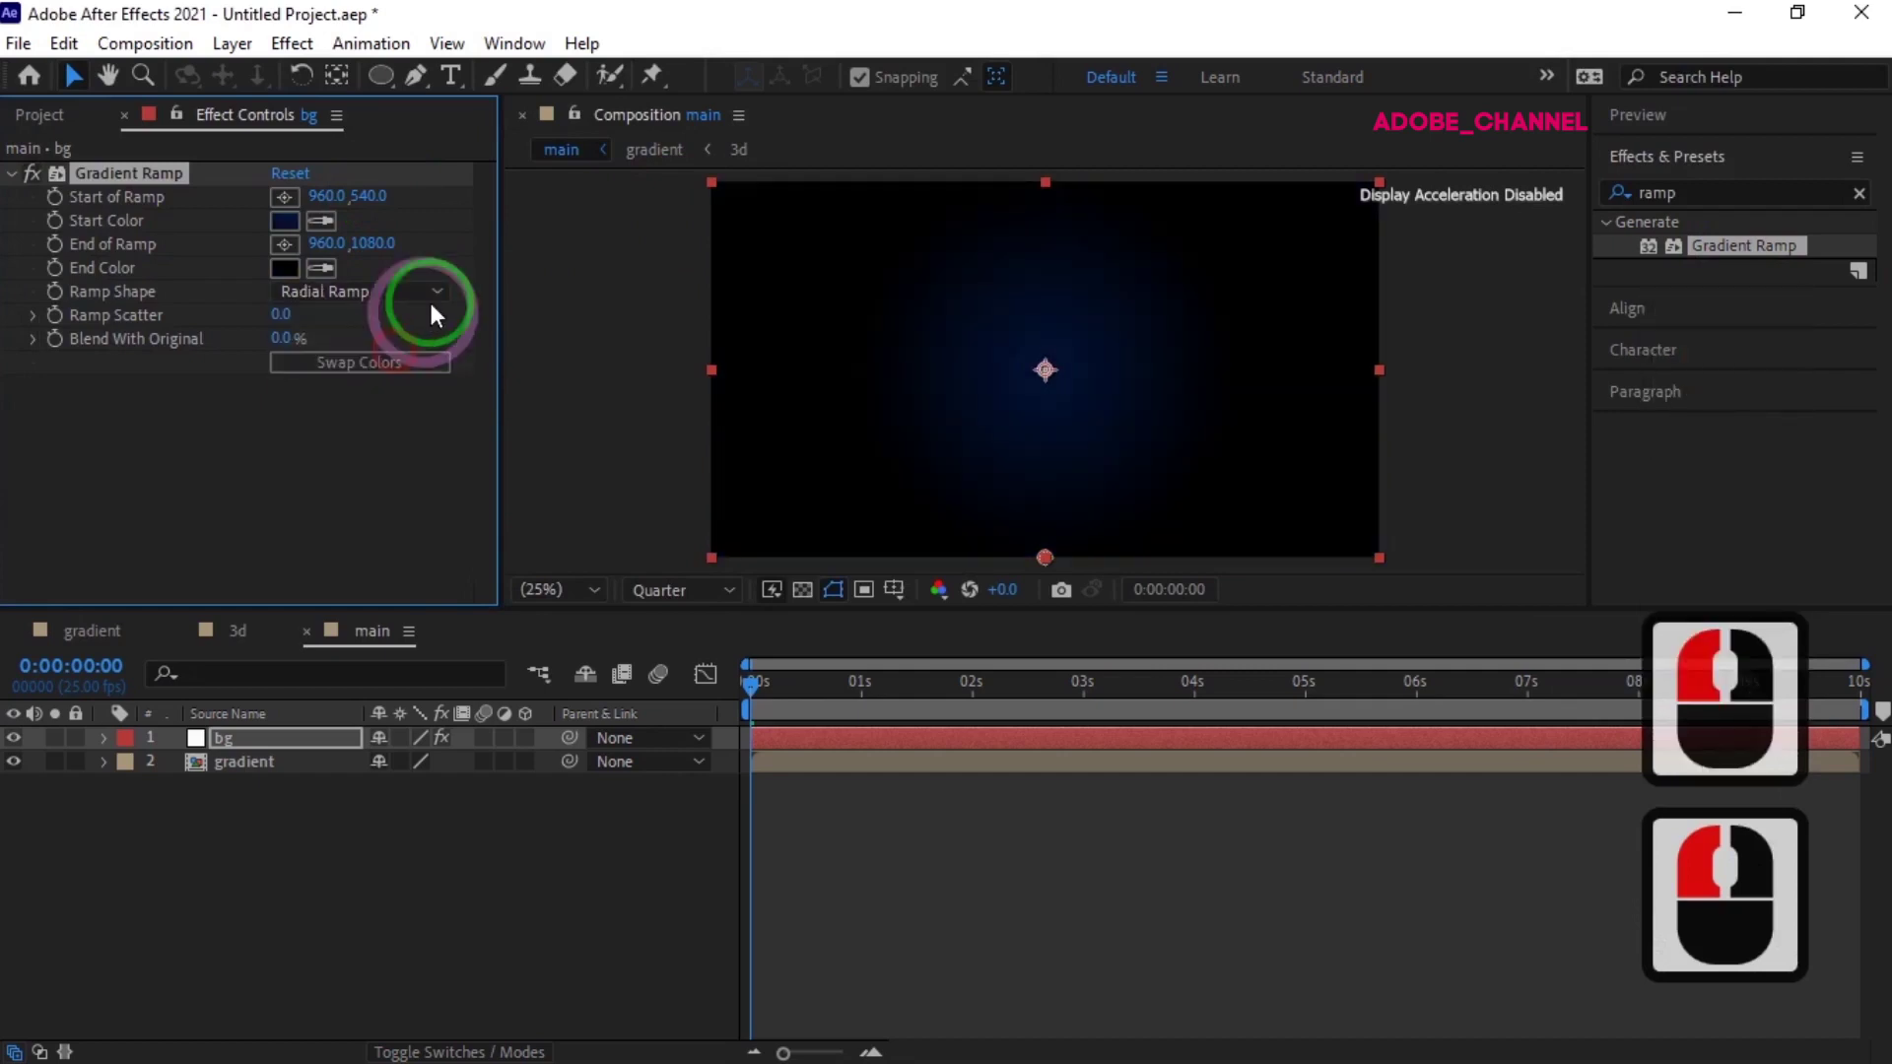
- Set the vertical value of the bg gradient's end point to 2164 and move the bg layer below the gradient layer
click(372, 243)
drag(373, 243, 1858, 262)
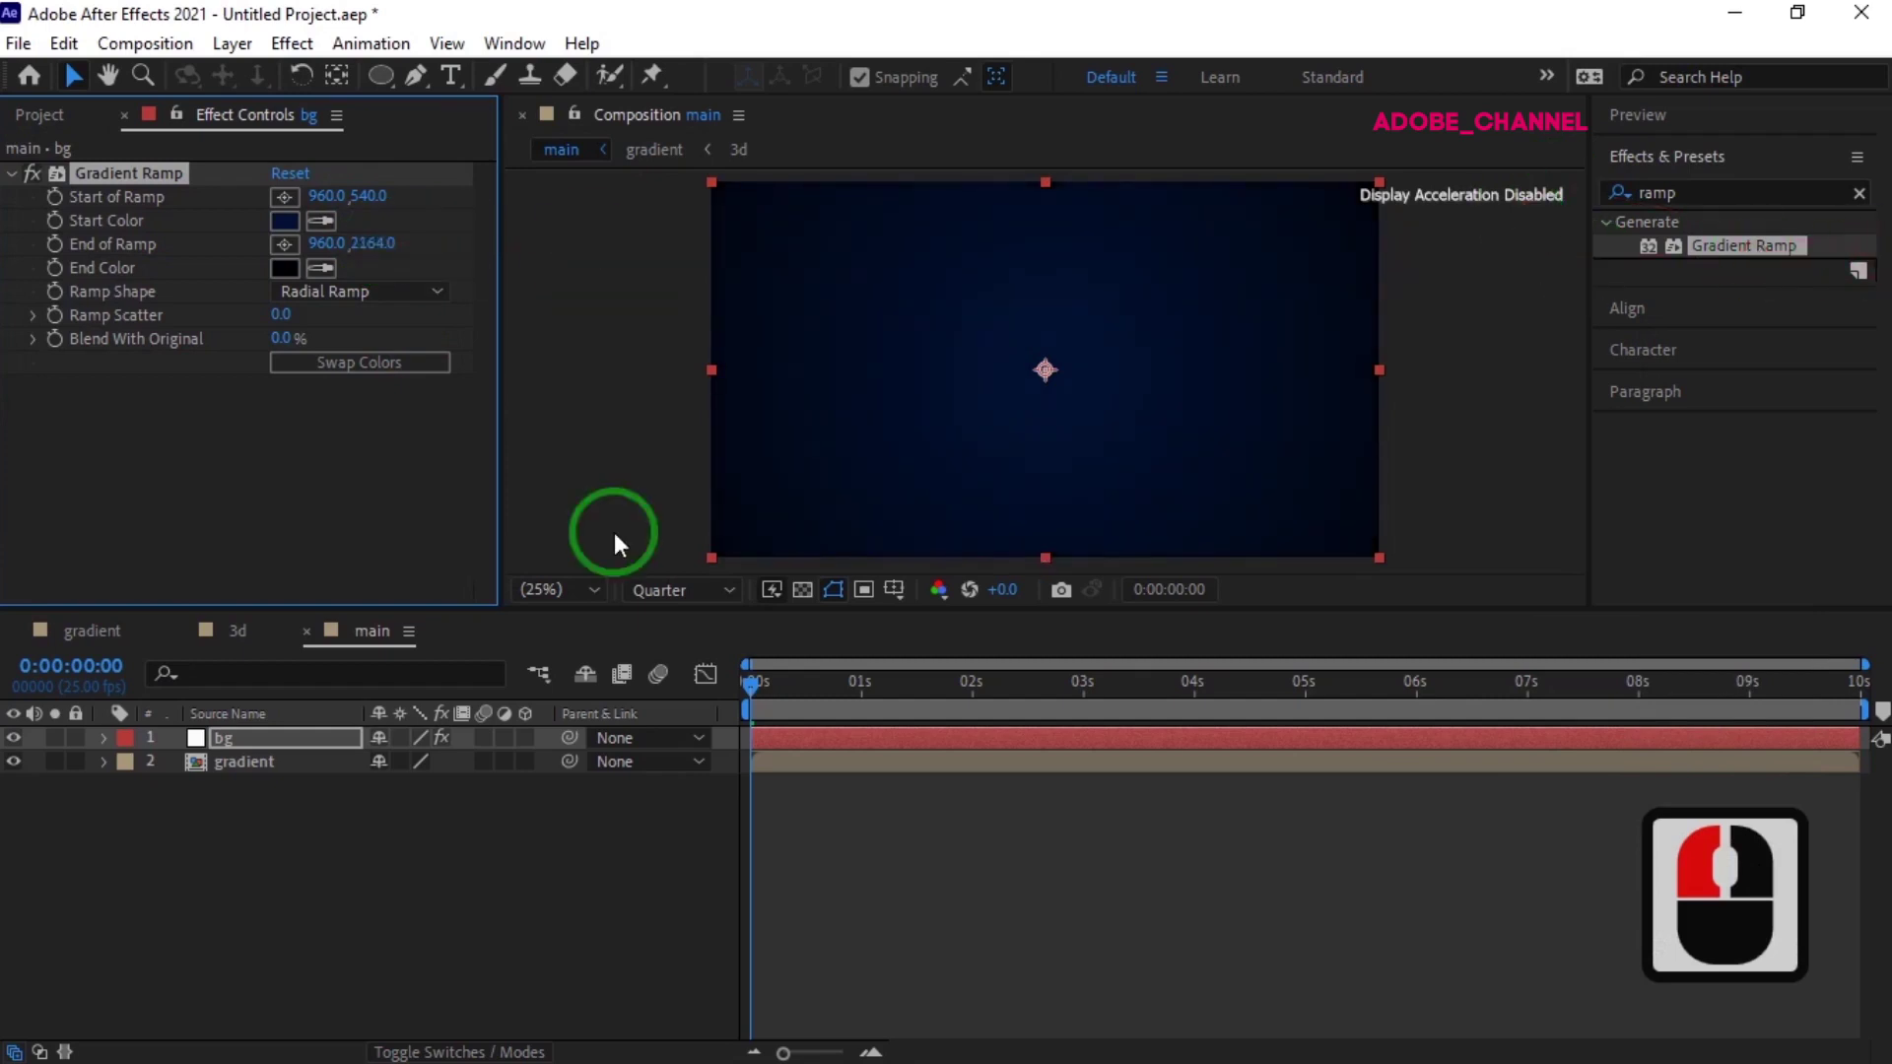
drag(594, 609, 597, 706)
drag(288, 829, 287, 877)
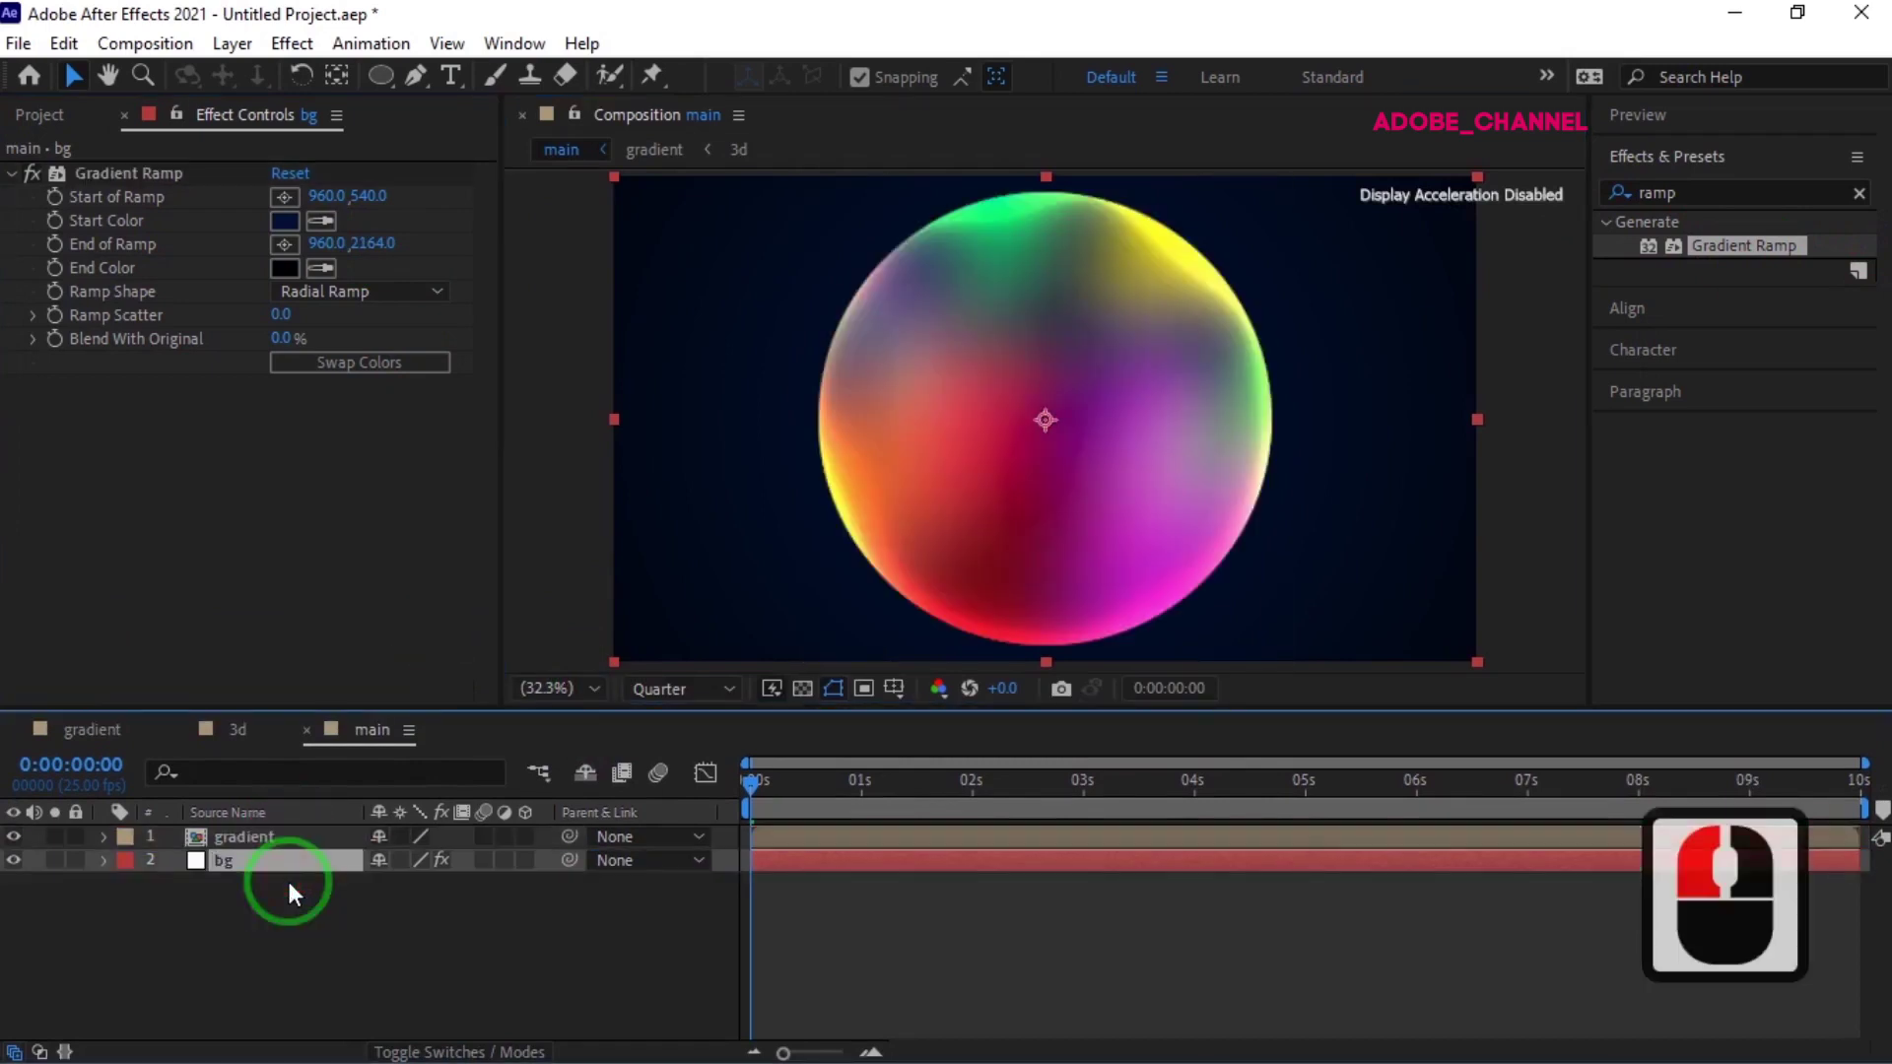
- Add an Outer Glow layer style to the gradient layer in the main composition
click(284, 831)
right_click(287, 844)
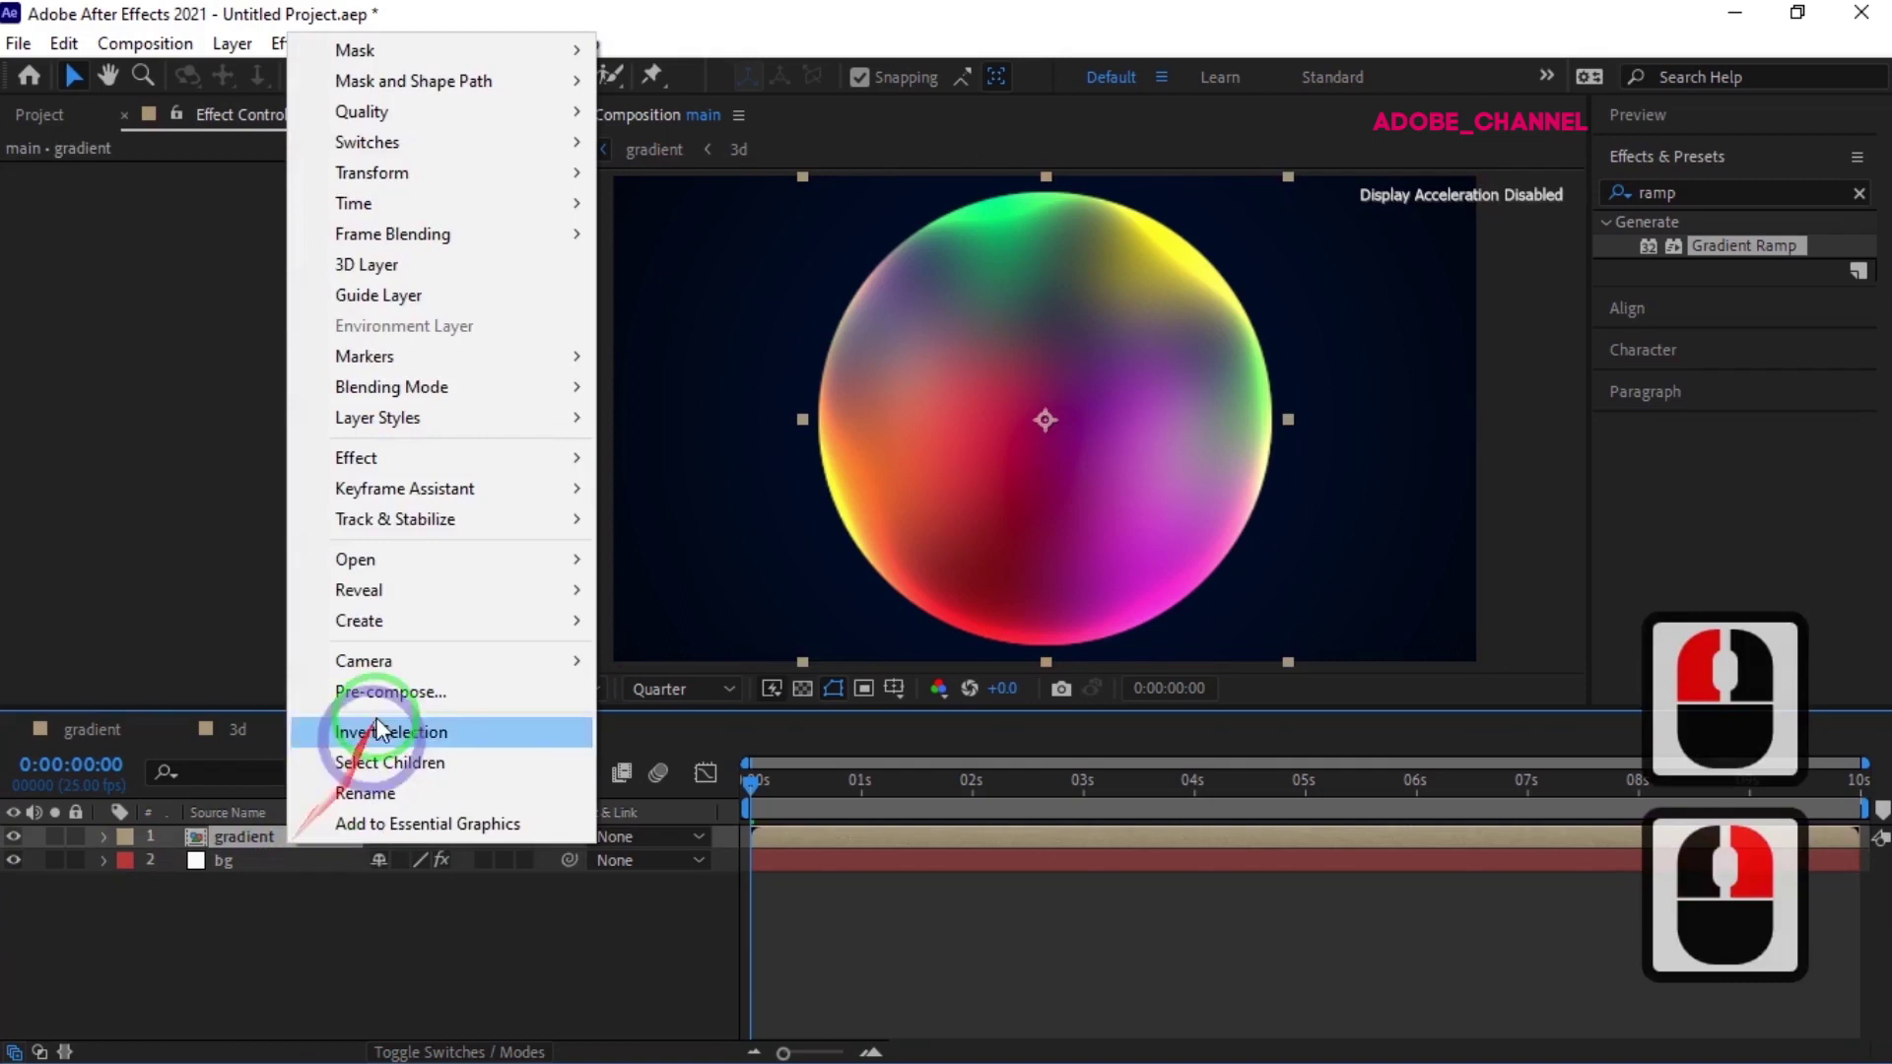
mouse_move(379, 420)
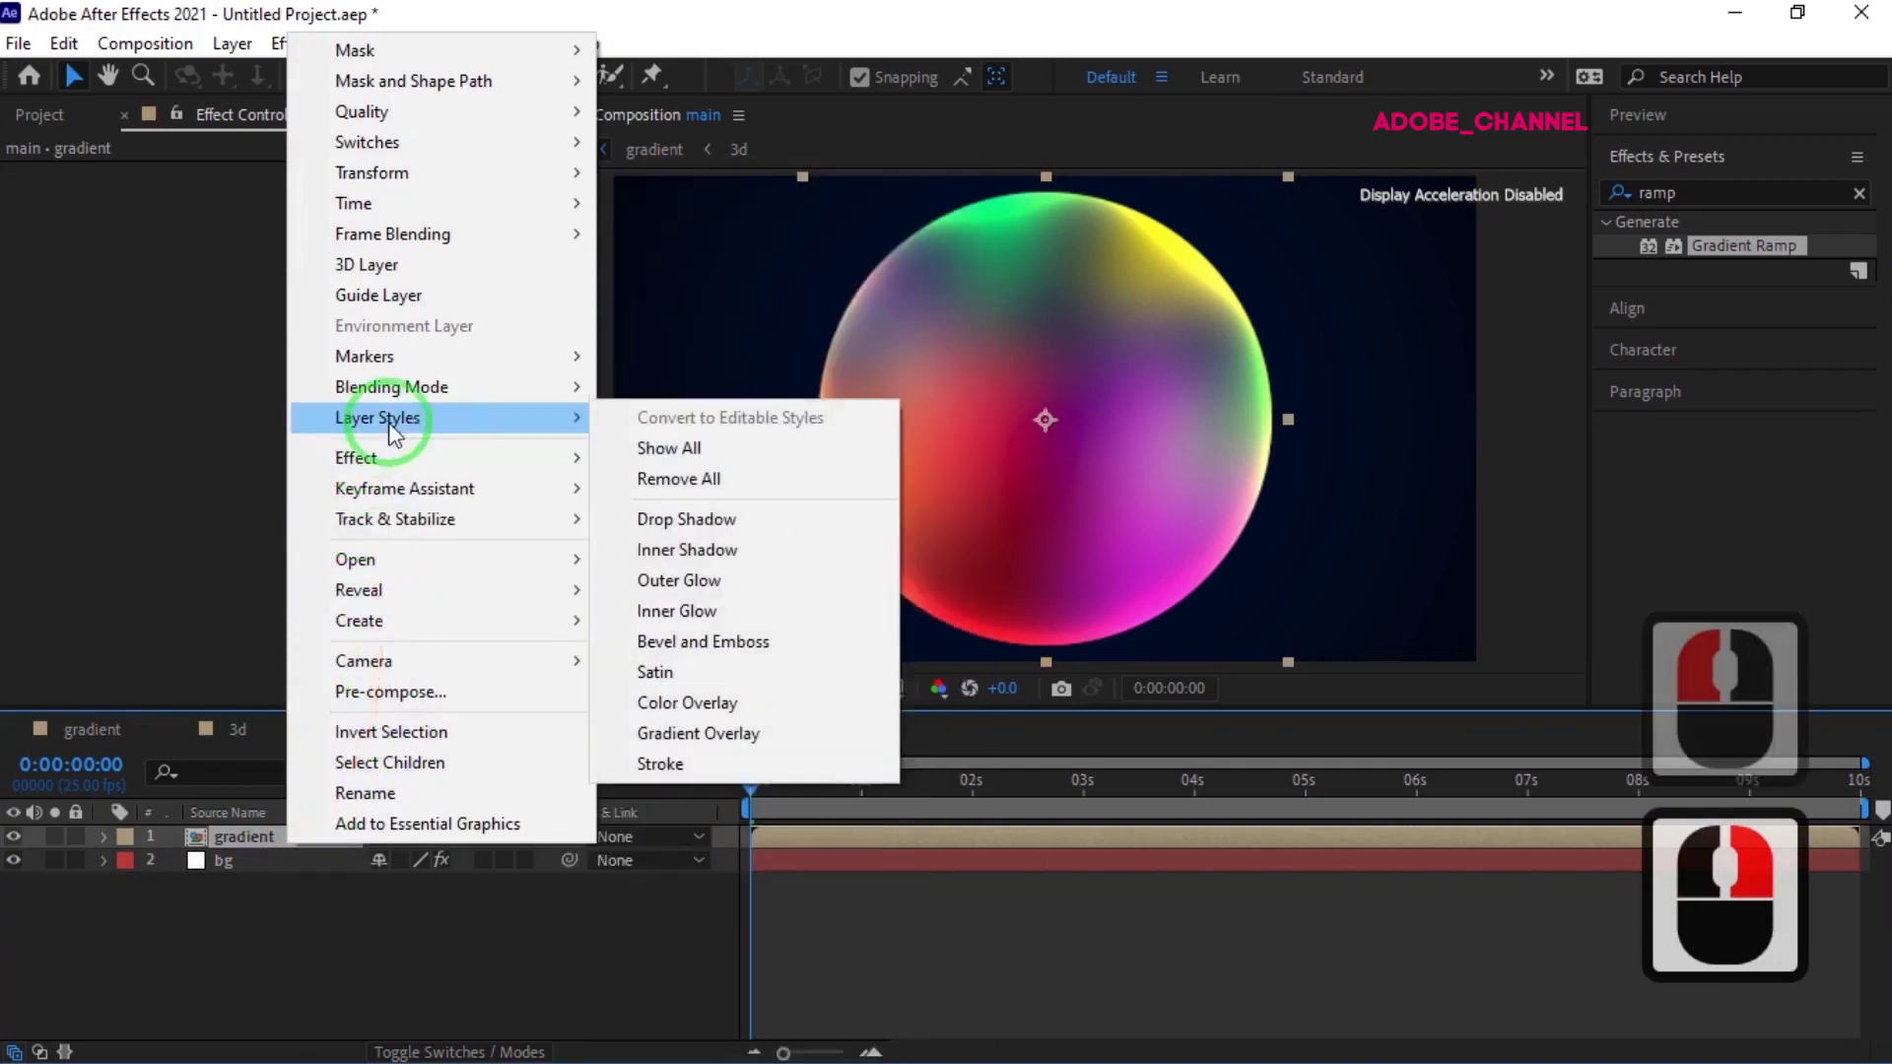
click(685, 583)
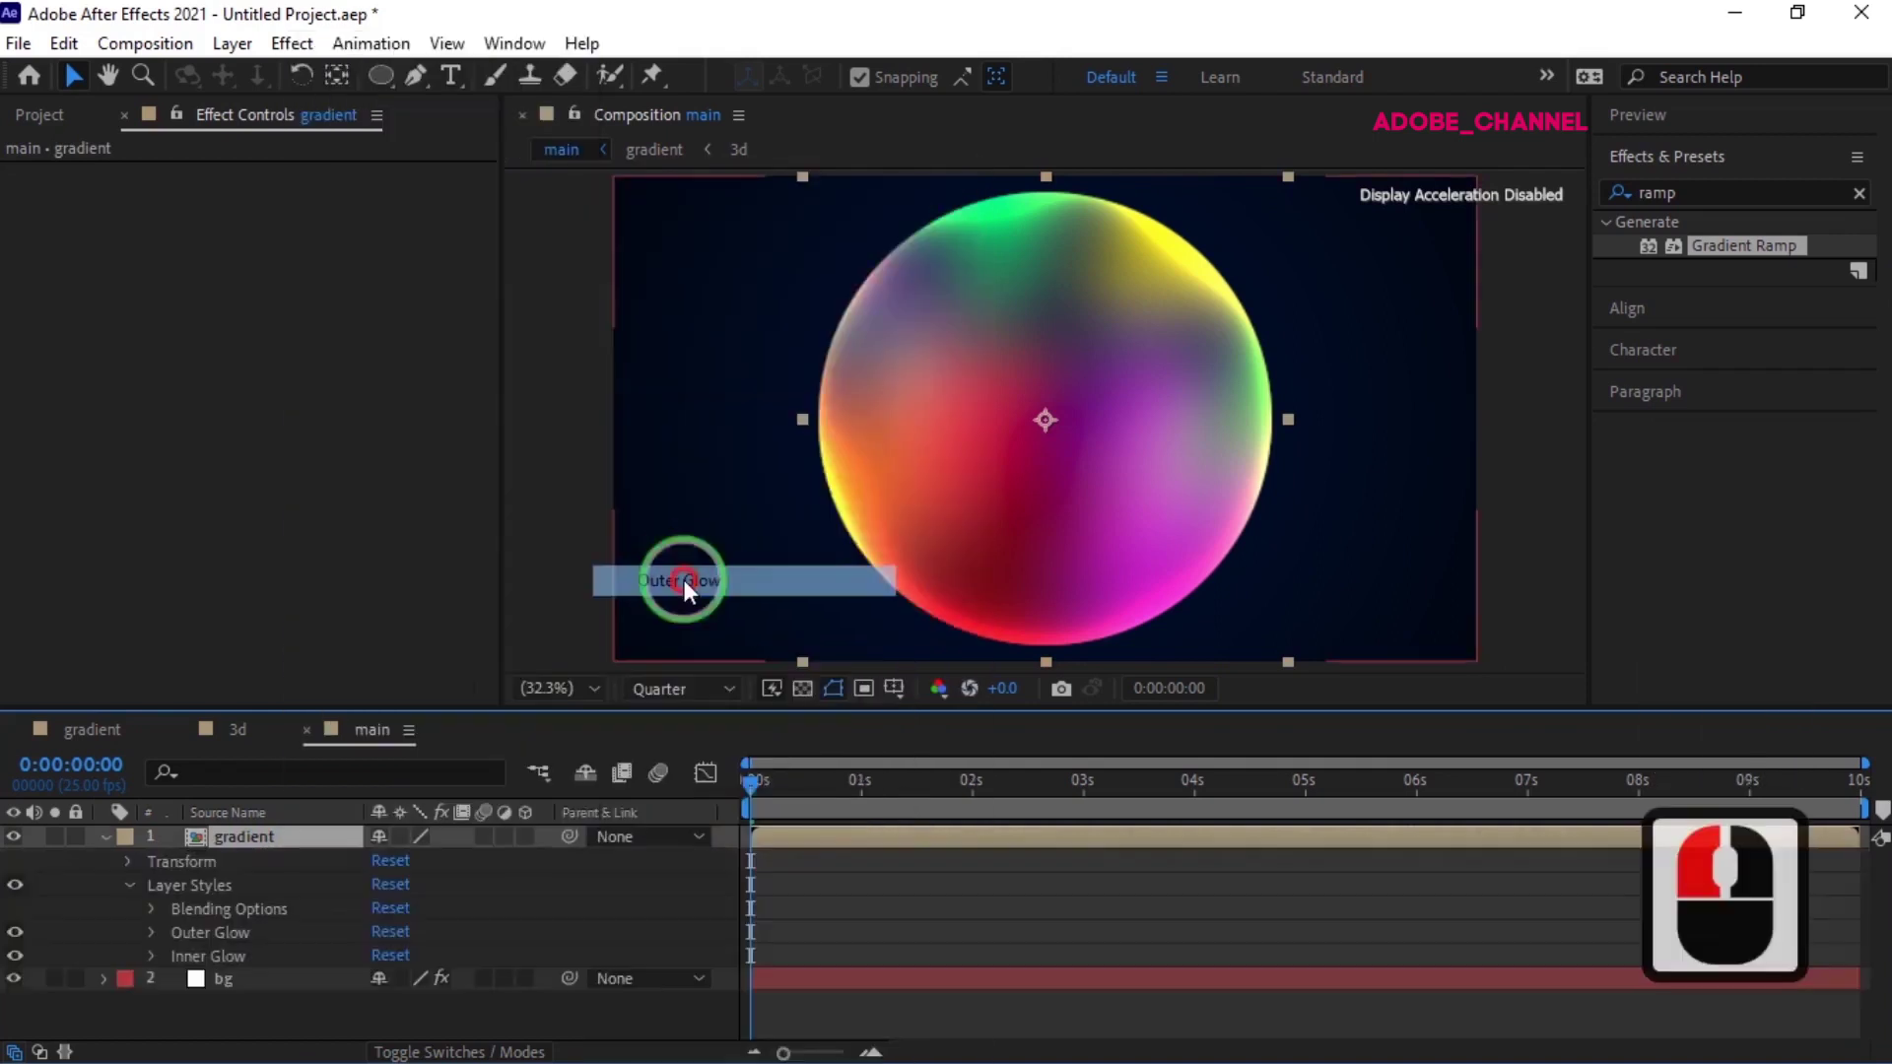
- Change the Outer Glow color of the gradient layer to a medium blue
click(152, 932)
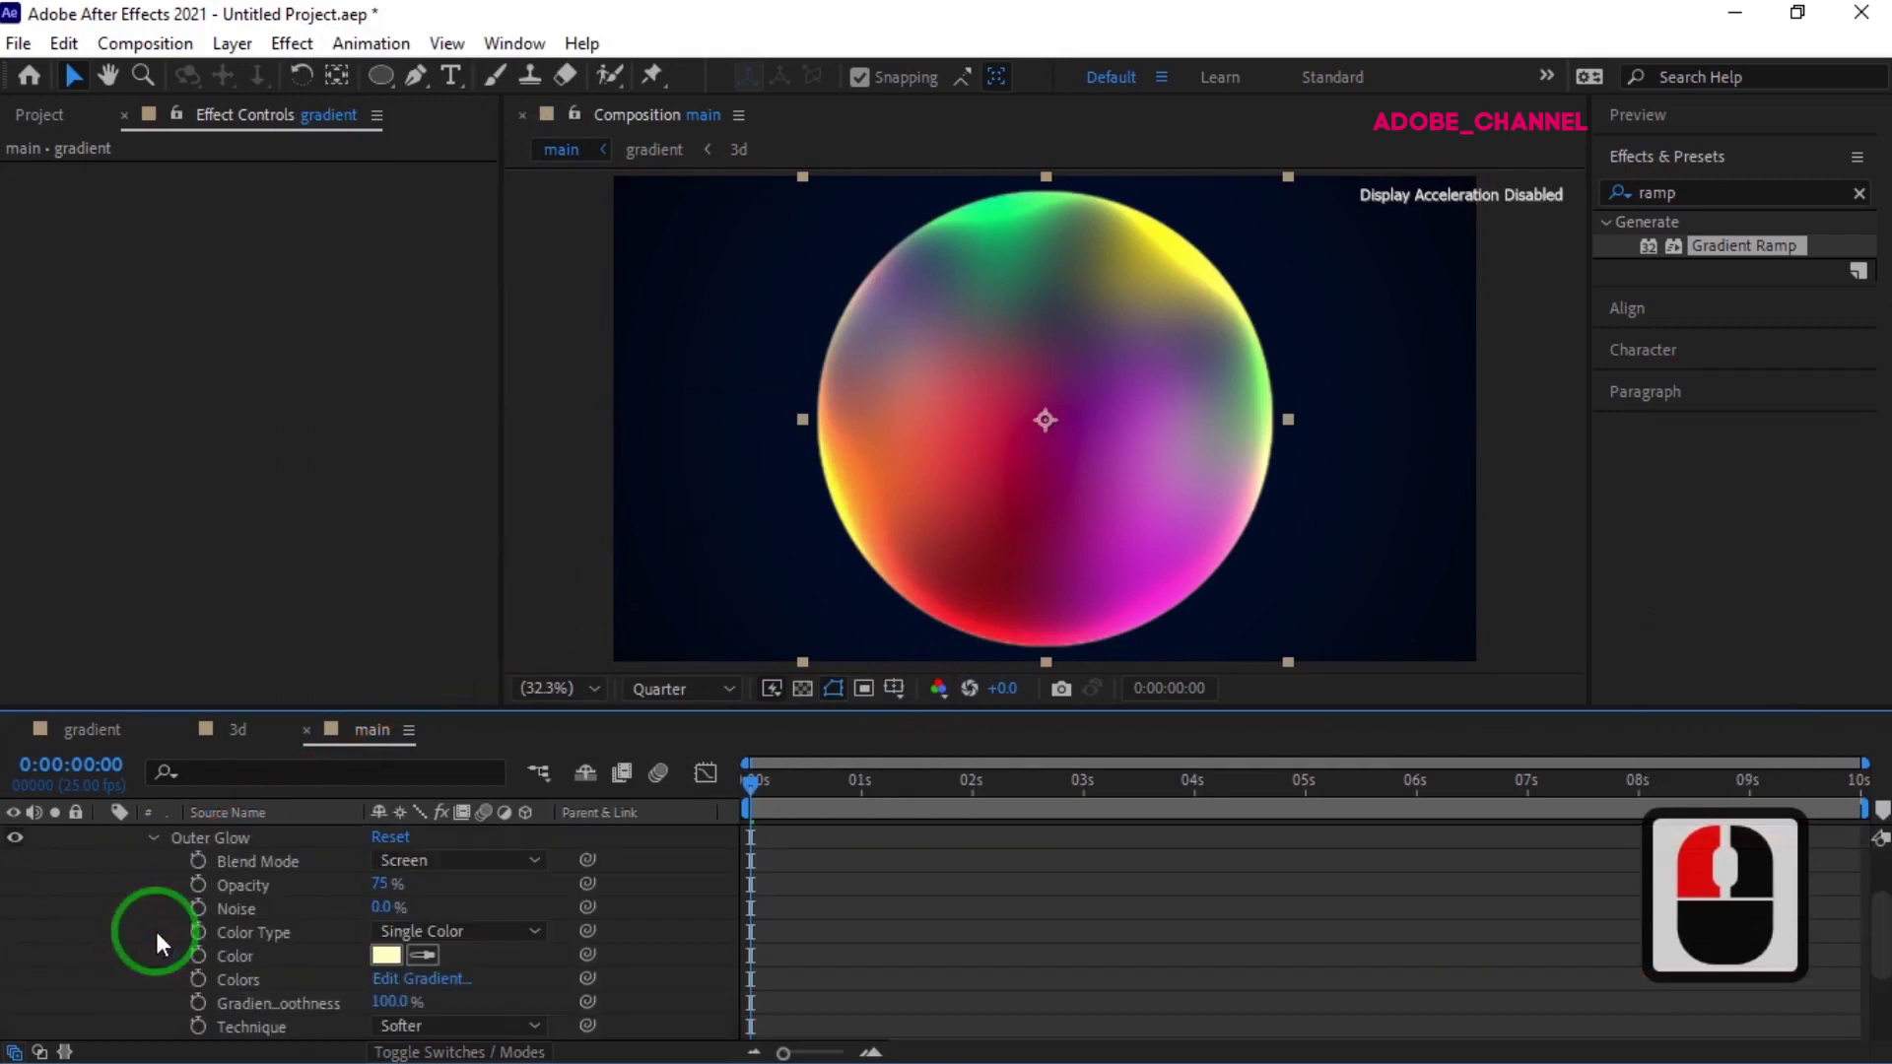
click(387, 956)
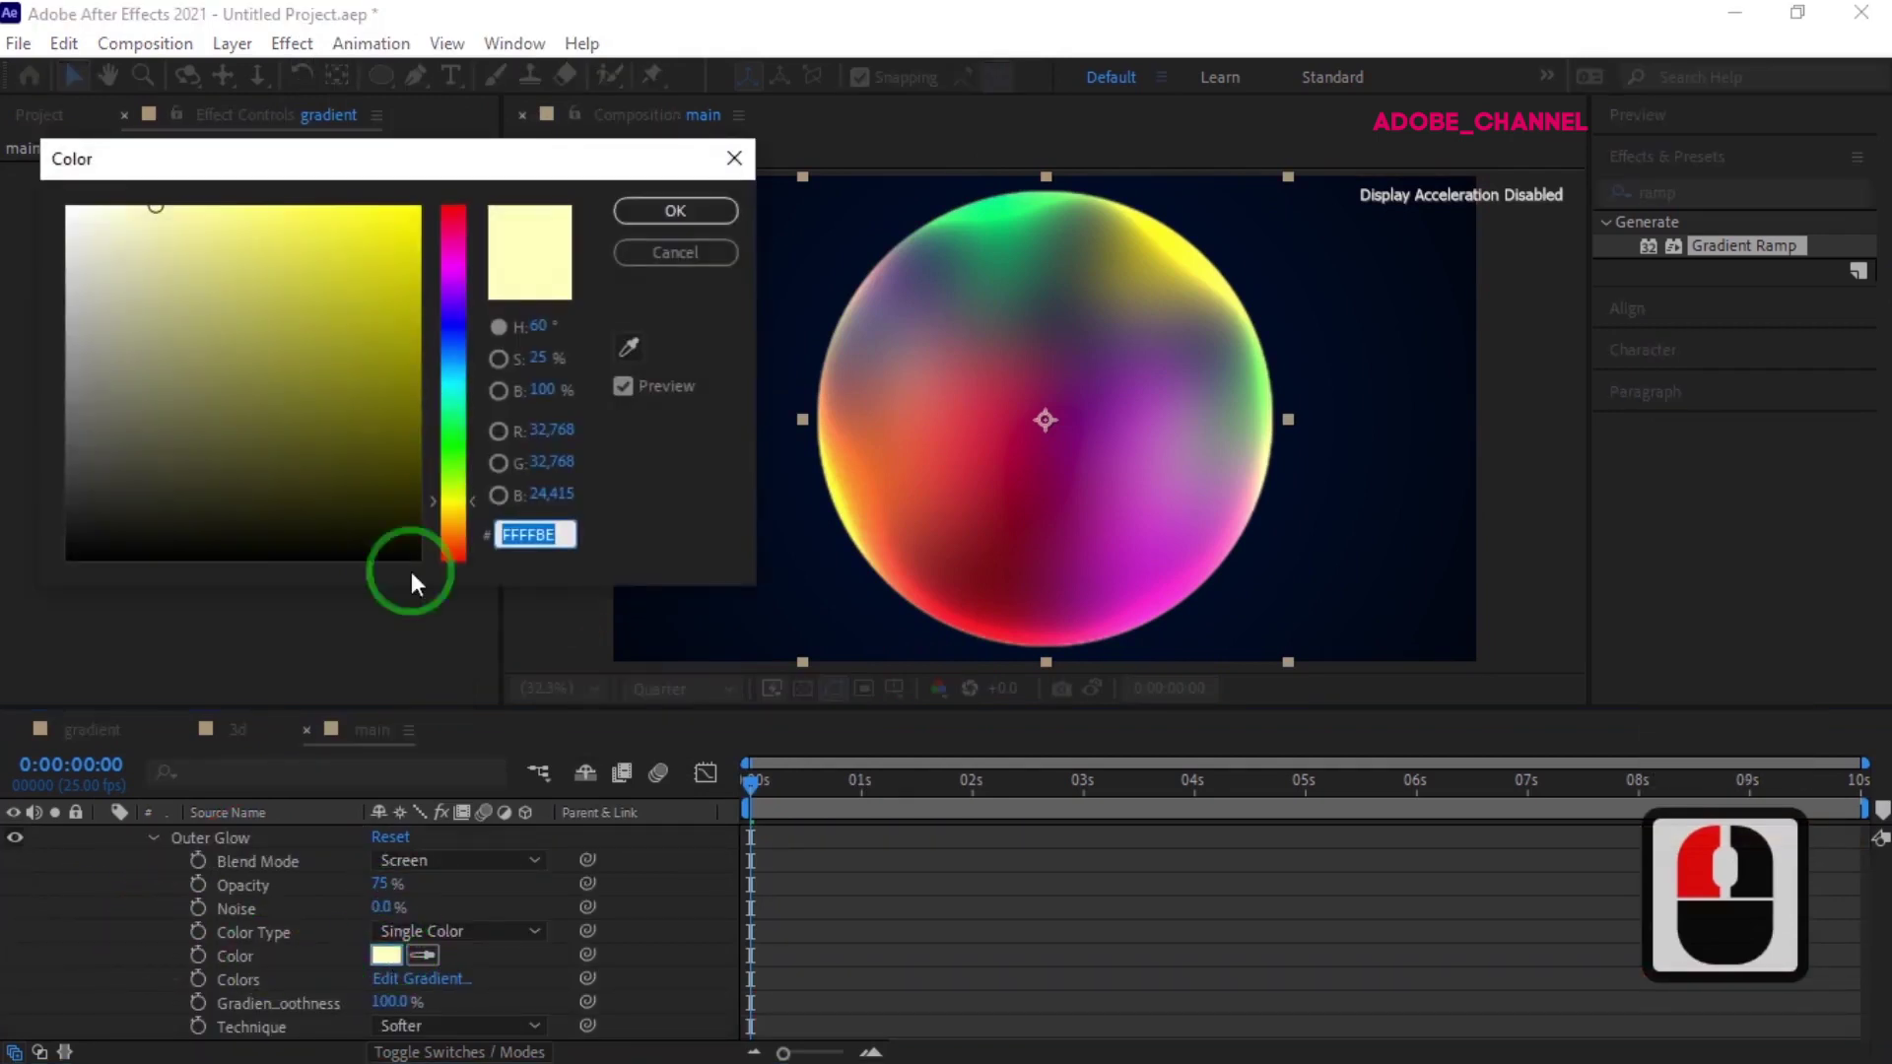
click(458, 325)
click(298, 232)
drag(298, 232, 259, 220)
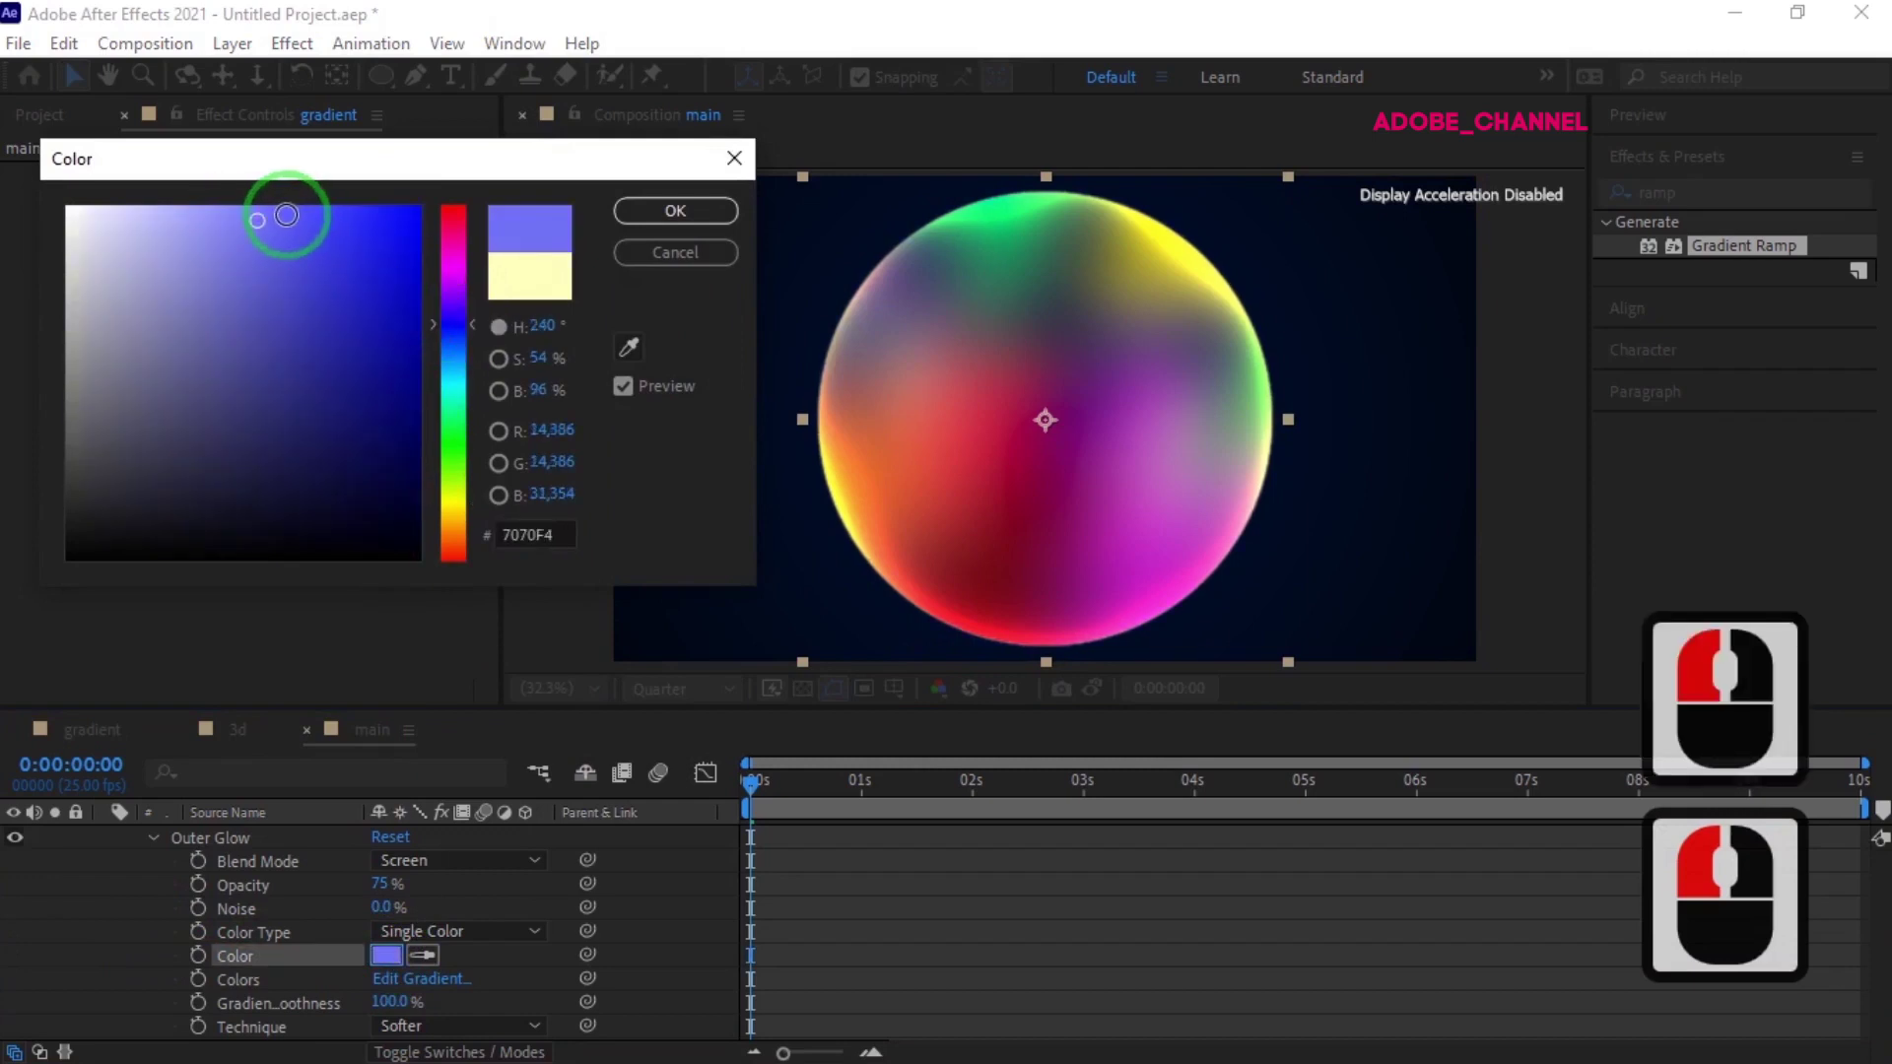
click(675, 211)
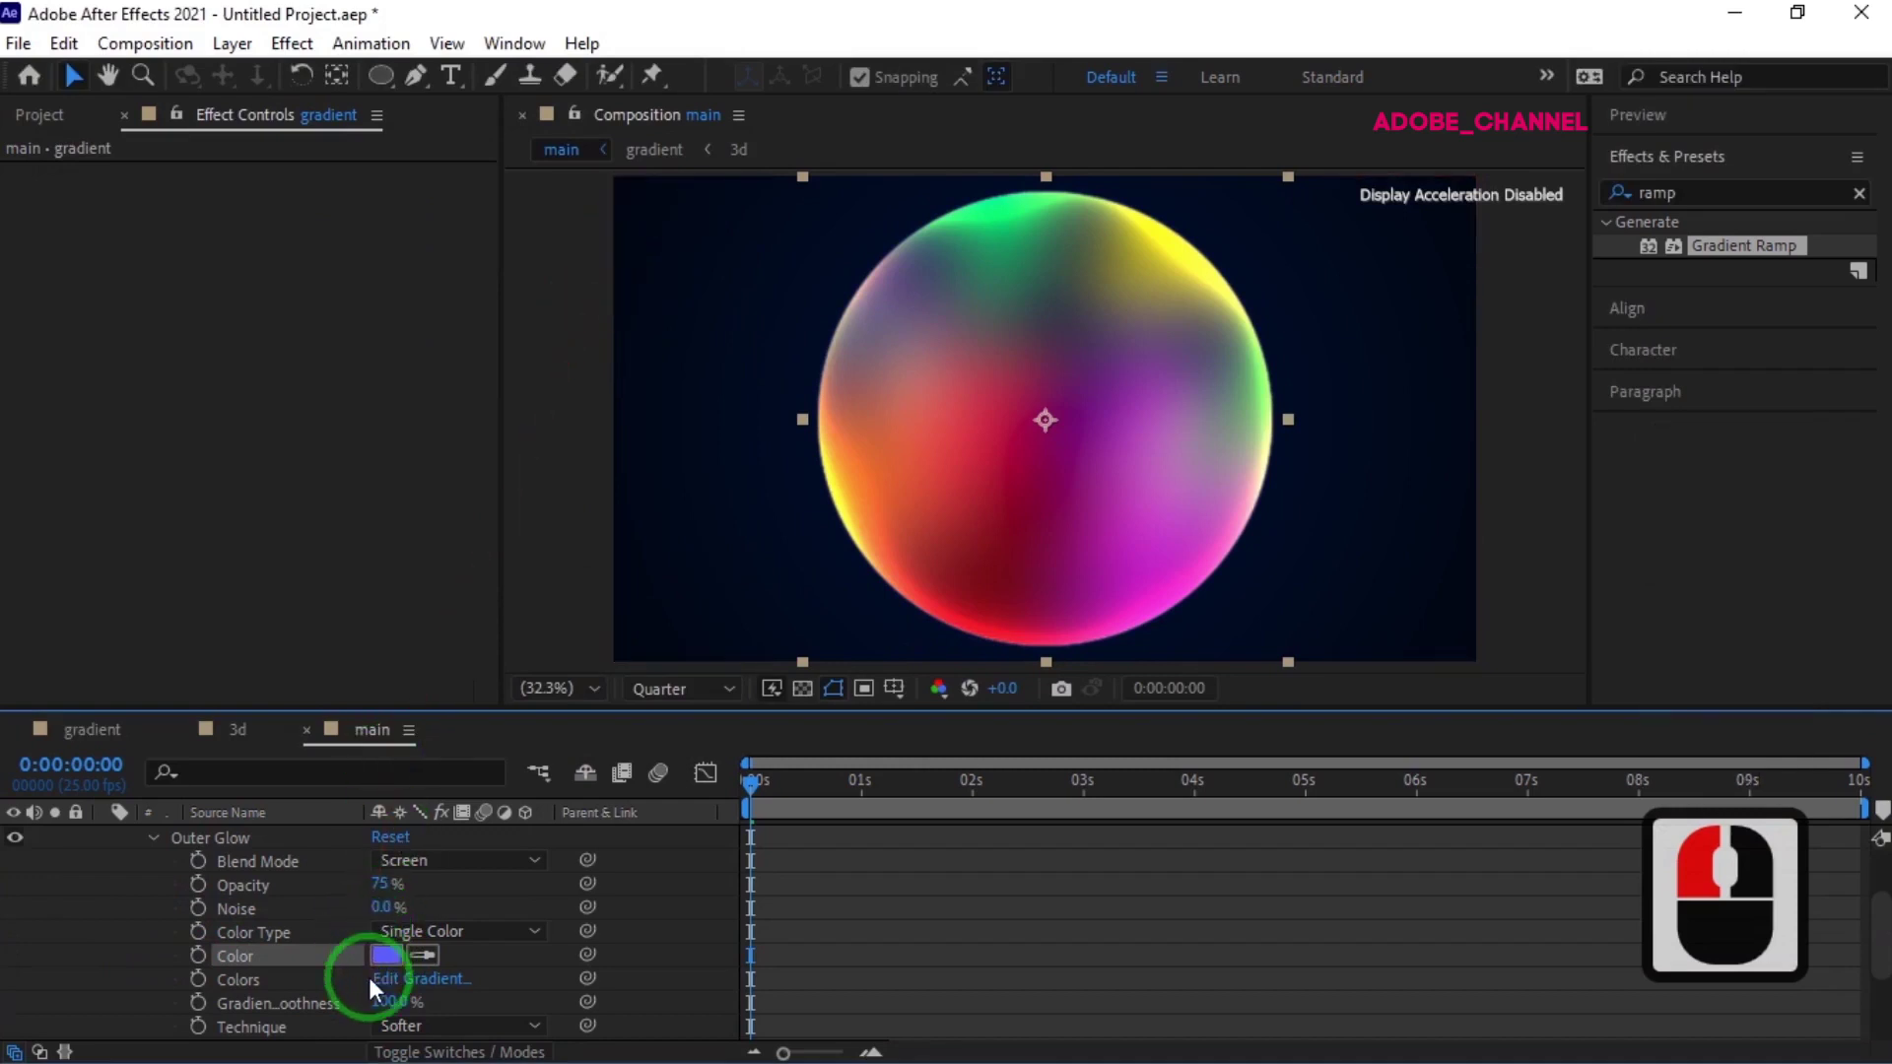
- Set the gradient layer's Outer Glow size to 310 and its range to about 70%, and collapse the layer's properties
scroll(302, 946, down, 2)
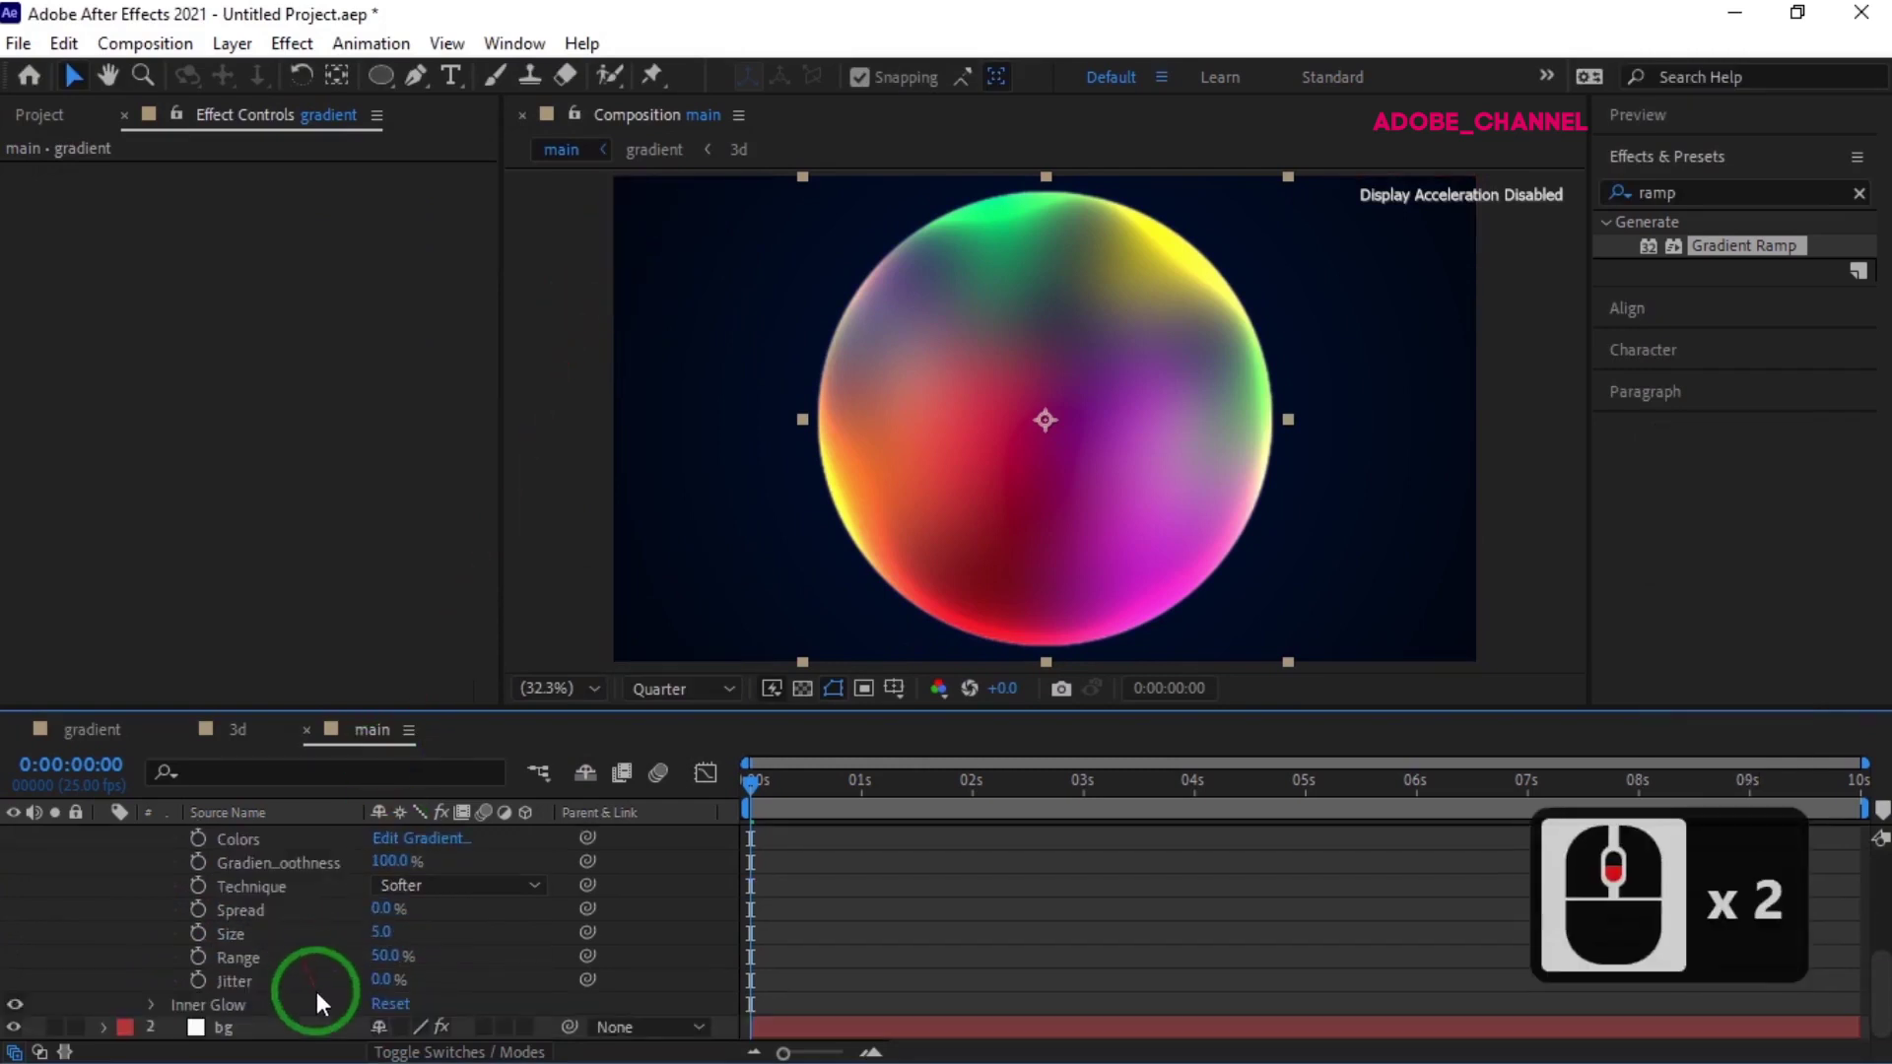
click(380, 933)
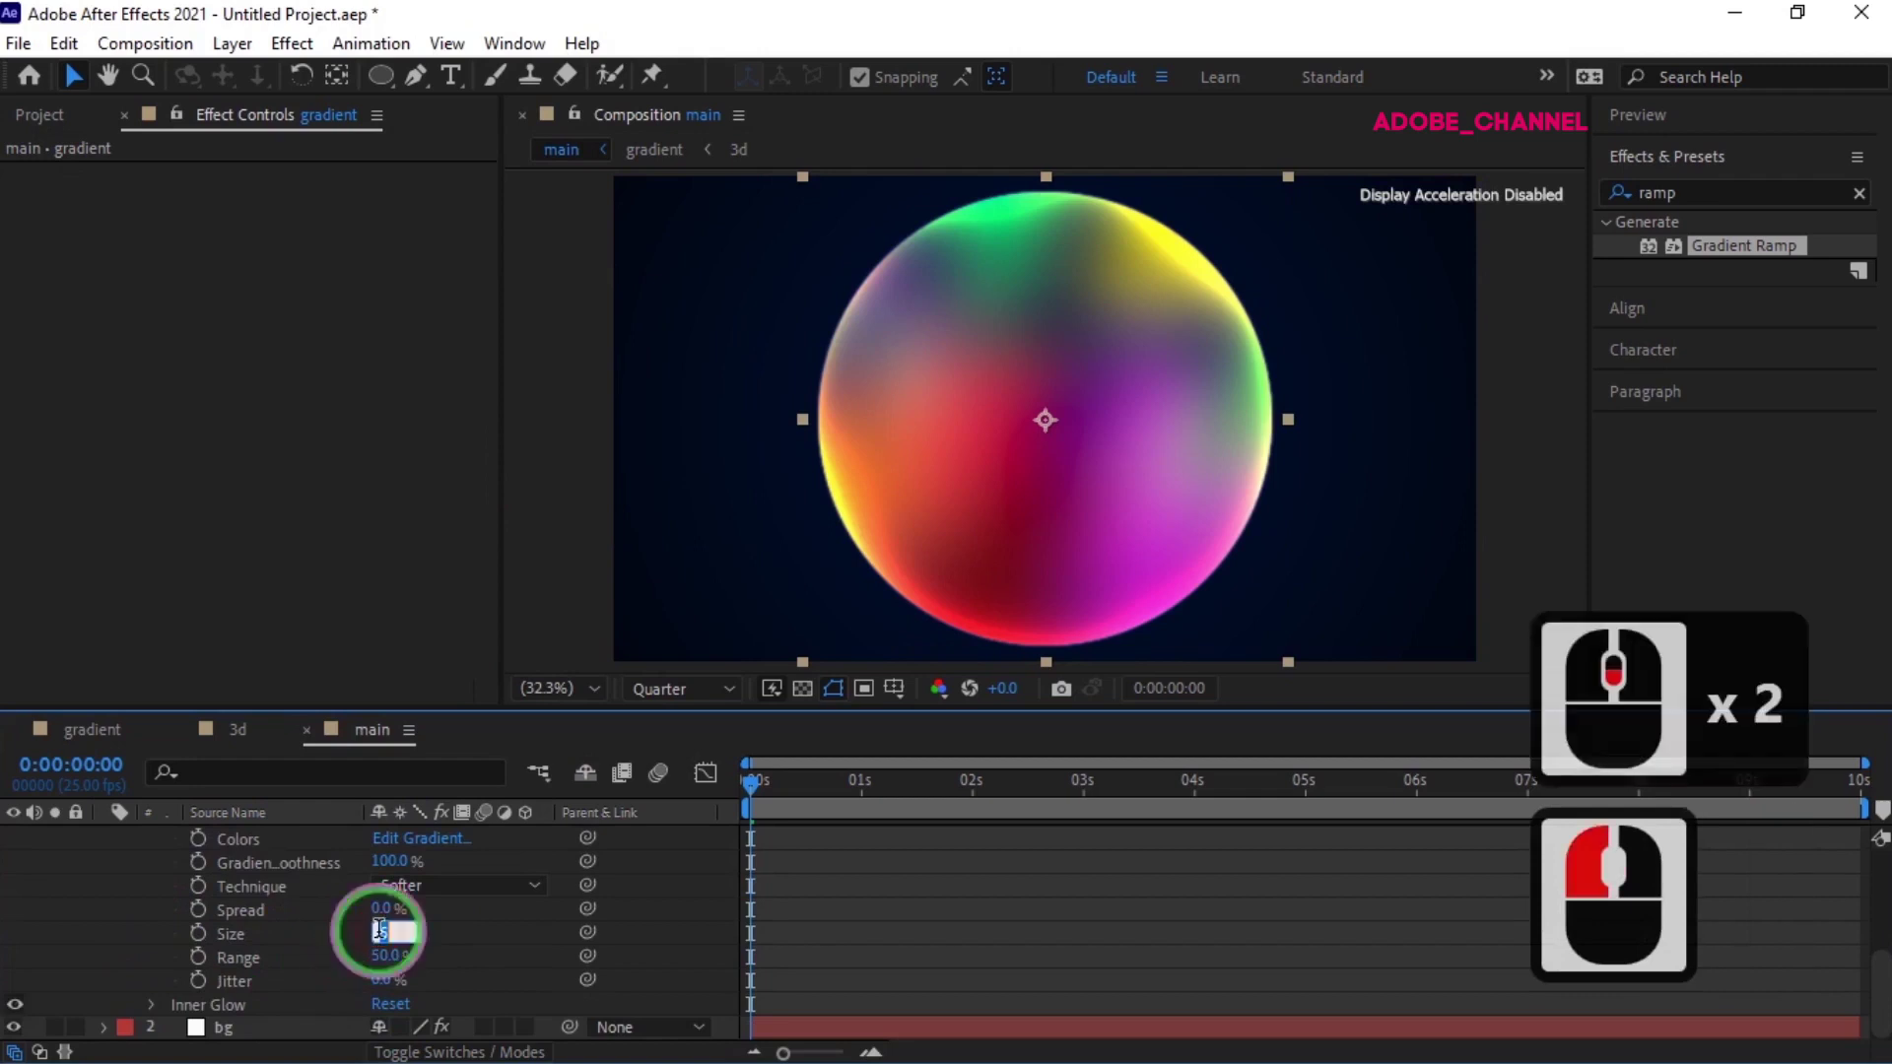
text(31)
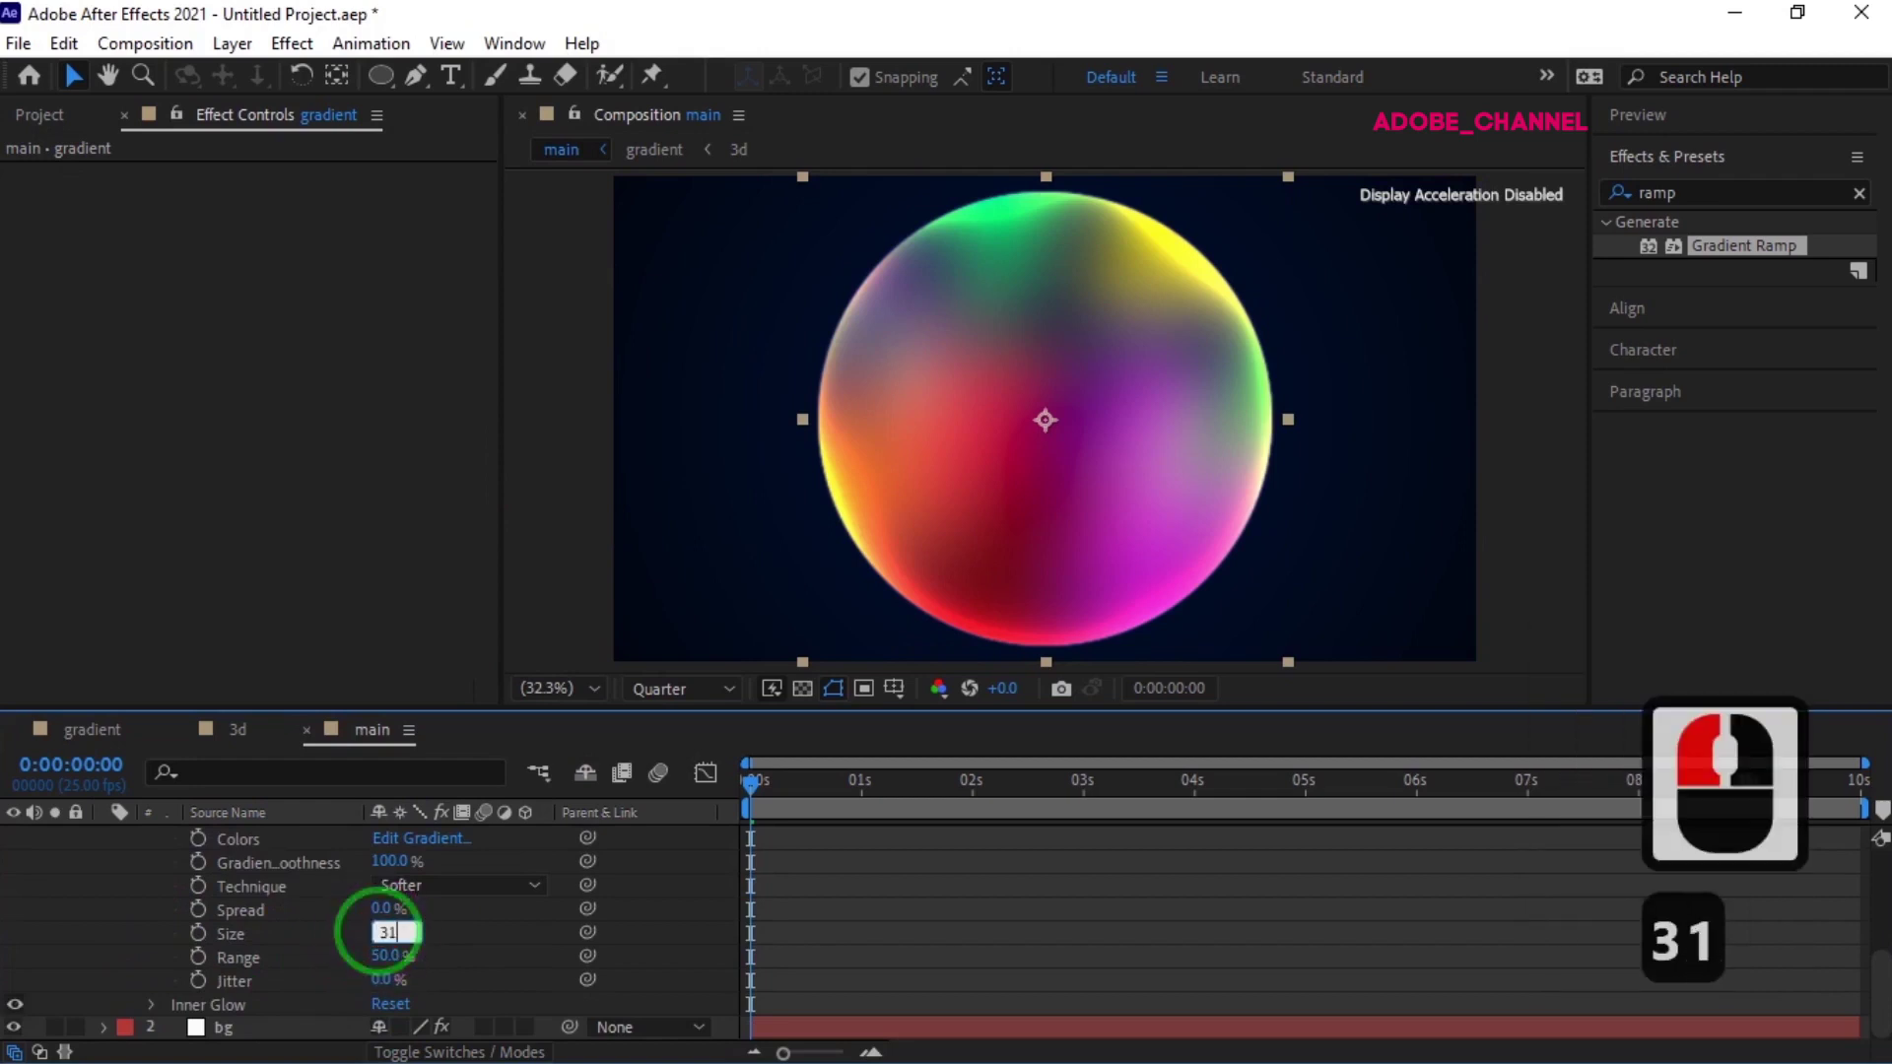
text(0)
key(Return)
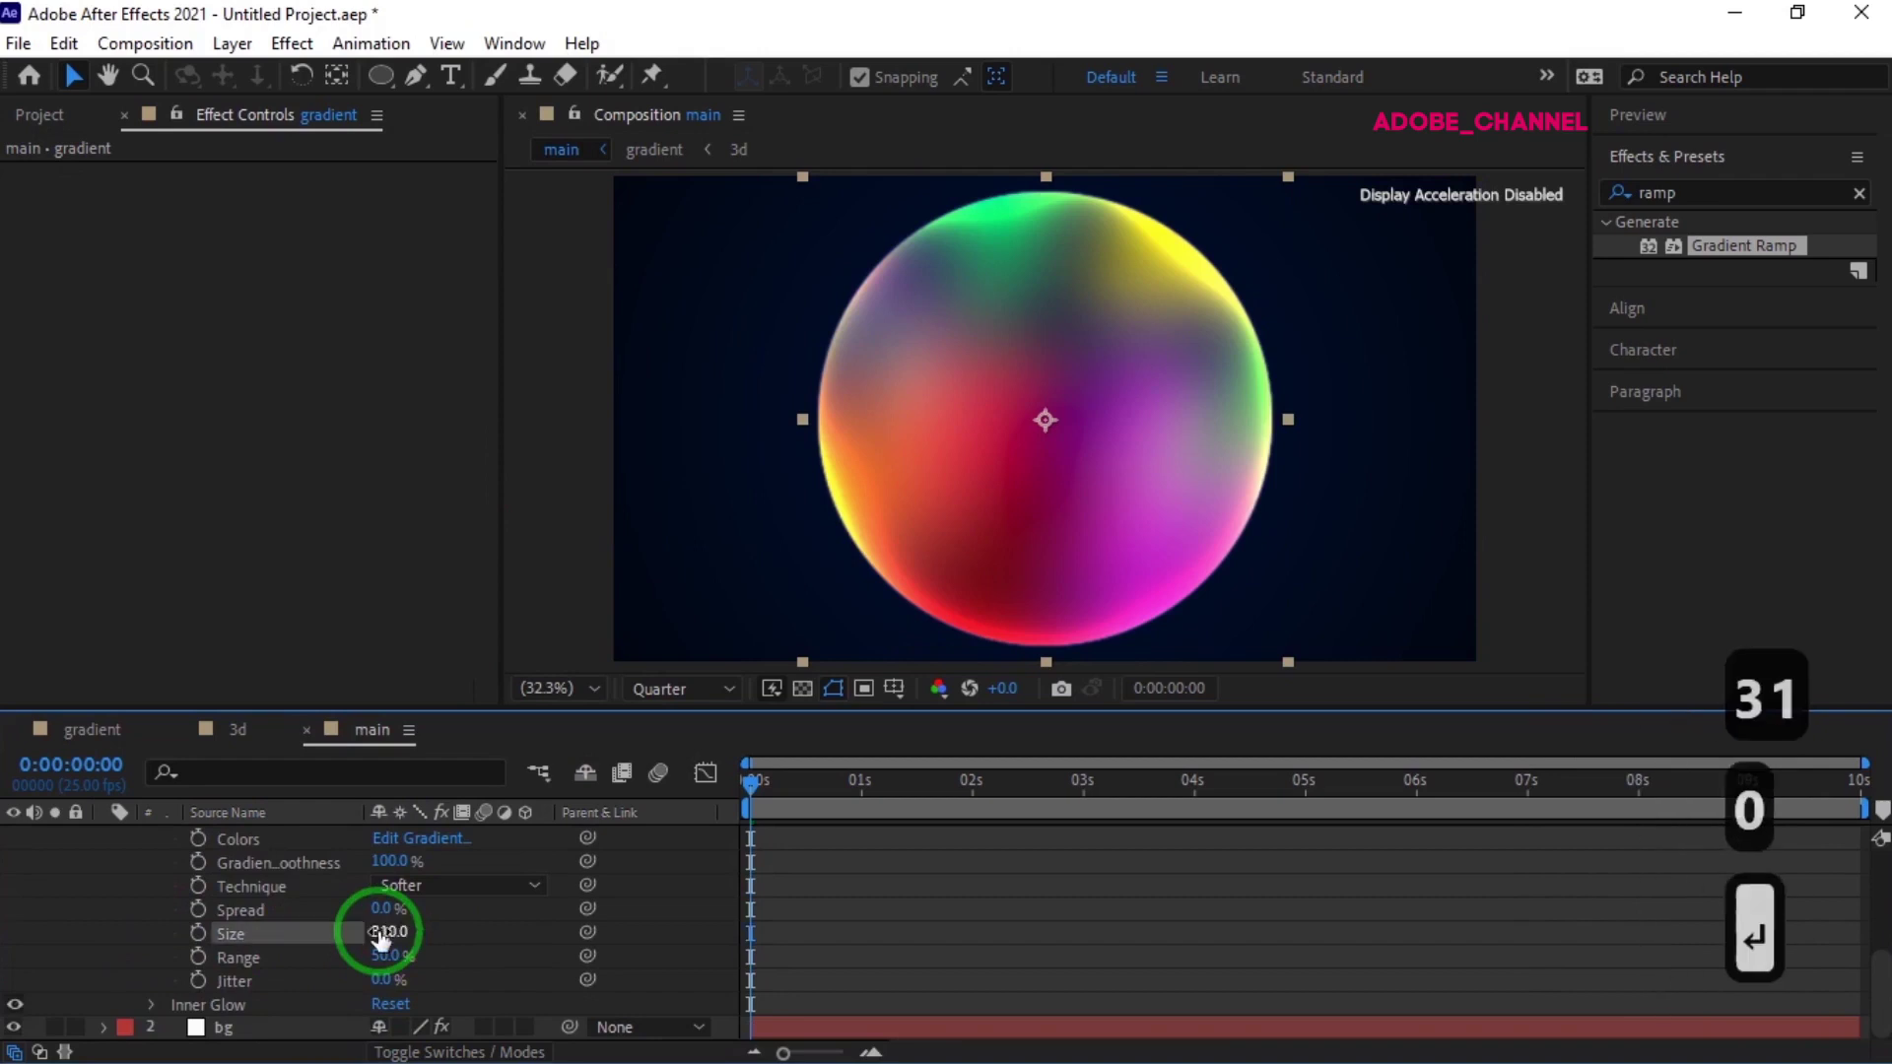
drag(385, 960, 667, 971)
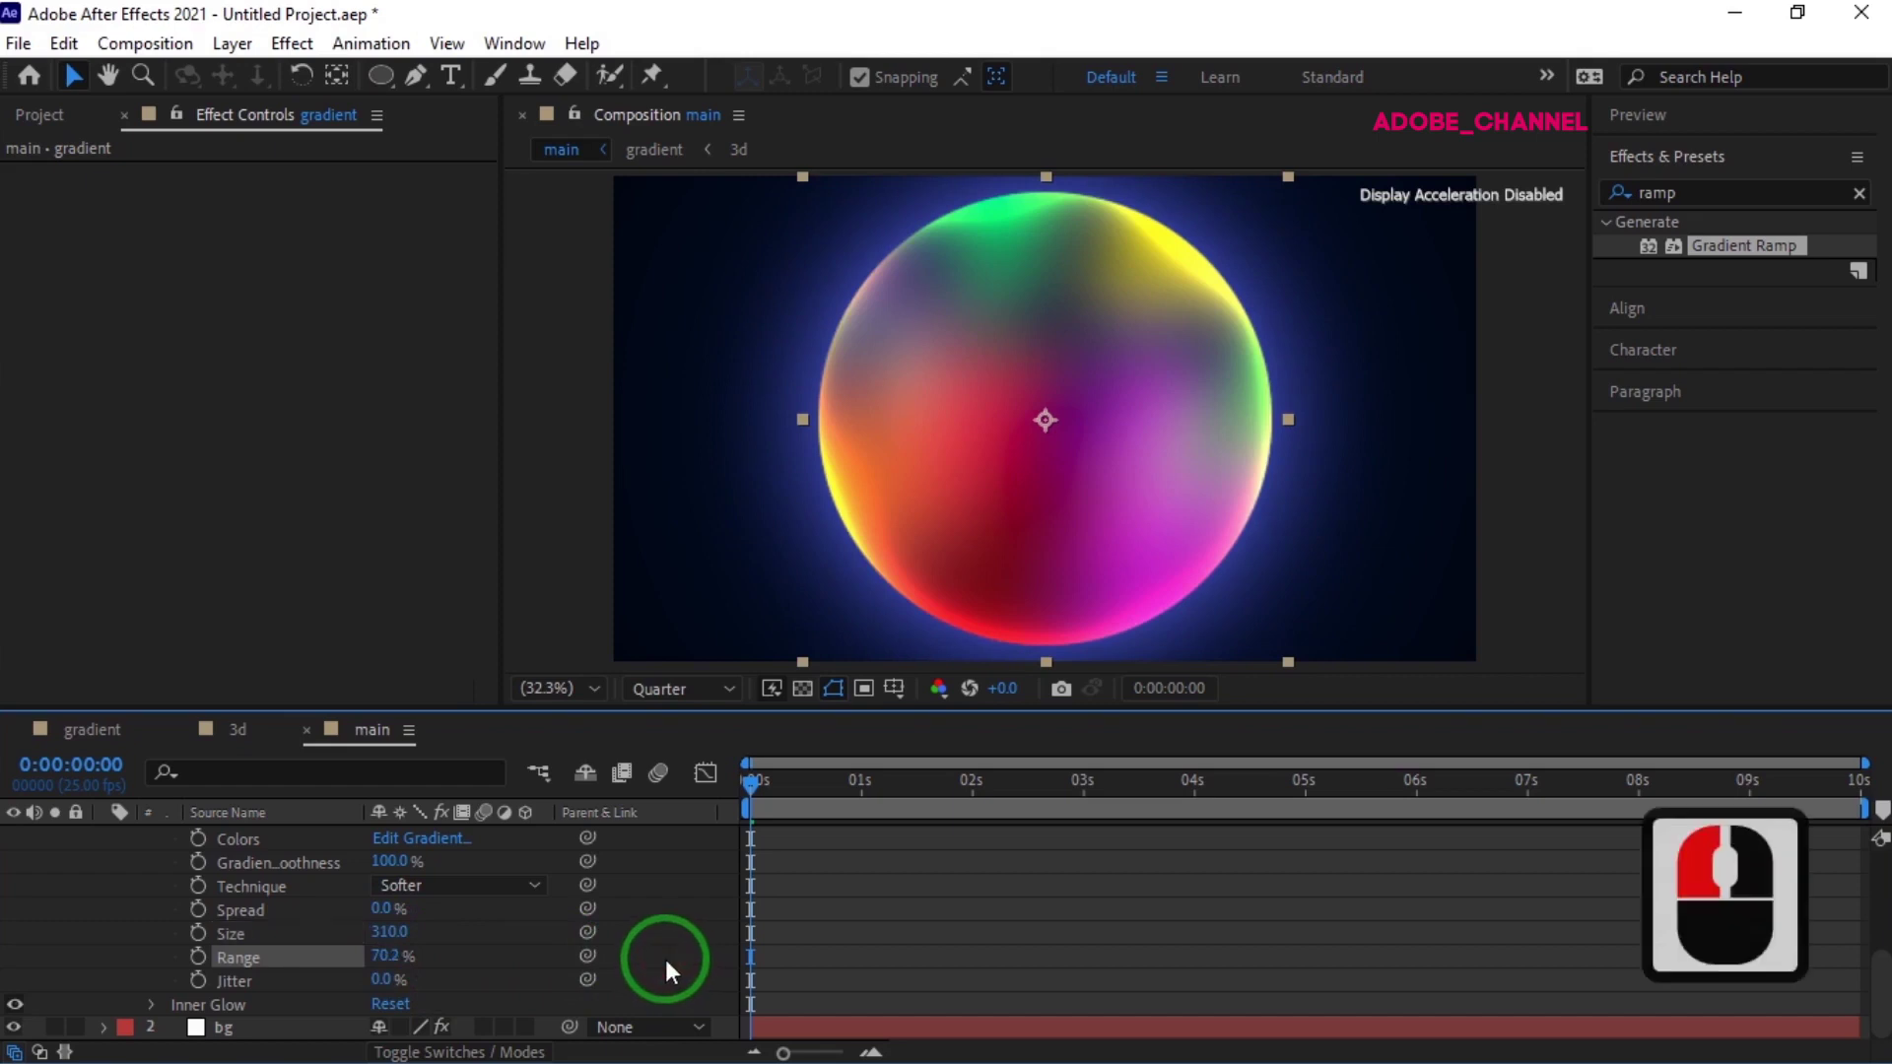
scroll(138, 927, up, 4)
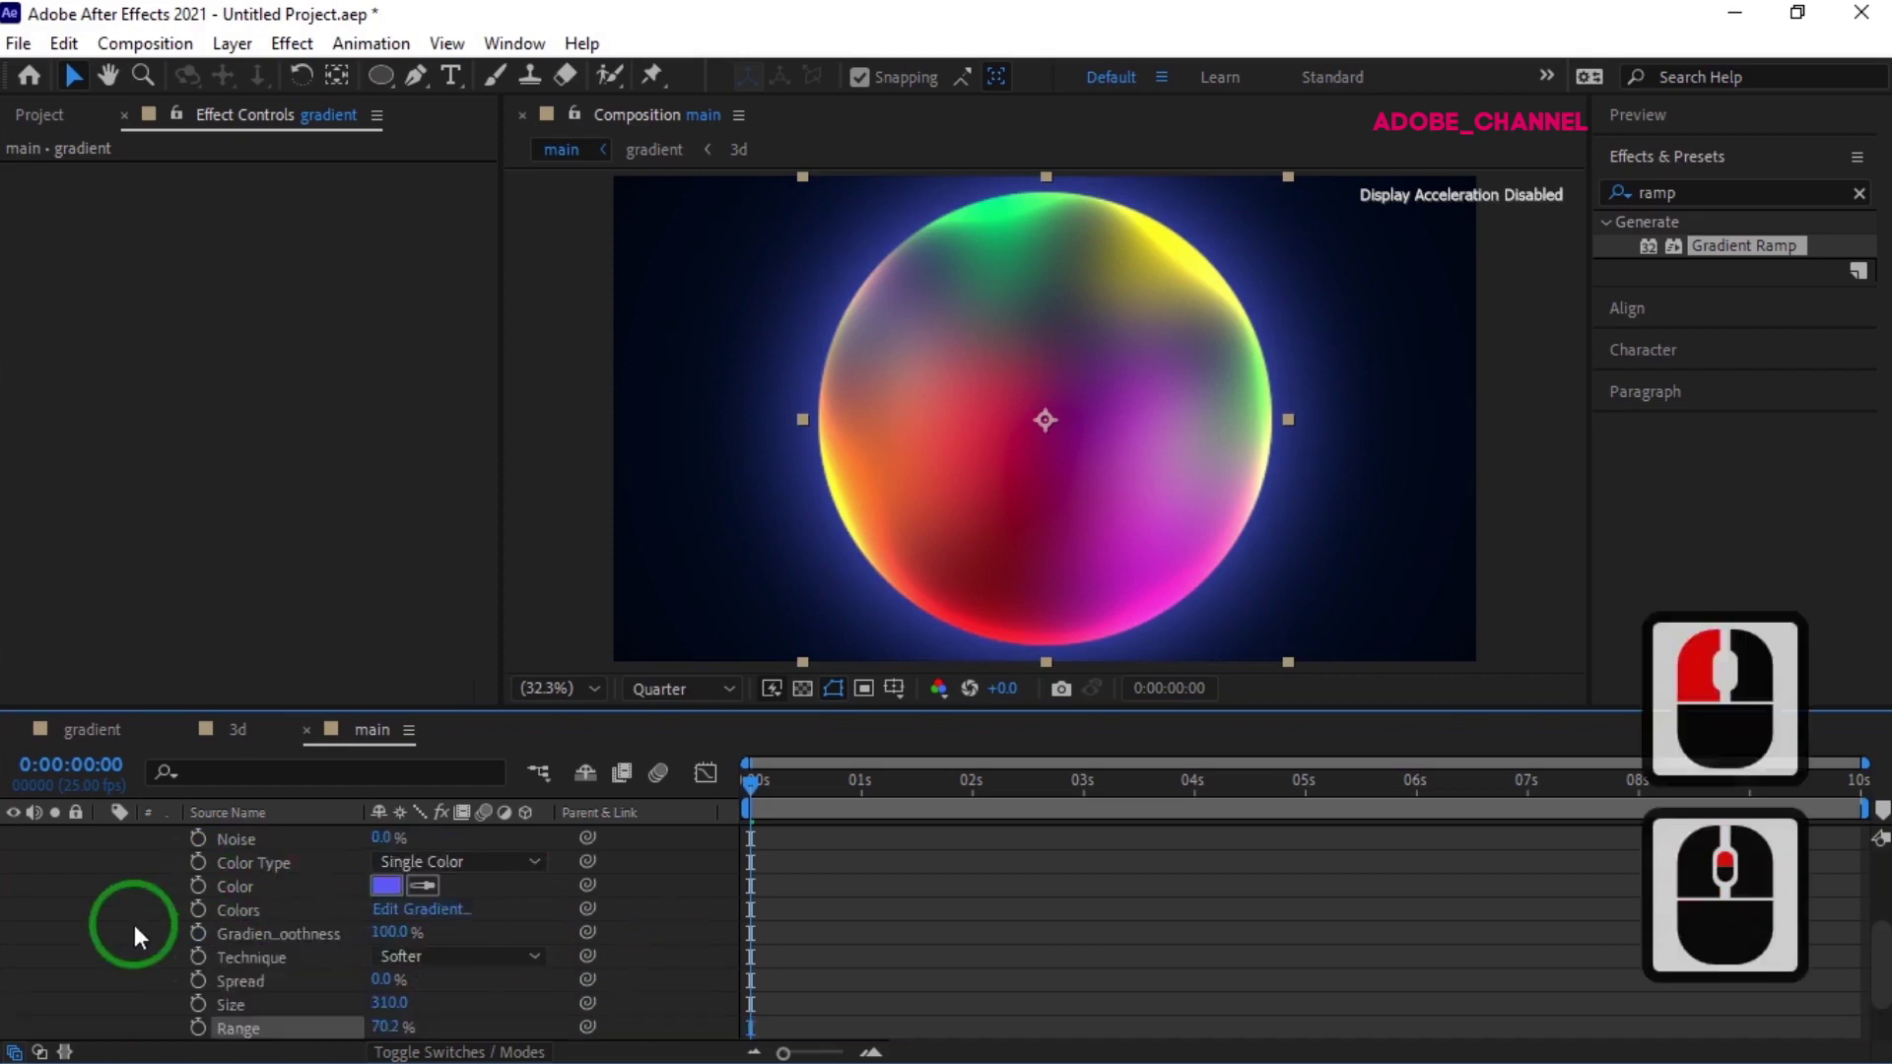
click(152, 932)
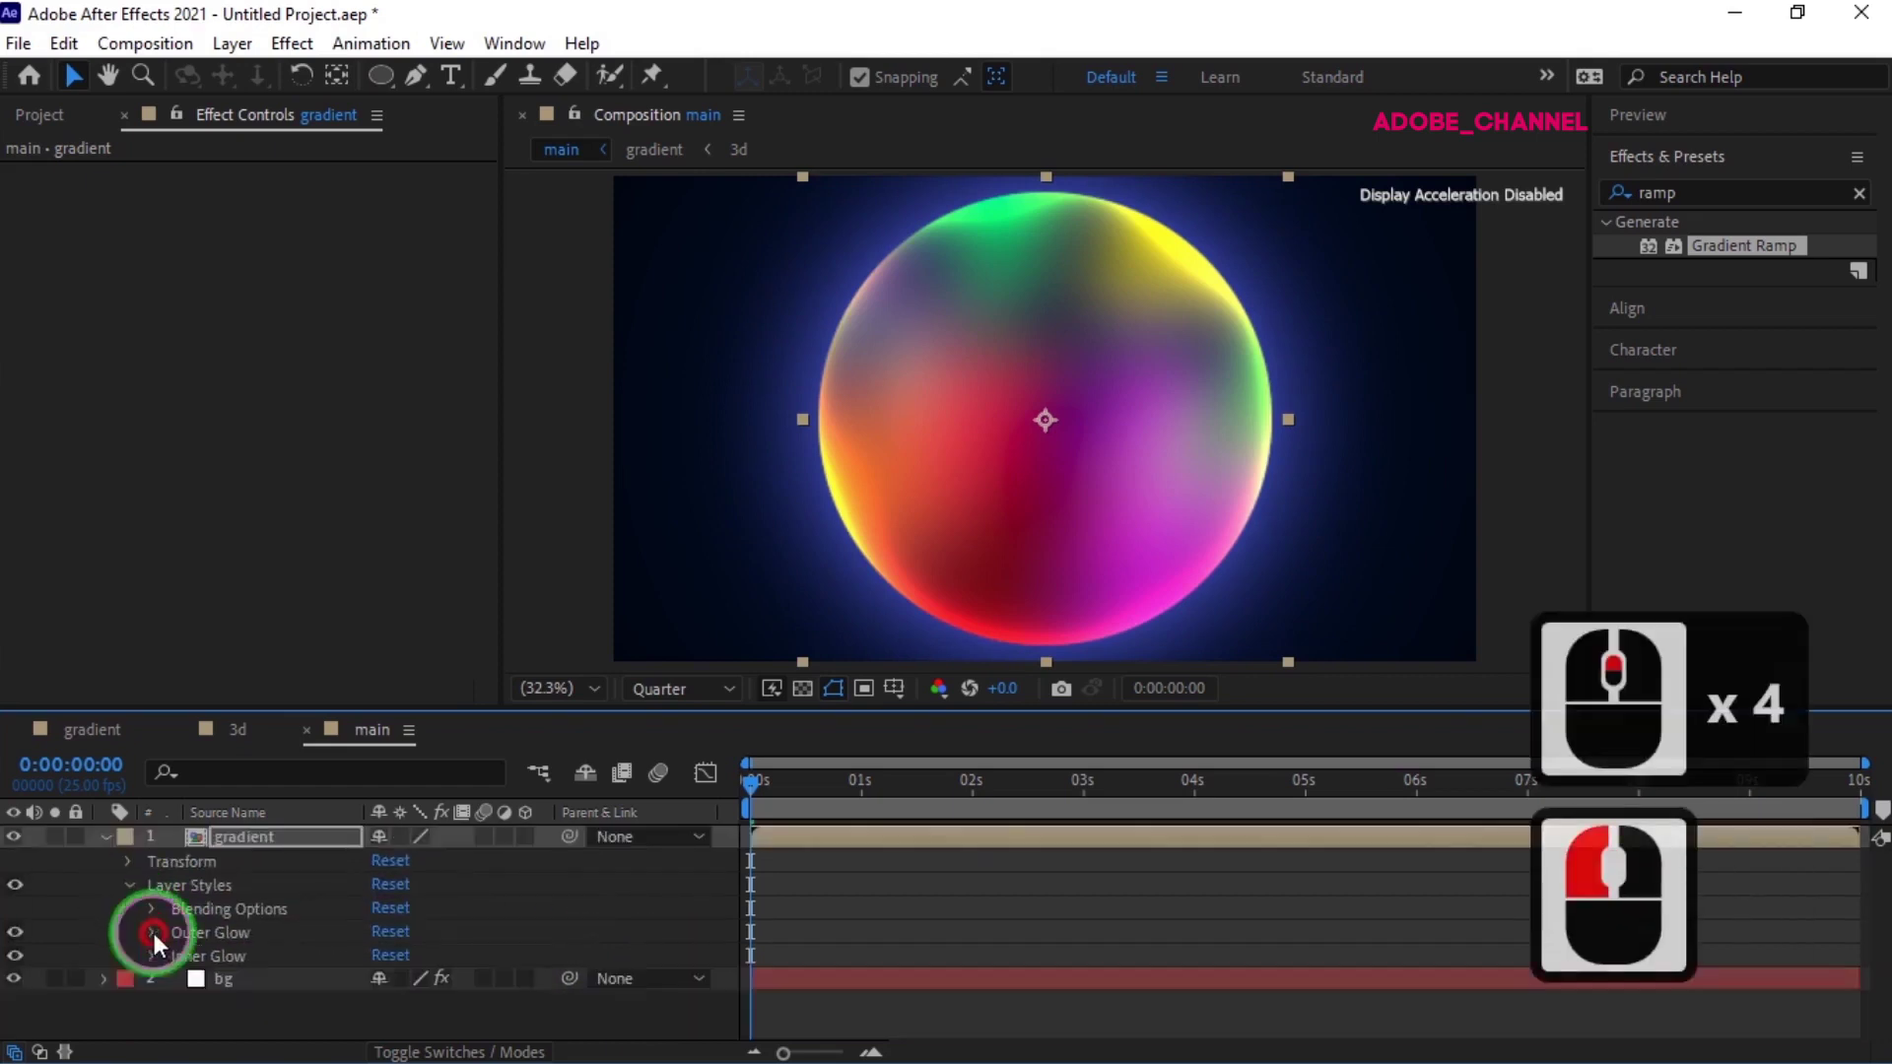
click(106, 837)
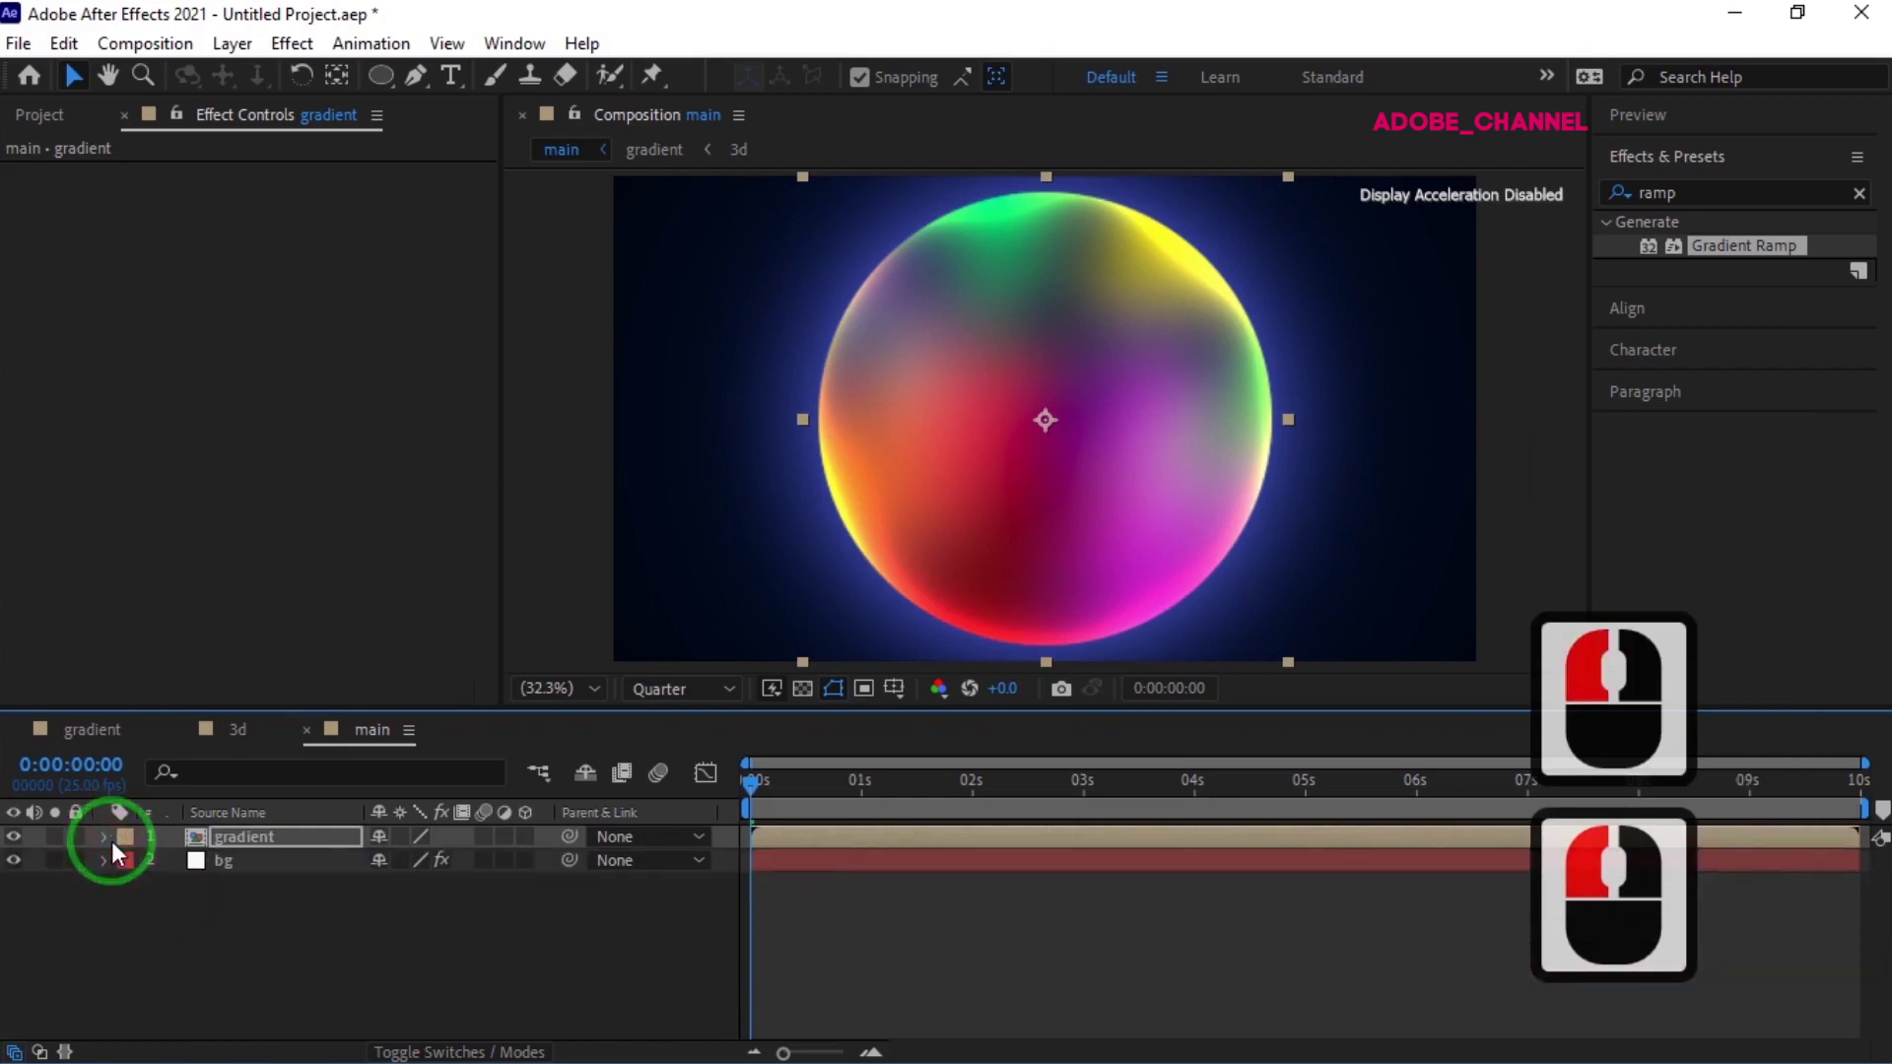
- Animate the gradient layer's rotation with keyframes from 0 at the first frame to -2 full revolutions at 0:00:09:24
click(290, 836)
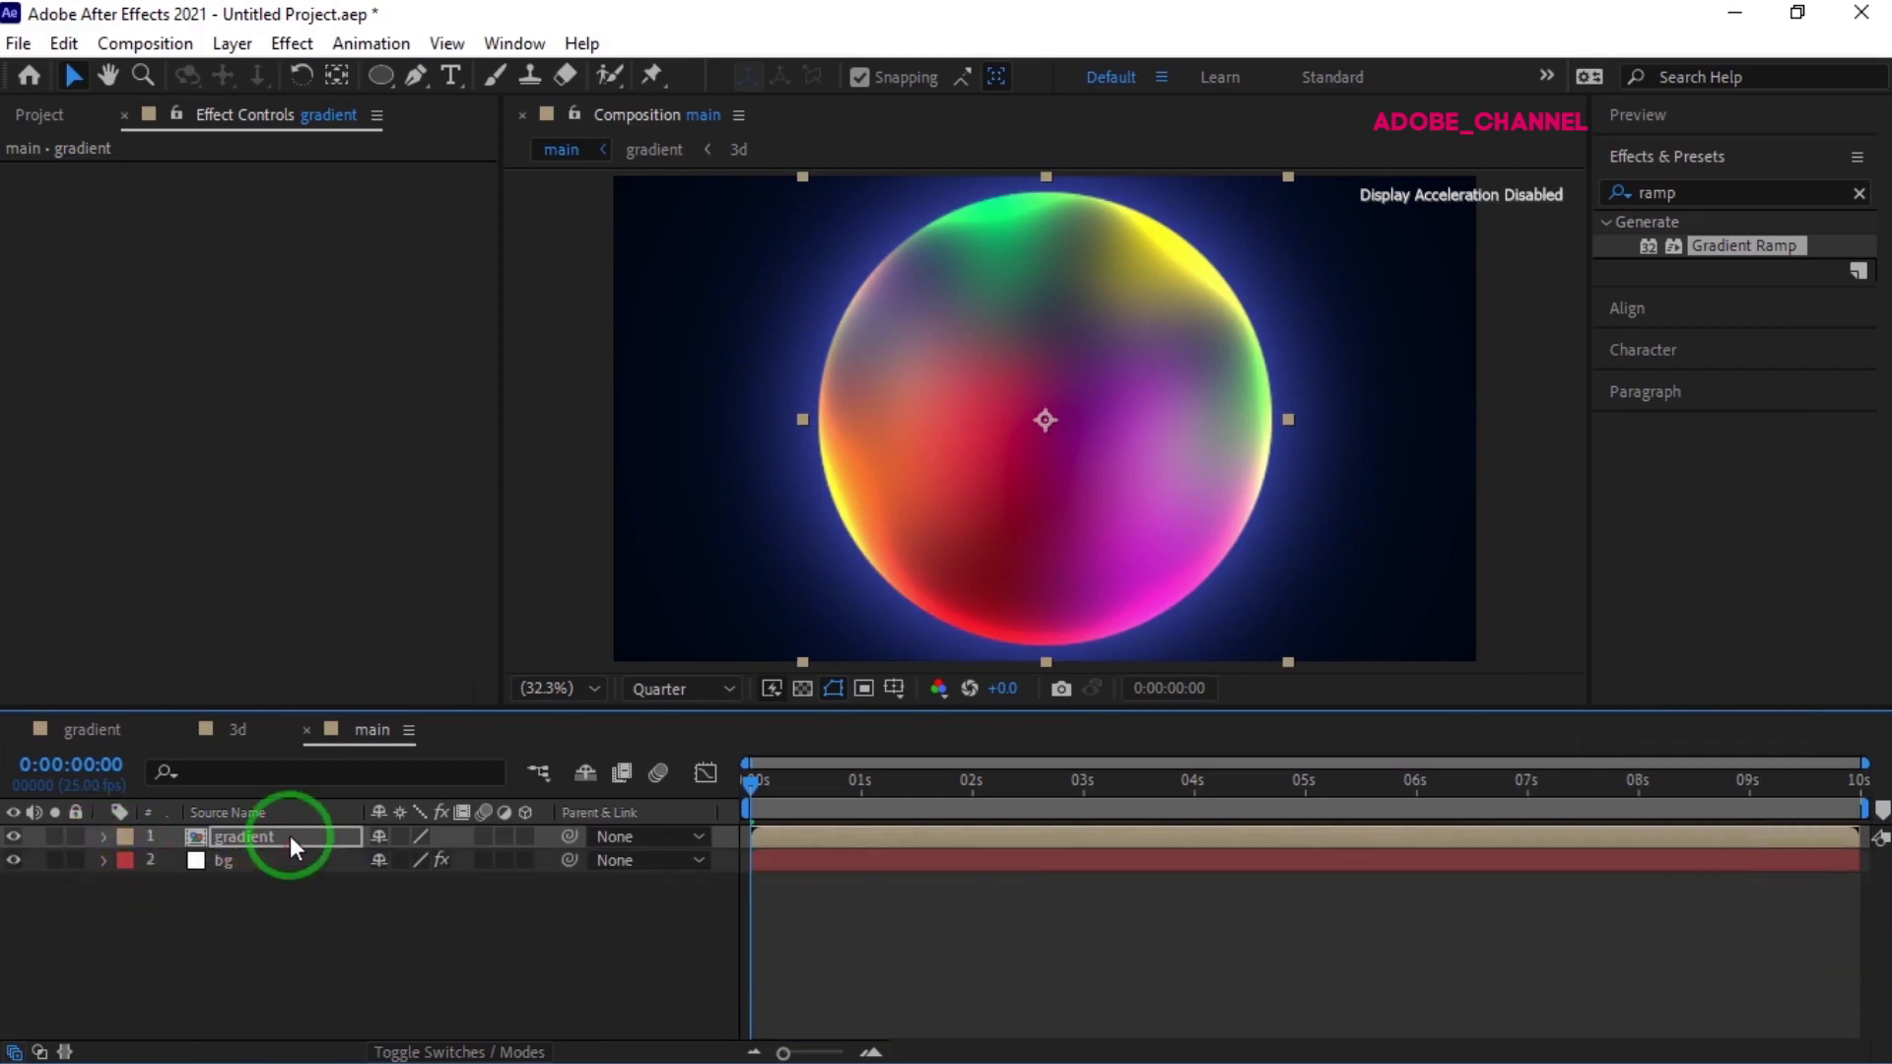
click(289, 836)
key(r)
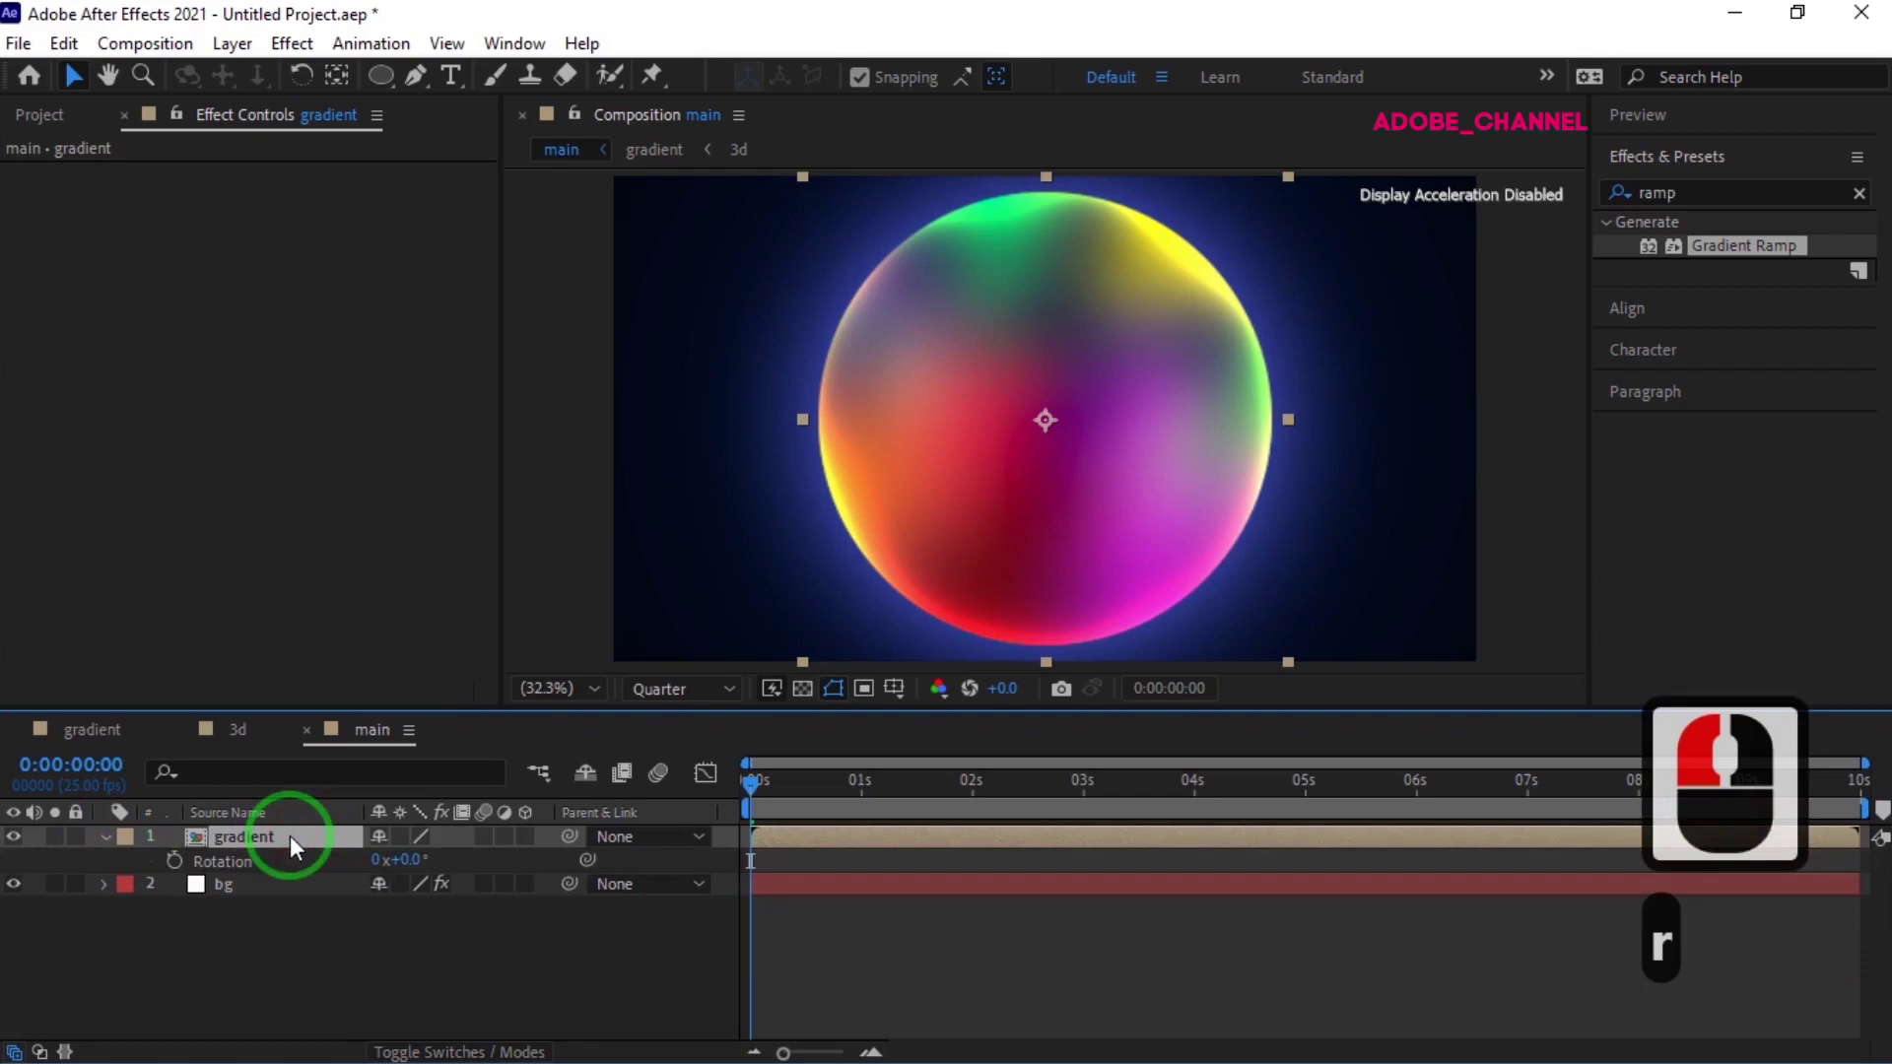
click(174, 860)
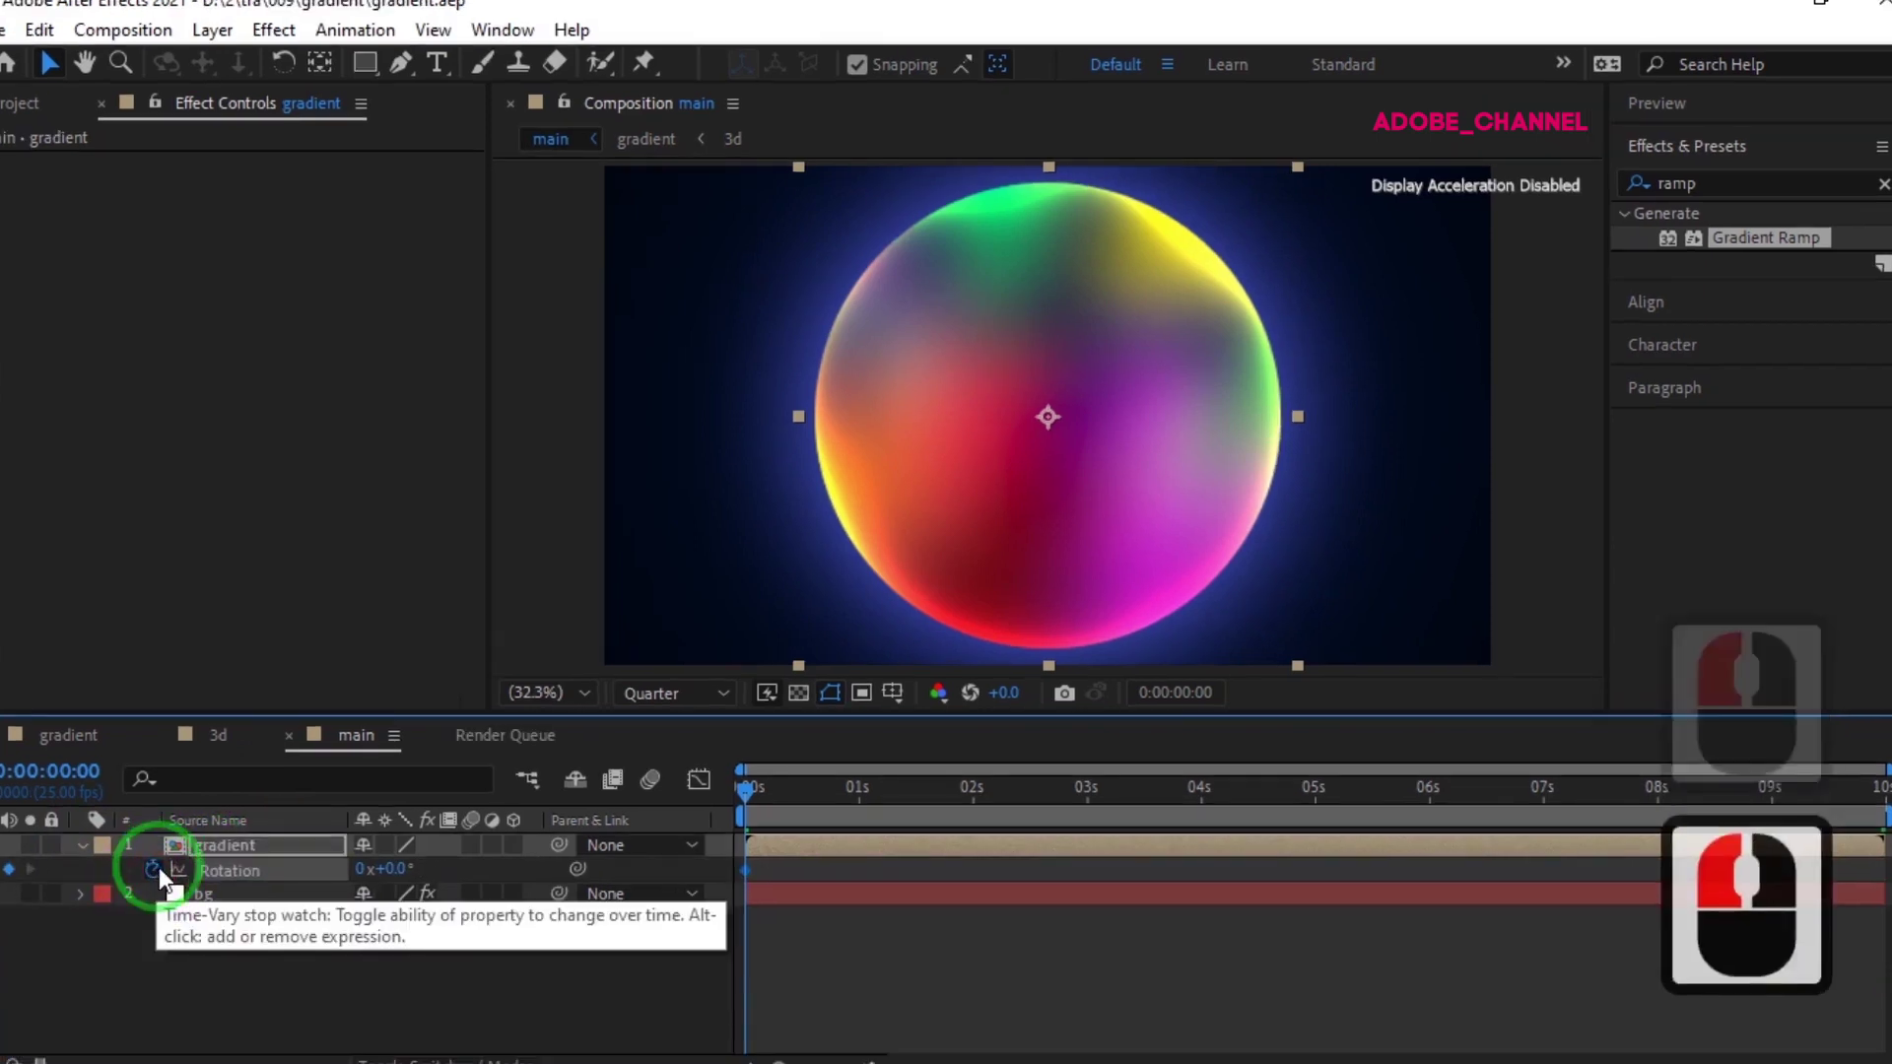
drag(746, 793, 1882, 794)
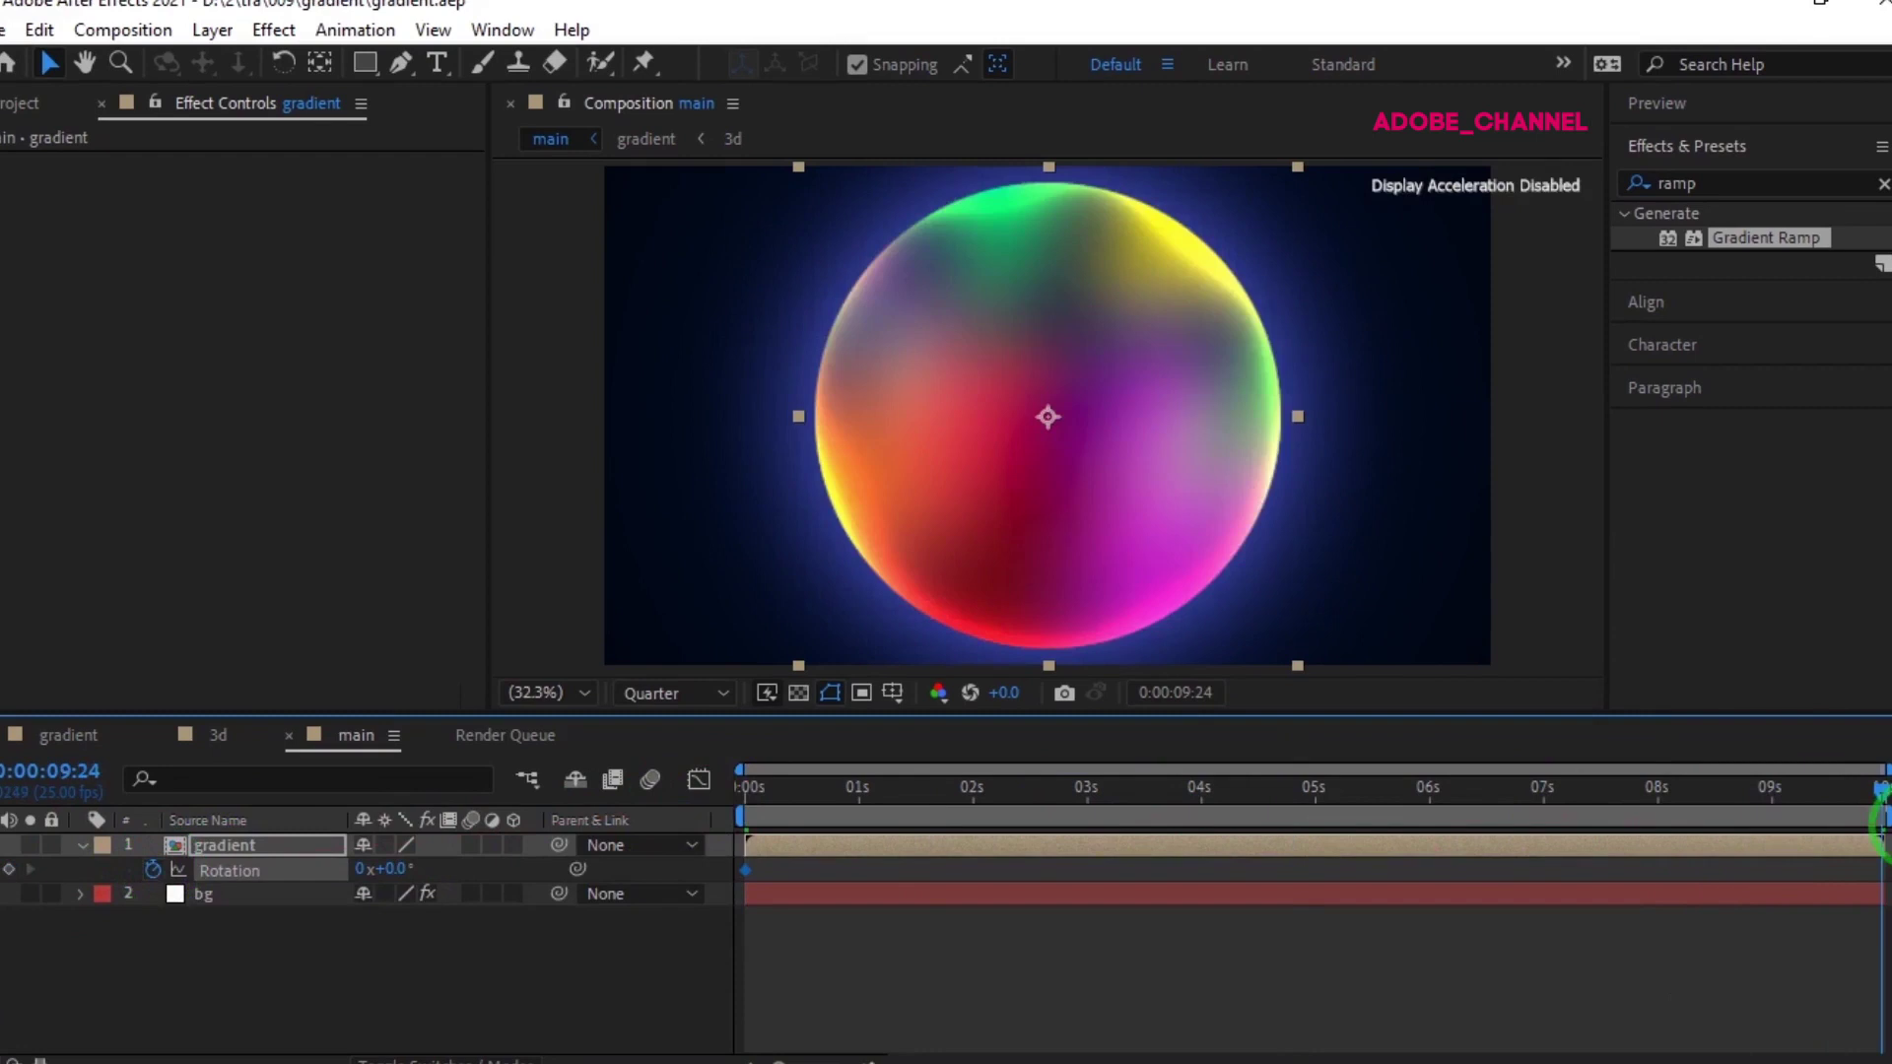
click(366, 859)
text(-)
key(Return)
click(82, 844)
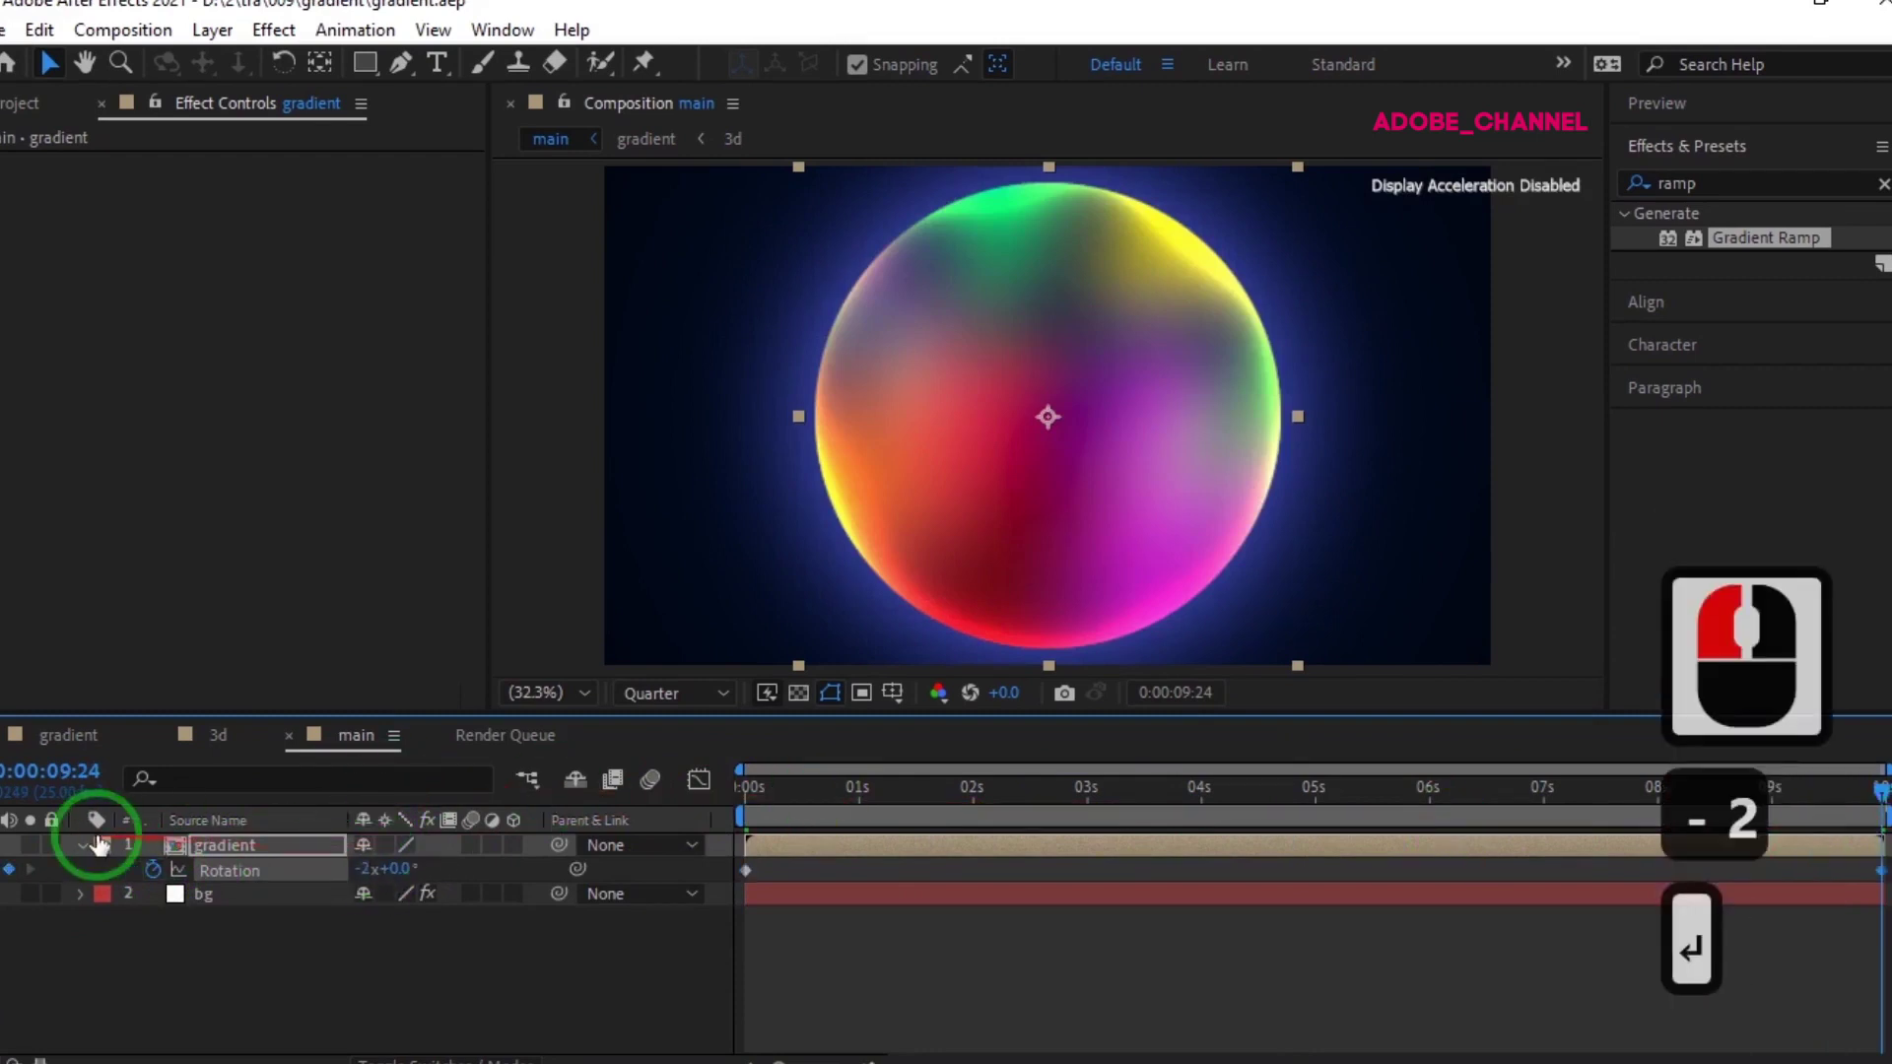
- Play a preview of the main composition to check the rotating gradient circle, and stop it
click(1783, 106)
click(1753, 142)
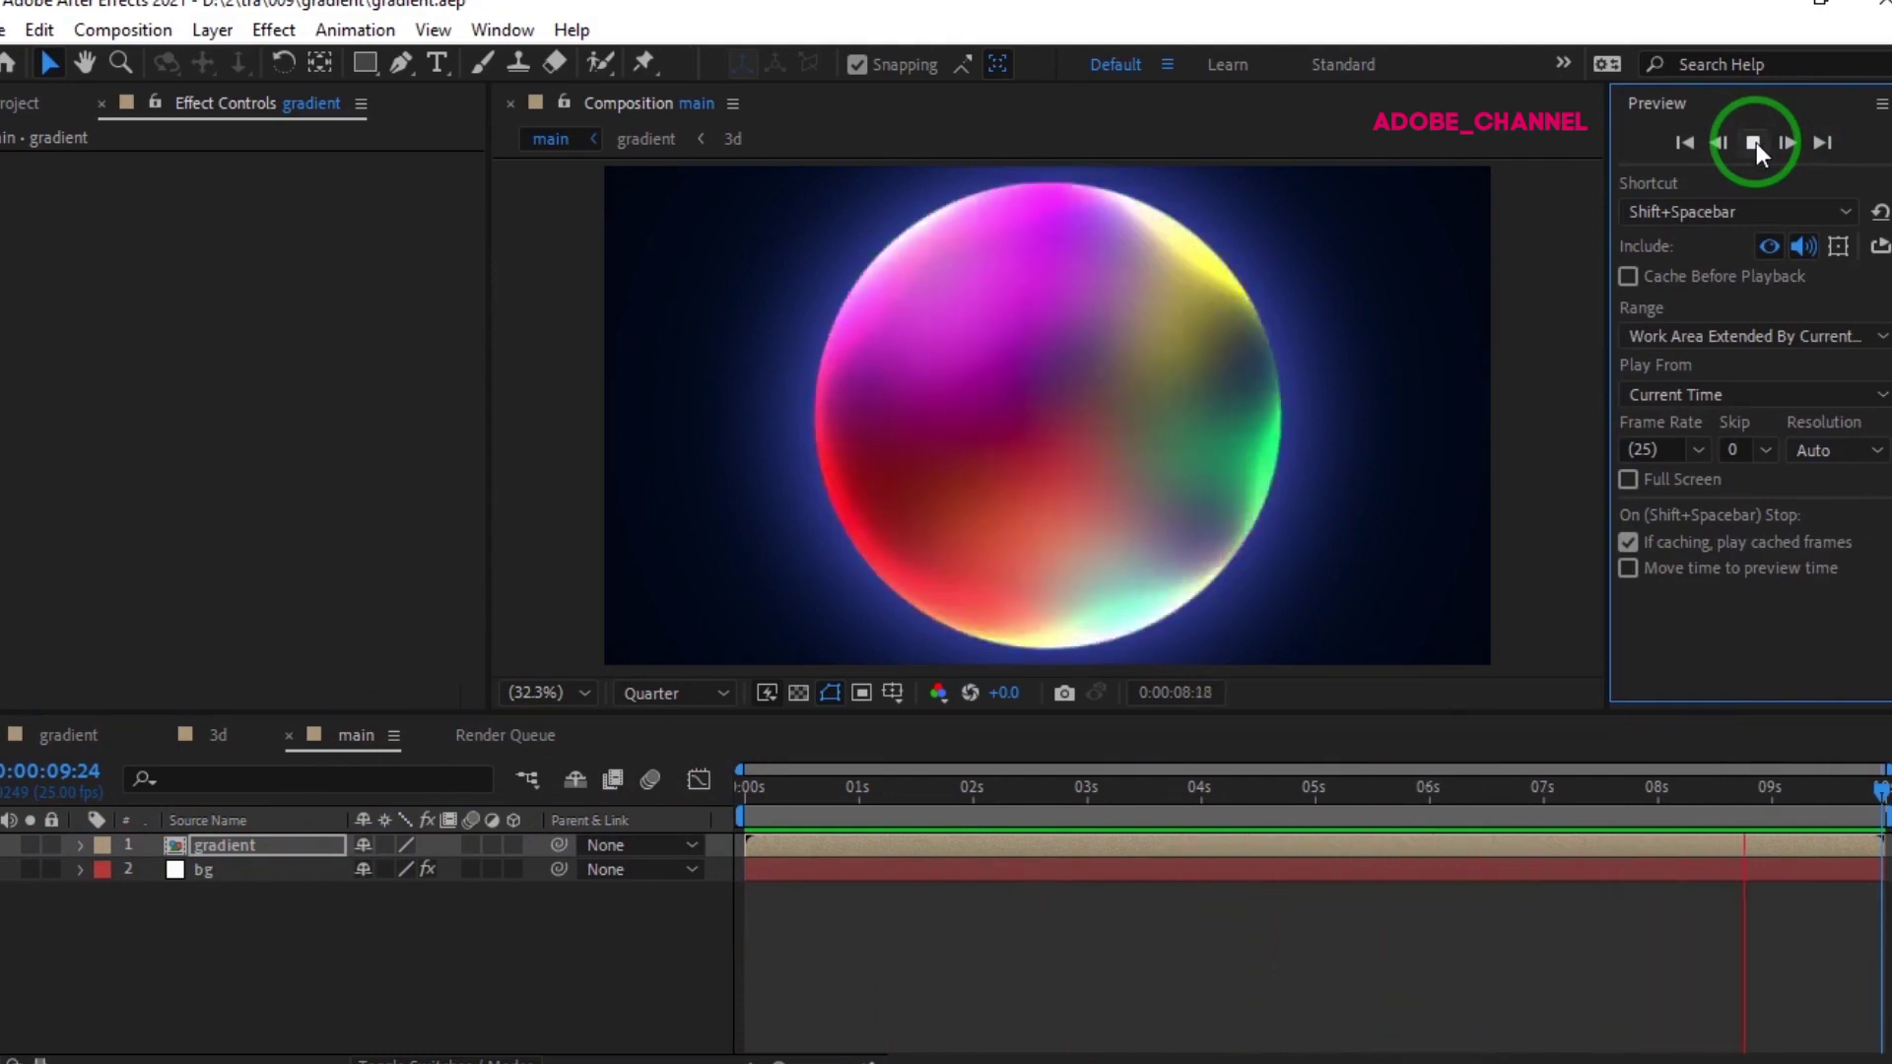
click(1758, 142)
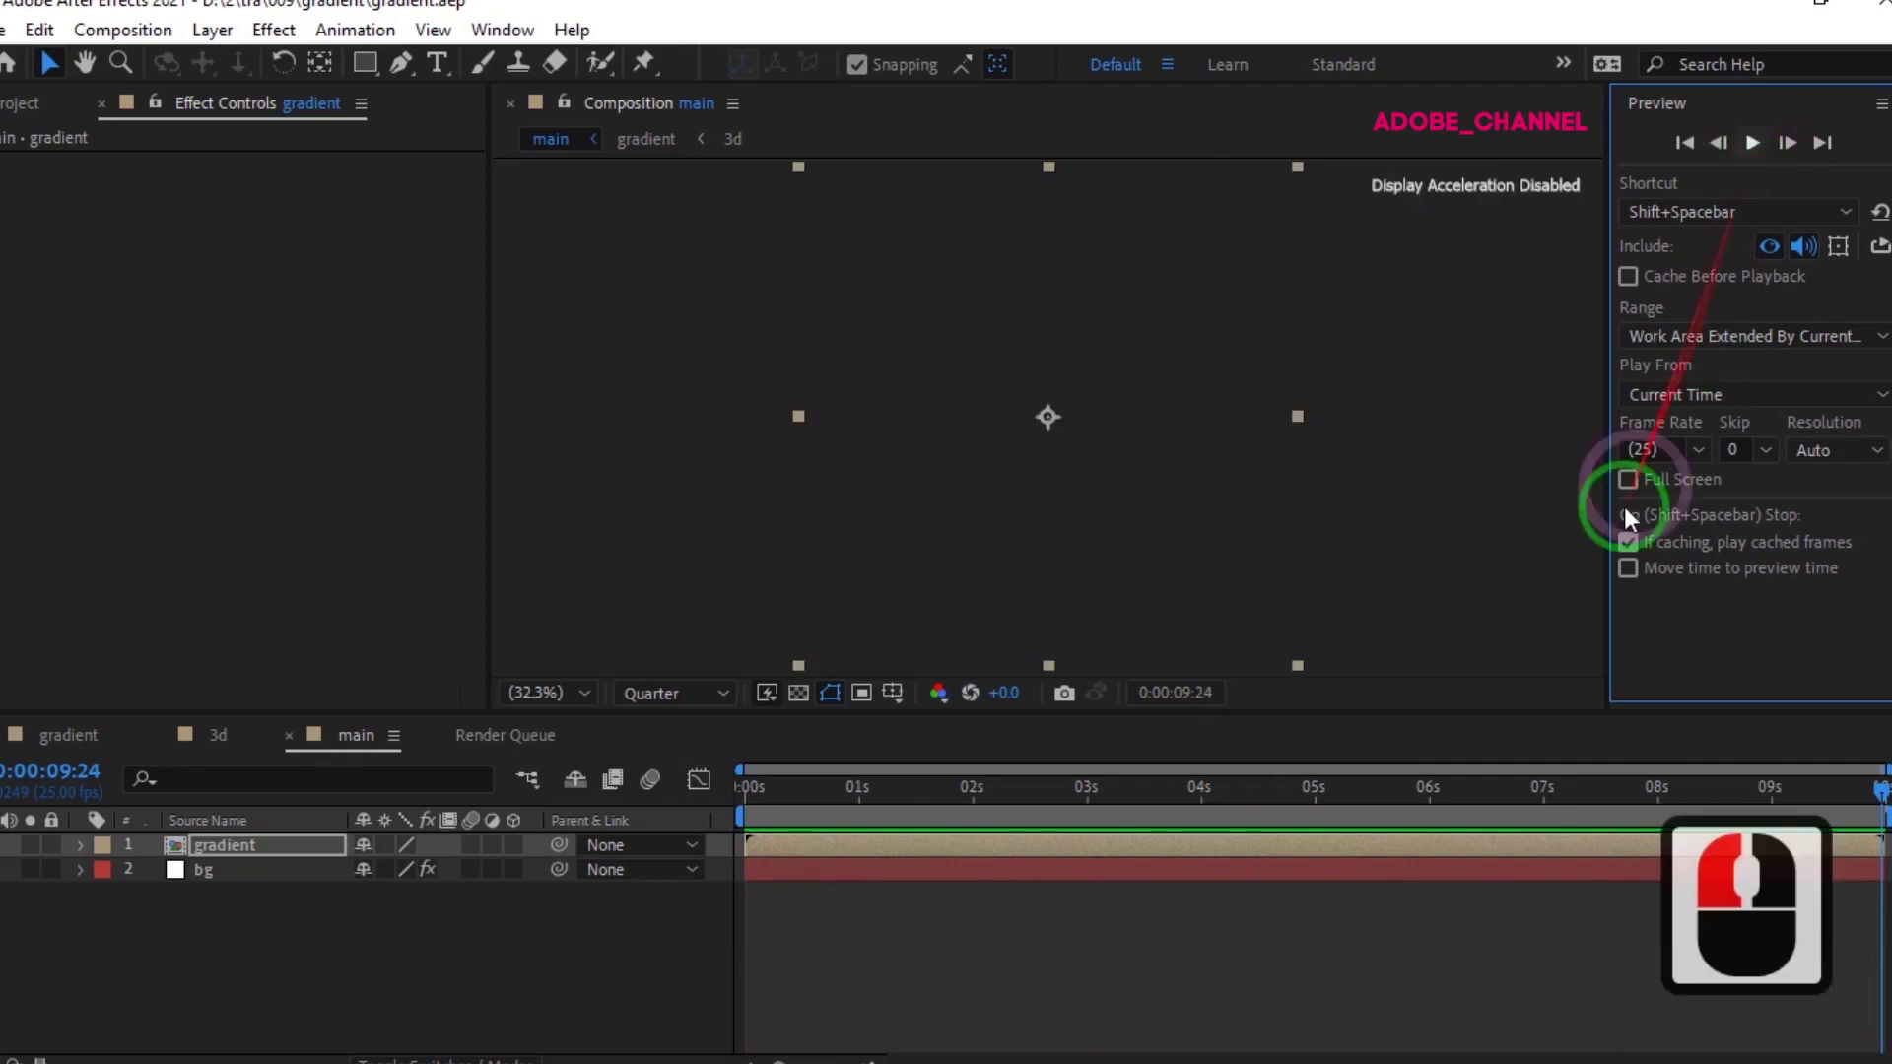